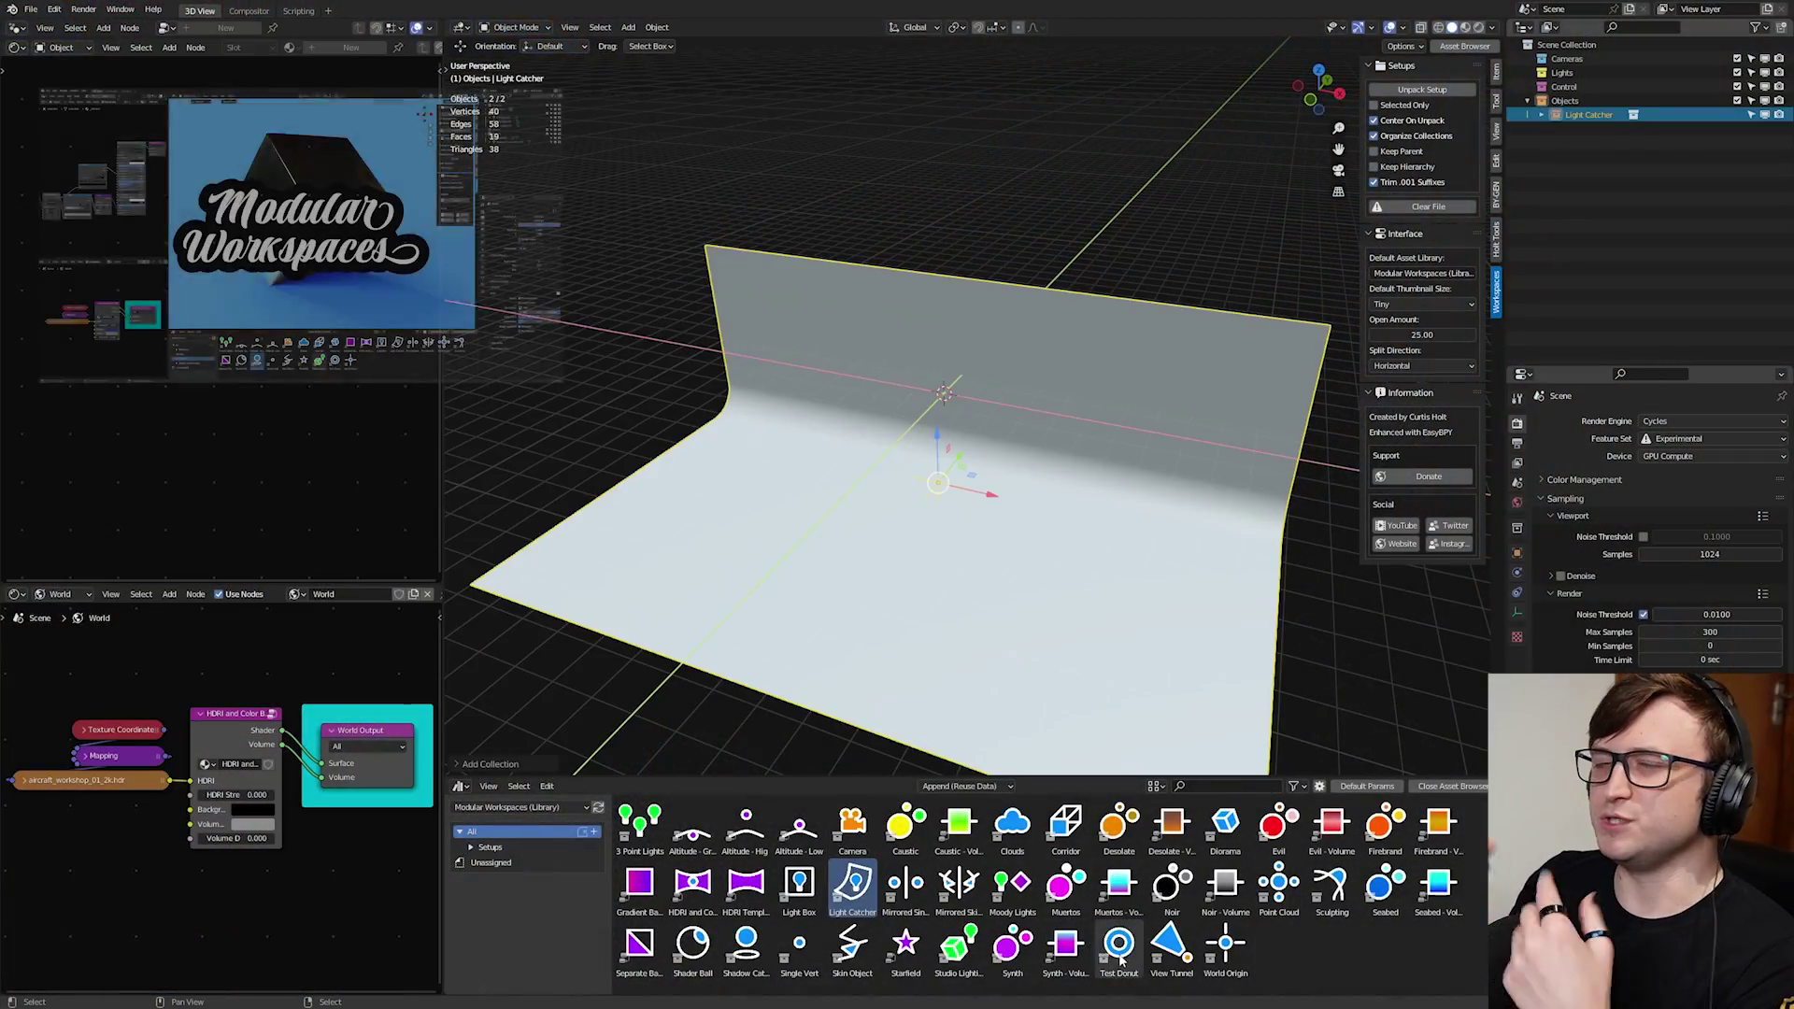
- Add the Camera setup beside the test donut and light catcher, unpack the setups, and view the scene through the camera
drag(852, 826, 932, 493)
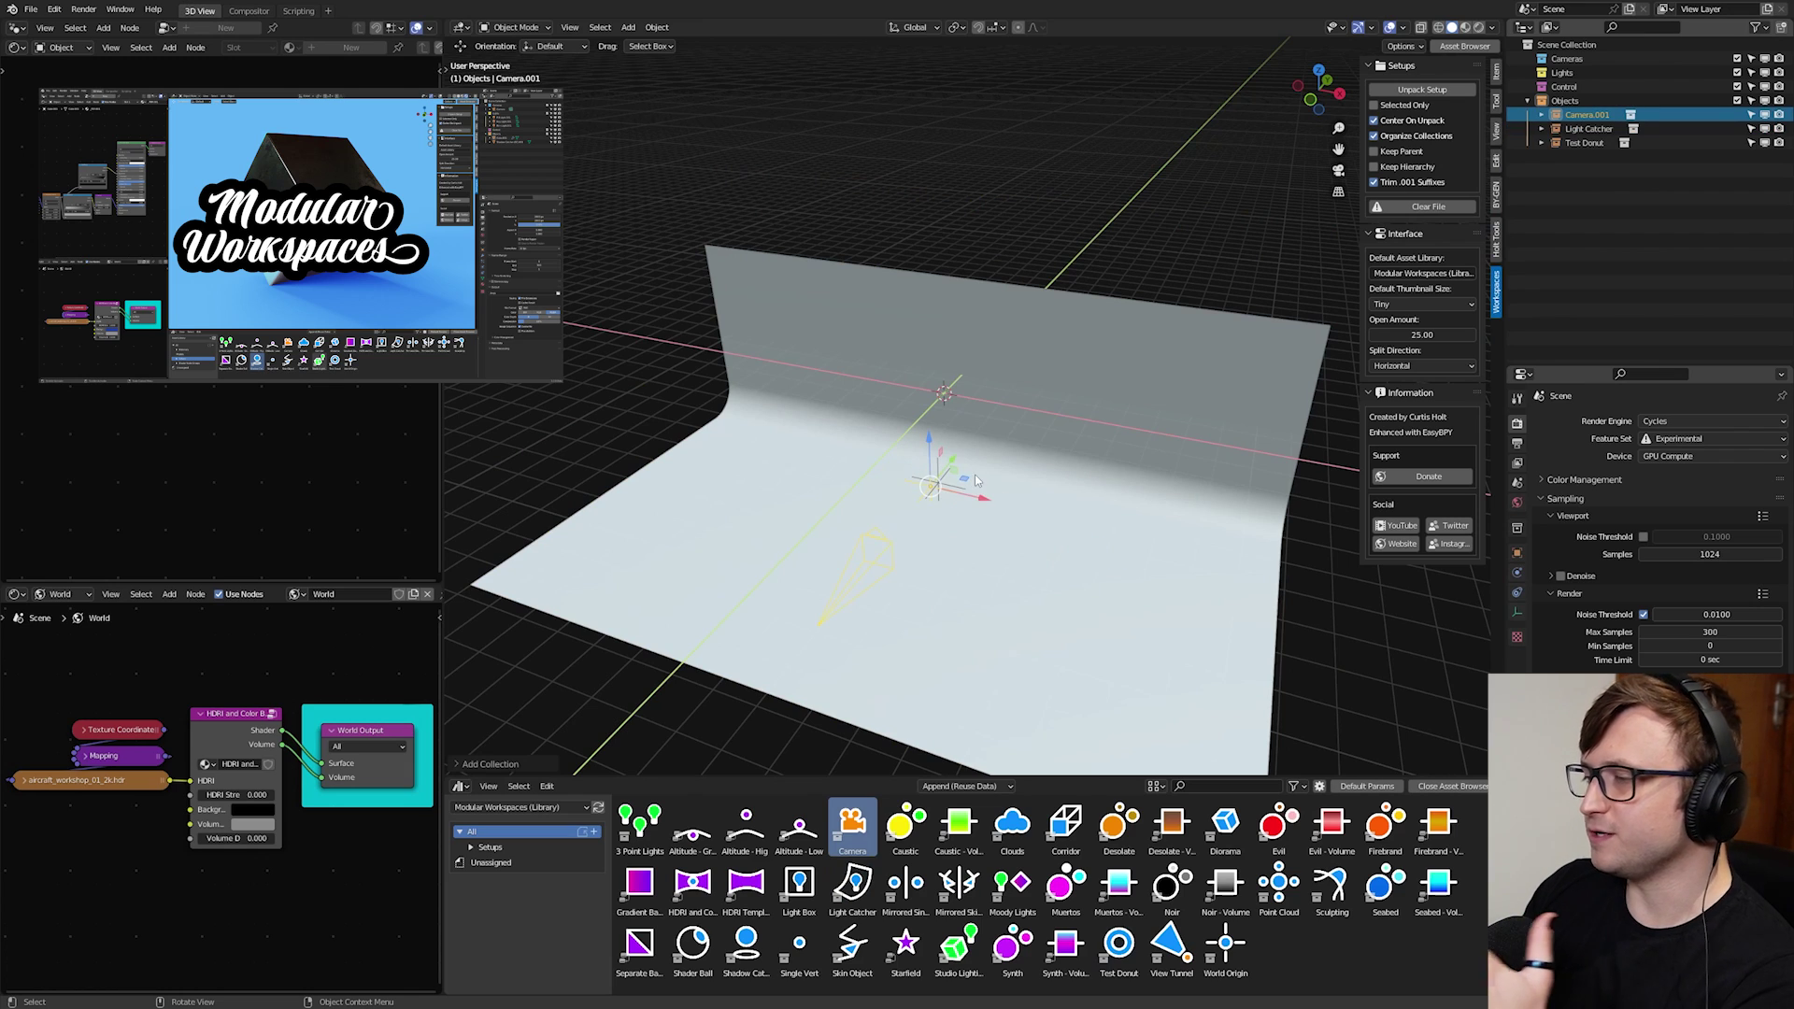
click(1383, 89)
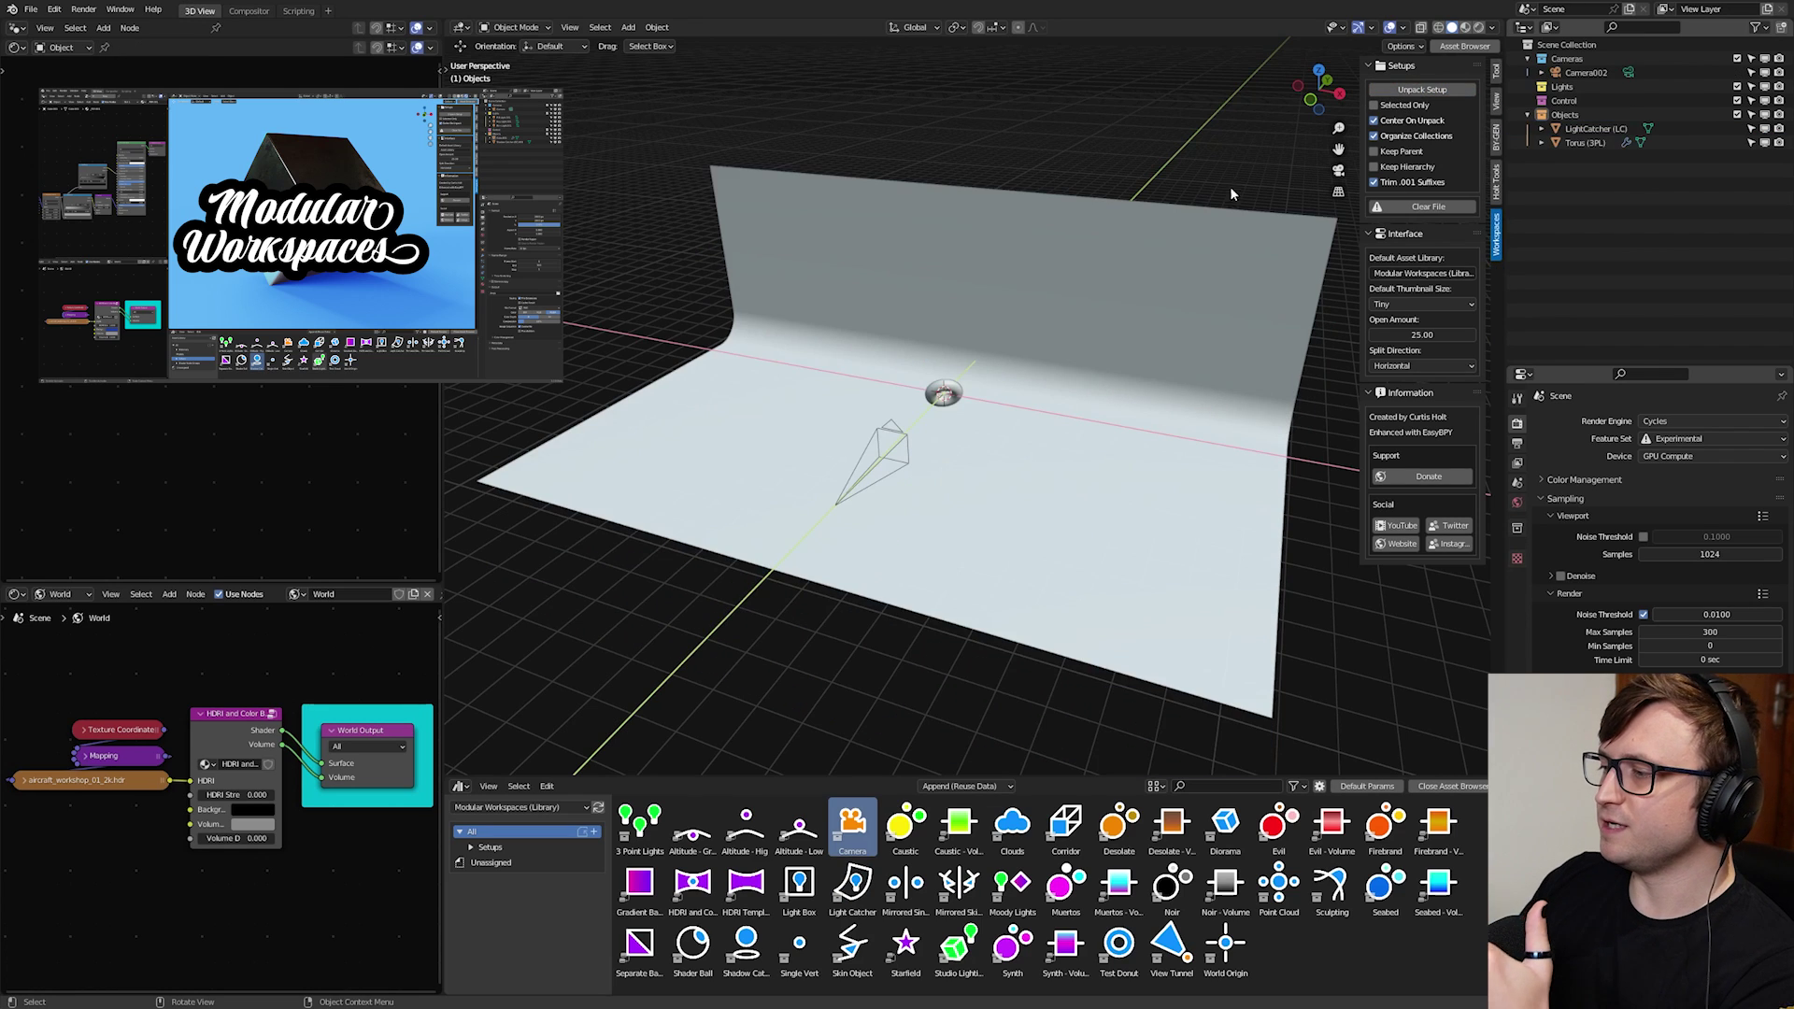
click(1593, 73)
key(ctrl+KP_0)
- Add the Studio Lighting setup to the donut scene and unpack it
drag(958, 945, 1162, 295)
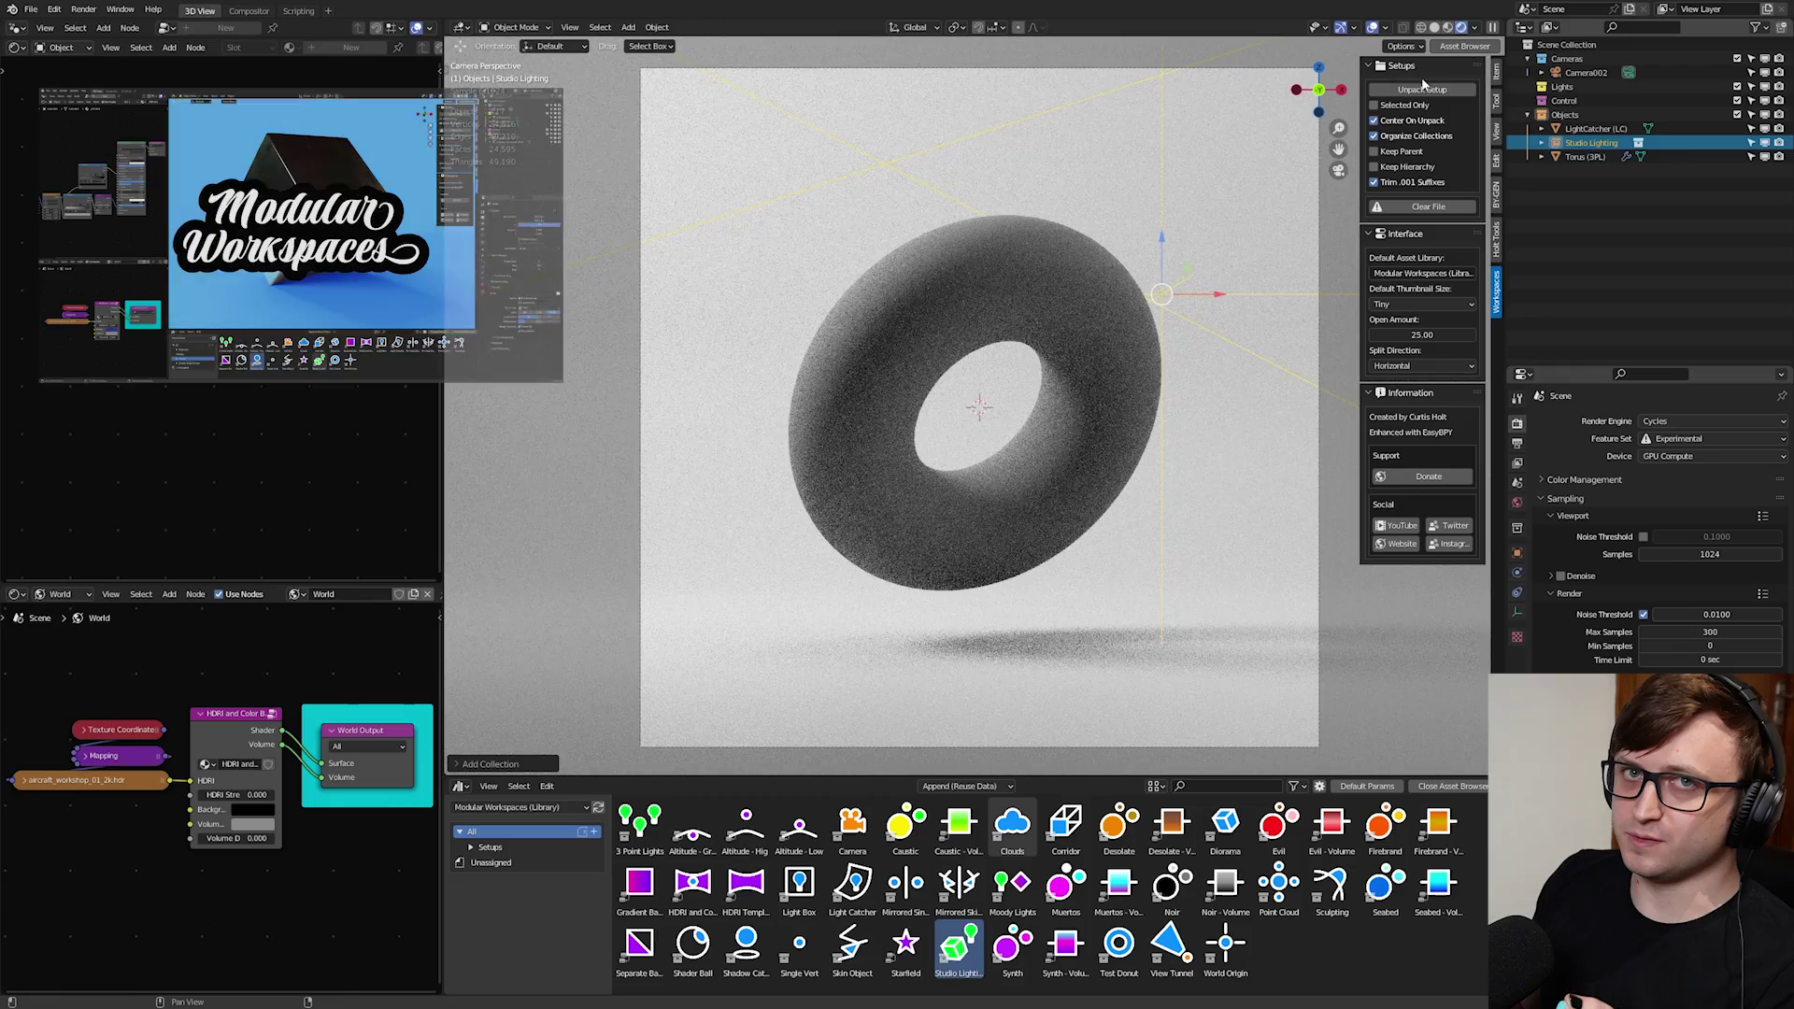
click(1422, 89)
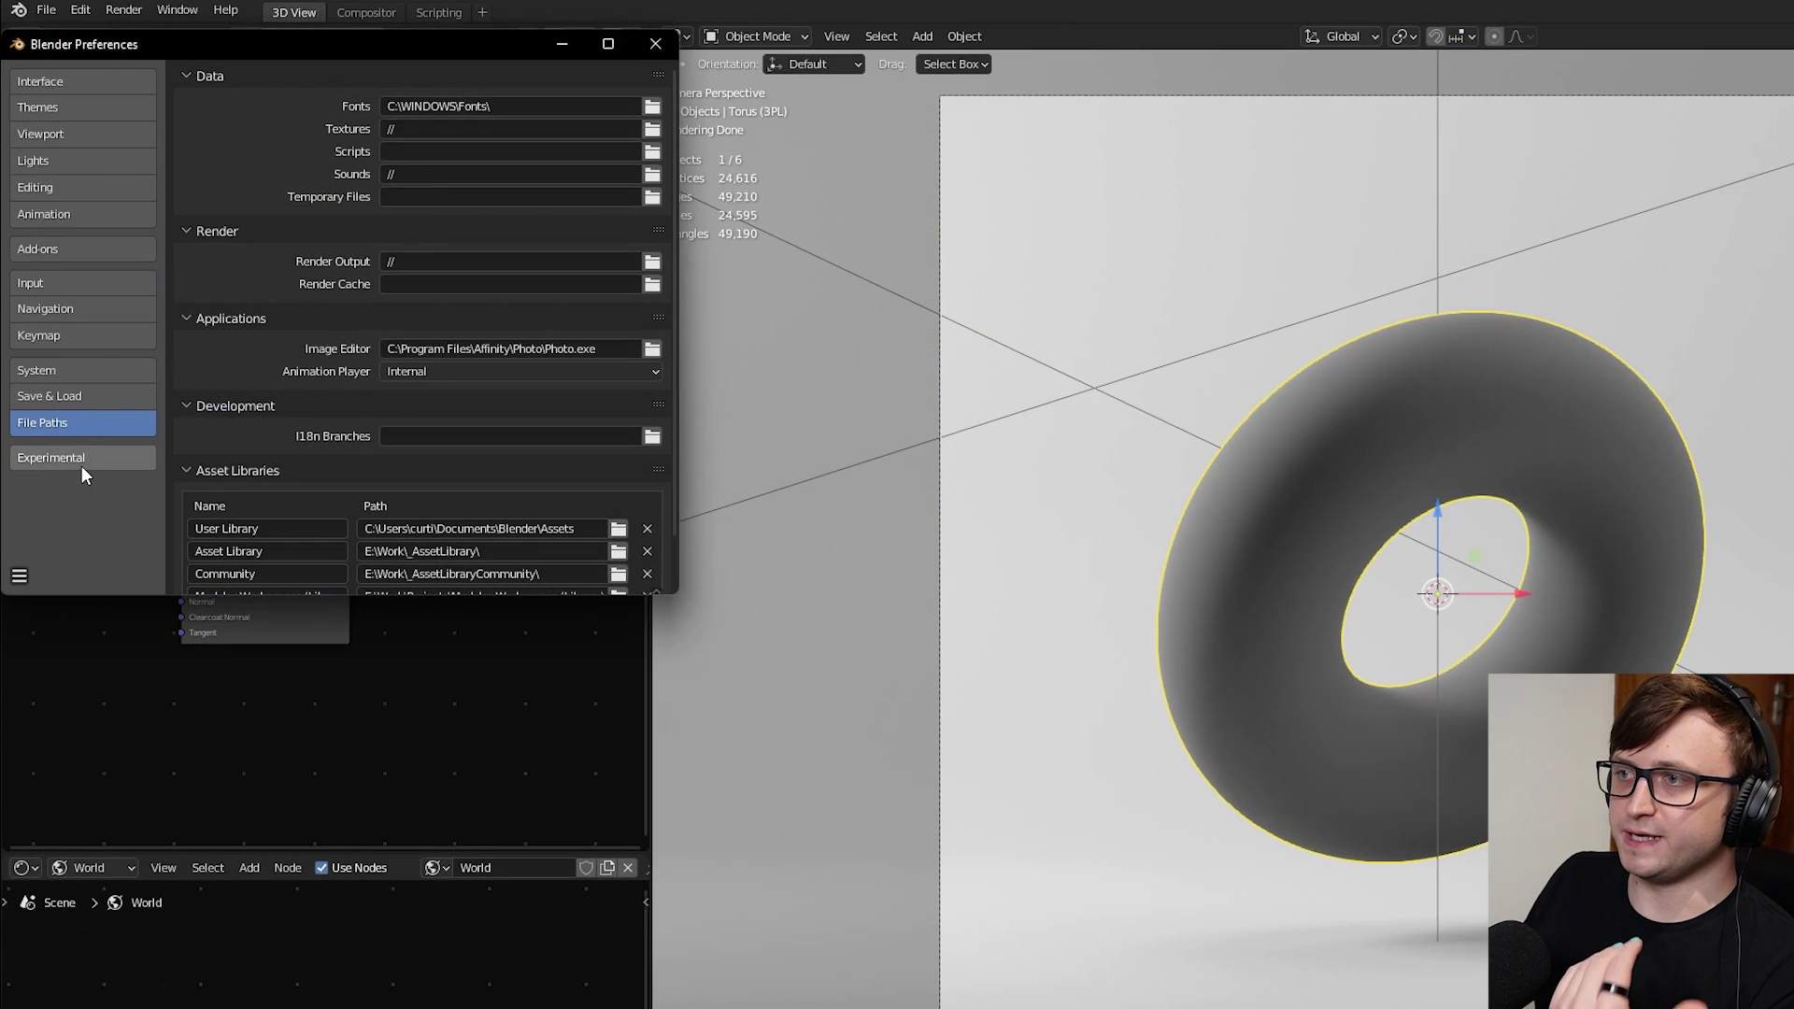
- Check the asset library paths in the preferences and browse the Character Displays, Lighting and Setups catalogs
scroll(189, 416, down, 2)
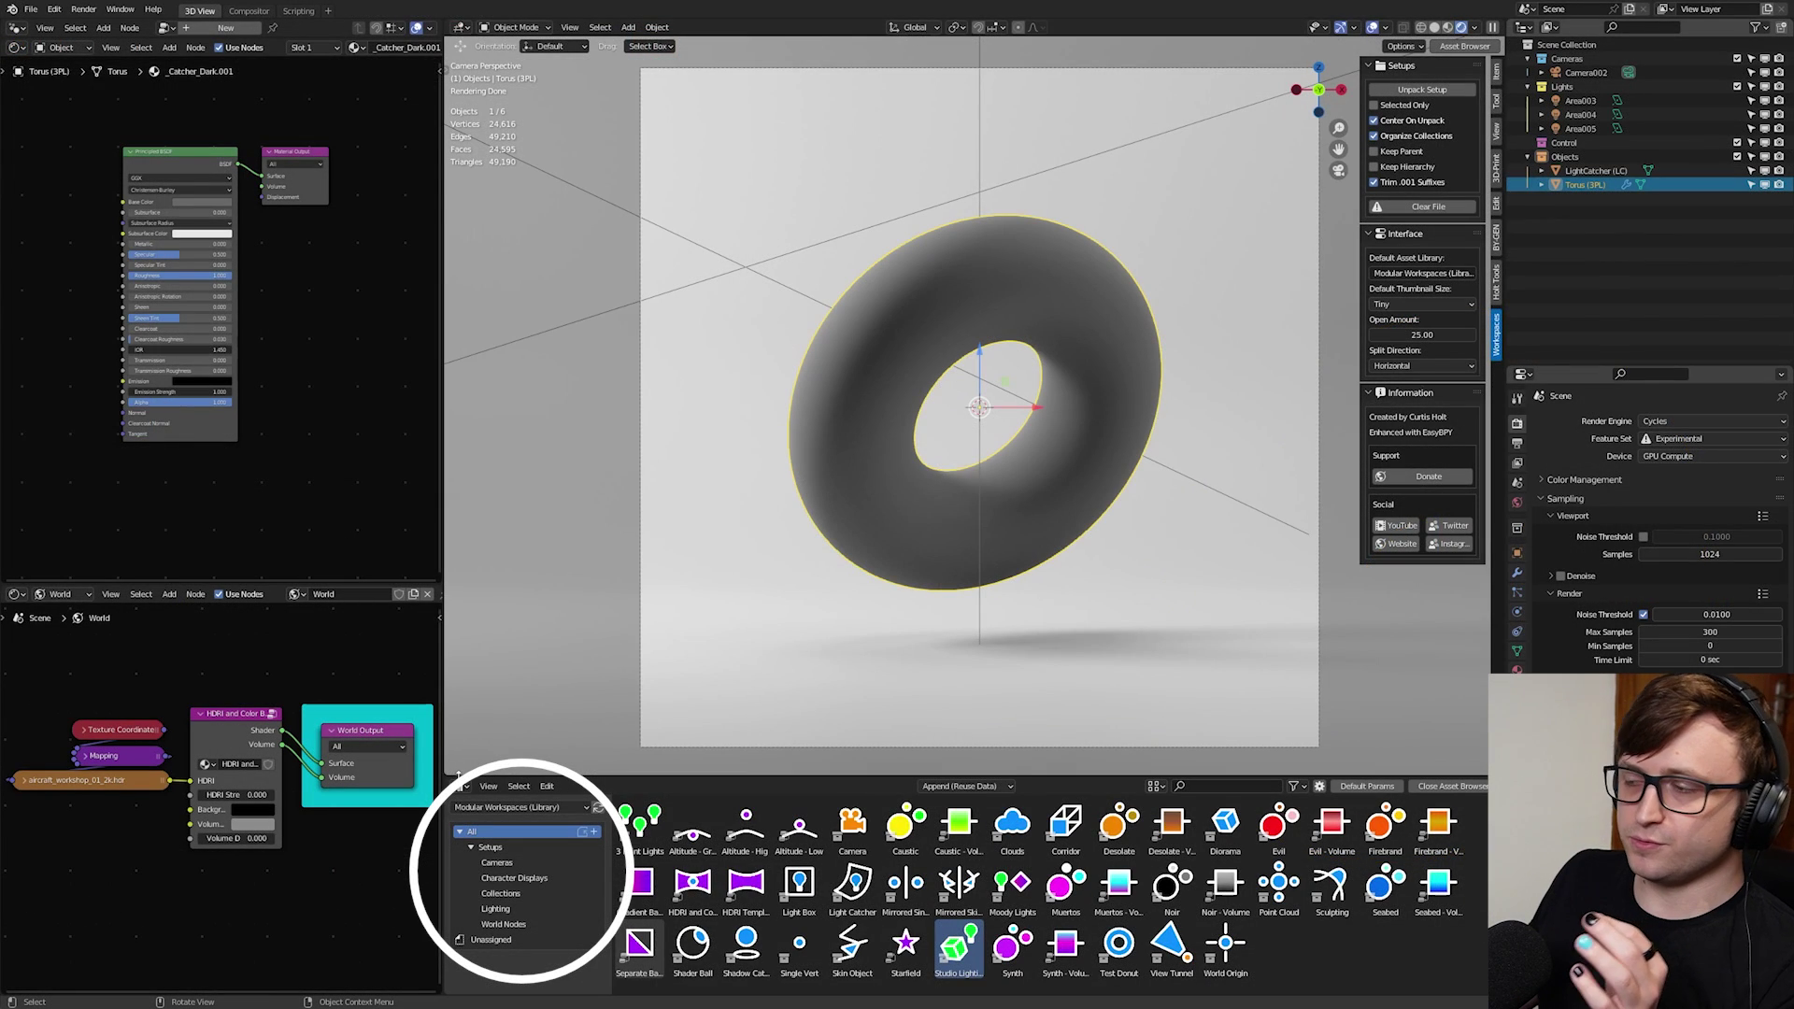
click(513, 879)
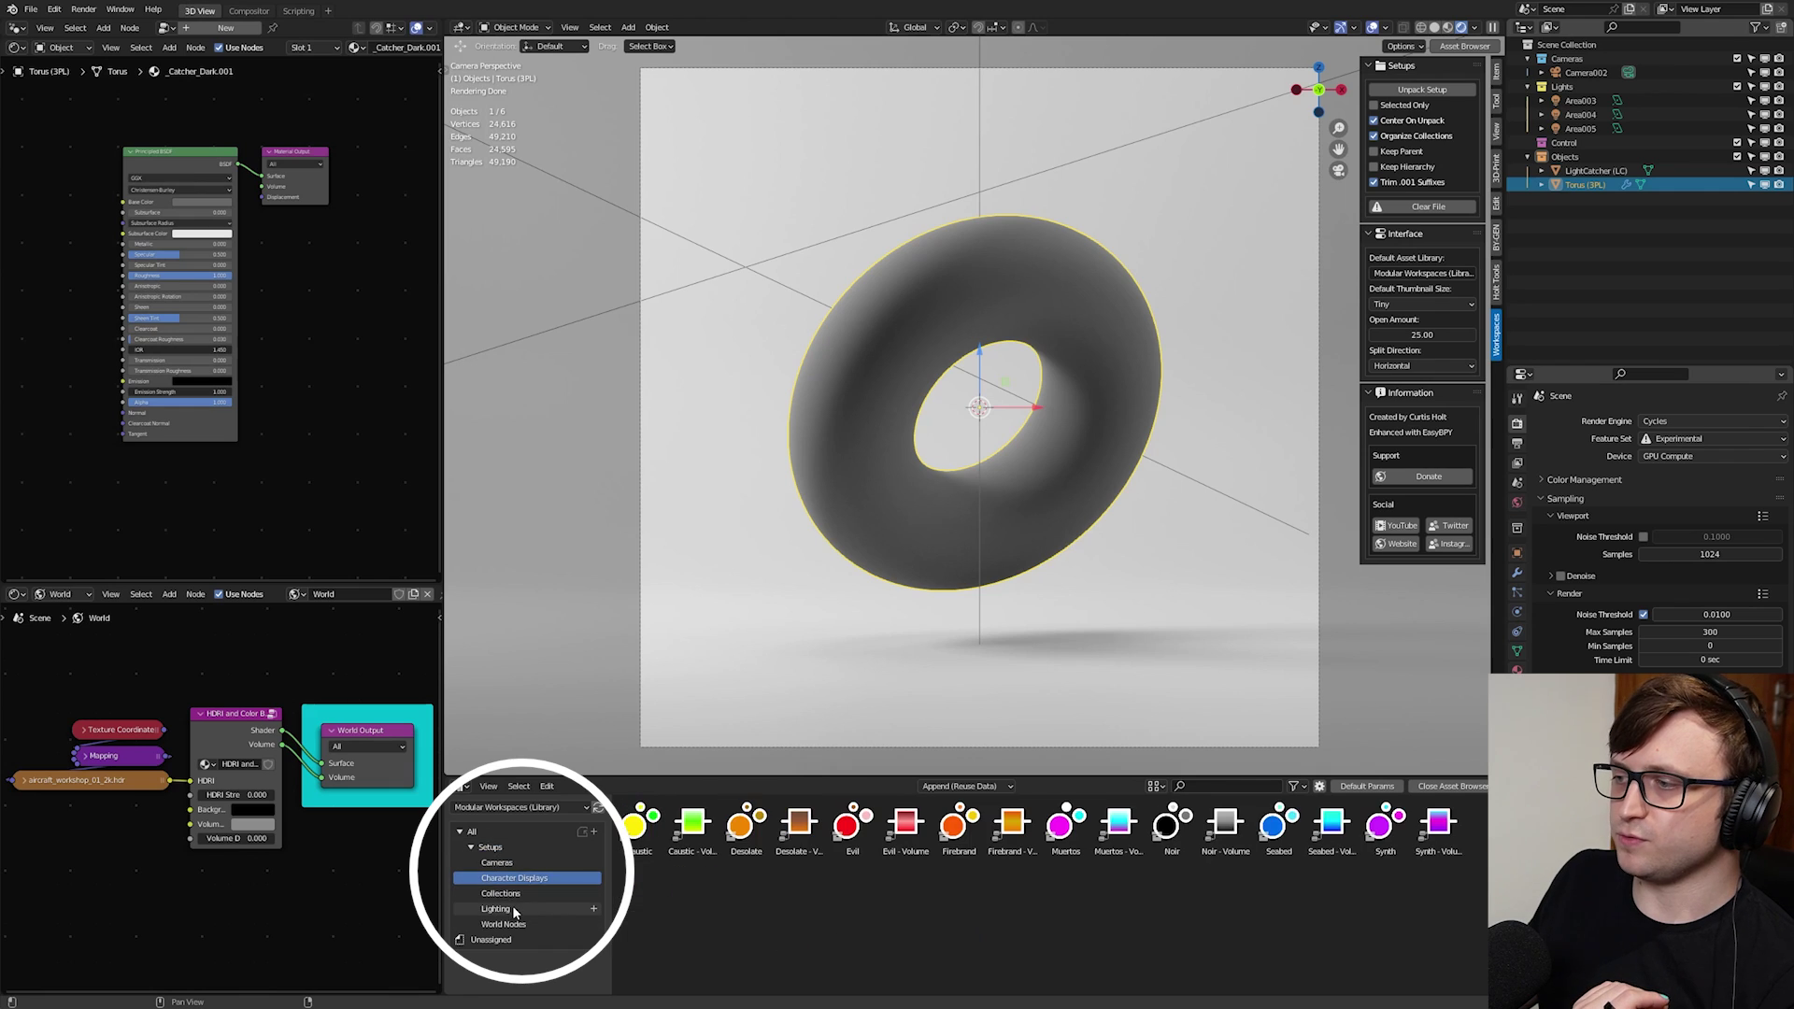
click(513, 909)
click(514, 845)
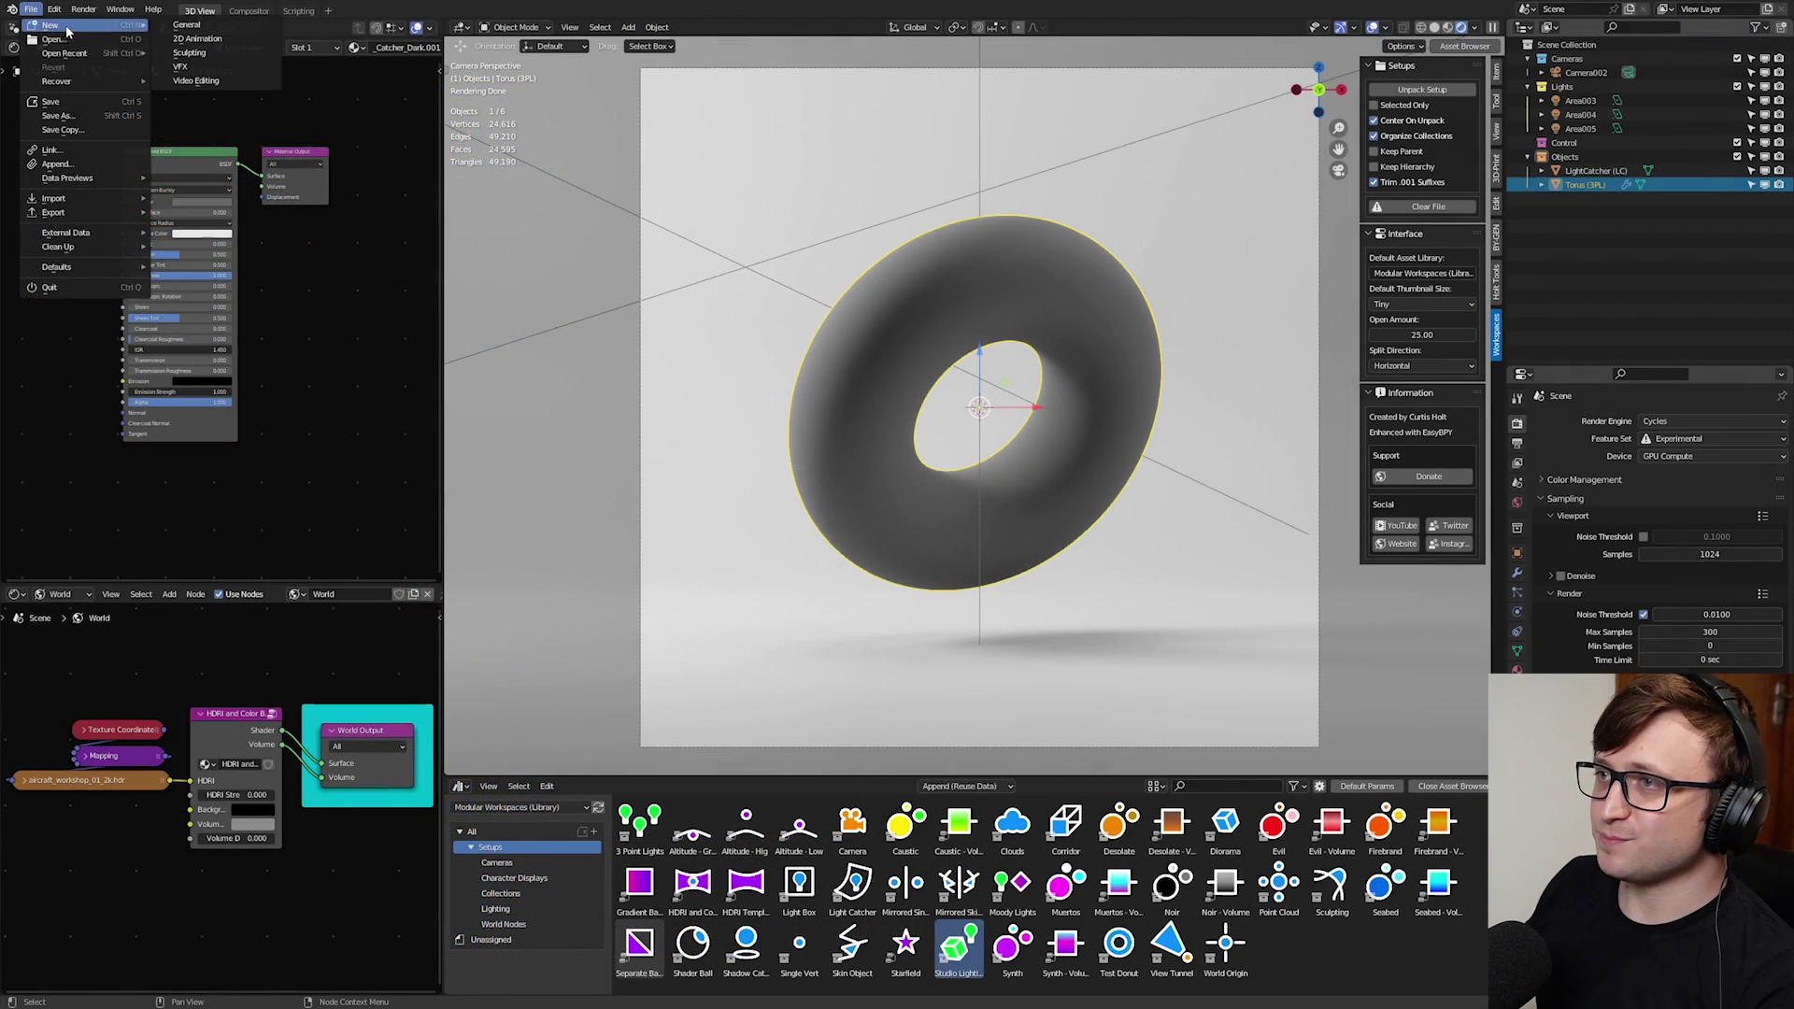
- Start a new General file
click(215, 28)
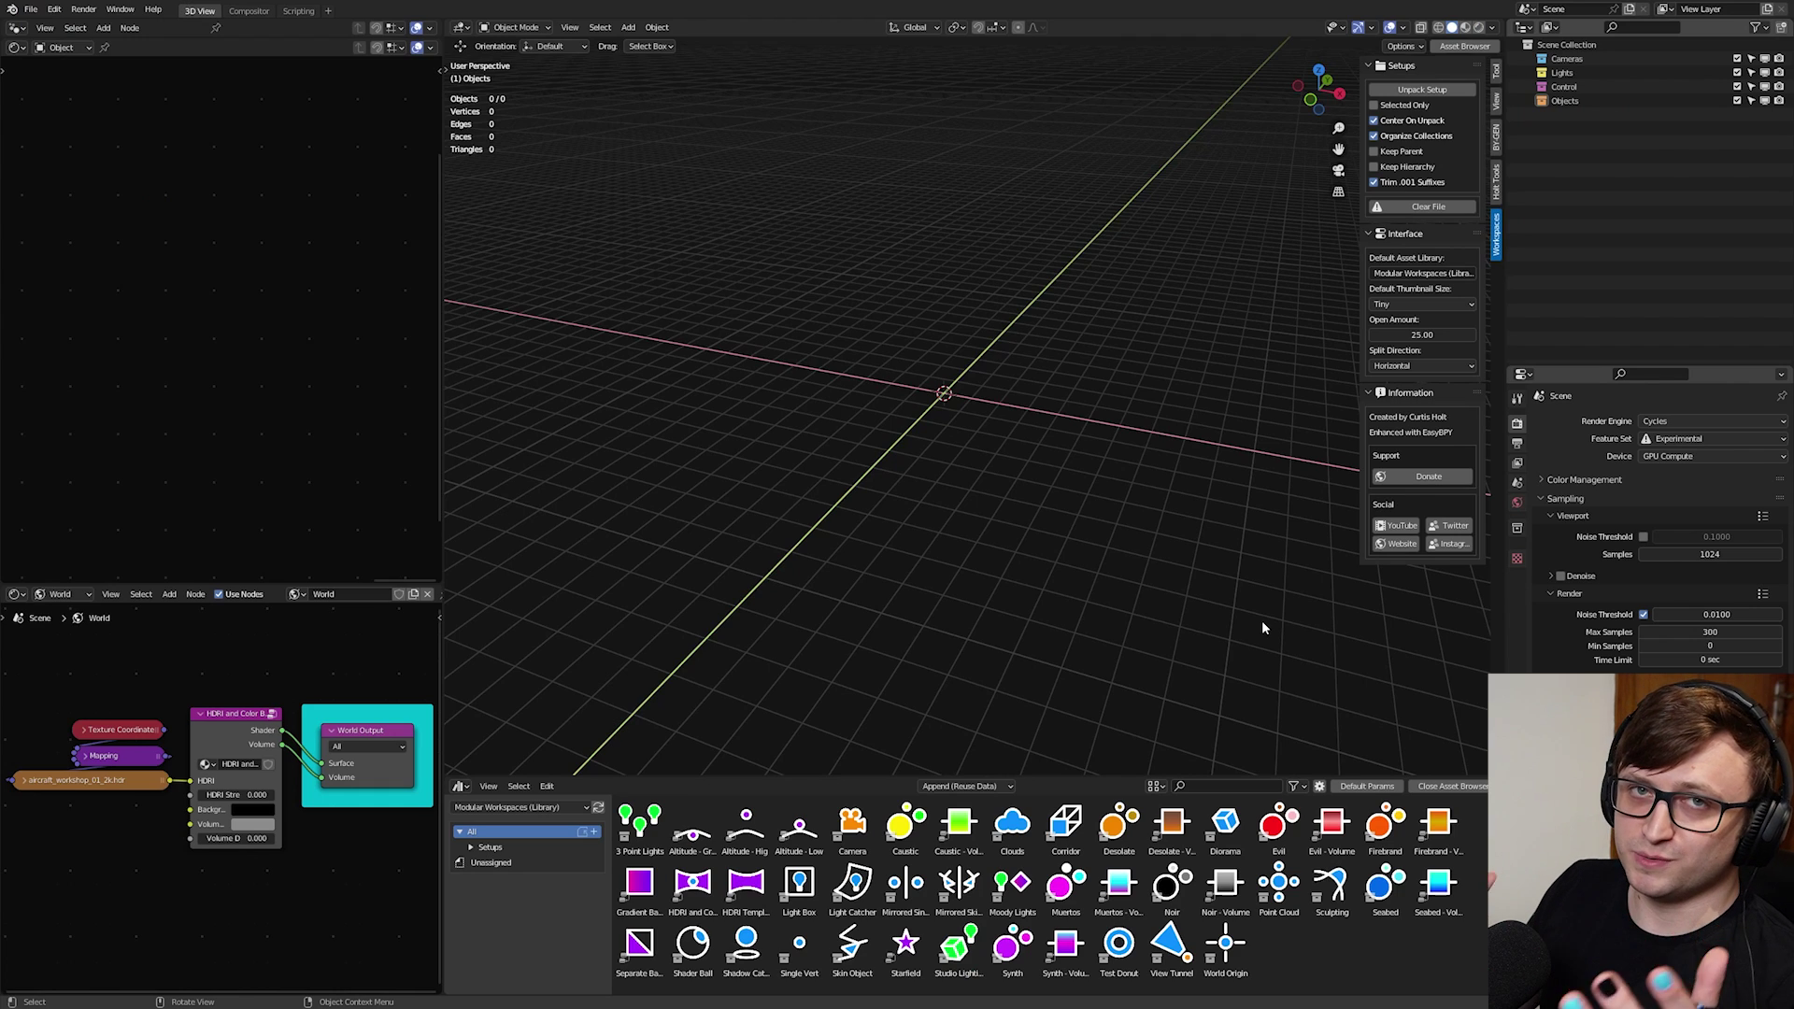
middle_drag(1256, 621, 654, 607)
key(a)
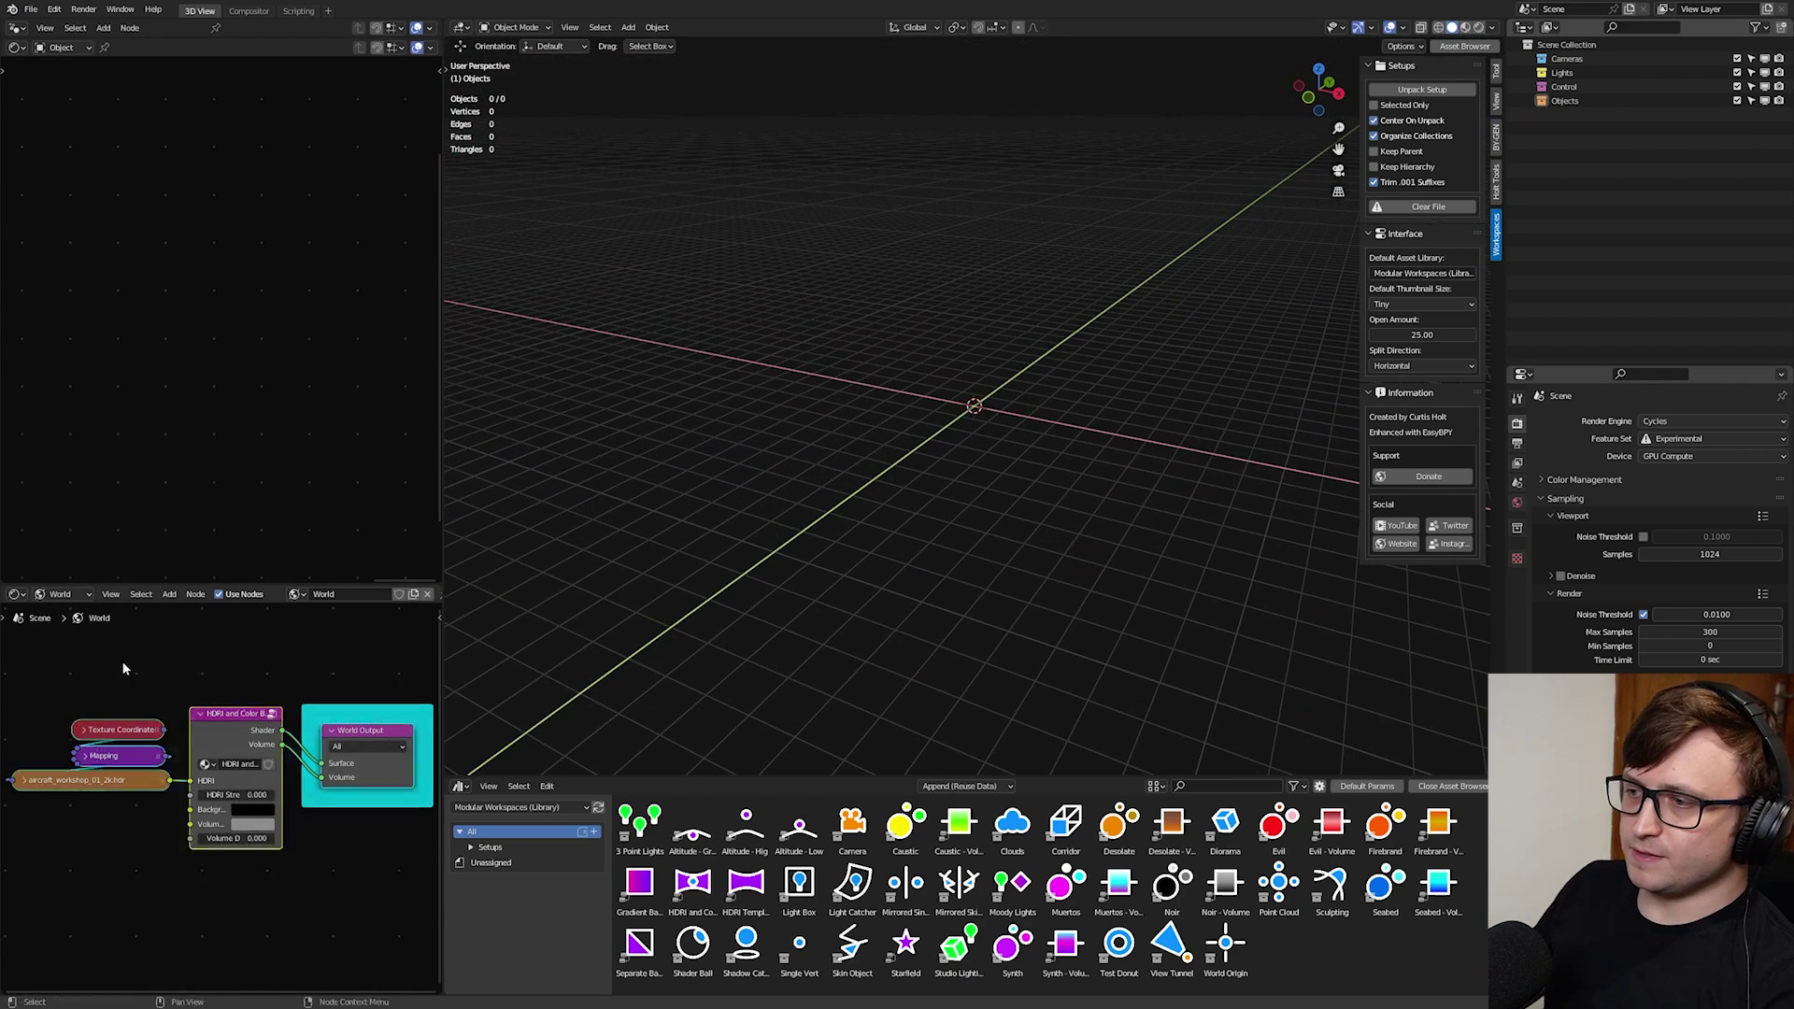
- Set the world's background color to black and show the 3D viewport in Rendered shading
key(r)
key(r)
right_click(269, 850)
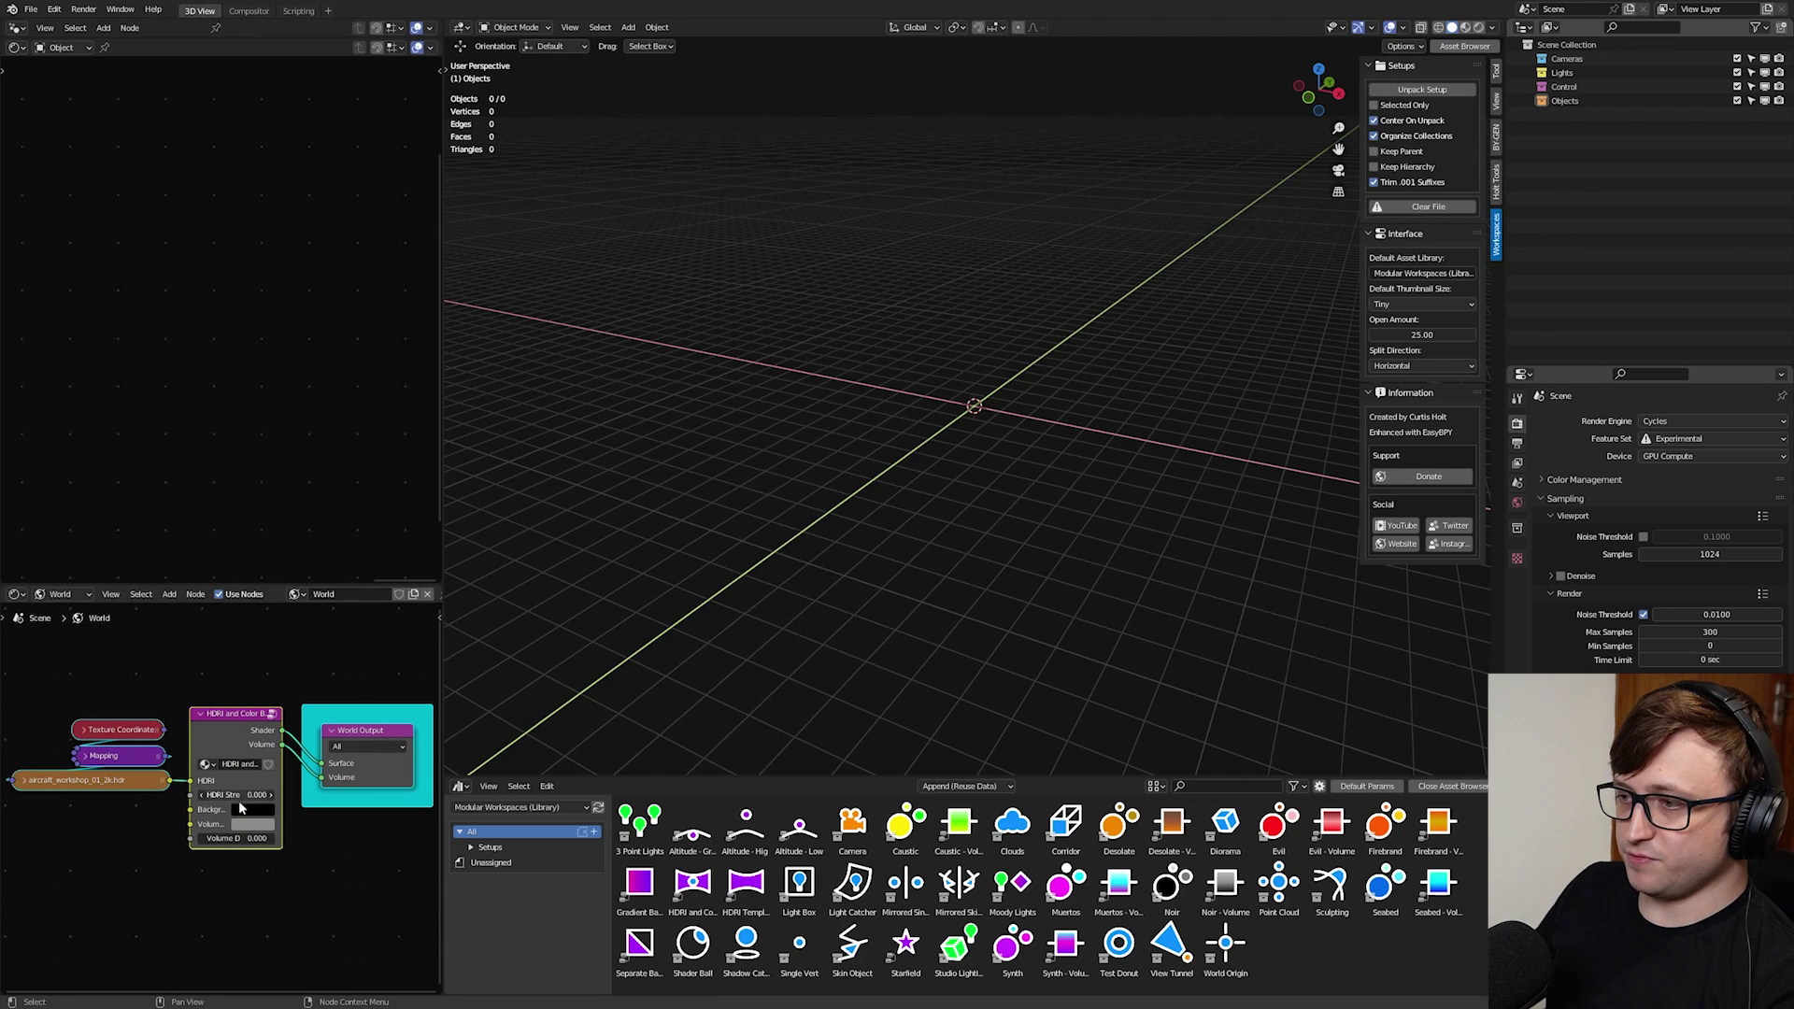
key(z)
click(1067, 361)
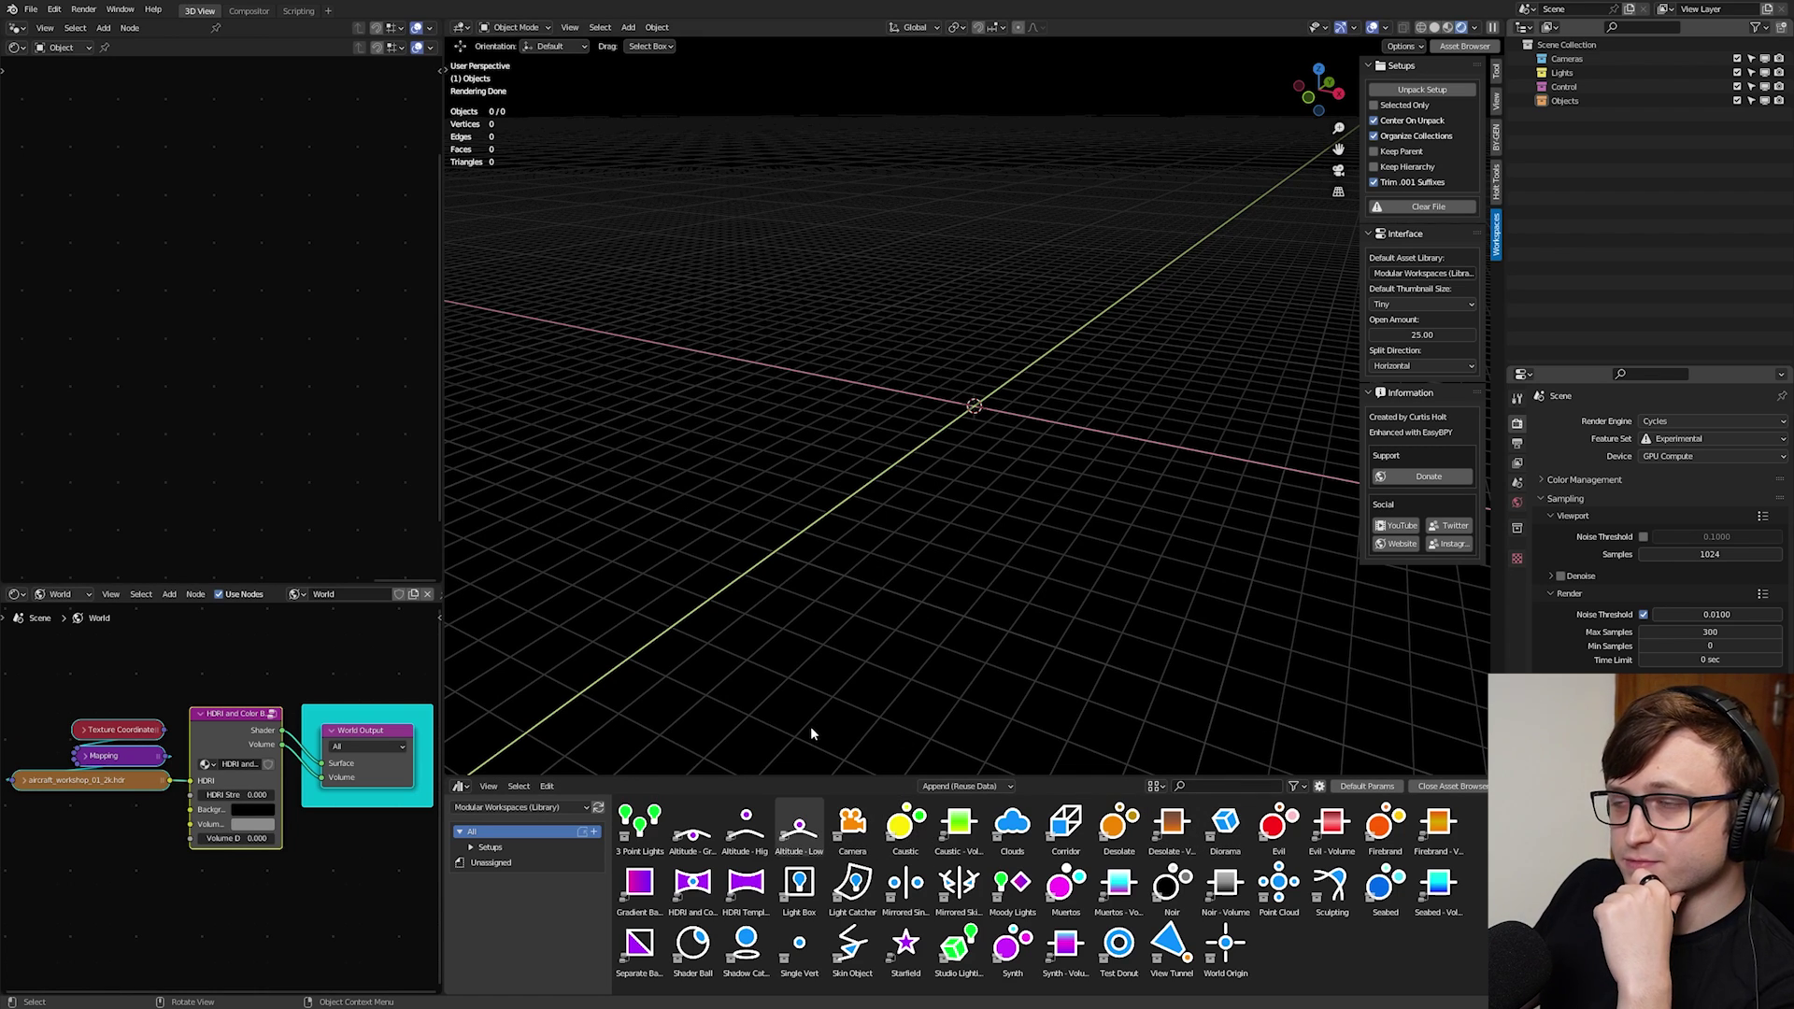
- Add the Wanderer - White character from the Community asset library to the middle of the scene
click(520, 808)
click(521, 855)
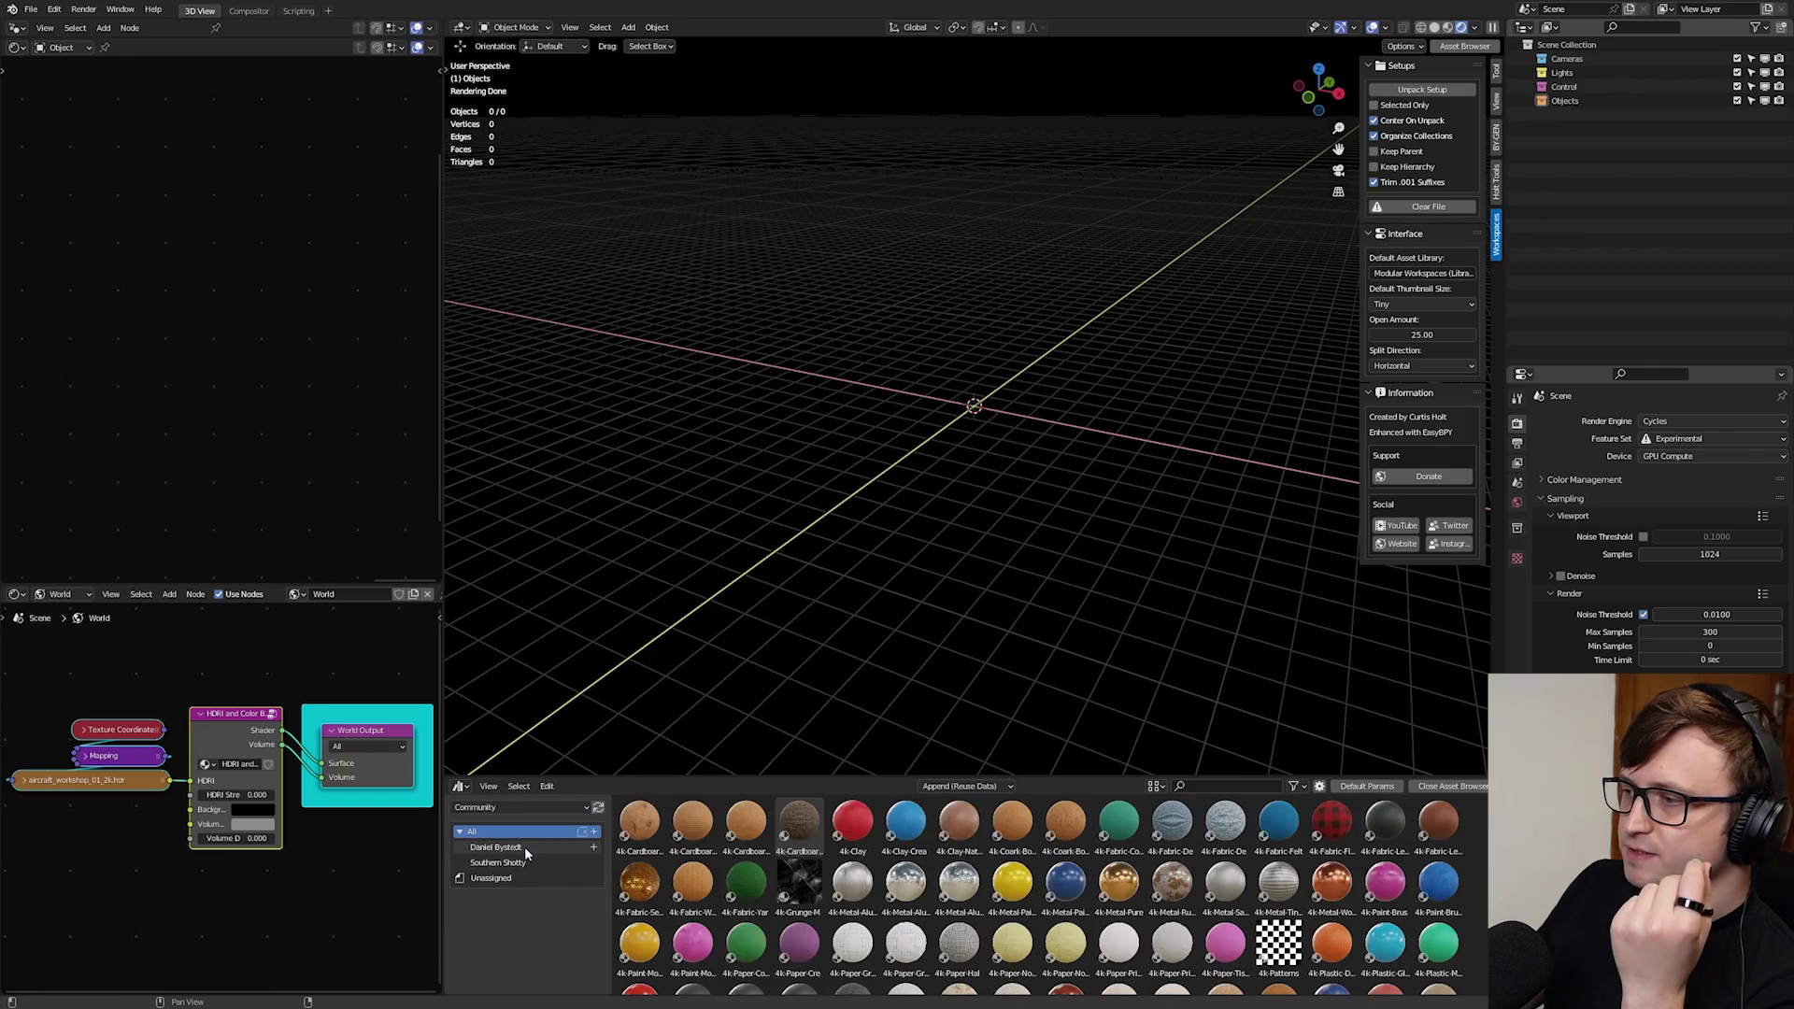
click(524, 847)
drag(692, 827, 969, 404)
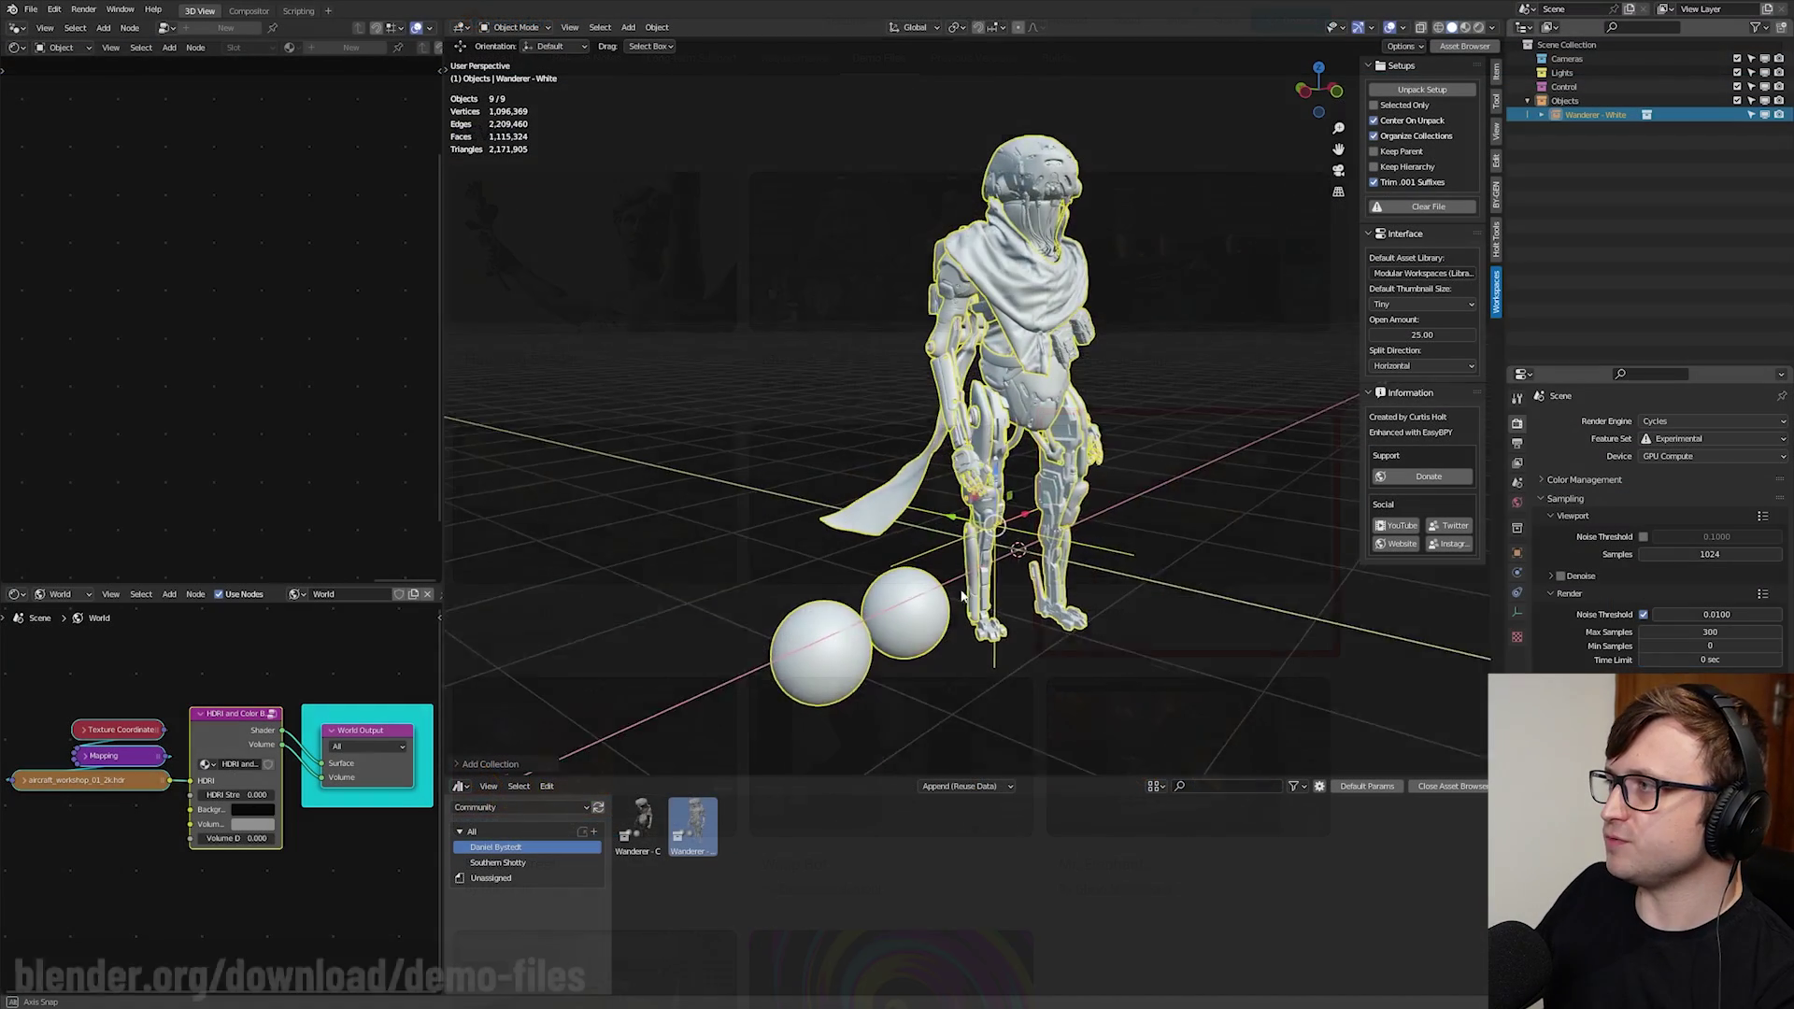
middle_drag(1130, 579, 992, 544)
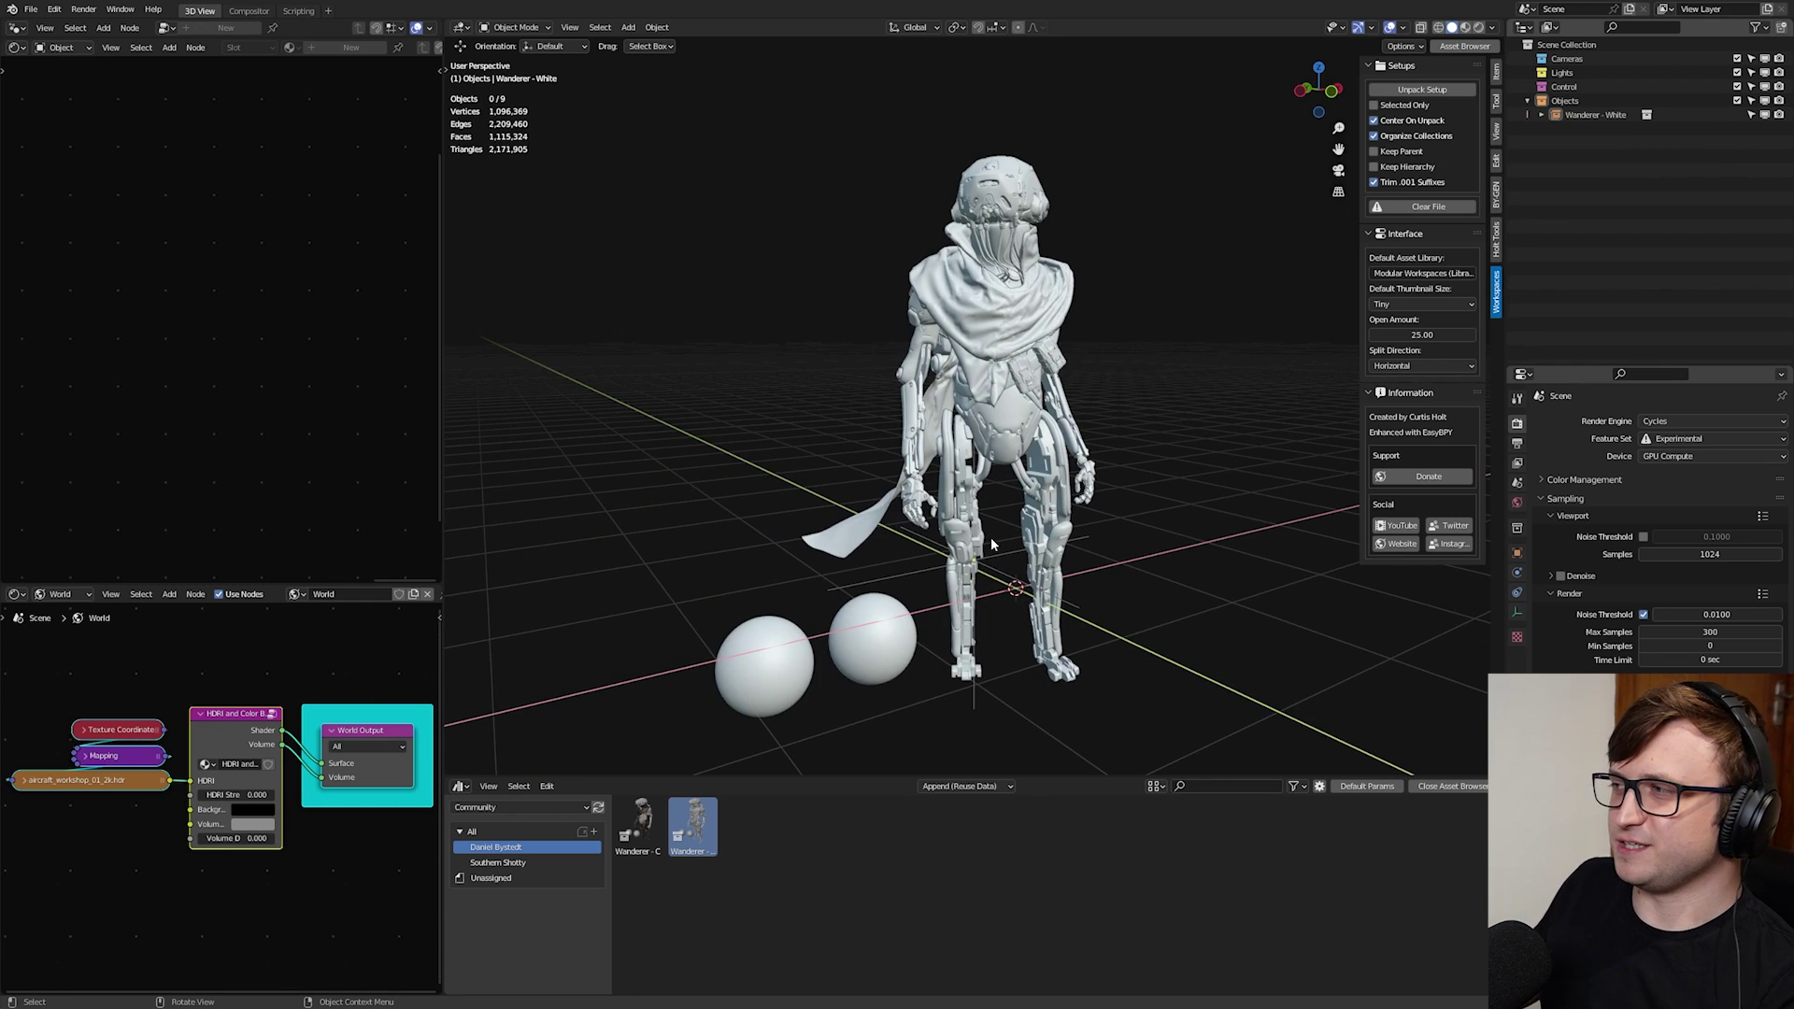
middle_drag(1093, 548, 929, 578)
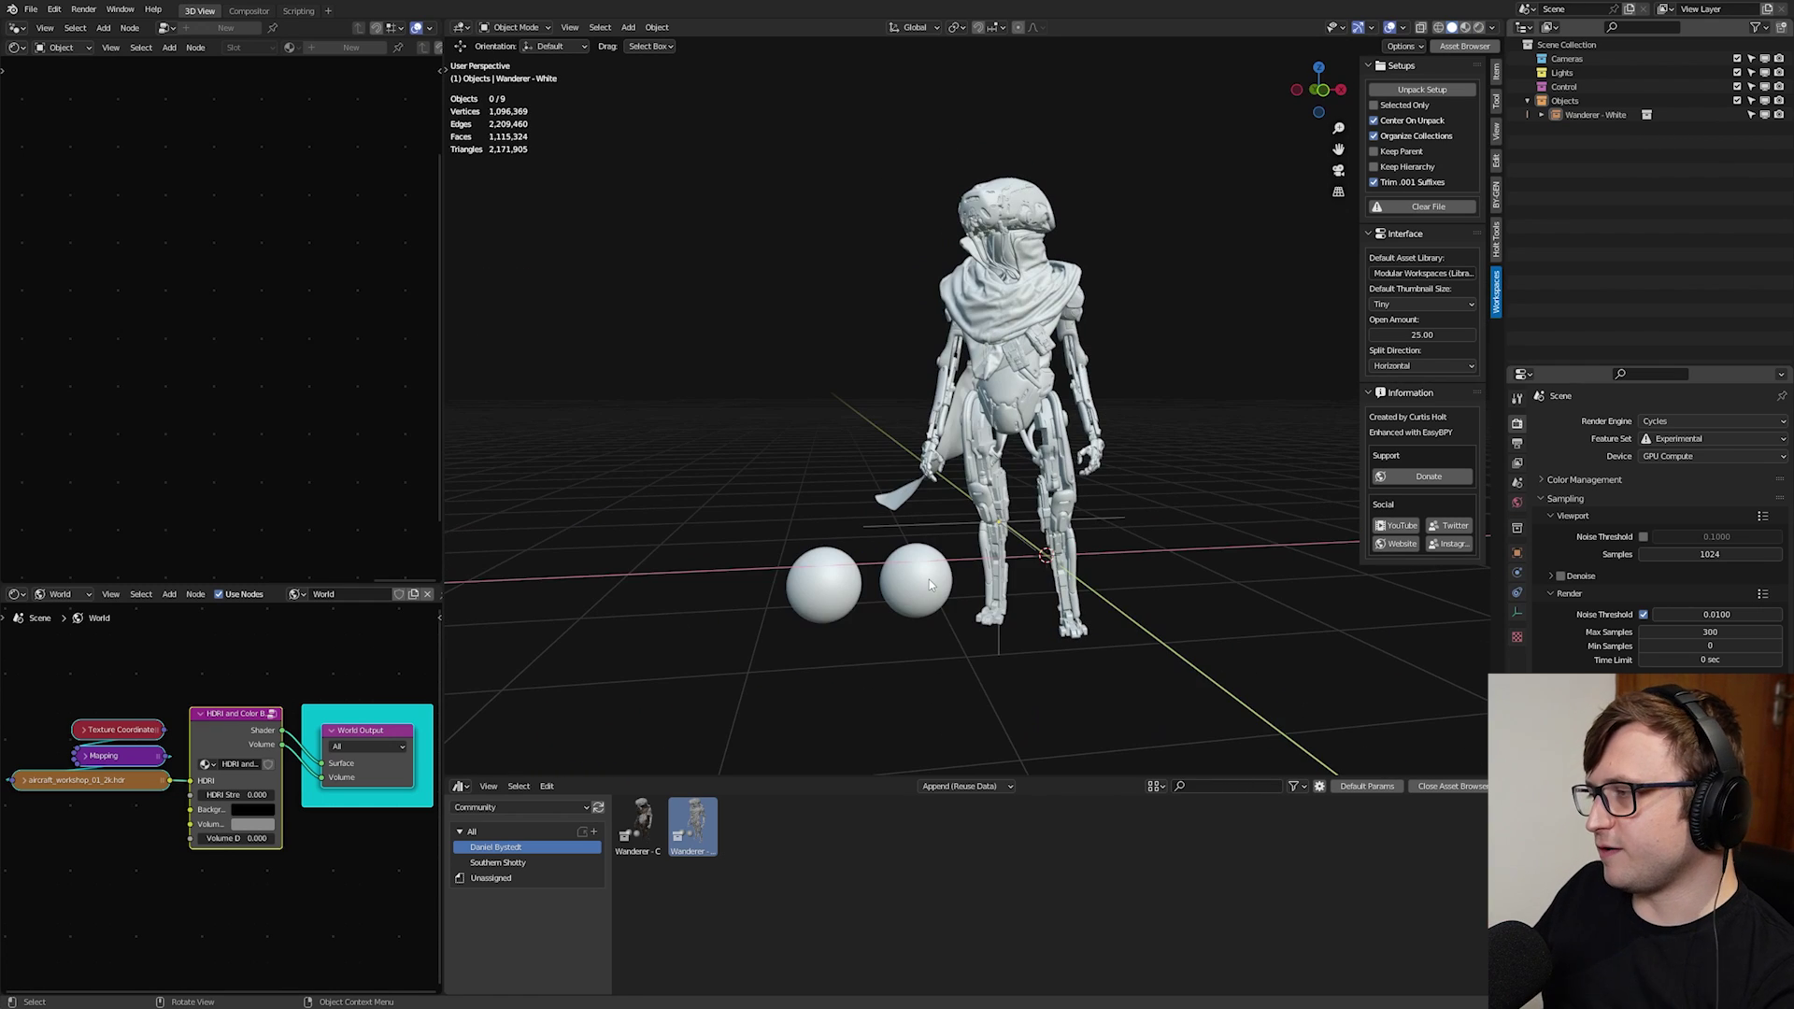
- Add a point light, place it beside the character at upper-body height, and preview it in Rendered shading
key(shift+a)
mouse_move(1000, 765)
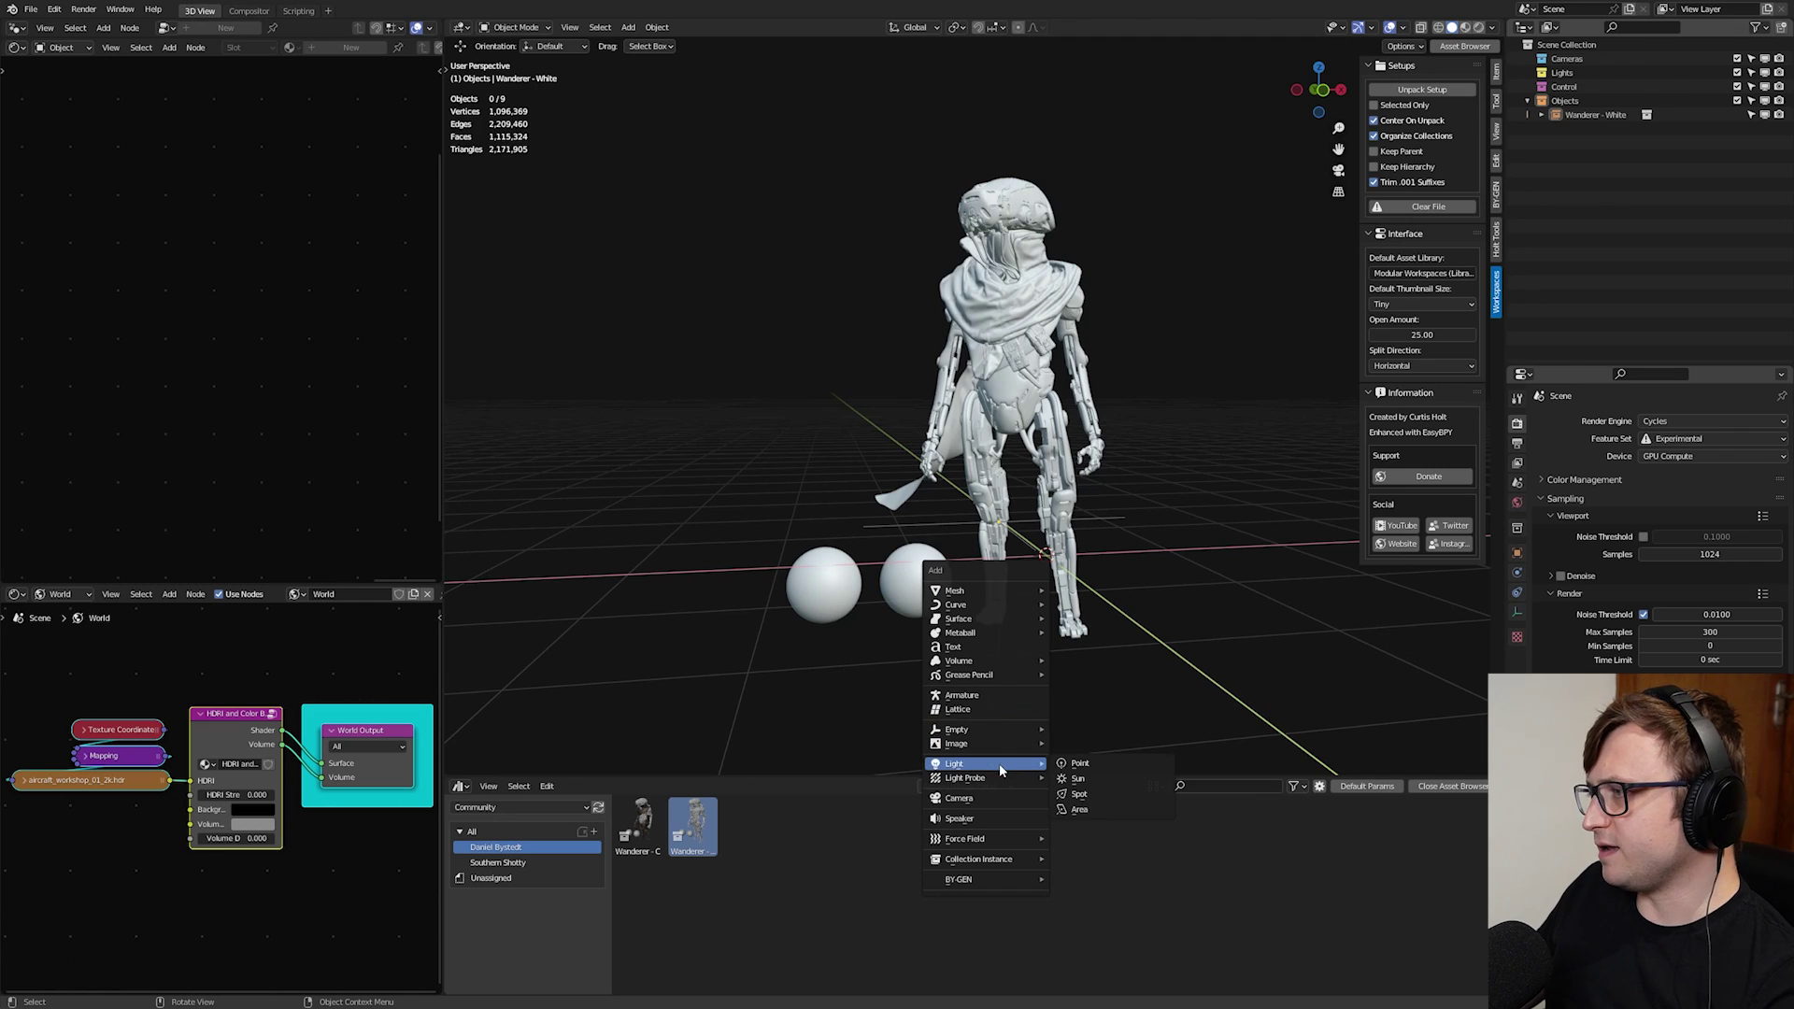
click(1071, 767)
key(g)
click(841, 329)
key(z)
middle_drag(710, 467, 886, 514)
key(g)
click(1001, 457)
middle_drag(1172, 465, 1013, 469)
- Set the point light's power to 151.9 W and place a duplicate of it on the character's other side
click(1516, 612)
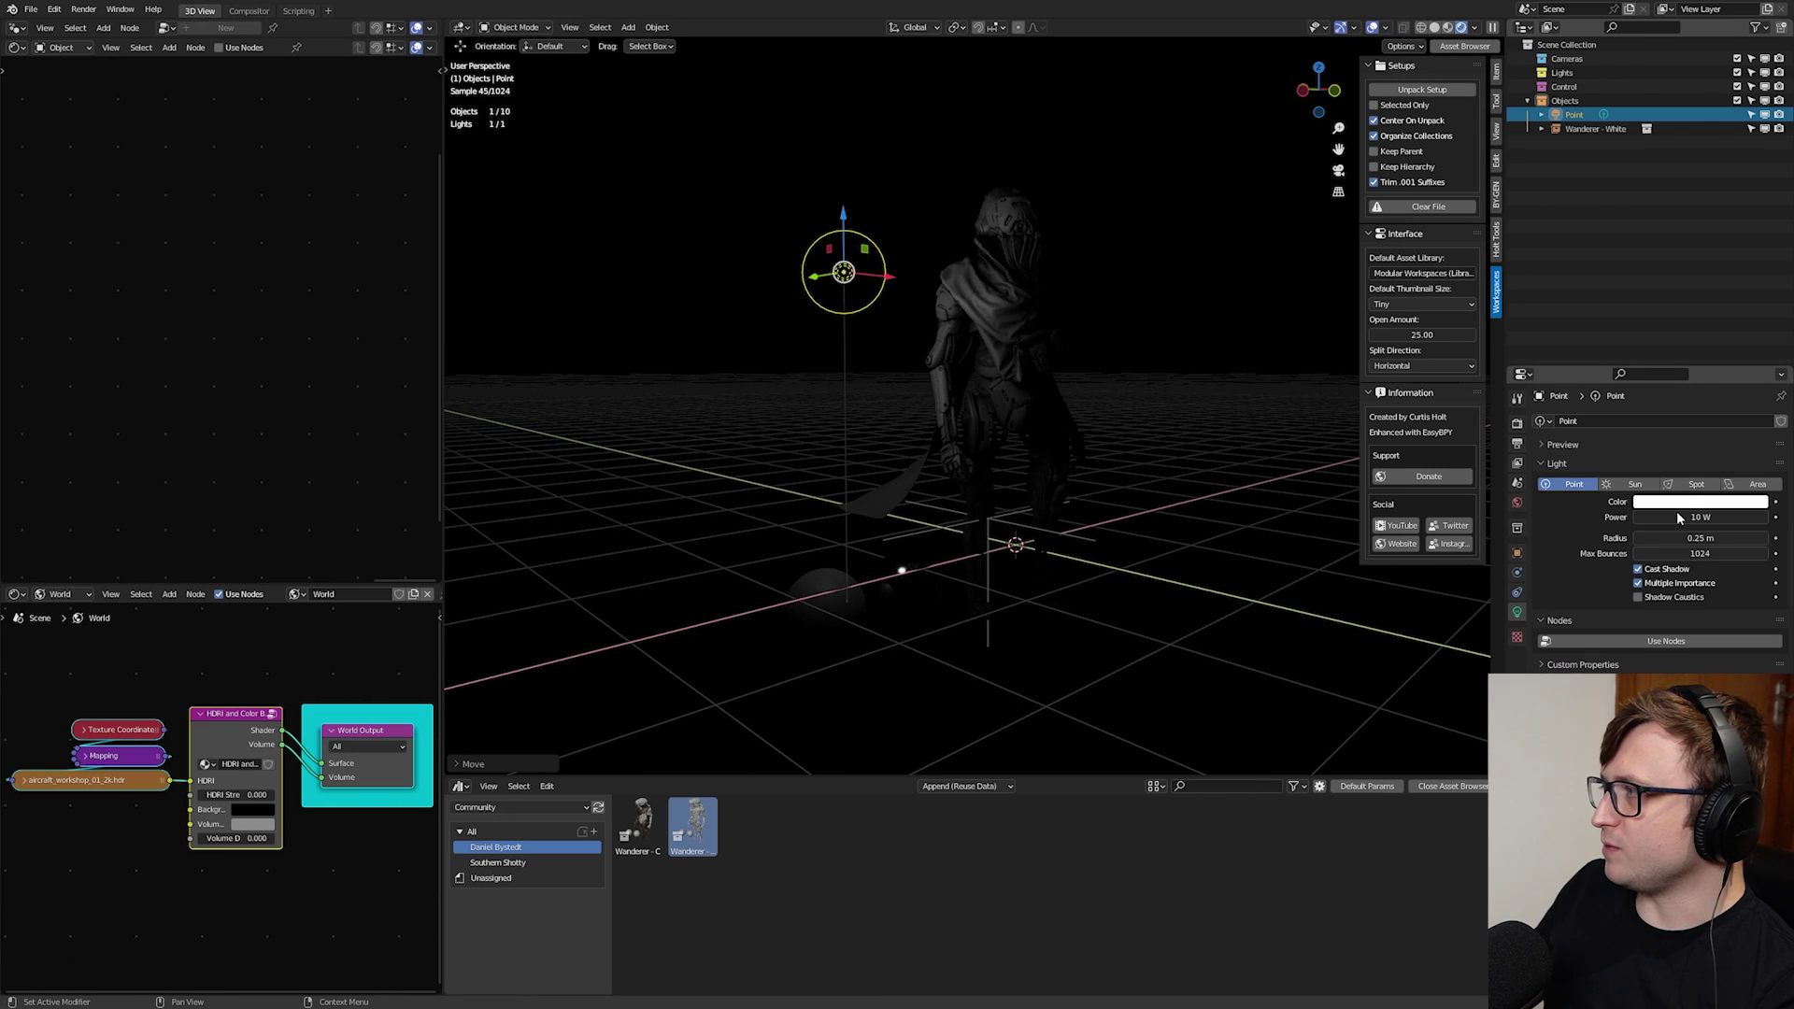
drag(1680, 516, 1761, 517)
middle_drag(958, 529, 857, 523)
key(shift+d)
click(1296, 636)
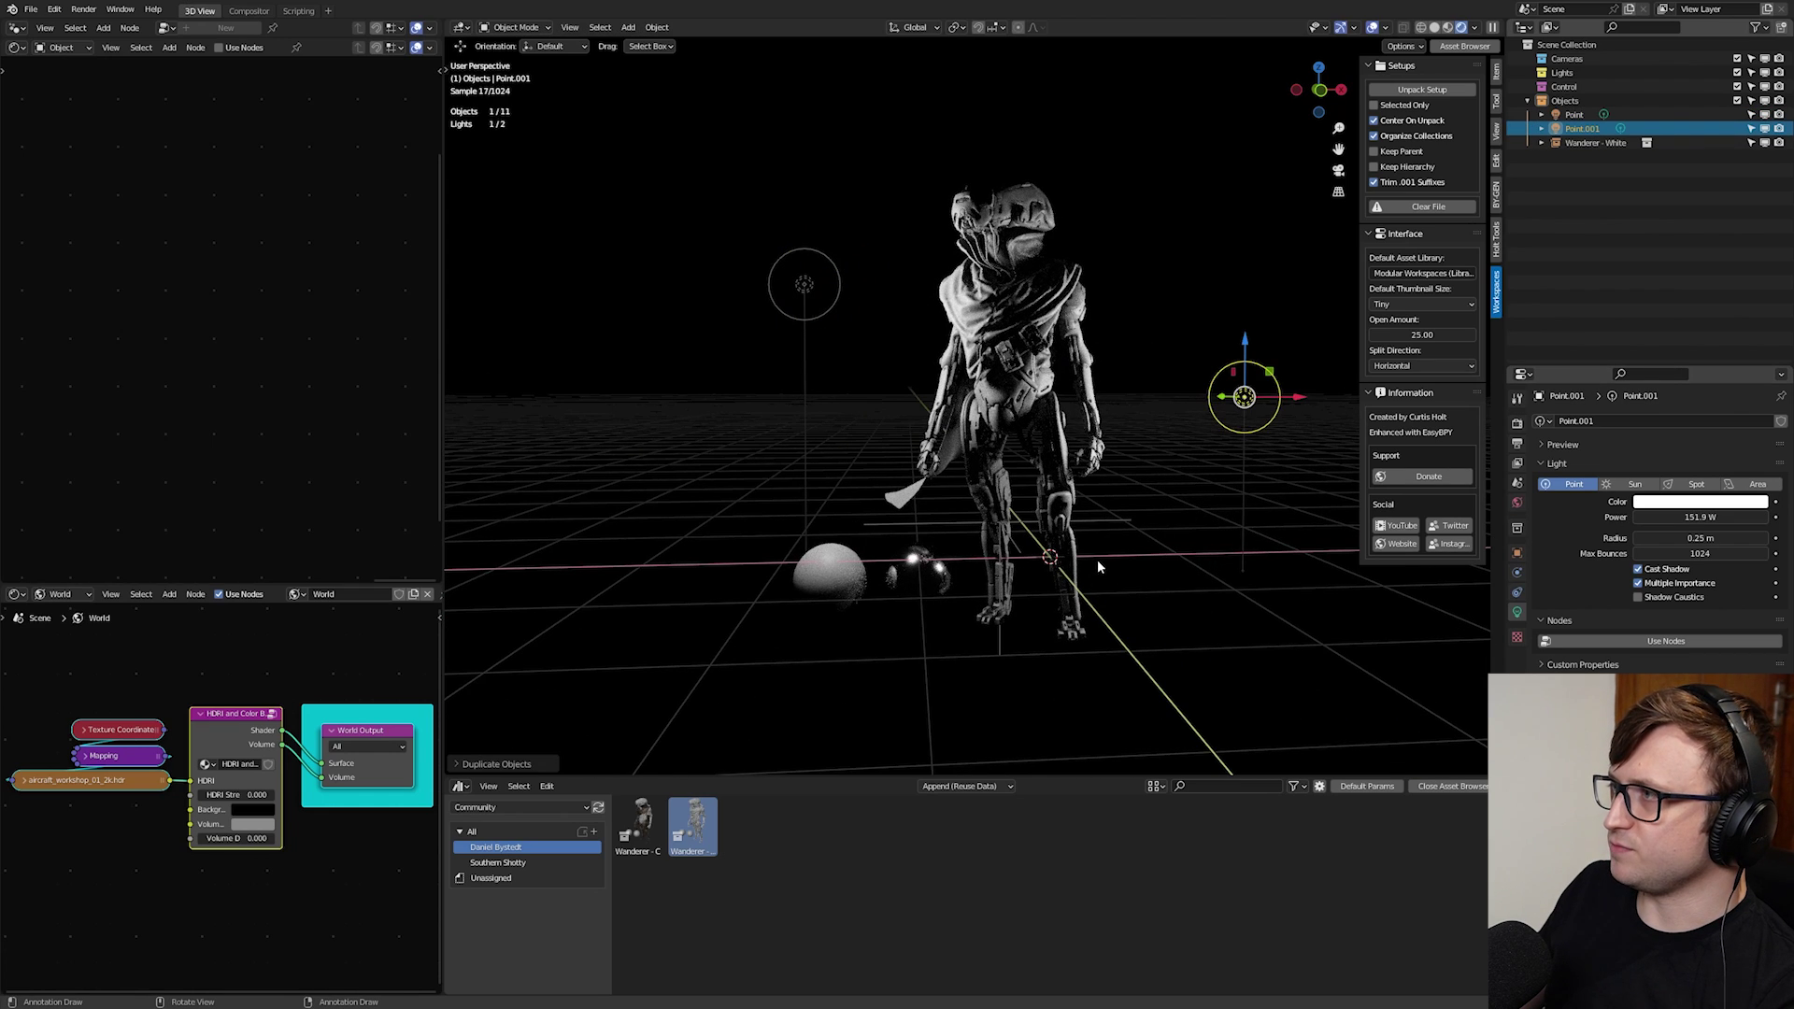
click(1095, 563)
shift+middle_drag(1052, 568, 976, 590)
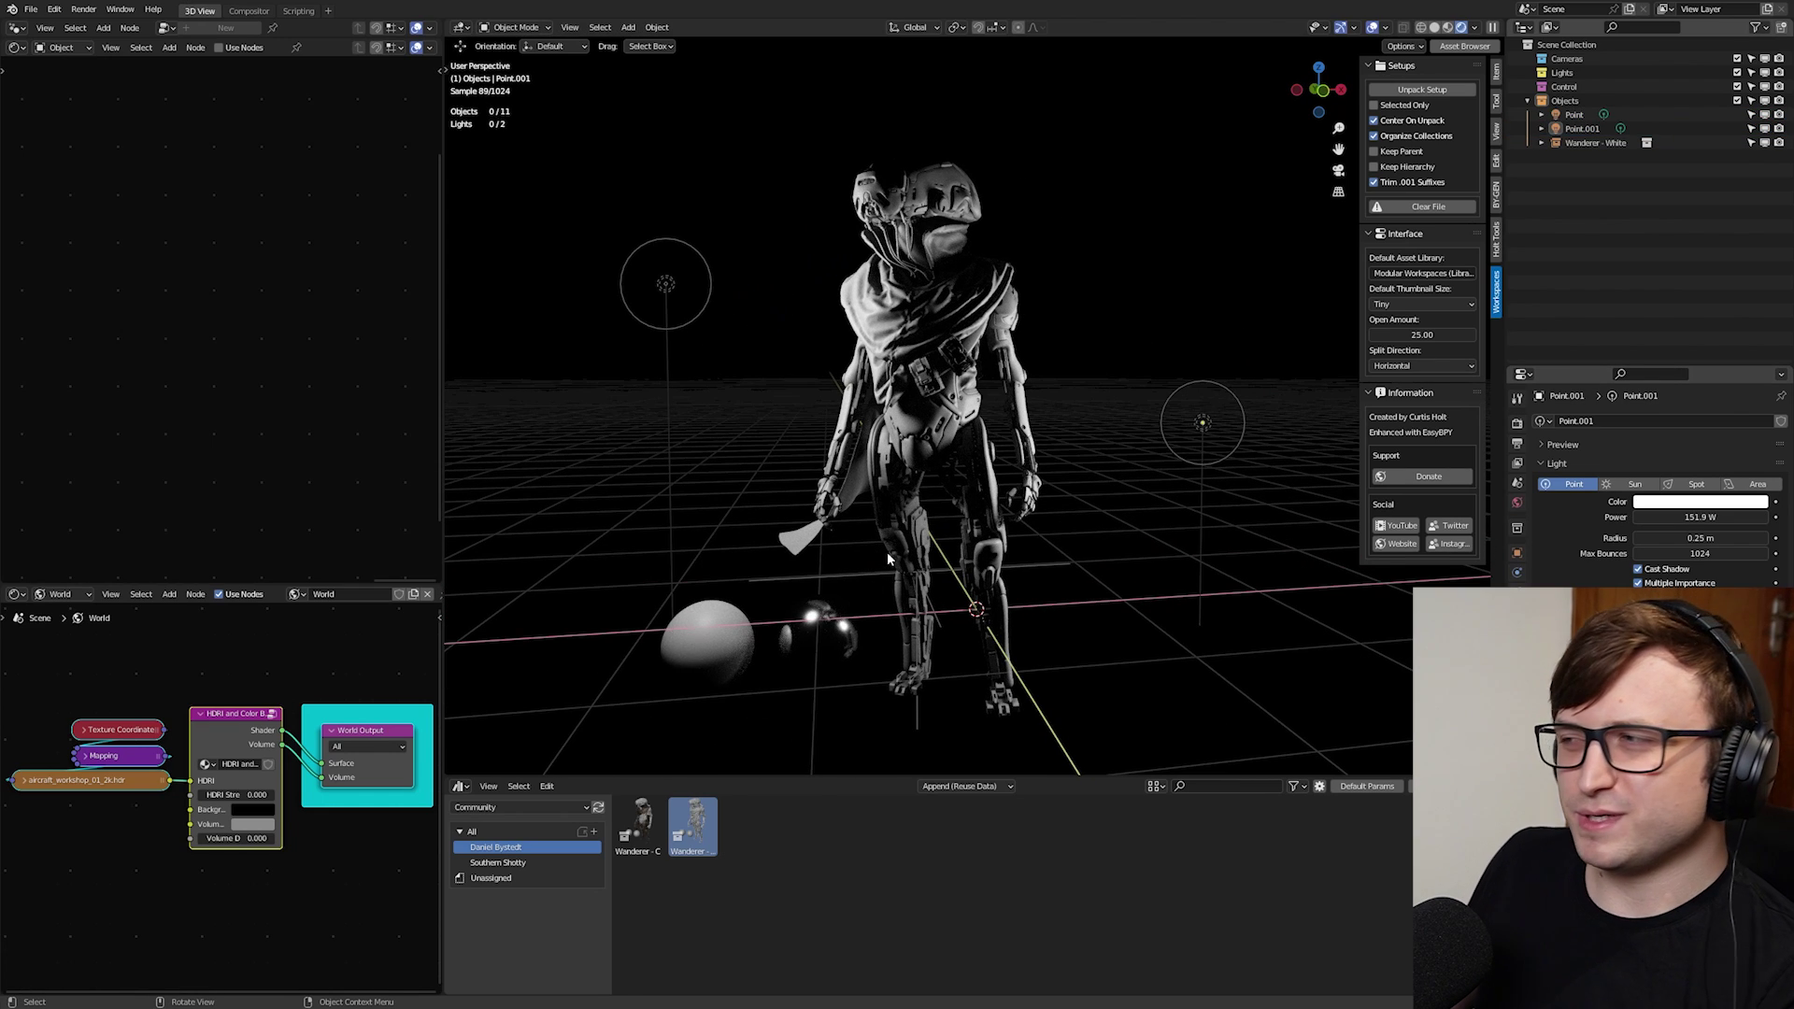
middle_drag(1004, 546, 1030, 541)
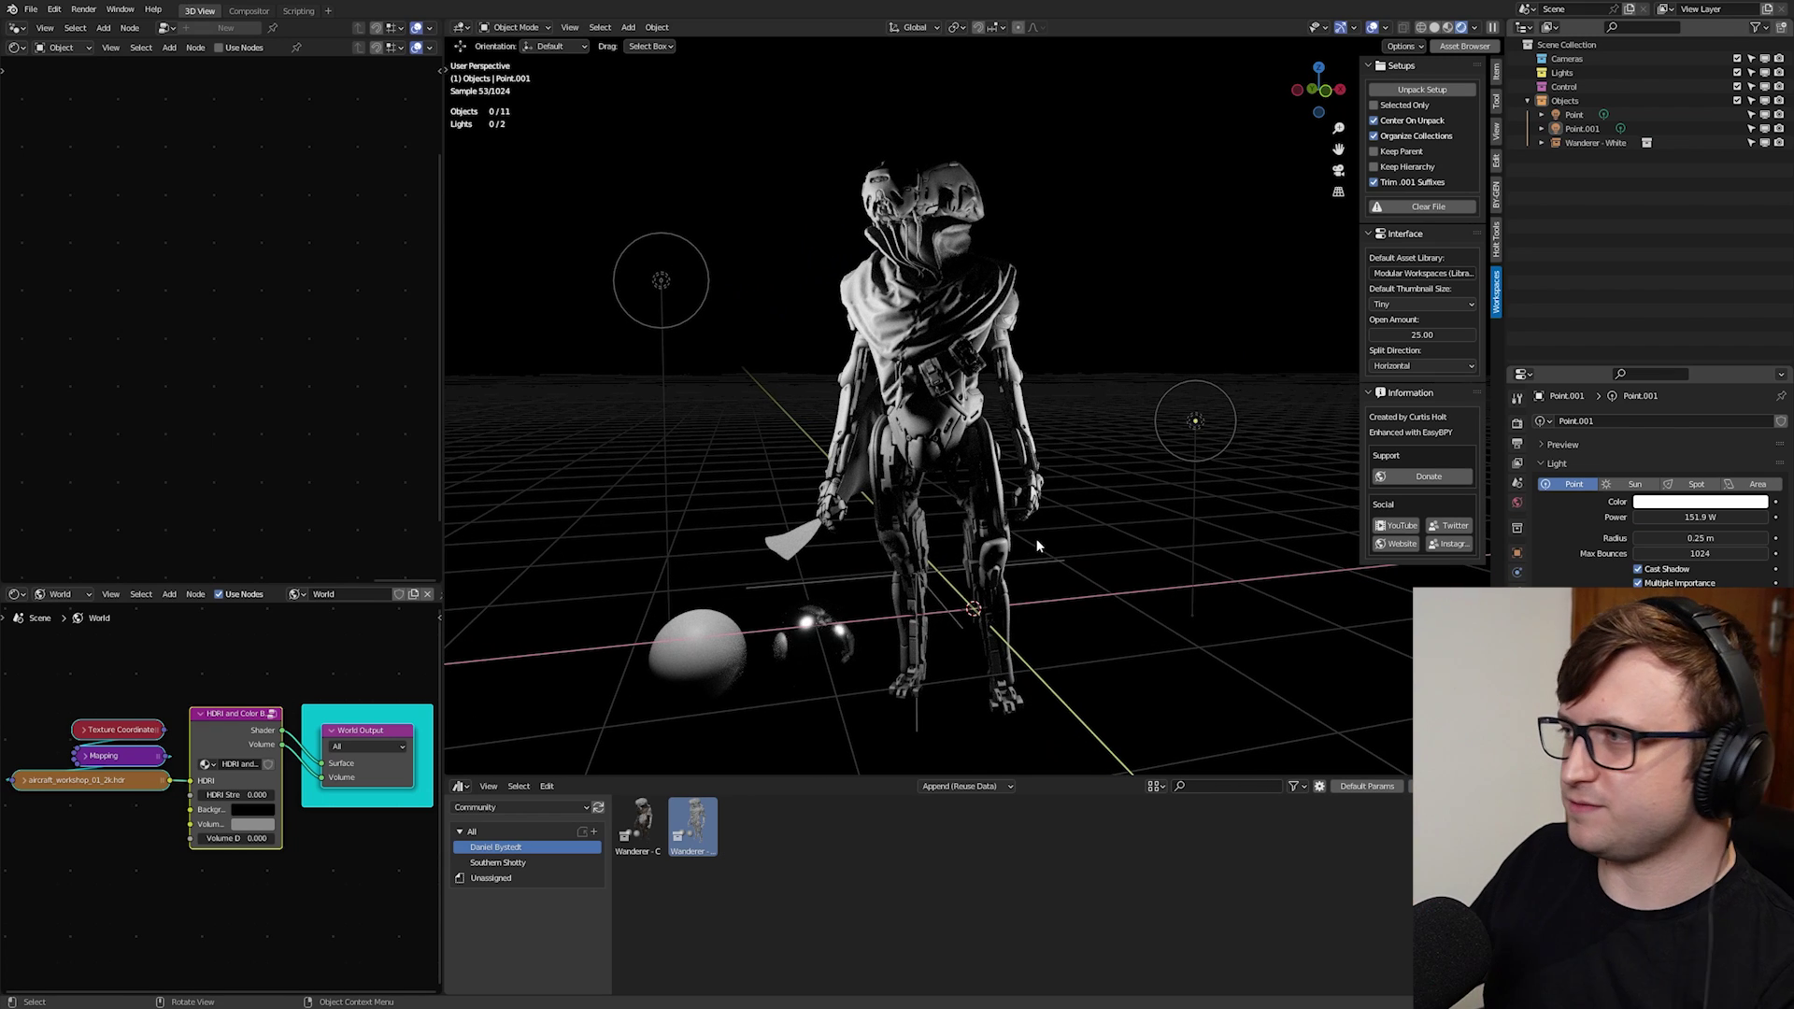
- Delete both point lights around the character
click(1193, 430)
key(Delete)
click(663, 281)
key(Delete)
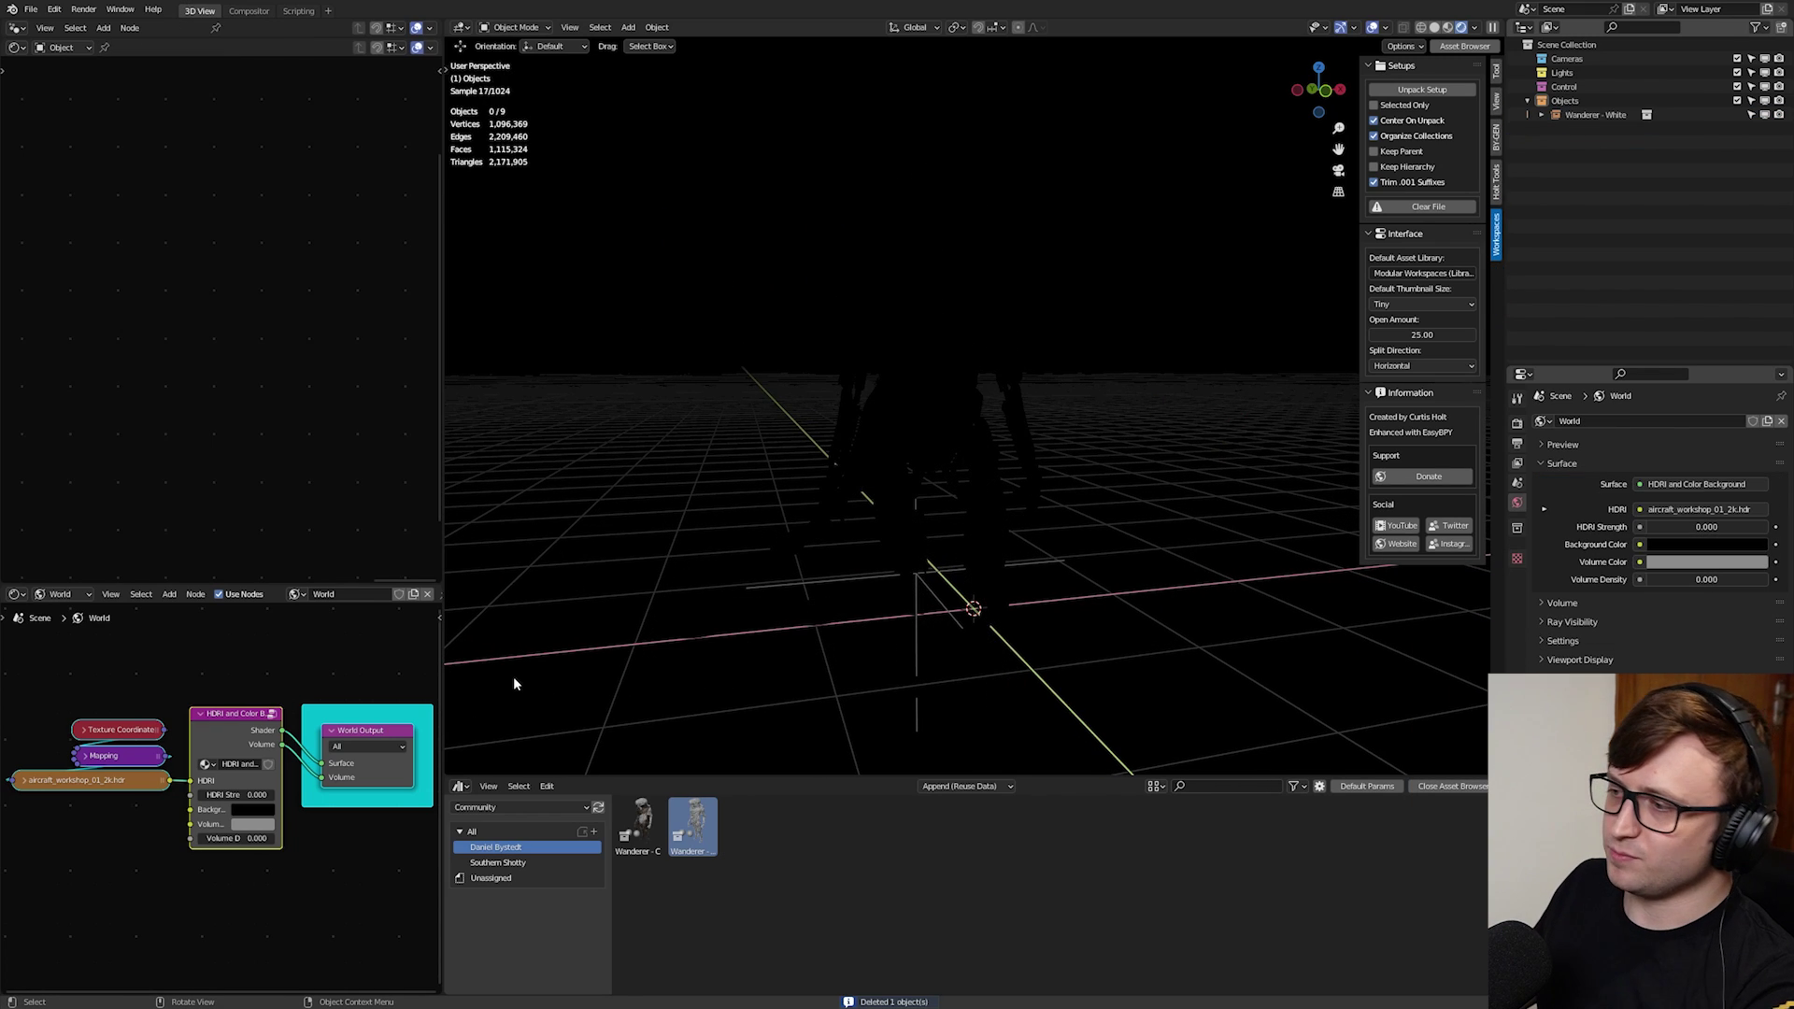
- Add the Firebrand - Volume node group from the Modular Workspaces library's Character Displays catalog to the world node tree
click(529, 803)
click(548, 896)
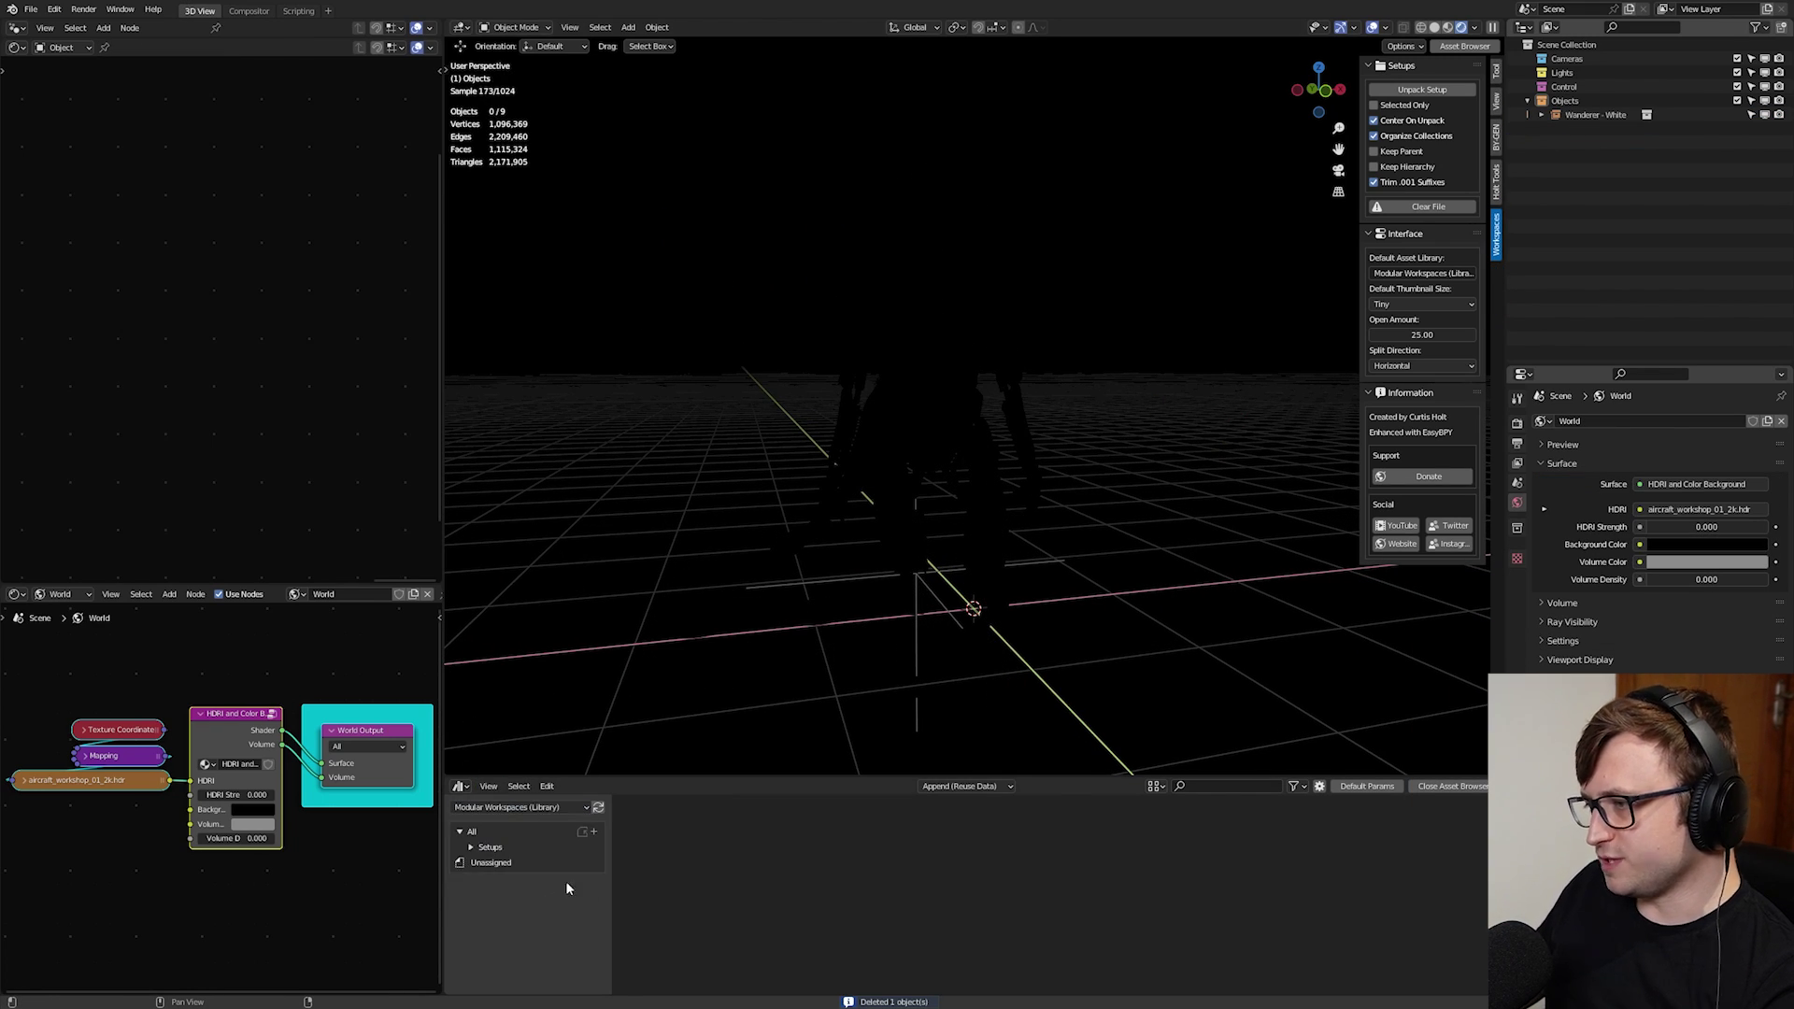
click(471, 846)
click(514, 878)
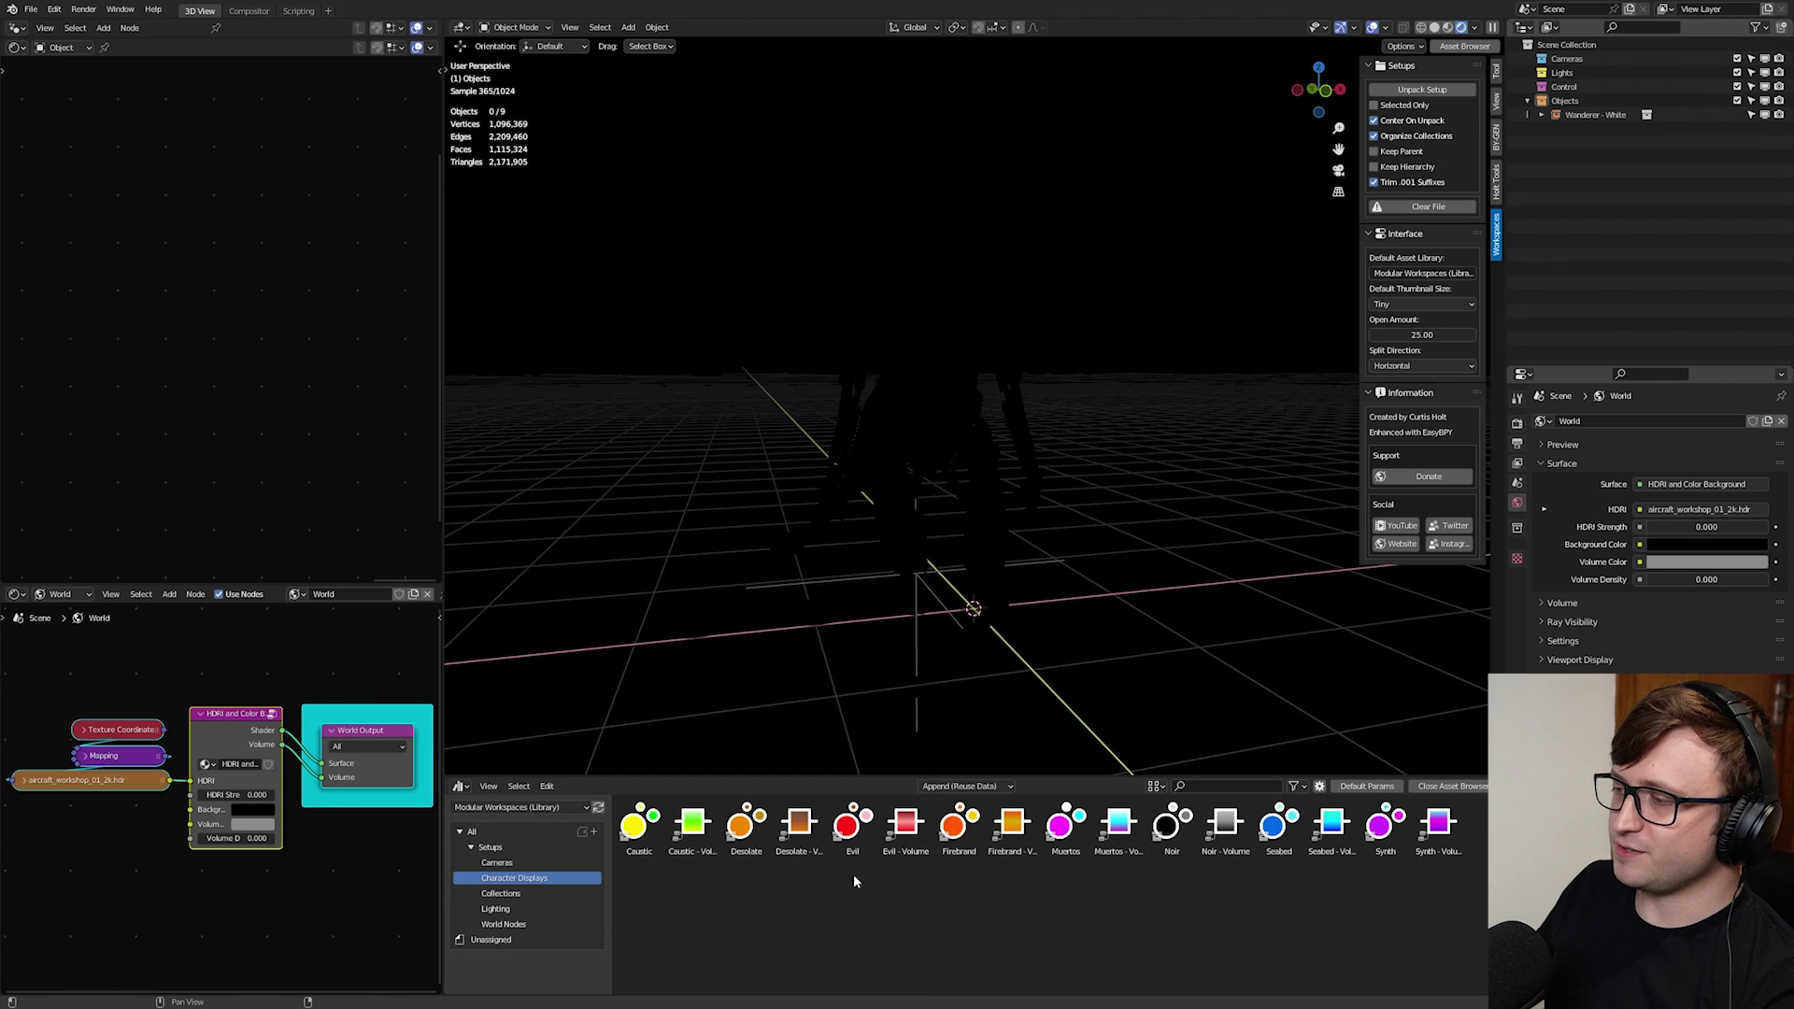
middle_drag(284, 885, 227, 837)
scroll(227, 838, down, 1)
drag(635, 890, 1413, 911)
click(1414, 912)
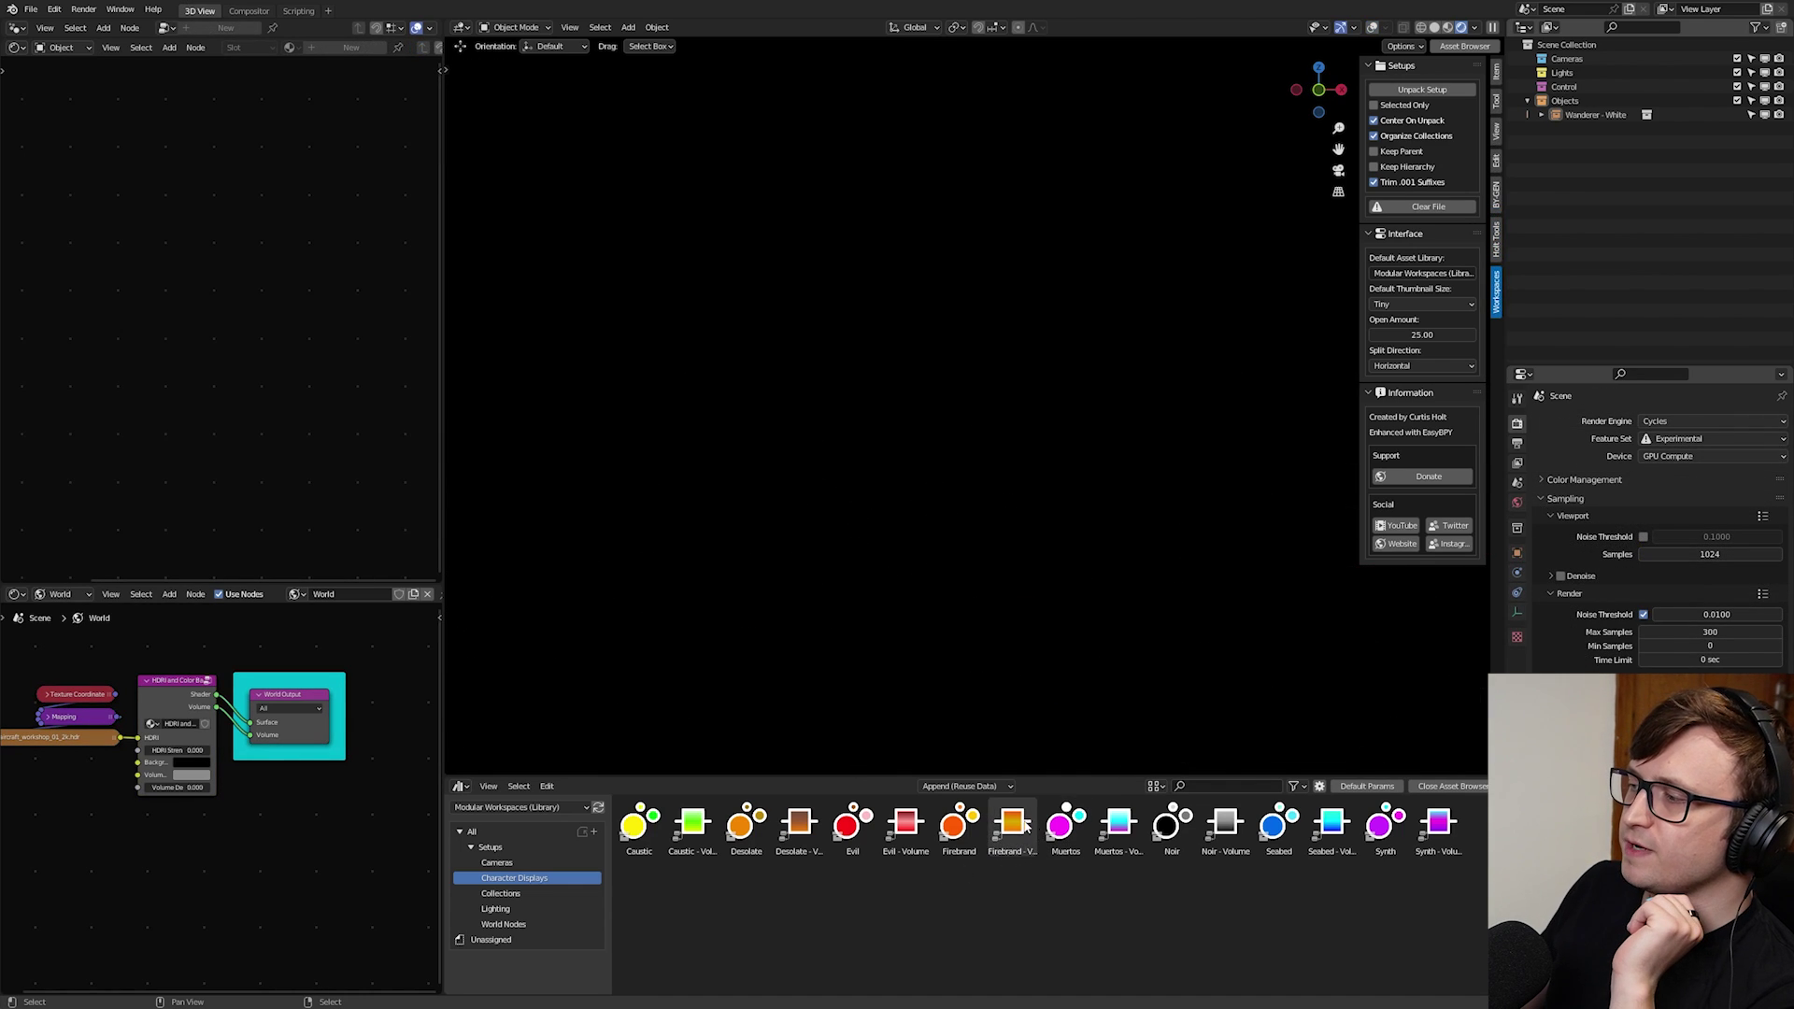
drag(1025, 824, 272, 813)
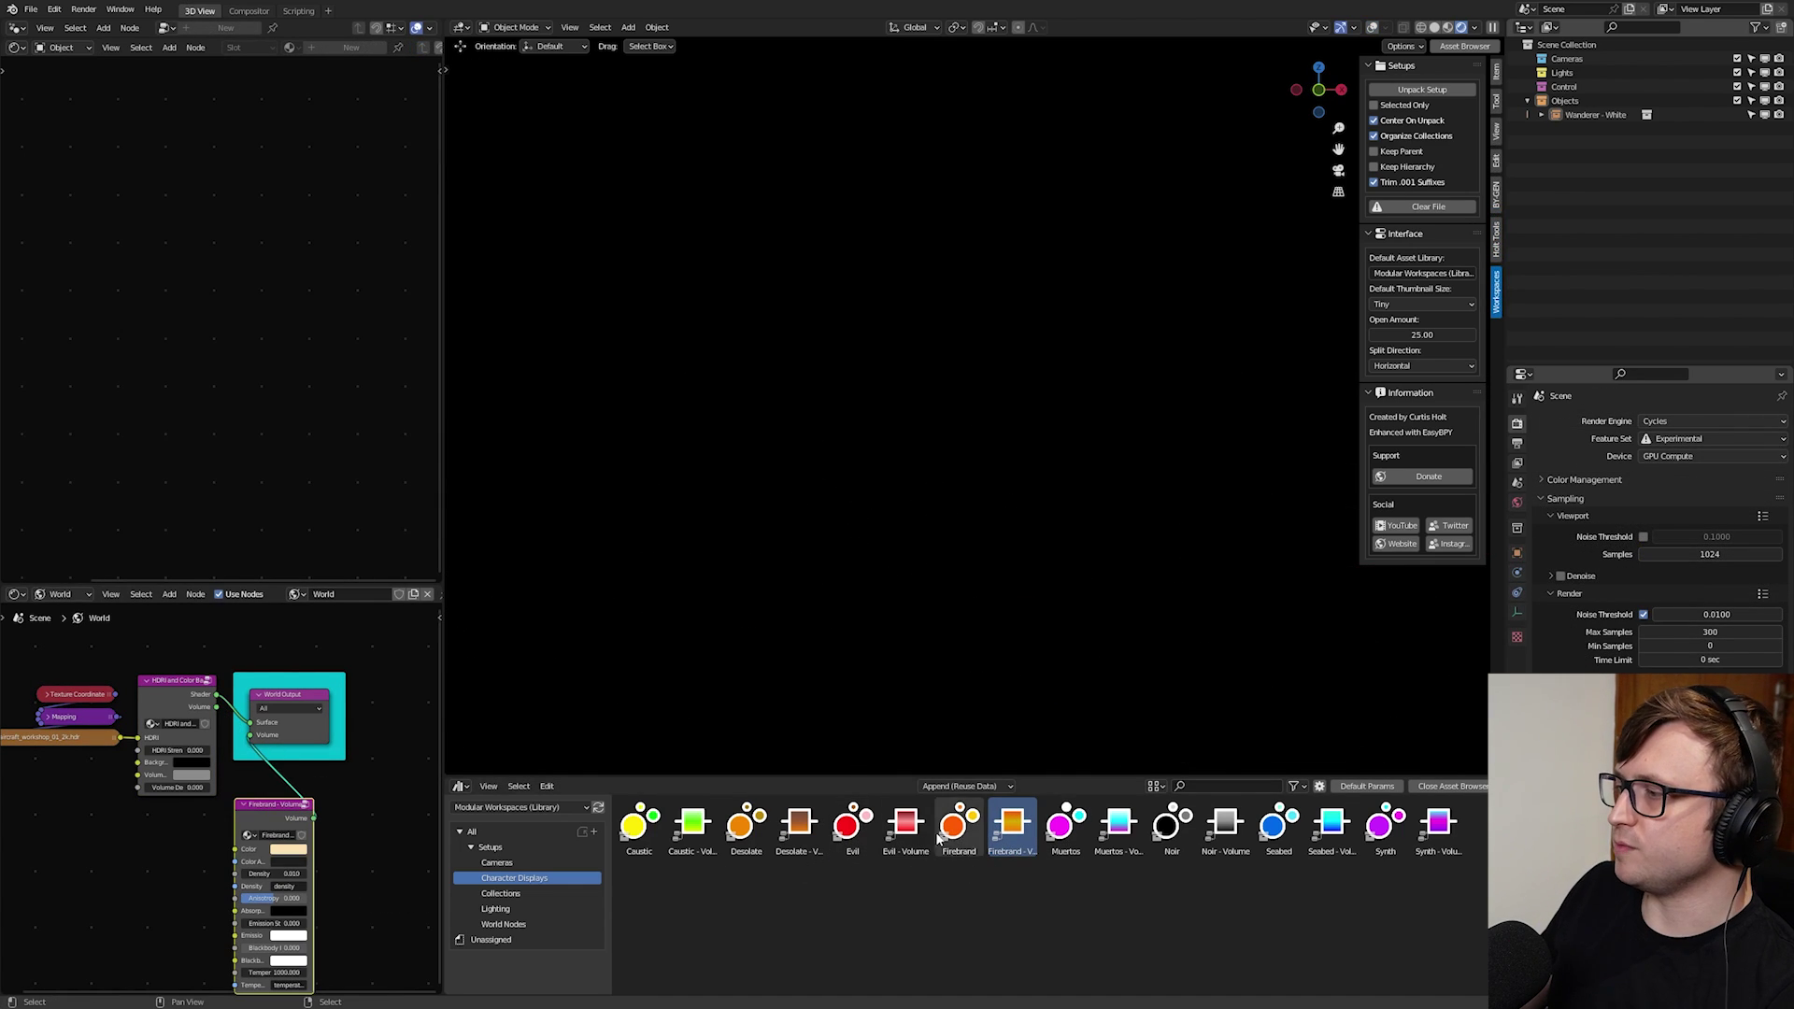
- Add the Firebrand setup at the character, unpack it with Selected Only enabled, and view through Camera - Profile - Firebrand
drag(958, 824, 968, 385)
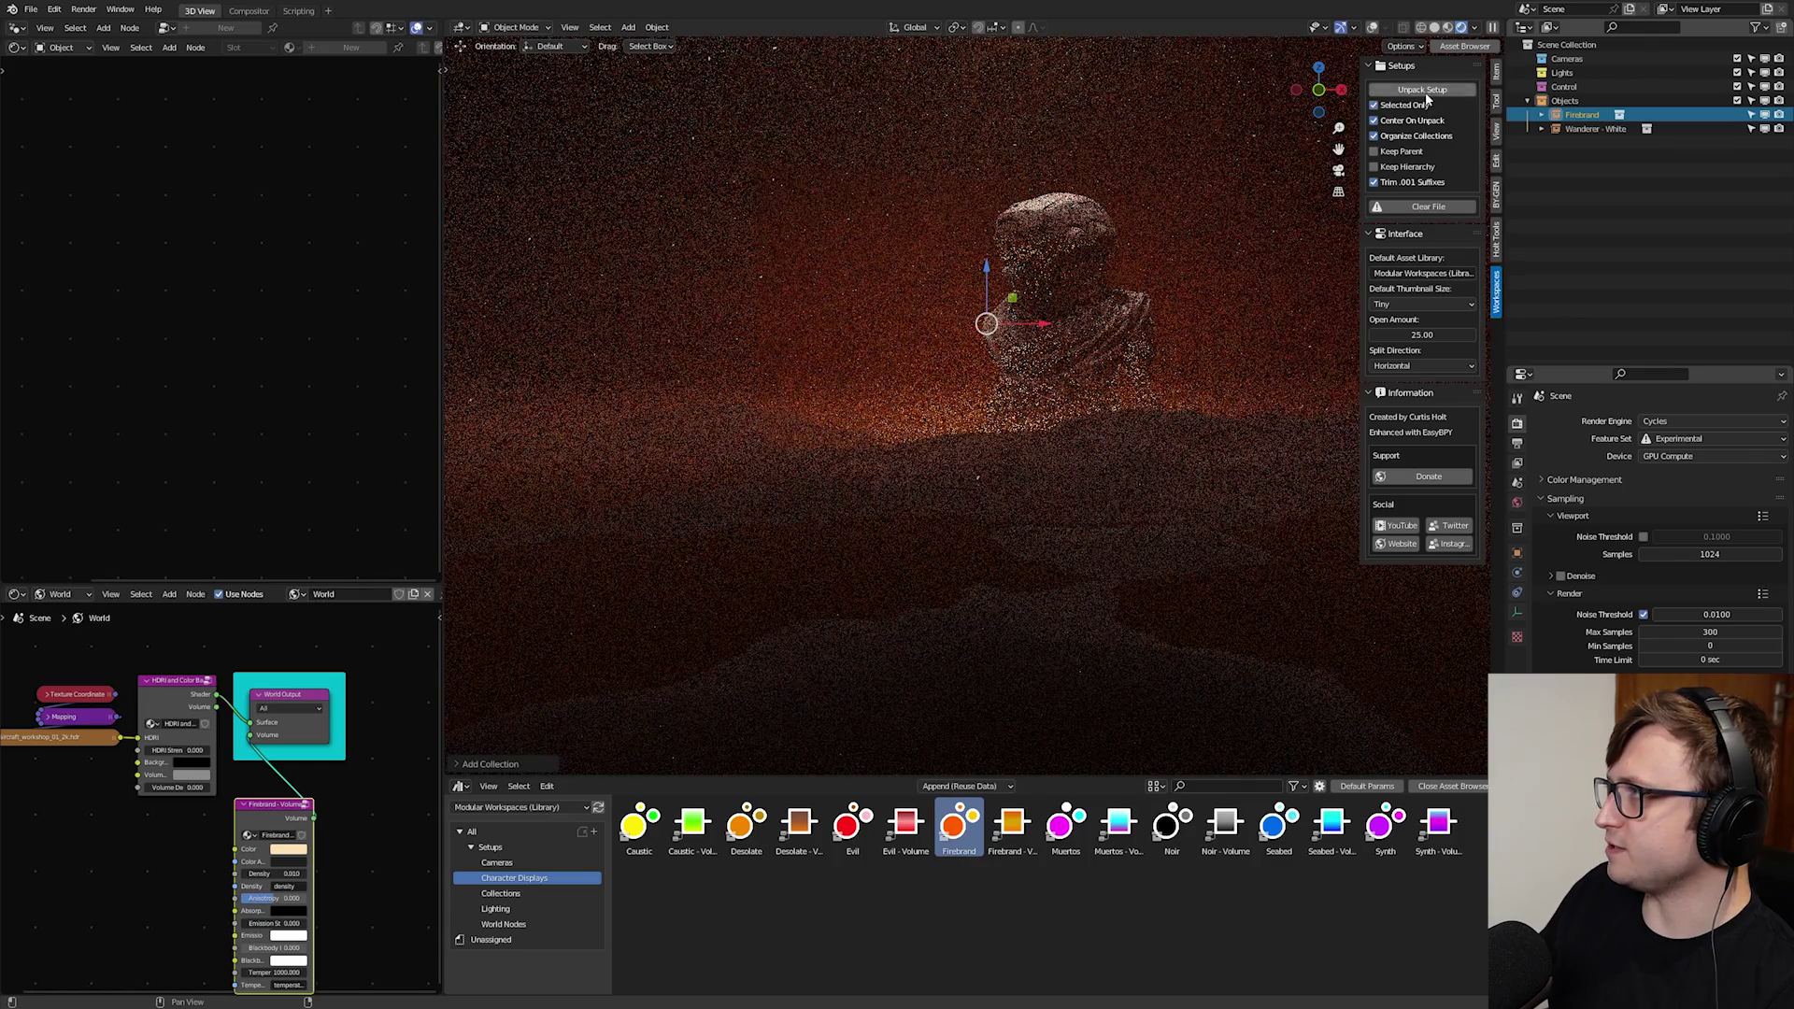
click(1614, 102)
key(ctrl+KP_0)
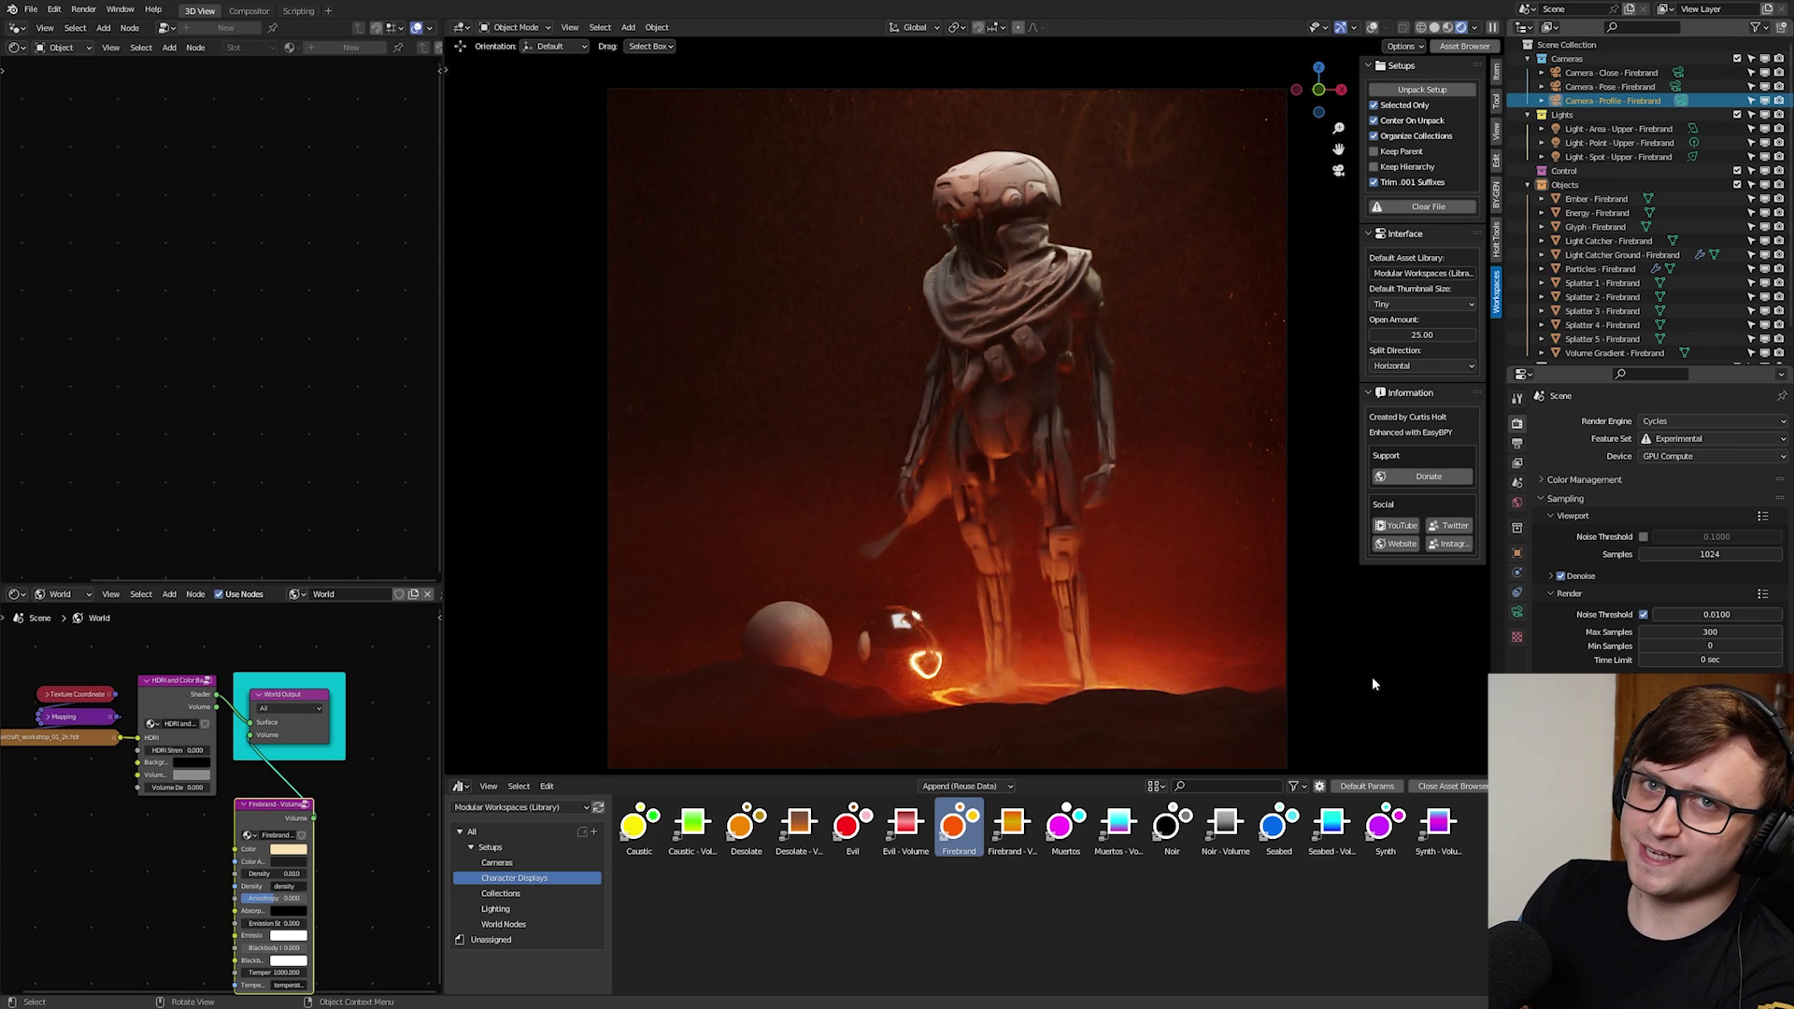
- Give the 3D viewport more height by shrinking the asset browser, and widen the Firebrand - Volume node
drag(1366, 776, 1345, 908)
ctrl+middle_drag(1316, 804, 1314, 732)
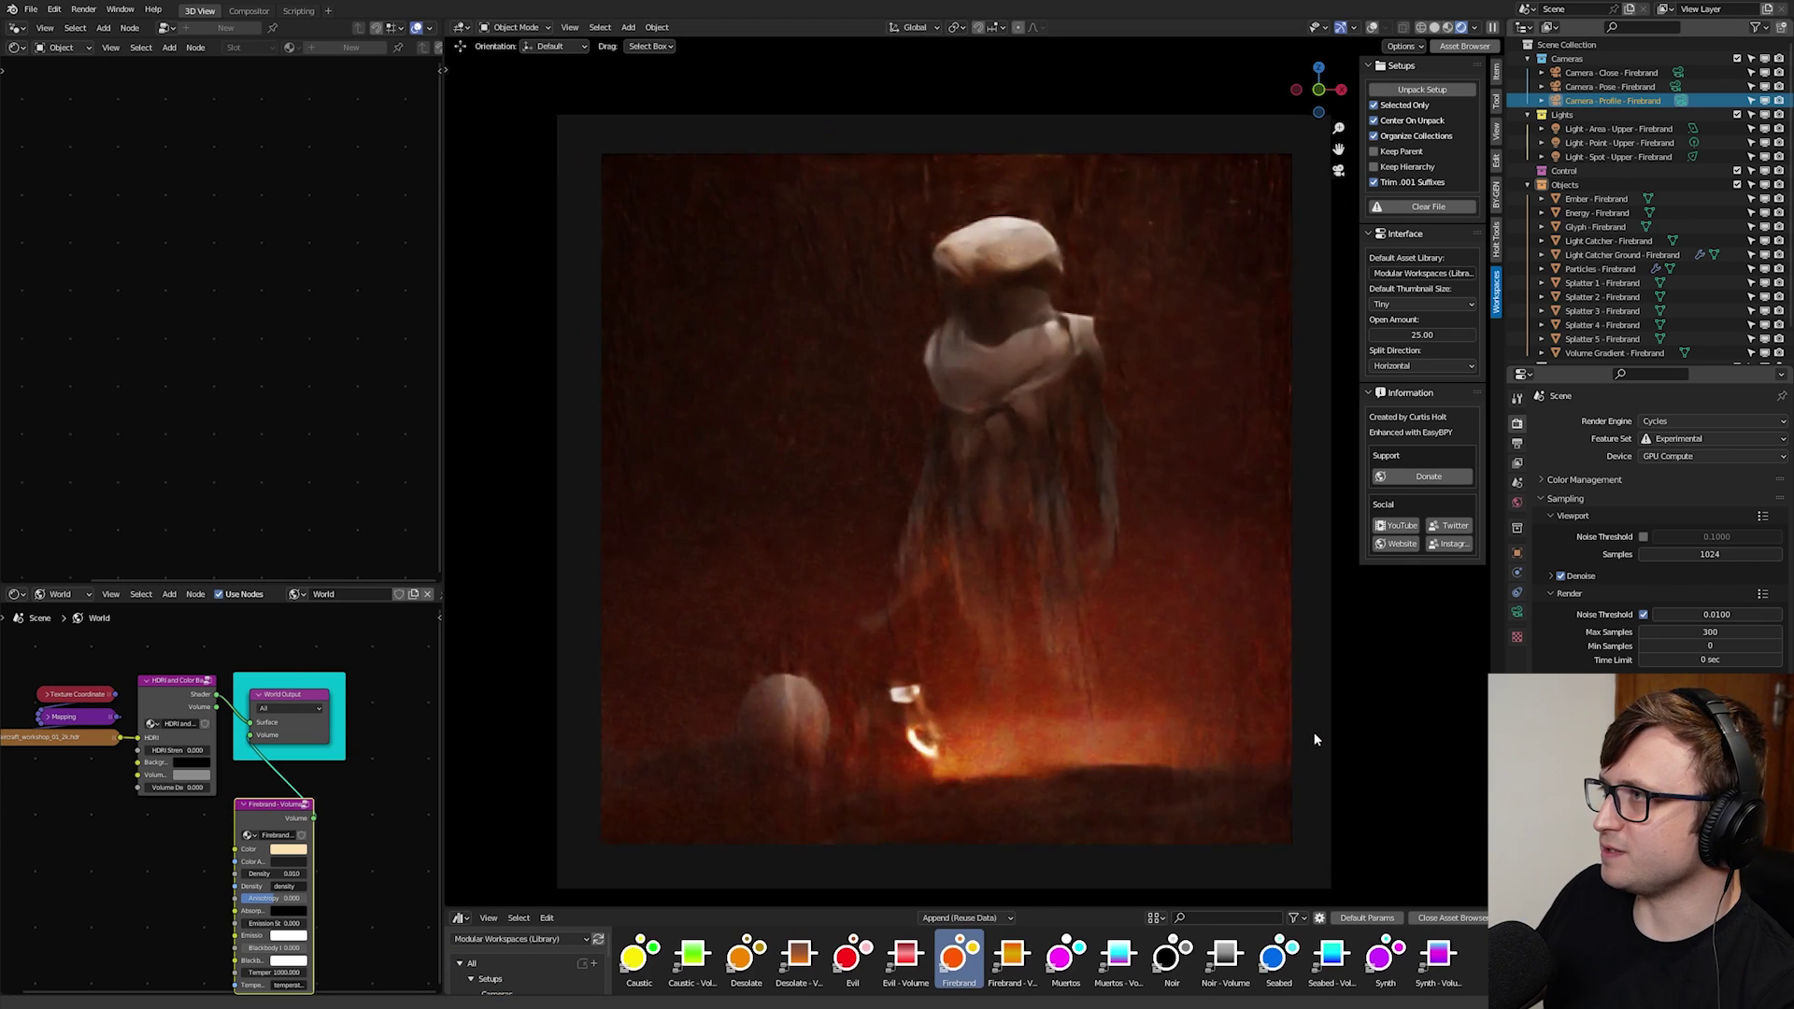
scroll(345, 817, up, 2)
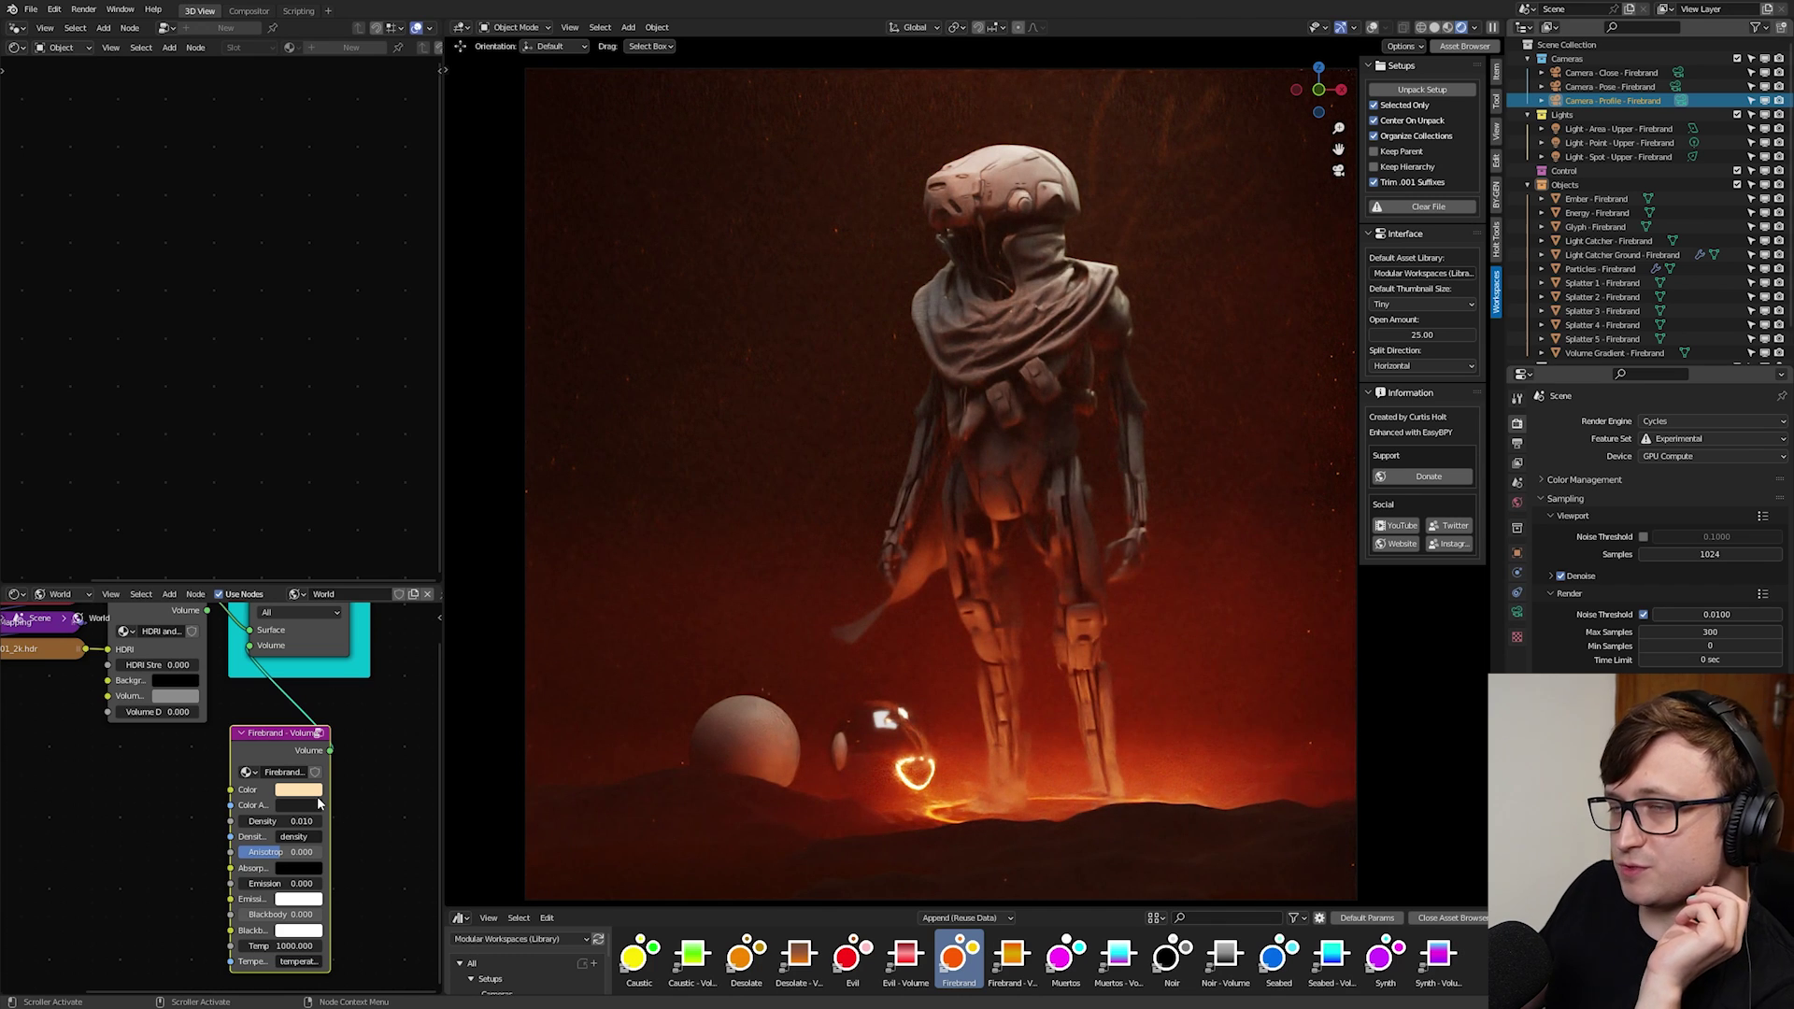
drag(280, 738, 343, 747)
- Set the Principled Volume color of the Volume Gradient - Firebrand material to bright green
scroll(1602, 333, down, 2)
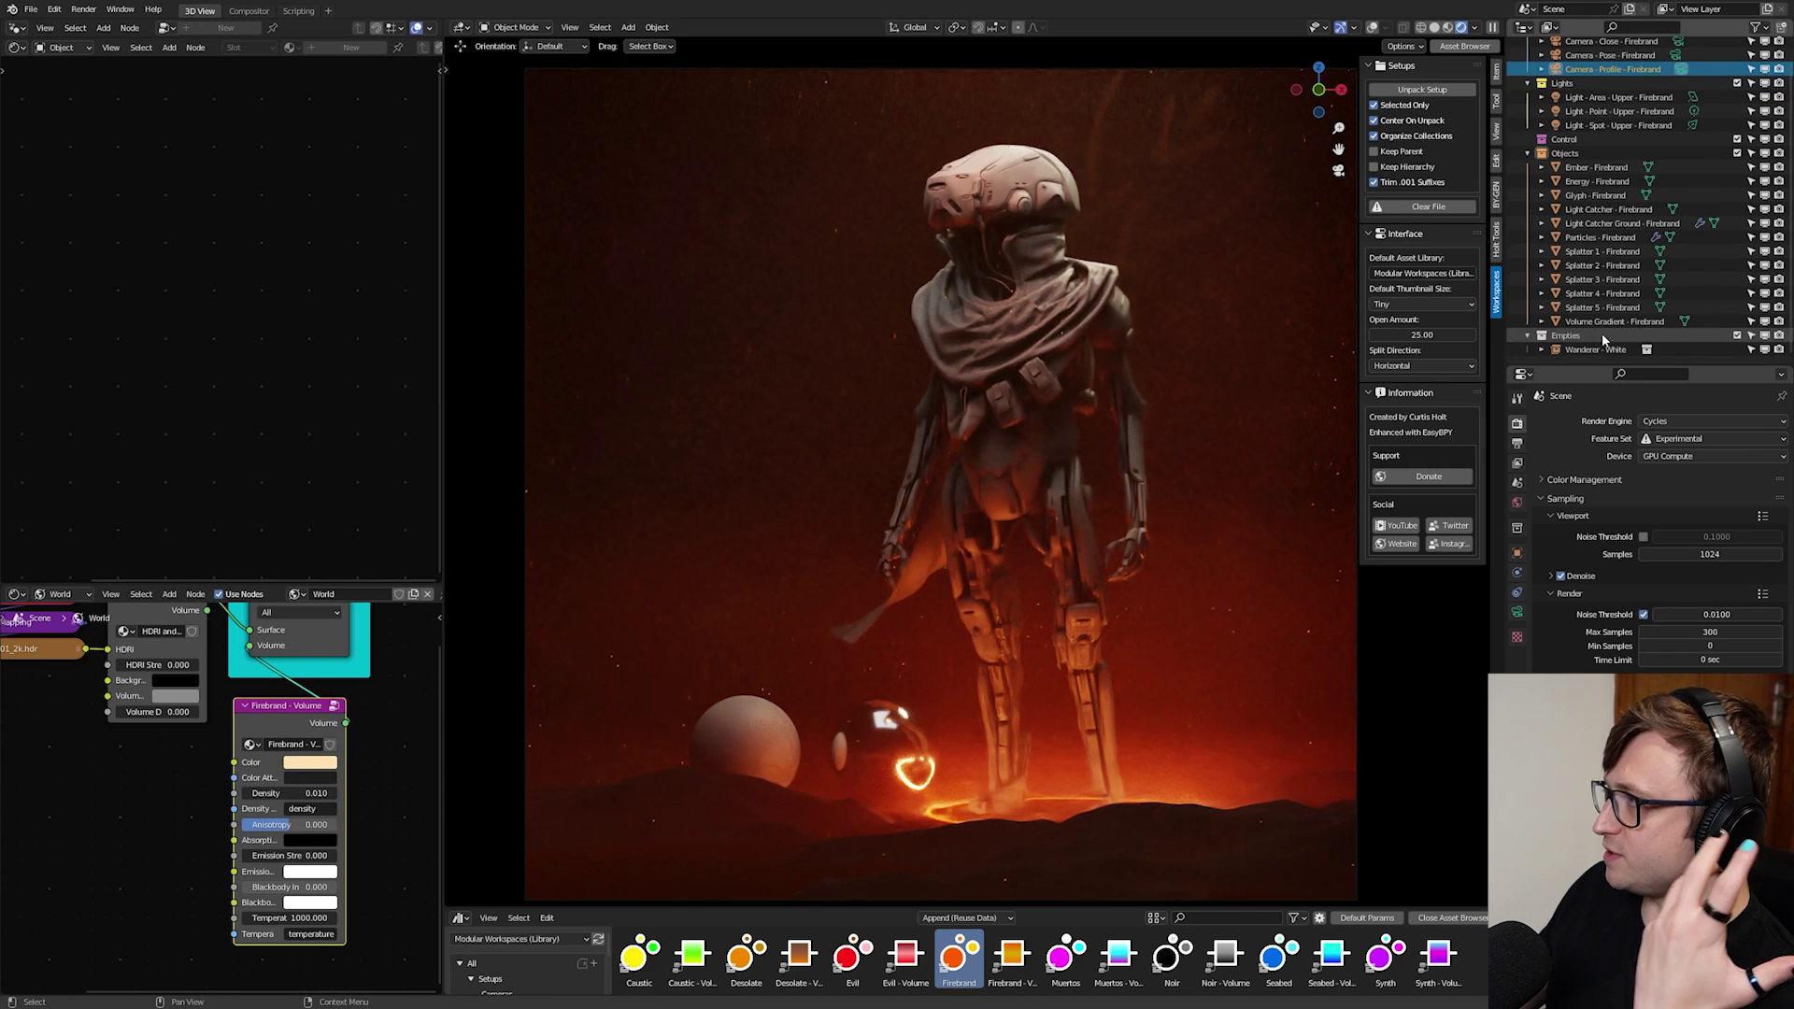
click(1616, 321)
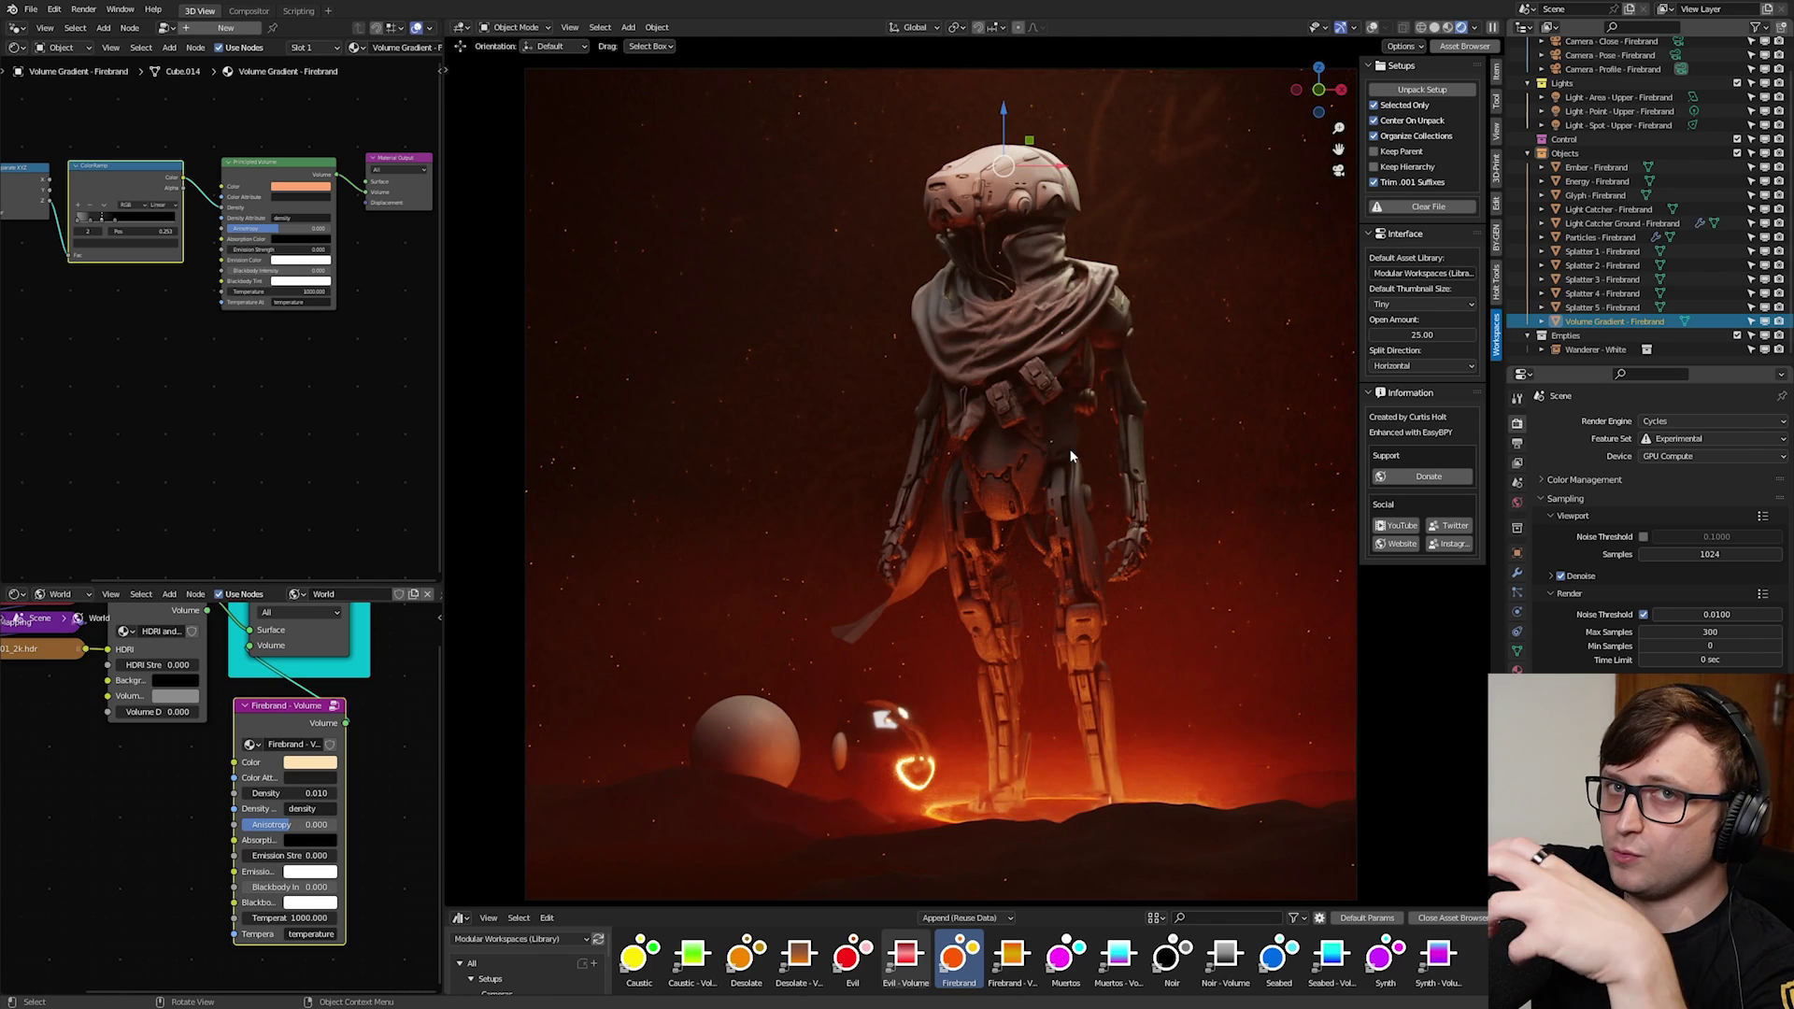
middle_drag(293, 319, 272, 410)
scroll(267, 318, up, 3)
click(283, 282)
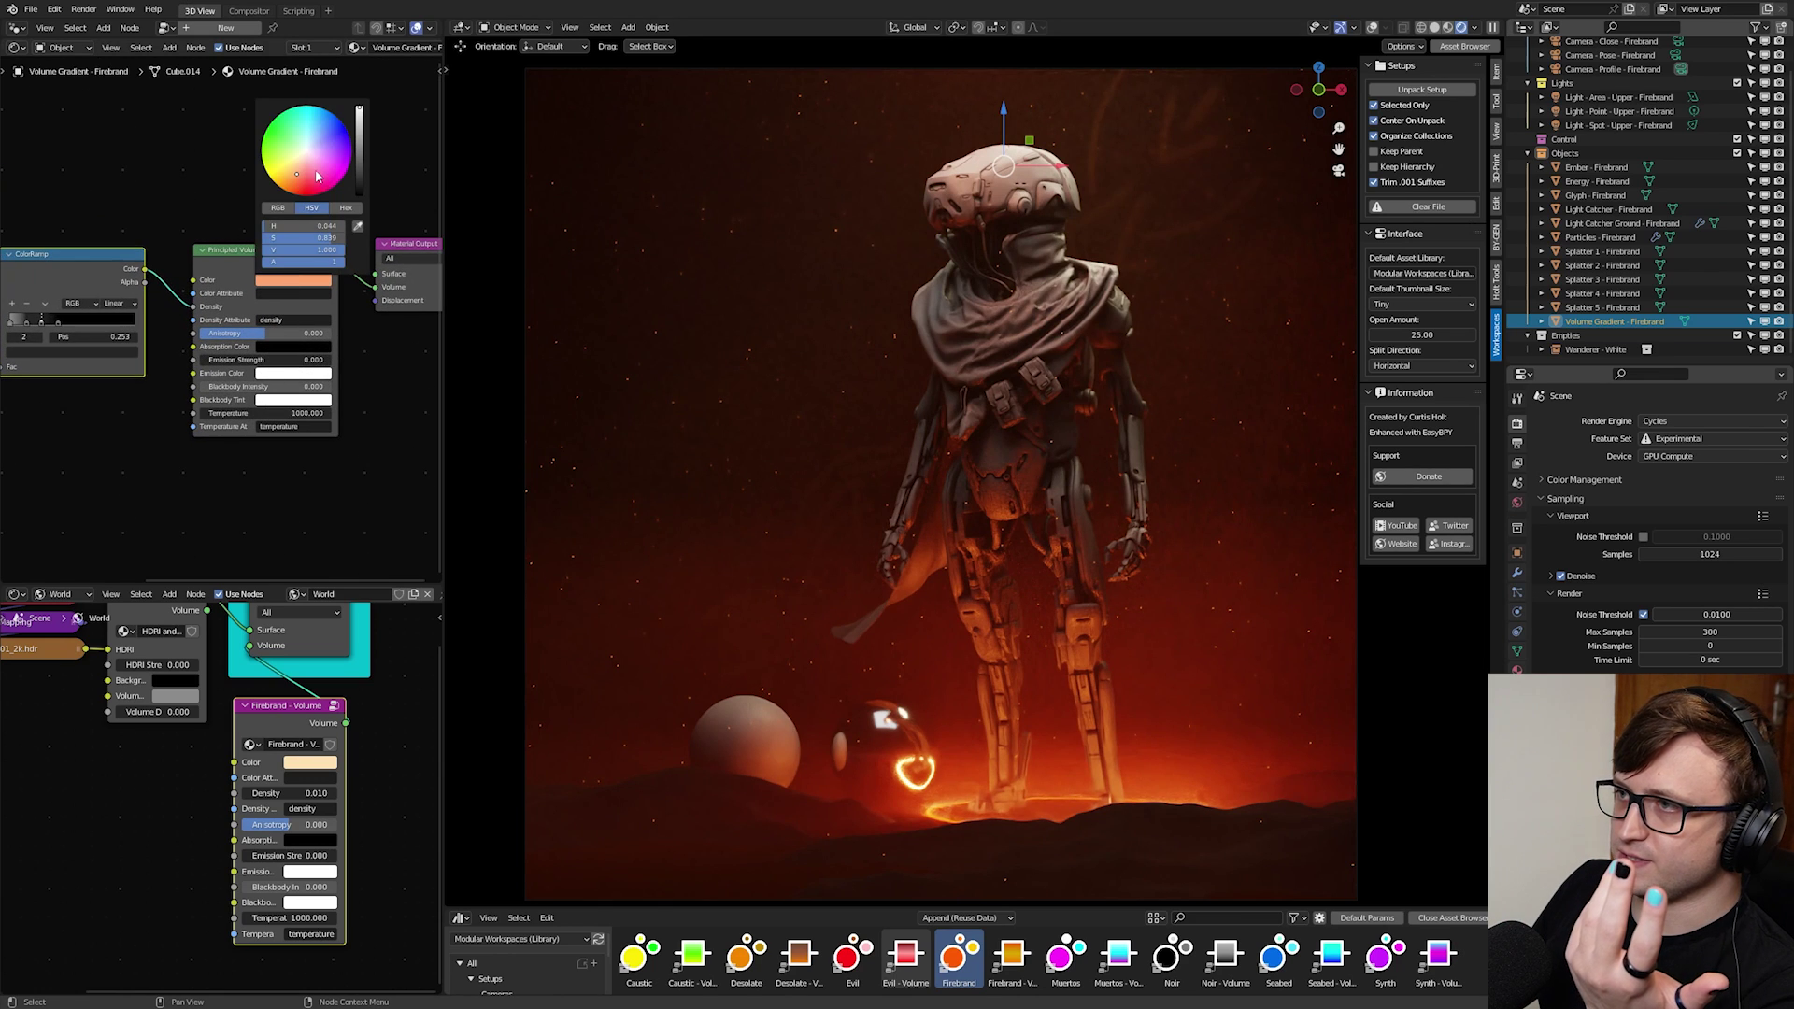
click(333, 119)
drag(334, 120, 269, 150)
- Move stop 1 of the volume gradient's ColorRamp to position 0.234
mouse_move(54, 323)
mouse_down()
mouse_move(86, 322)
mouse_move(39, 323)
mouse_up()
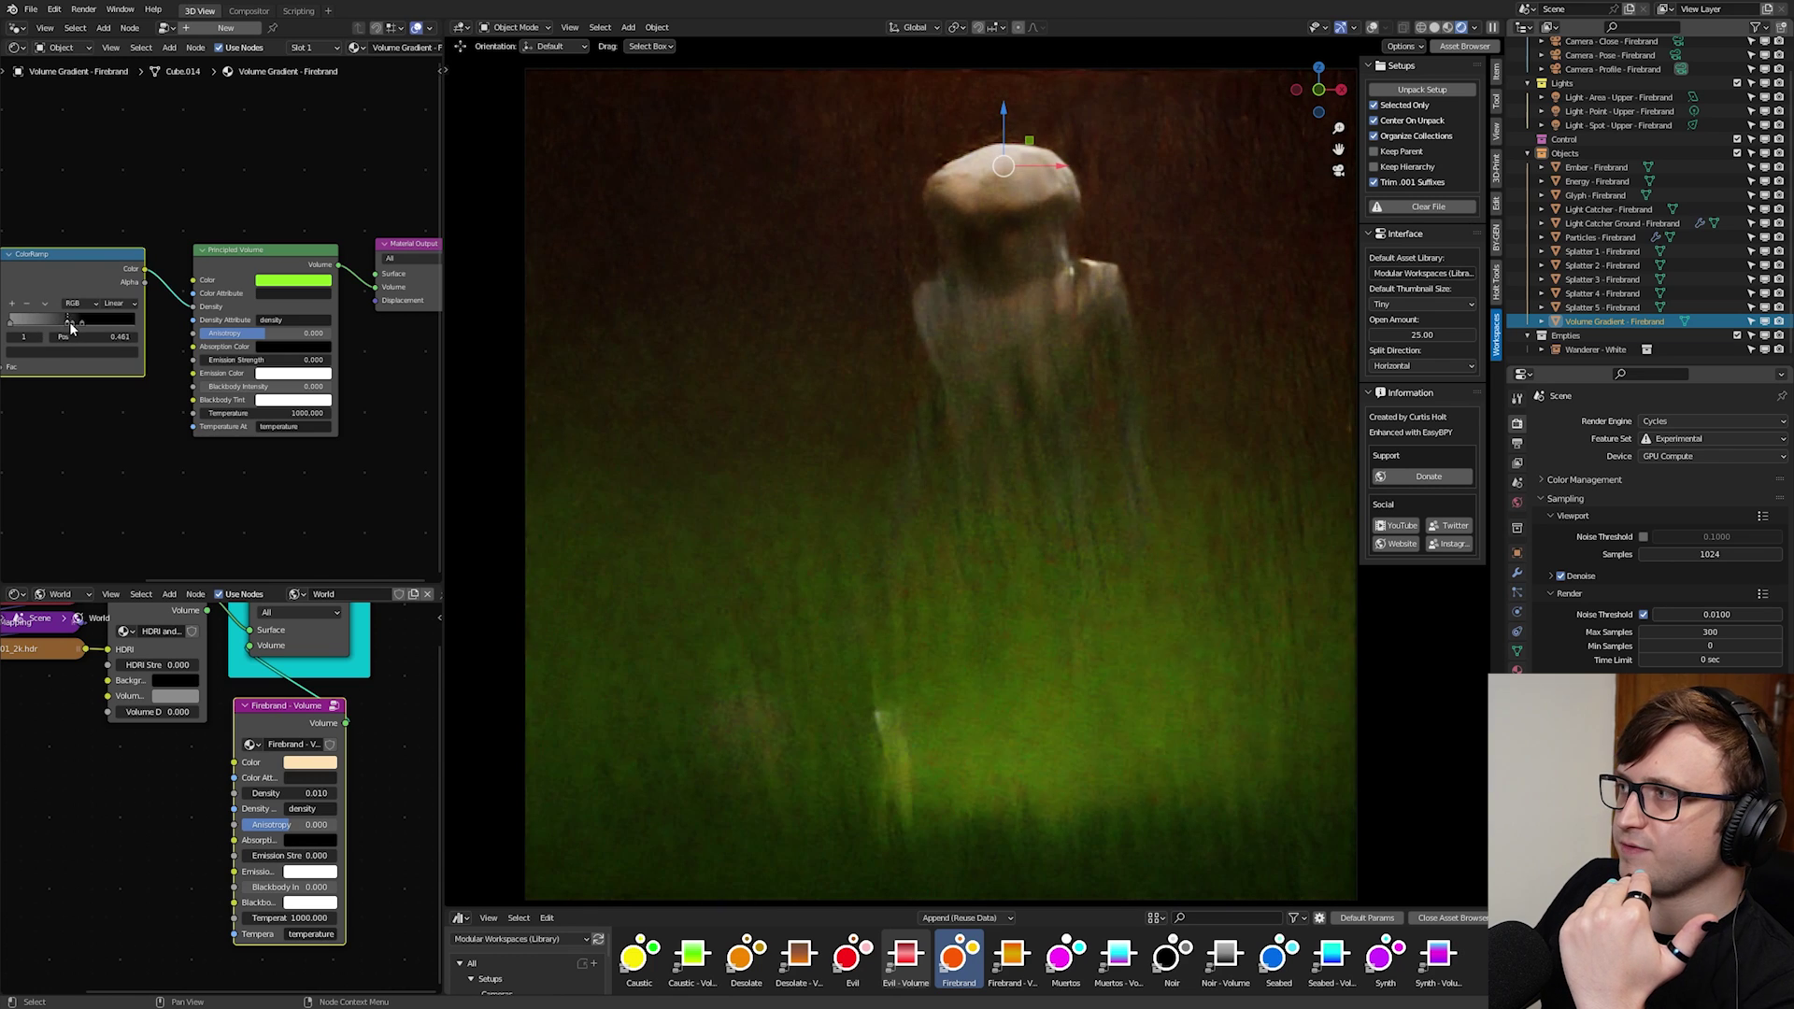
drag(70, 324, 38, 322)
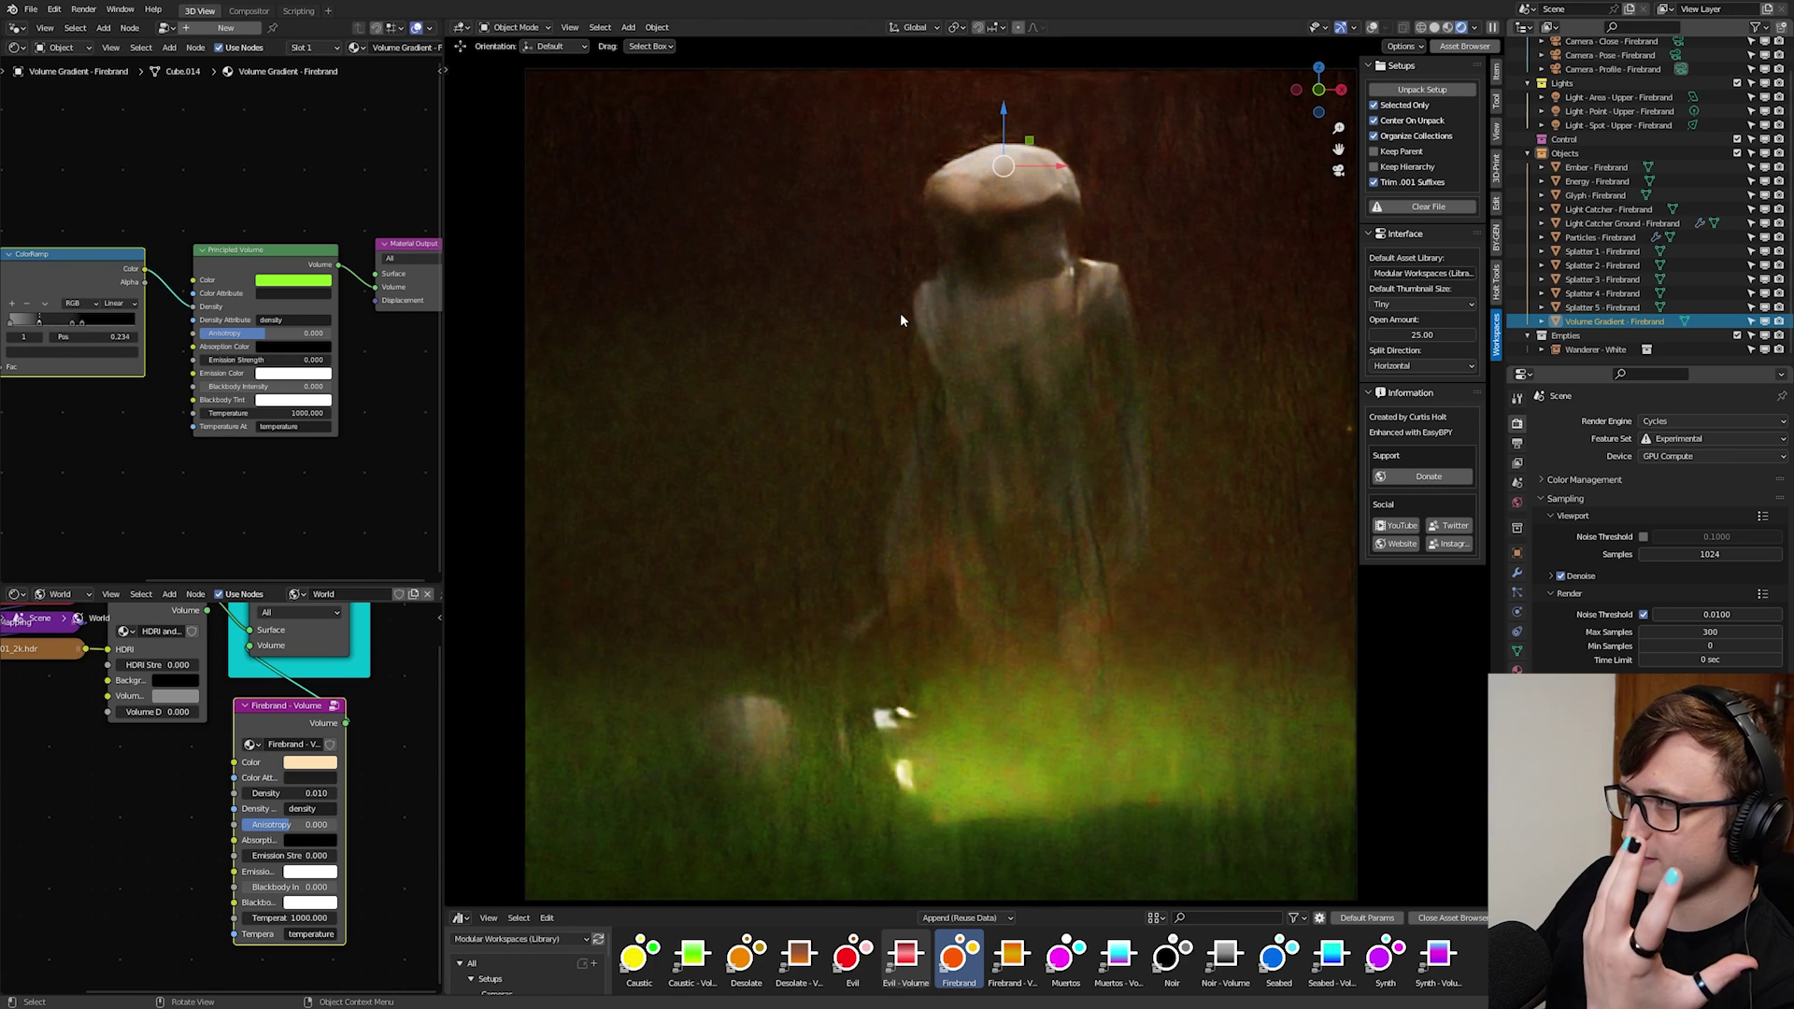
key(h)
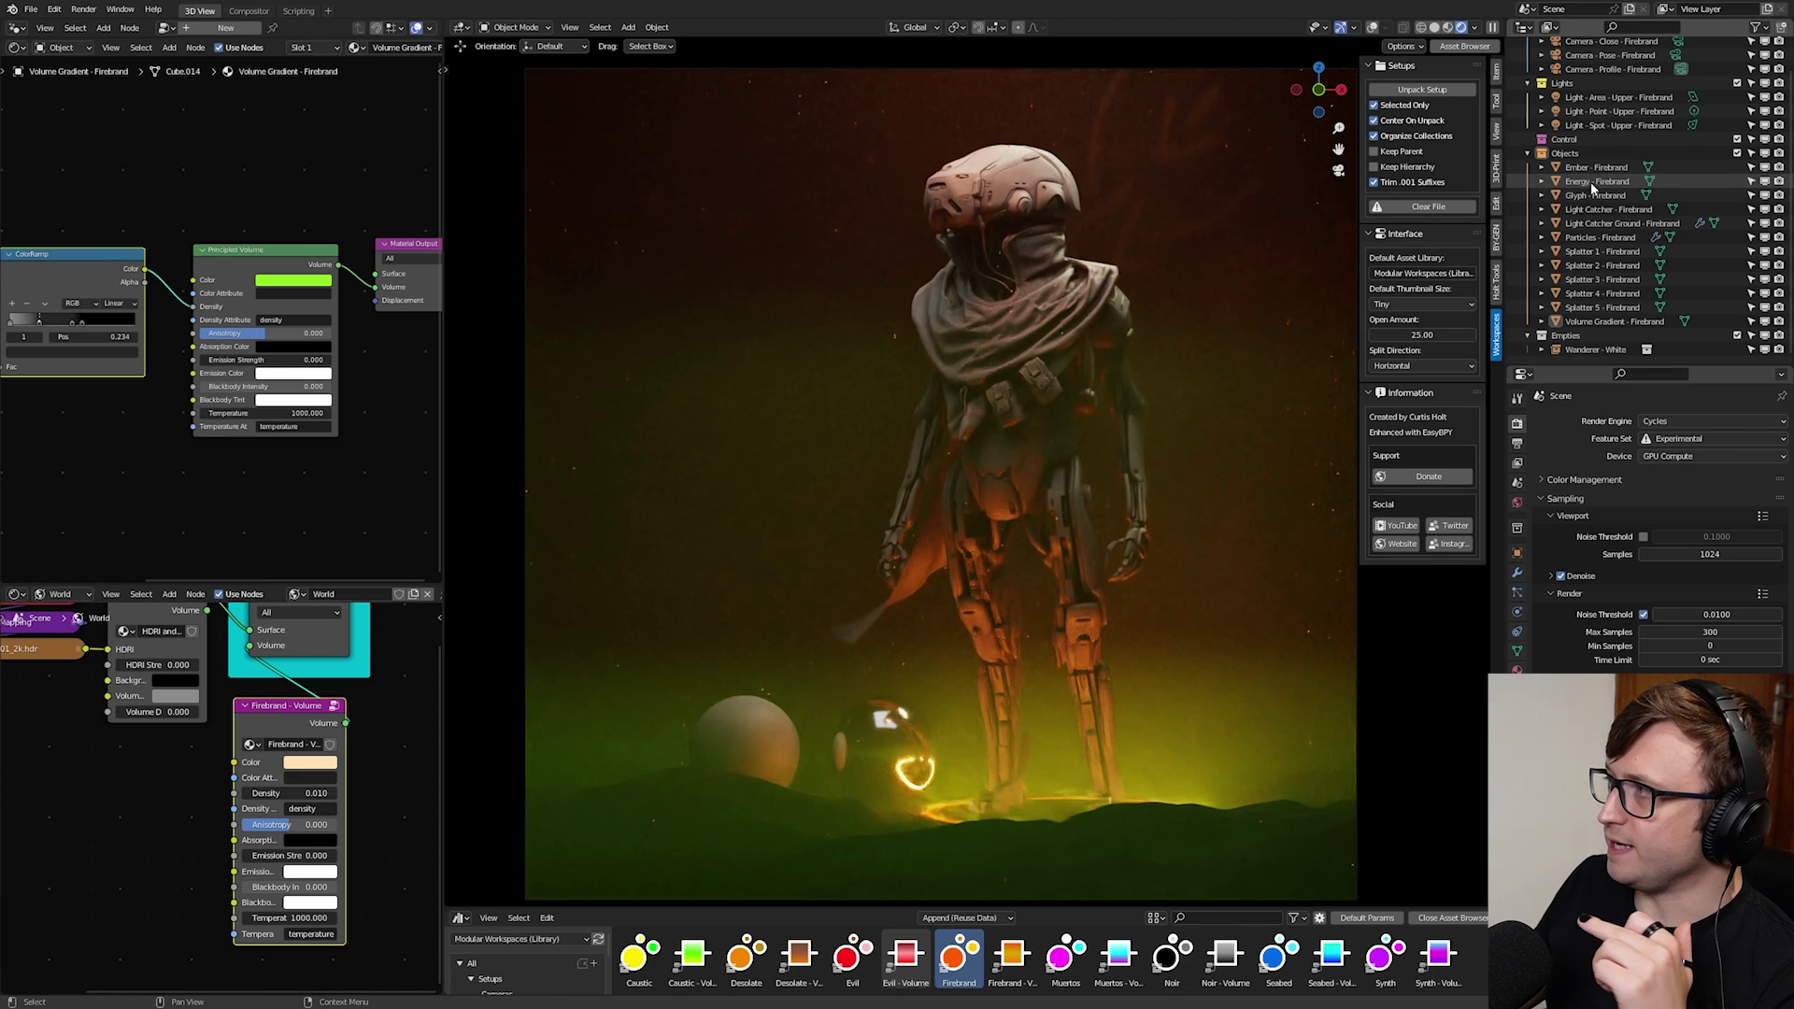
- Hide Energy - Firebrand and Volume Gradient - Firebrand in the viewport, and view the scene through Camera - Pose - Firebrand
click(1766, 182)
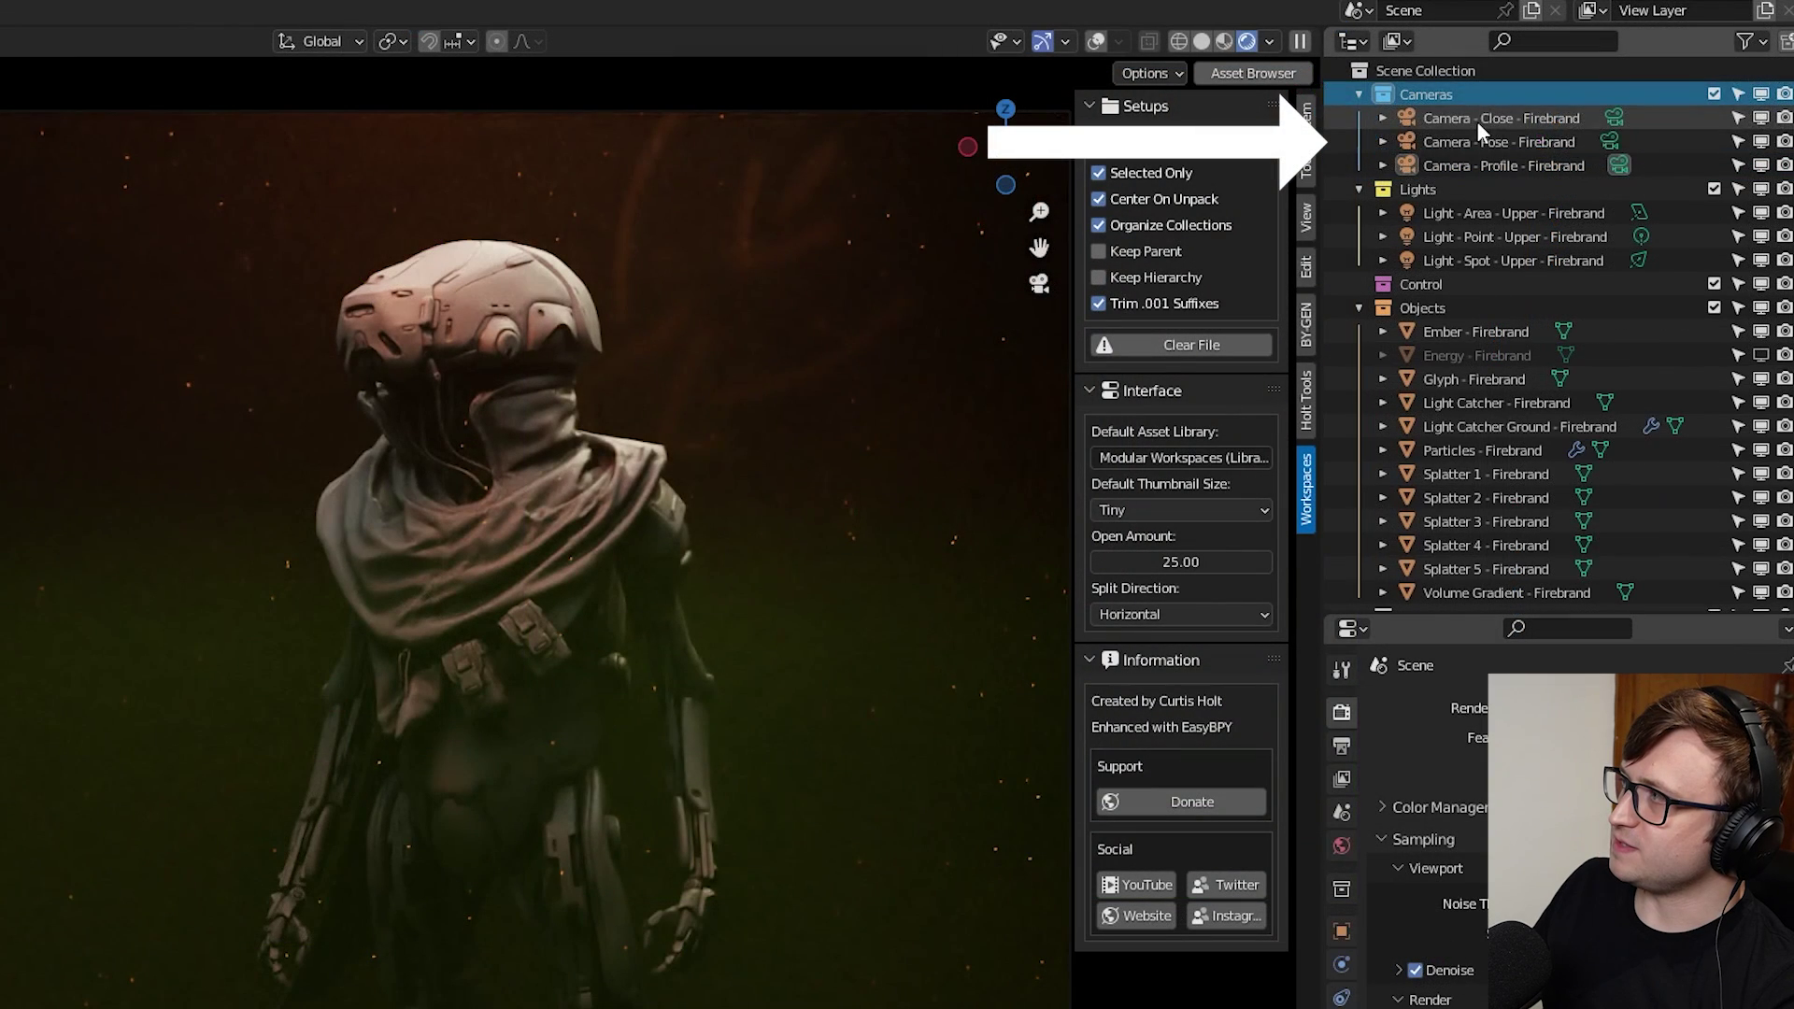
click(1602, 86)
click(1602, 100)
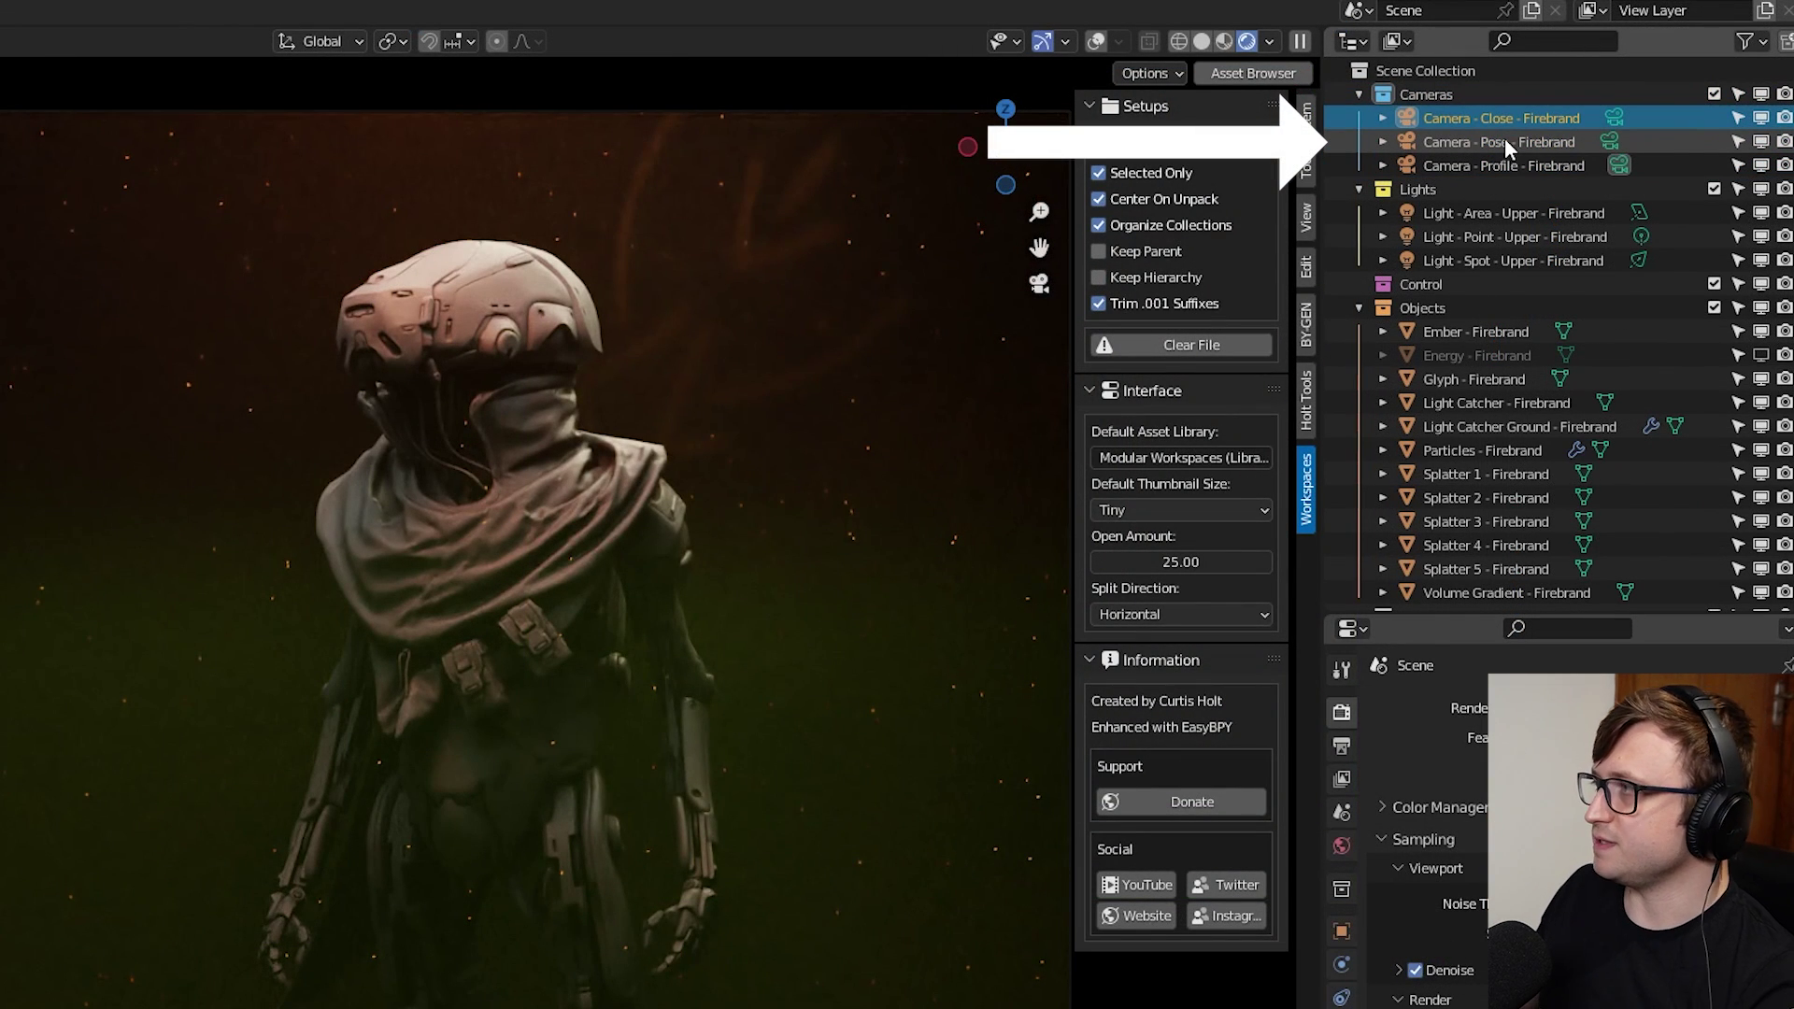
click(1504, 137)
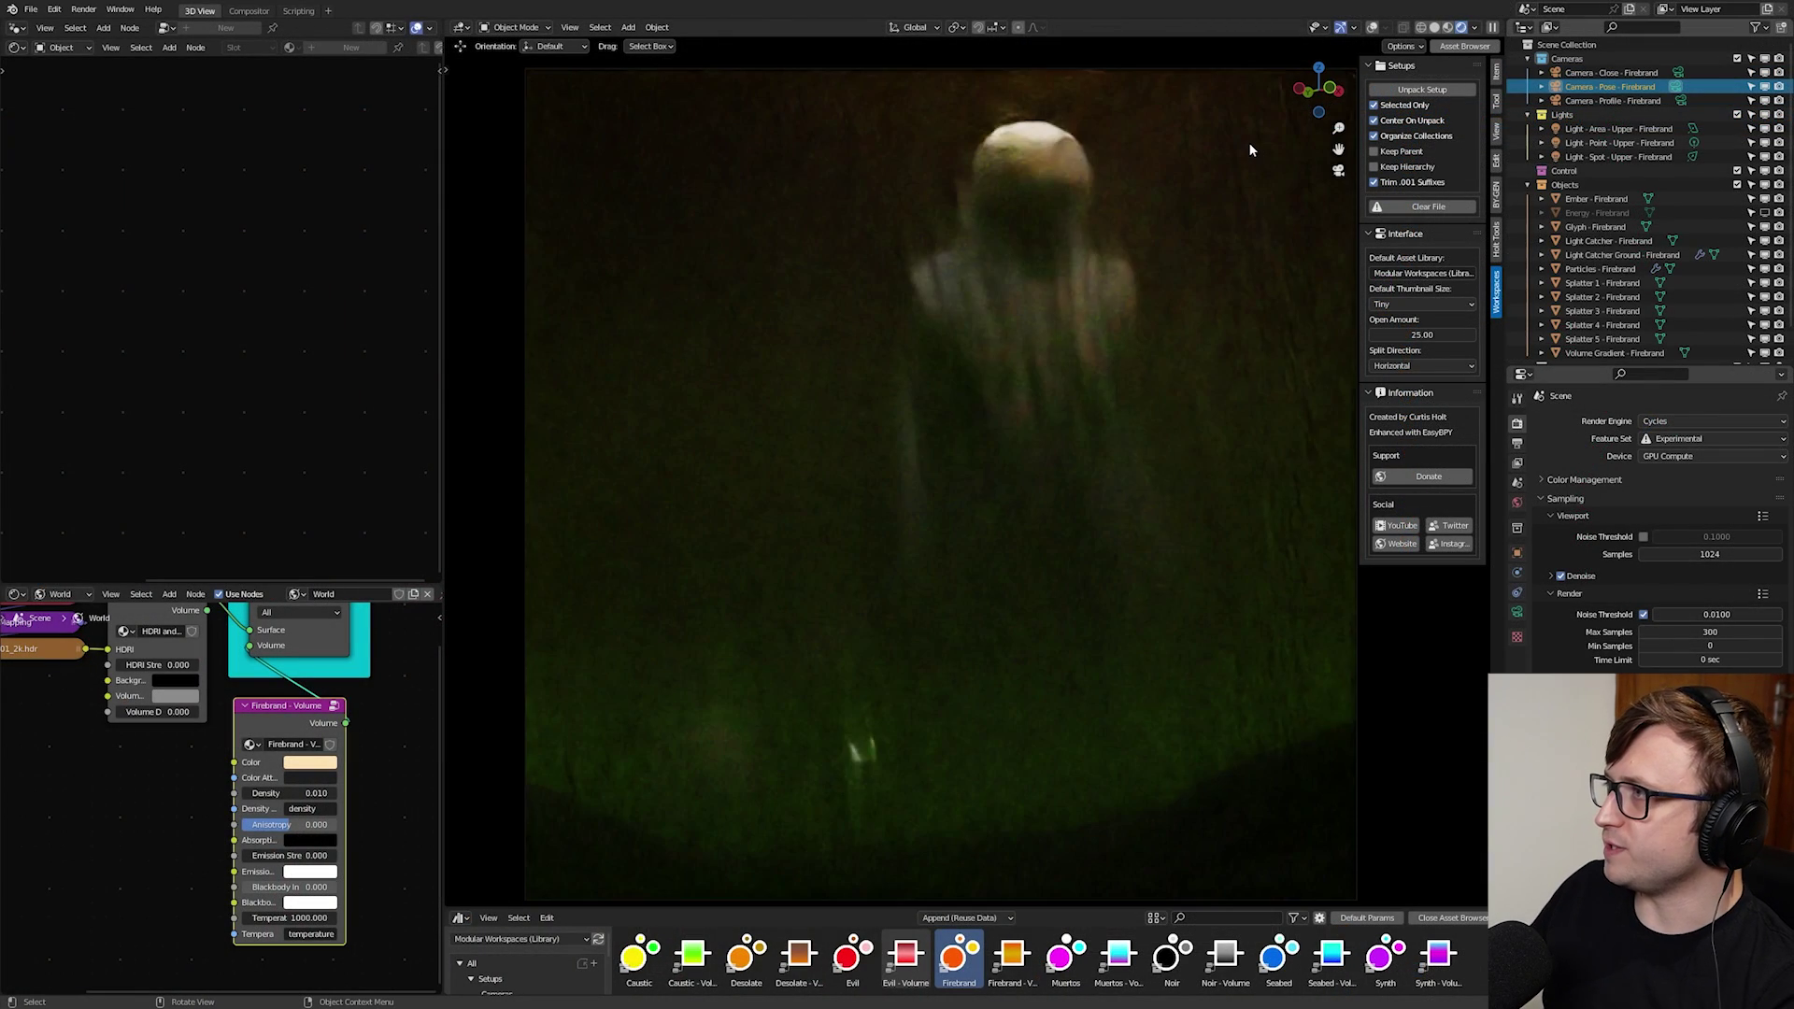
scroll(1738, 318, down, 2)
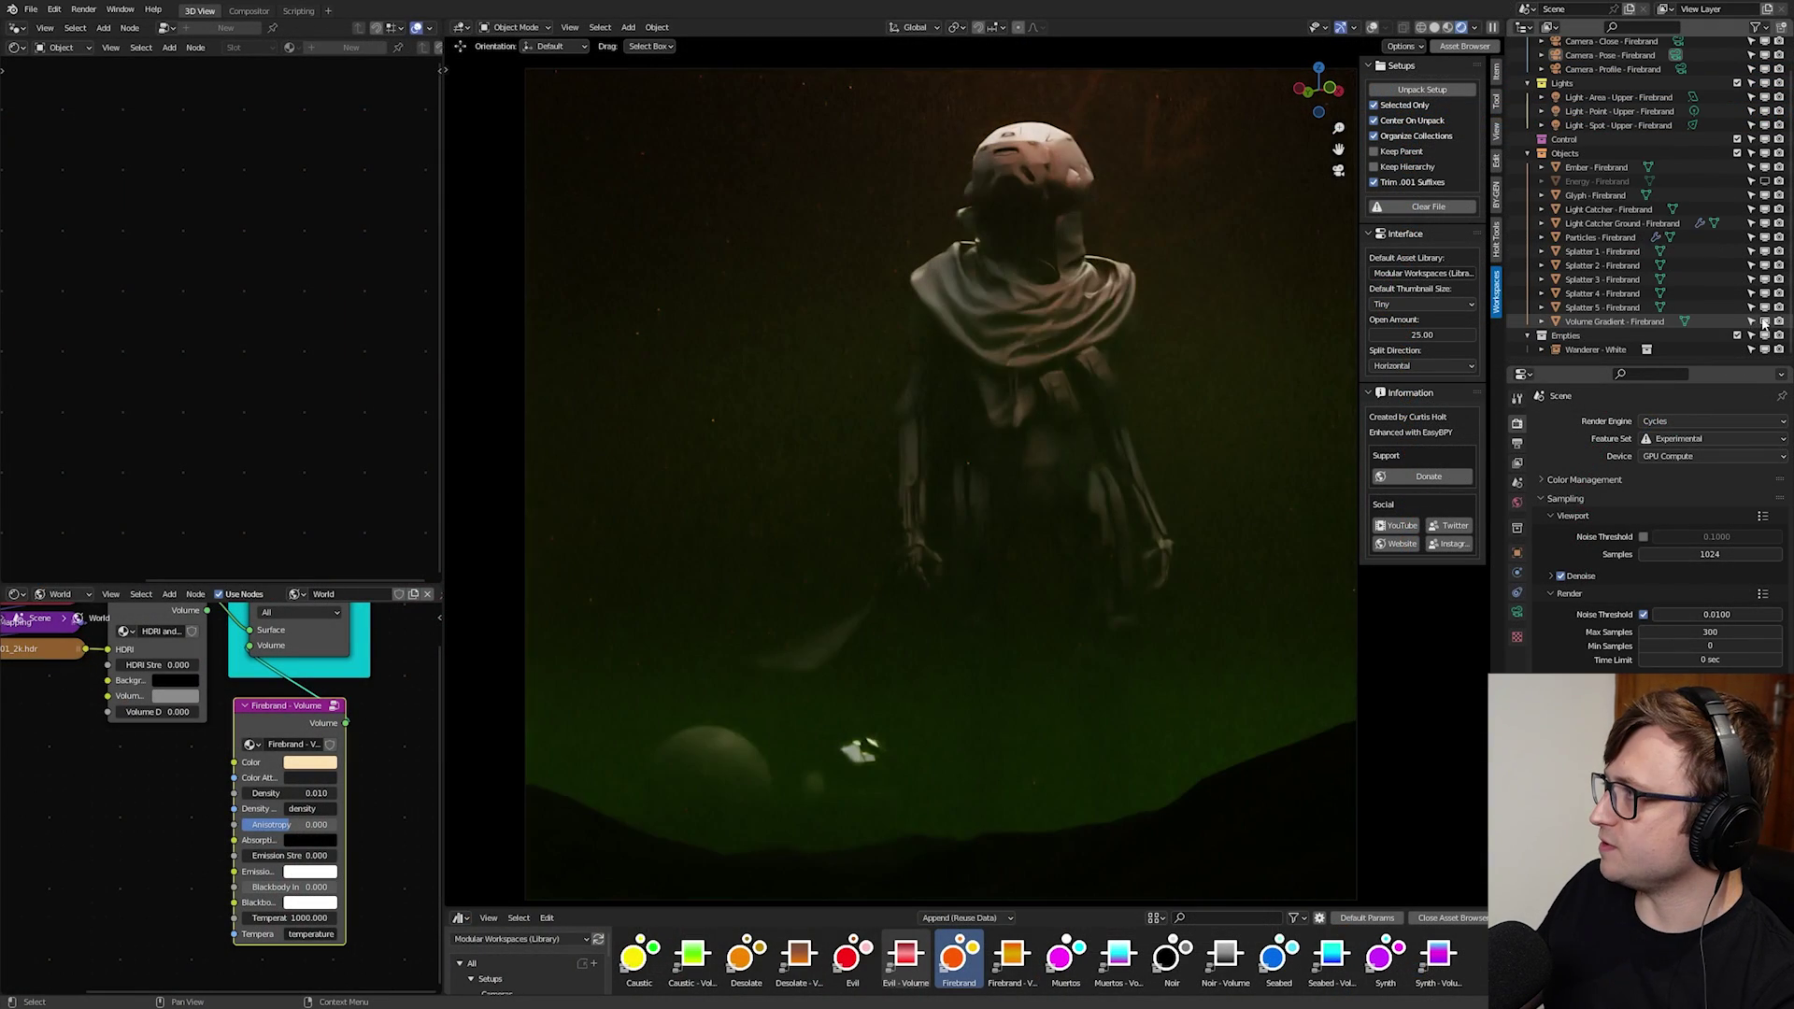
click(1765, 321)
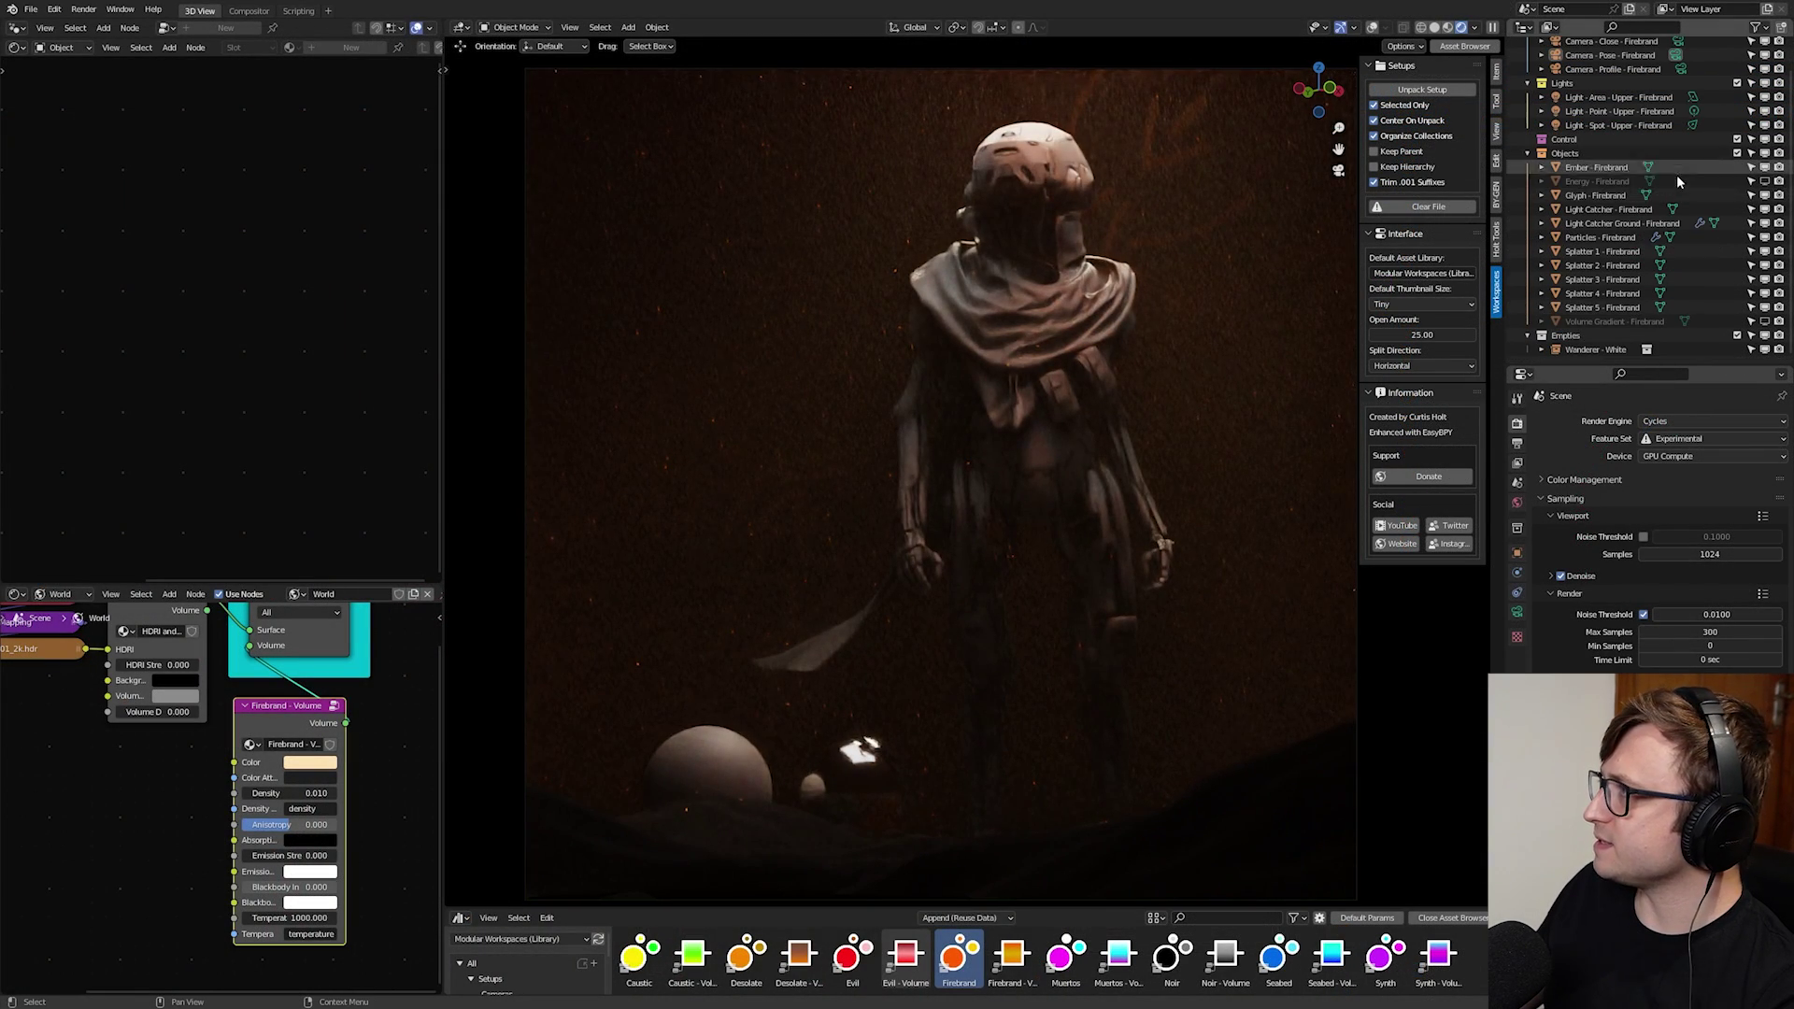
- Show Energy - Firebrand again and change the emission color of its Emissive Firebrand material to light blue
click(1765, 182)
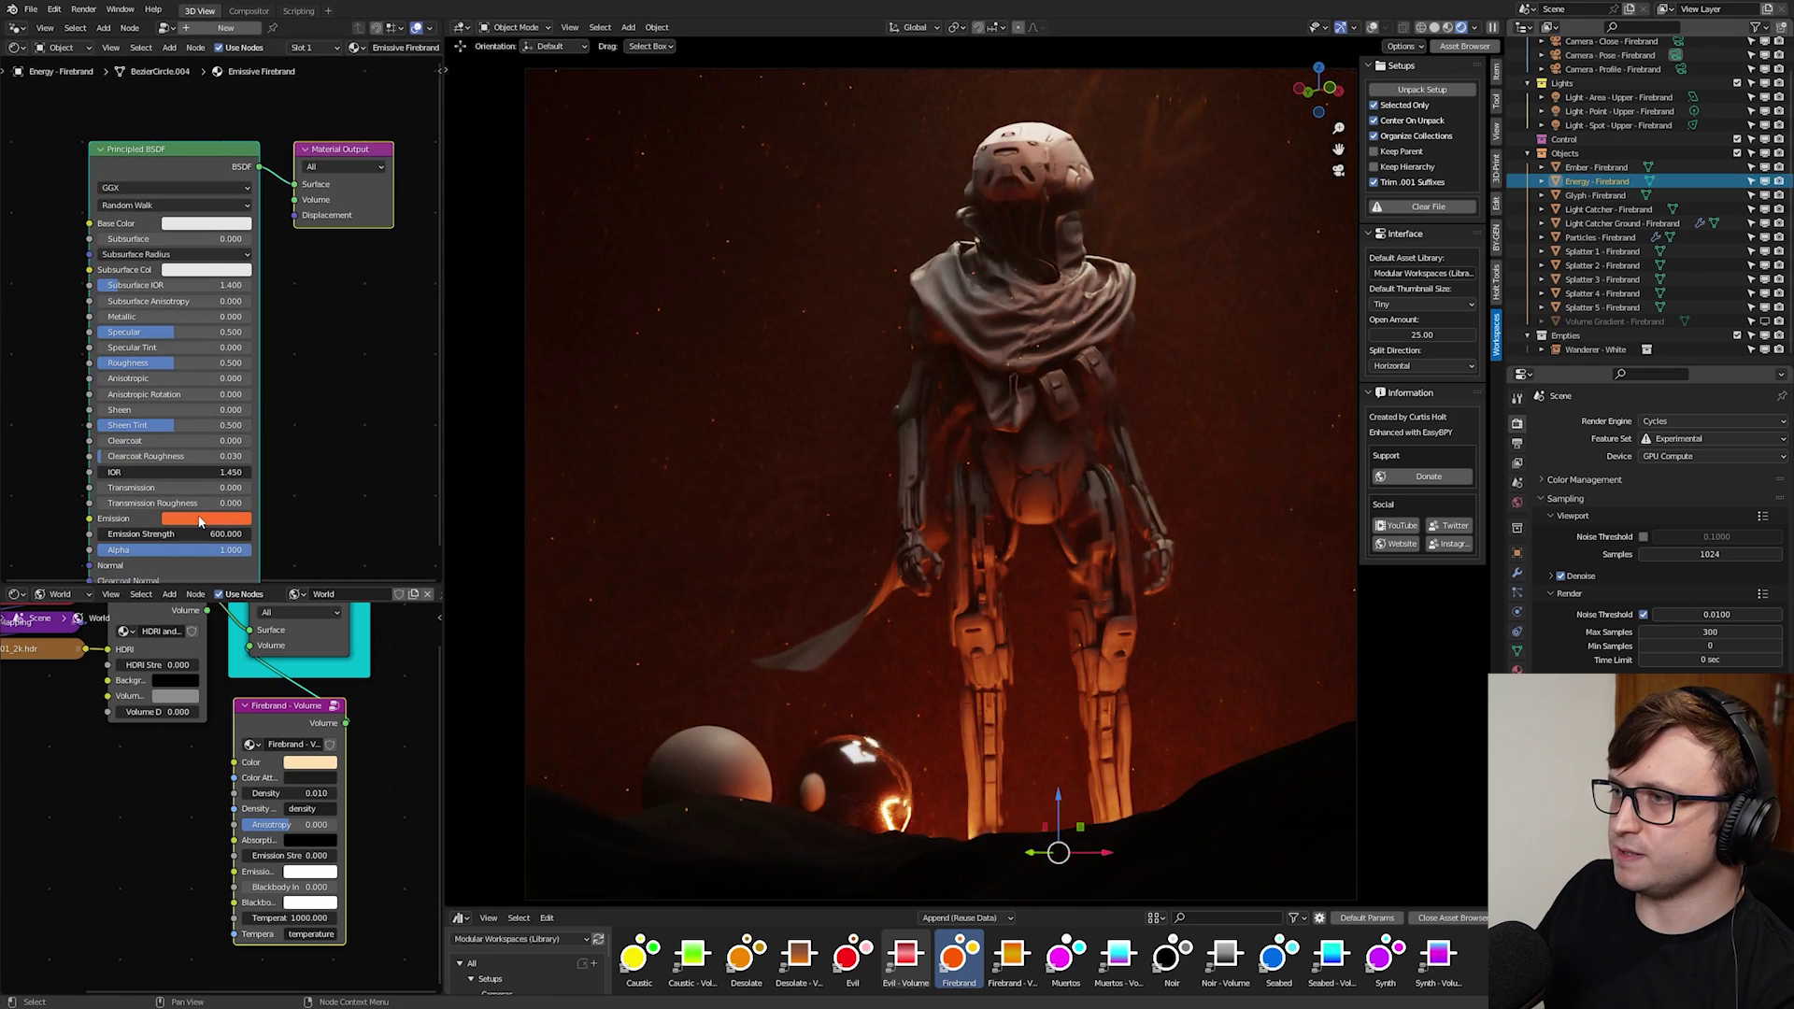
click(203, 518)
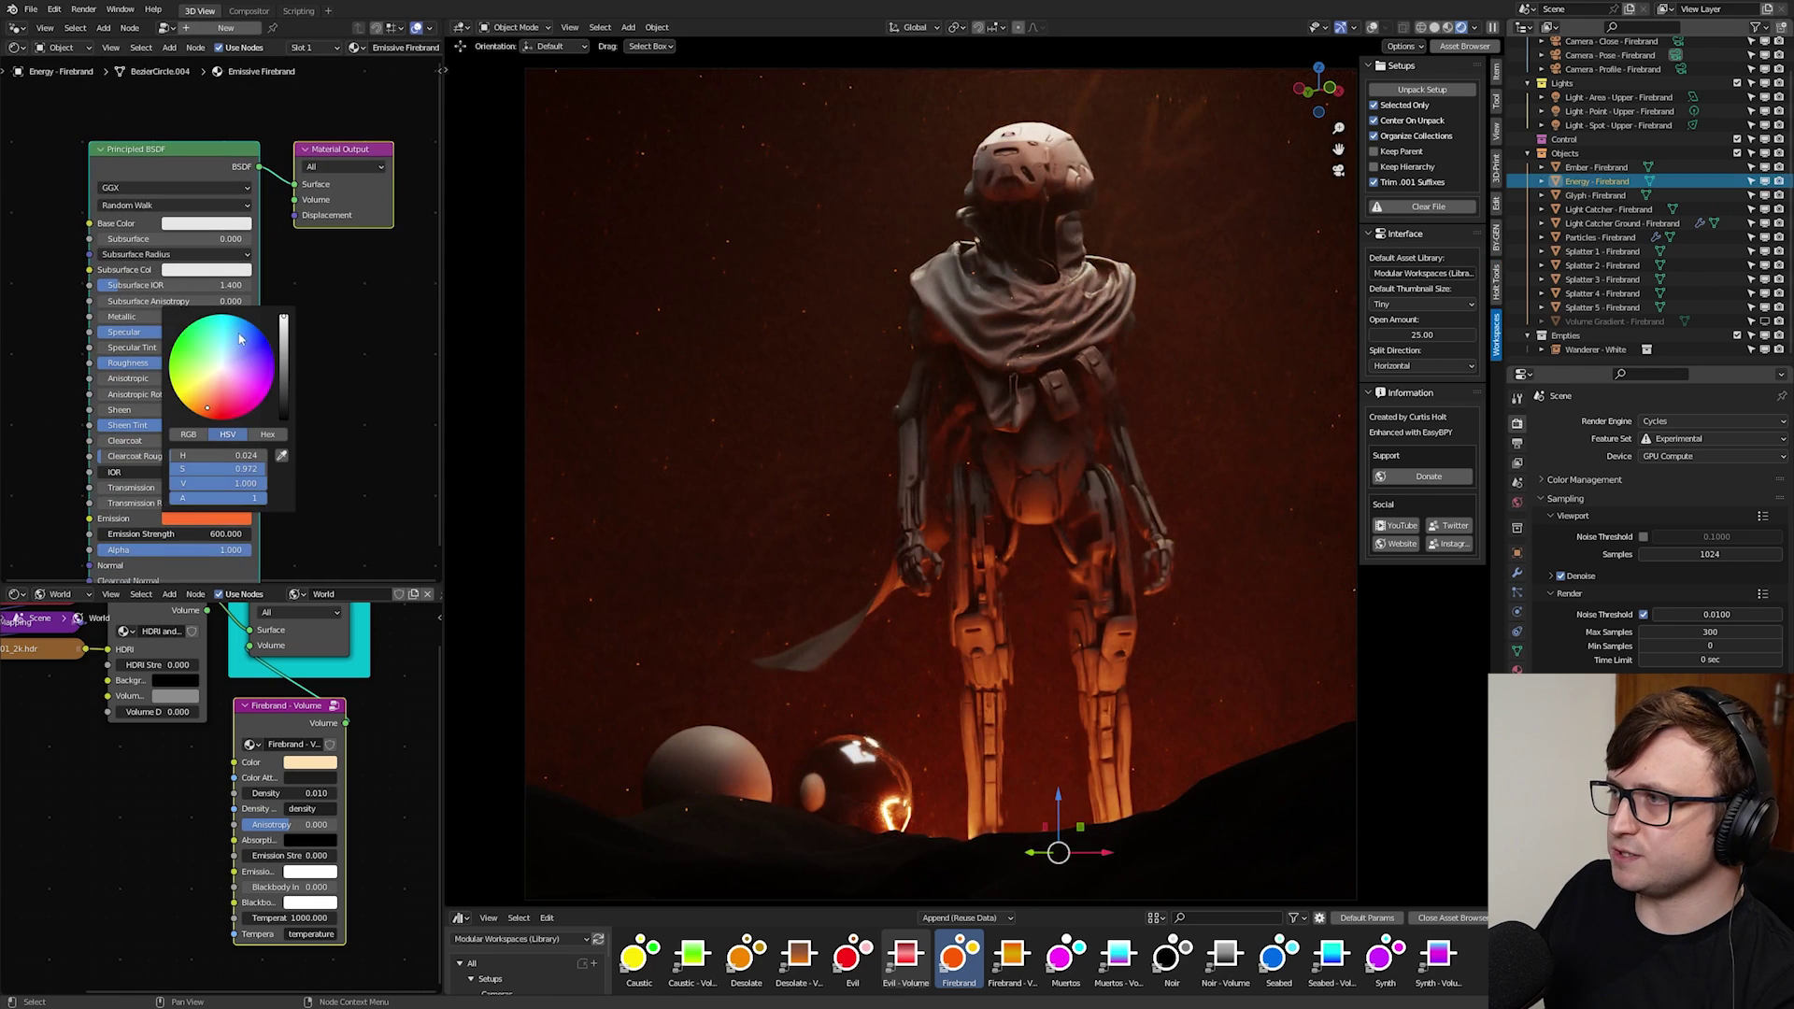
mouse_move(216, 333)
mouse_down()
mouse_move(254, 332)
mouse_move(264, 355)
mouse_move(223, 342)
mouse_up()
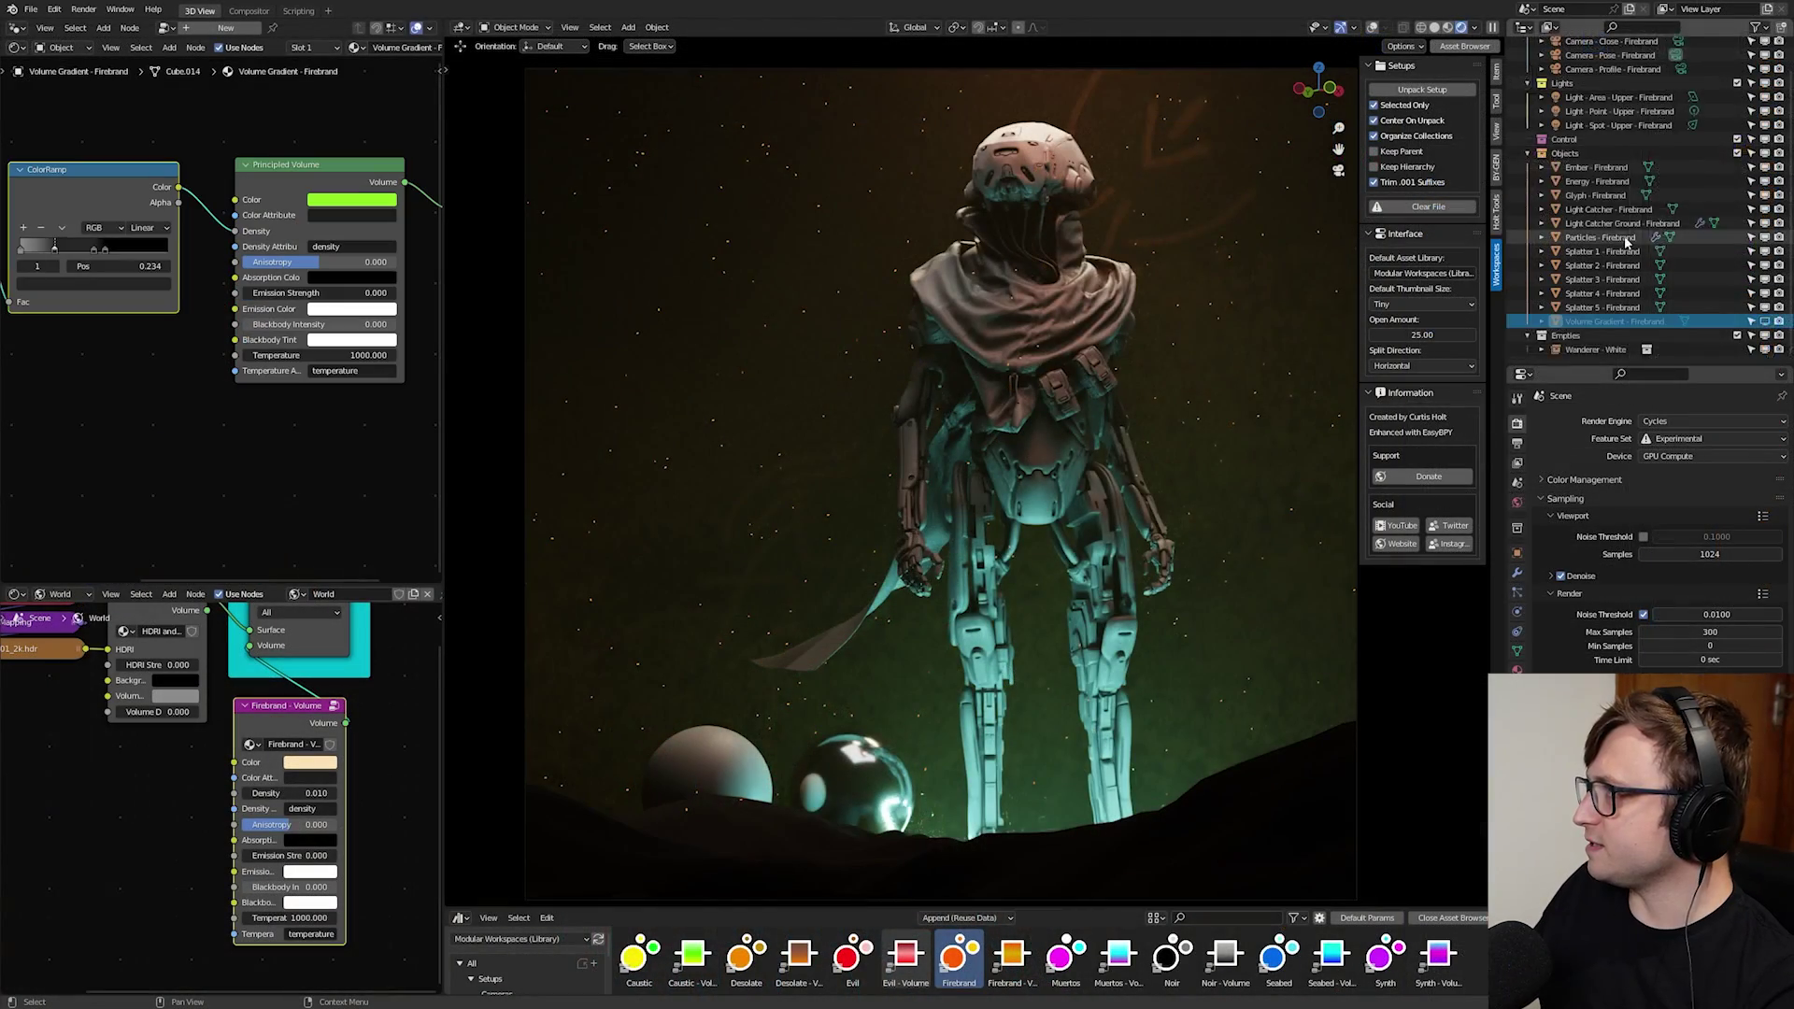
- Delete all Firebrand cameras, lights and objects, keeping only the Wanderer - White character
scroll(1596, 75, up, 2)
shift+click(1596, 75)
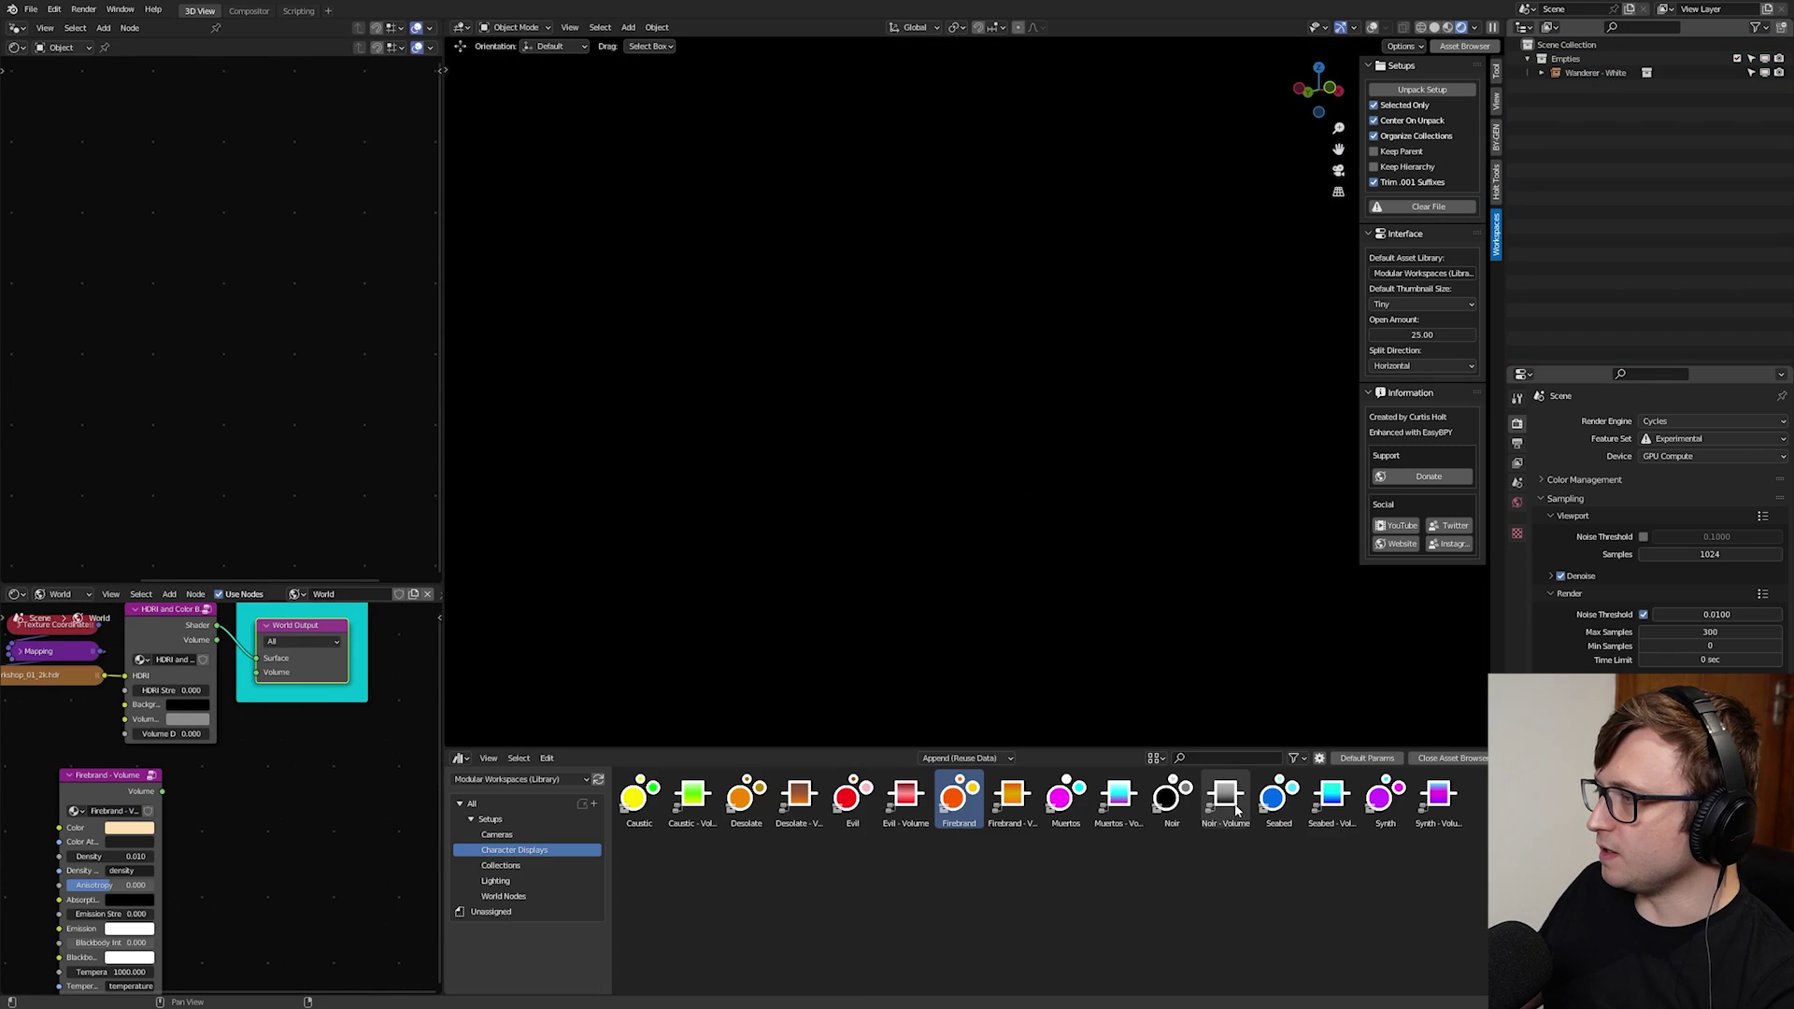
- Add the Noir - Volume node to the world shader and connect its Volume output to the World Output
drag(1225, 795, 345, 813)
drag(301, 752, 301, 744)
middle_drag(313, 747, 240, 749)
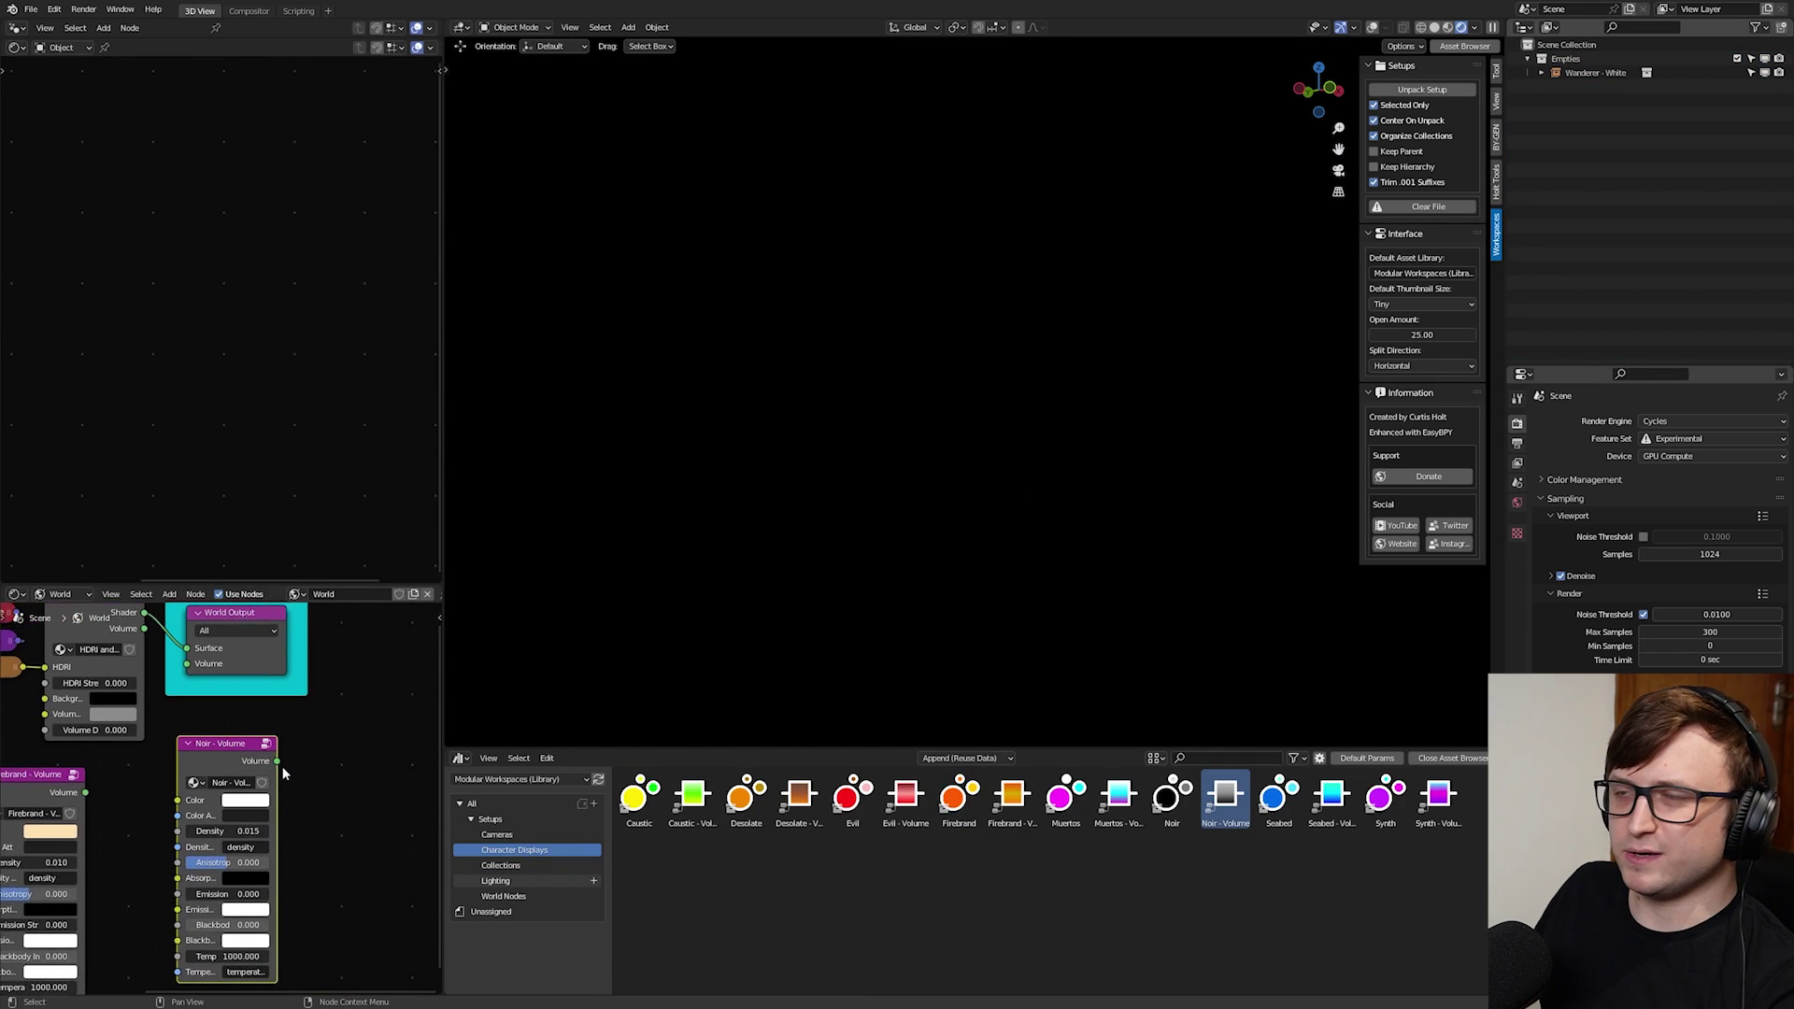
scroll(257, 754, up, 1)
drag(282, 757, 319, 754)
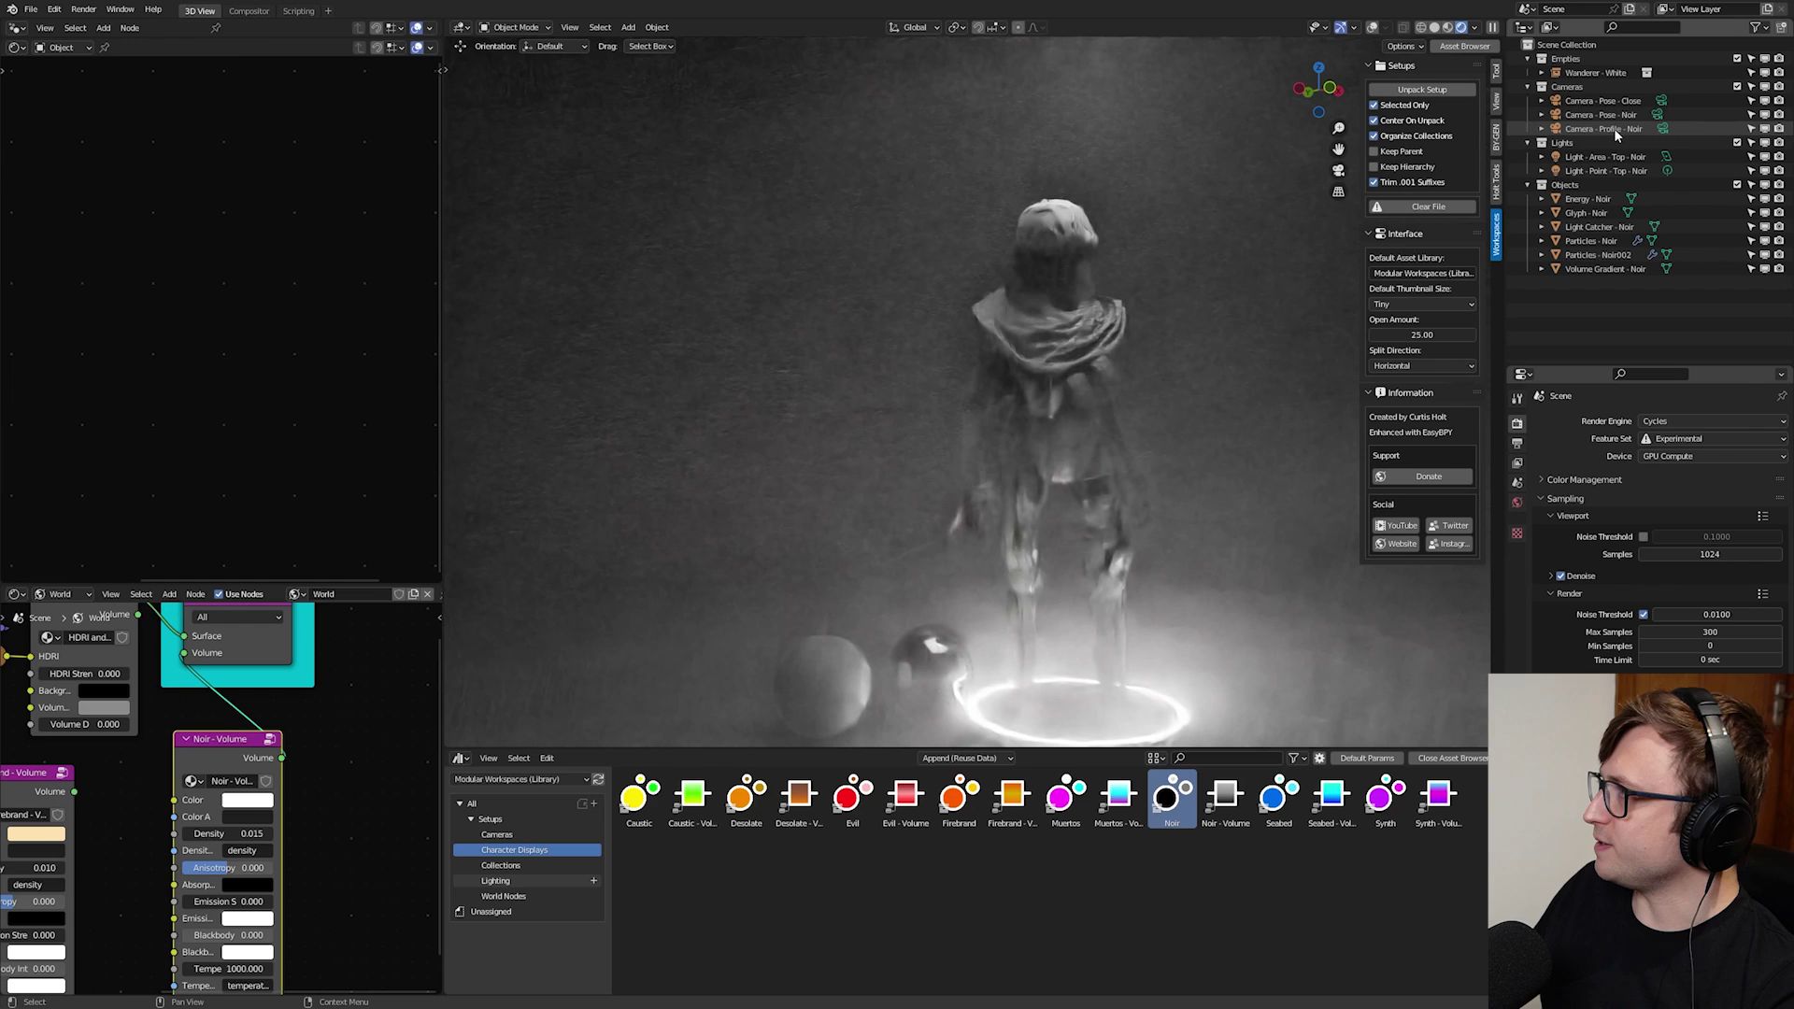
- View the Noir setup through Camera - Profile - Noir and hide the viewport sidebar
click(1612, 129)
key(ctrl+KP_0)
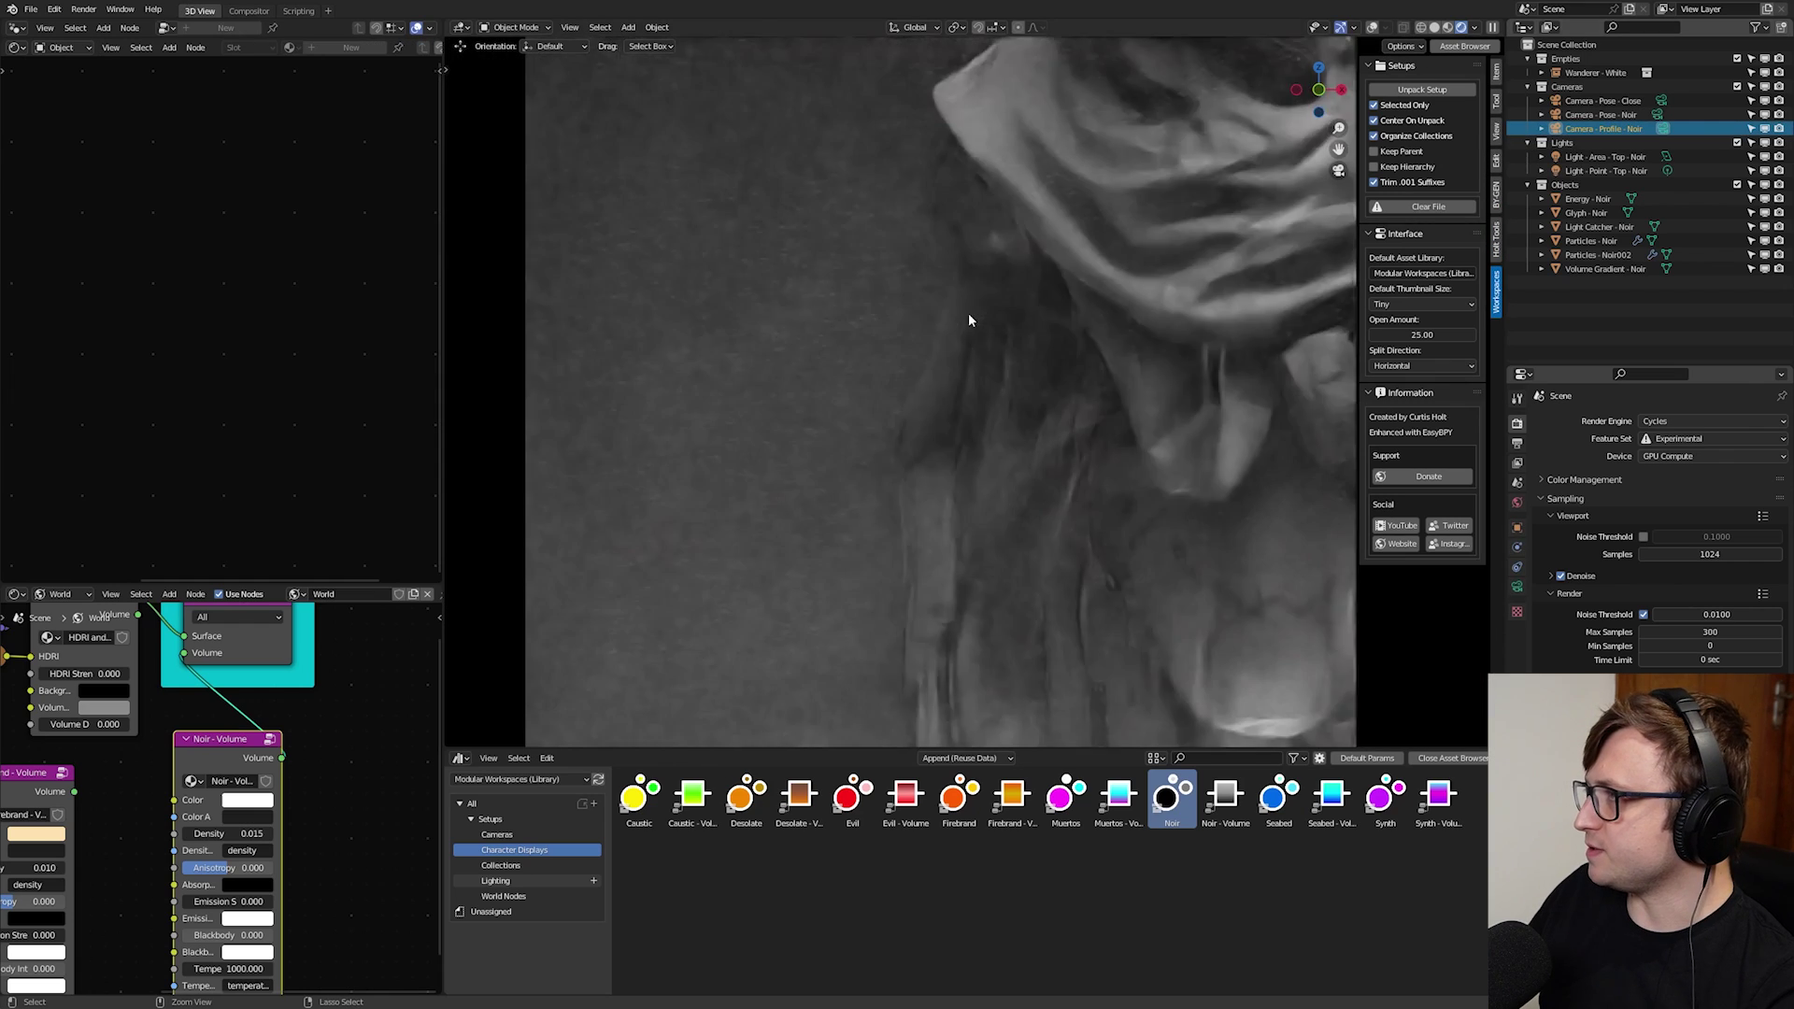
key(n)
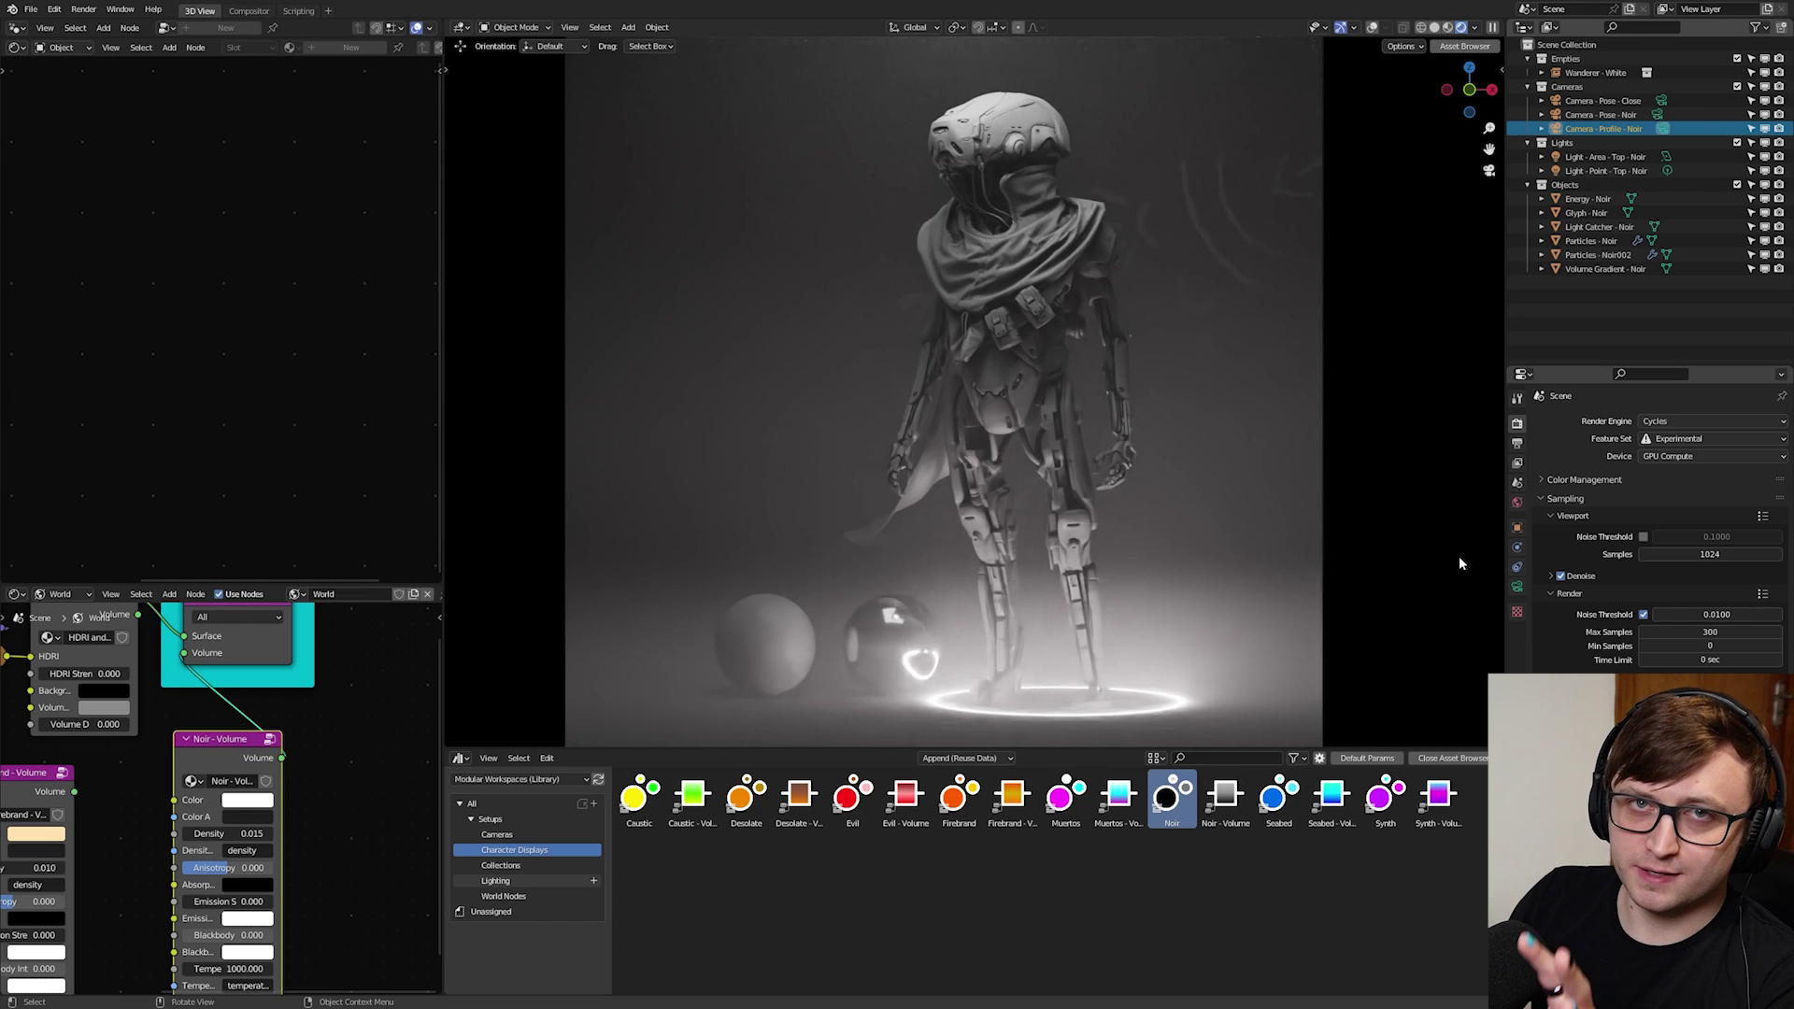
- Hide Energy - Noir in the viewport and view through the Camera - Pose - Close camera
click(1765, 199)
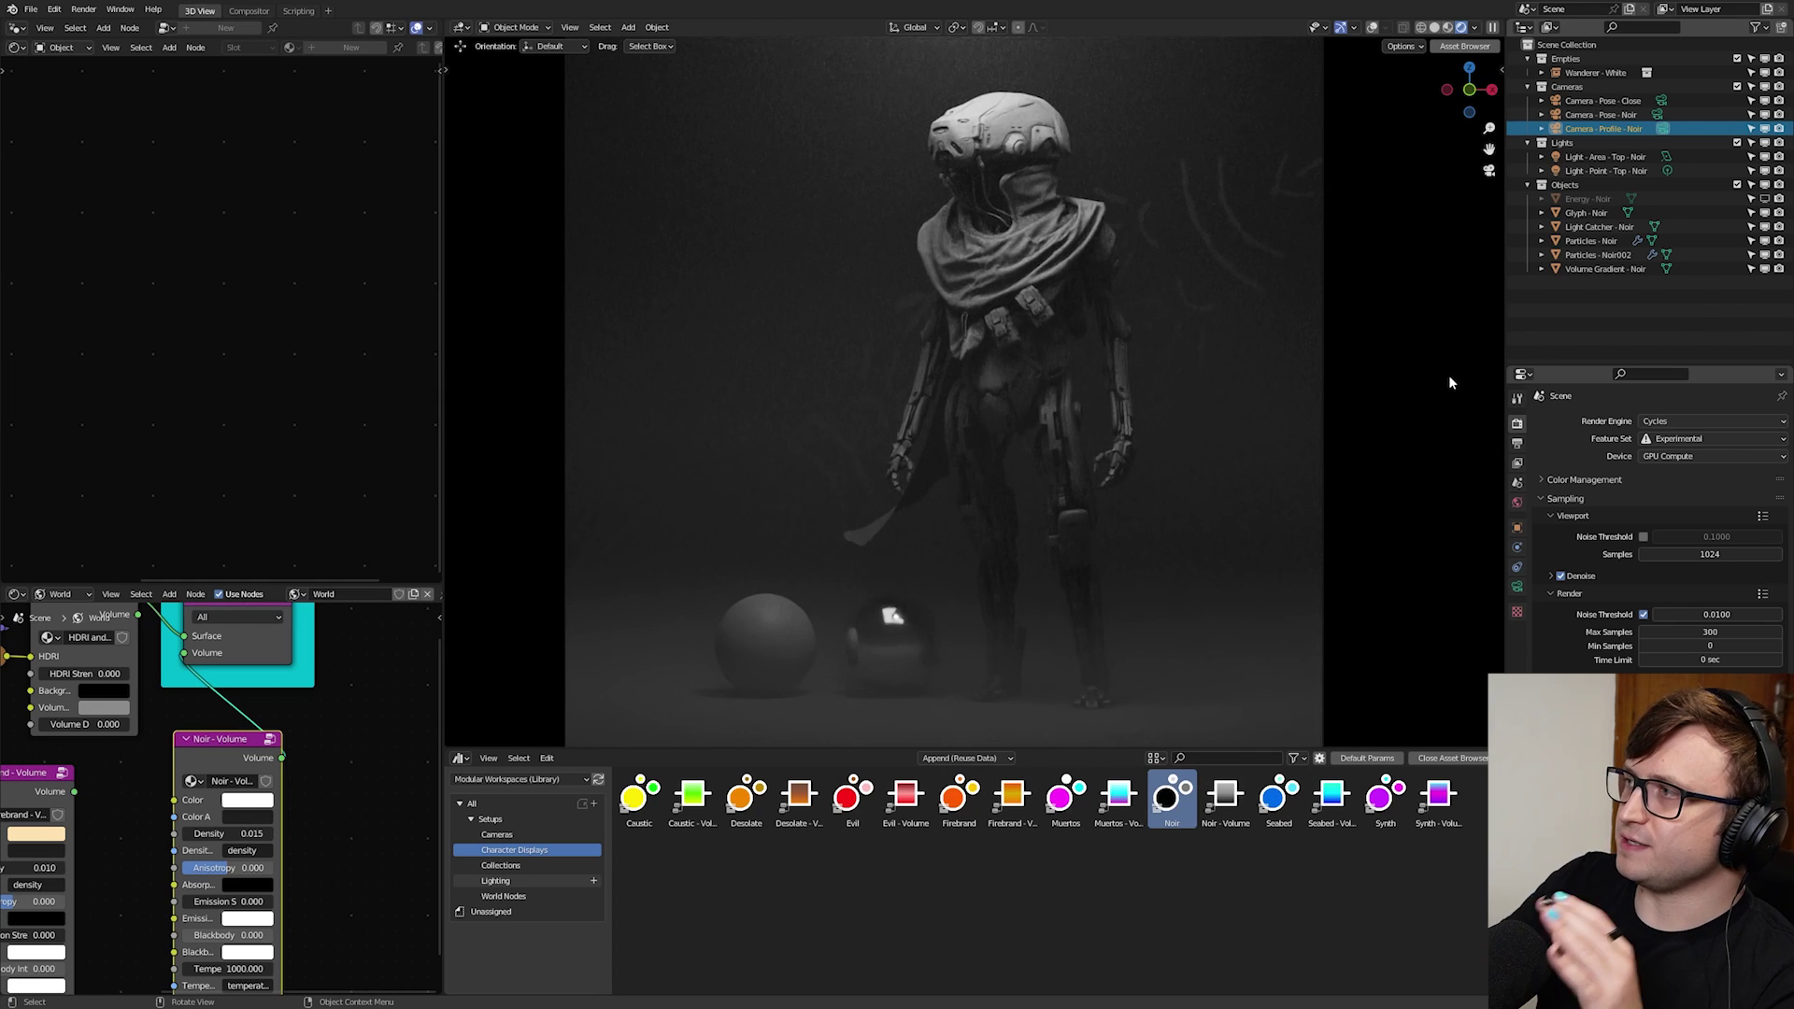
click(1631, 100)
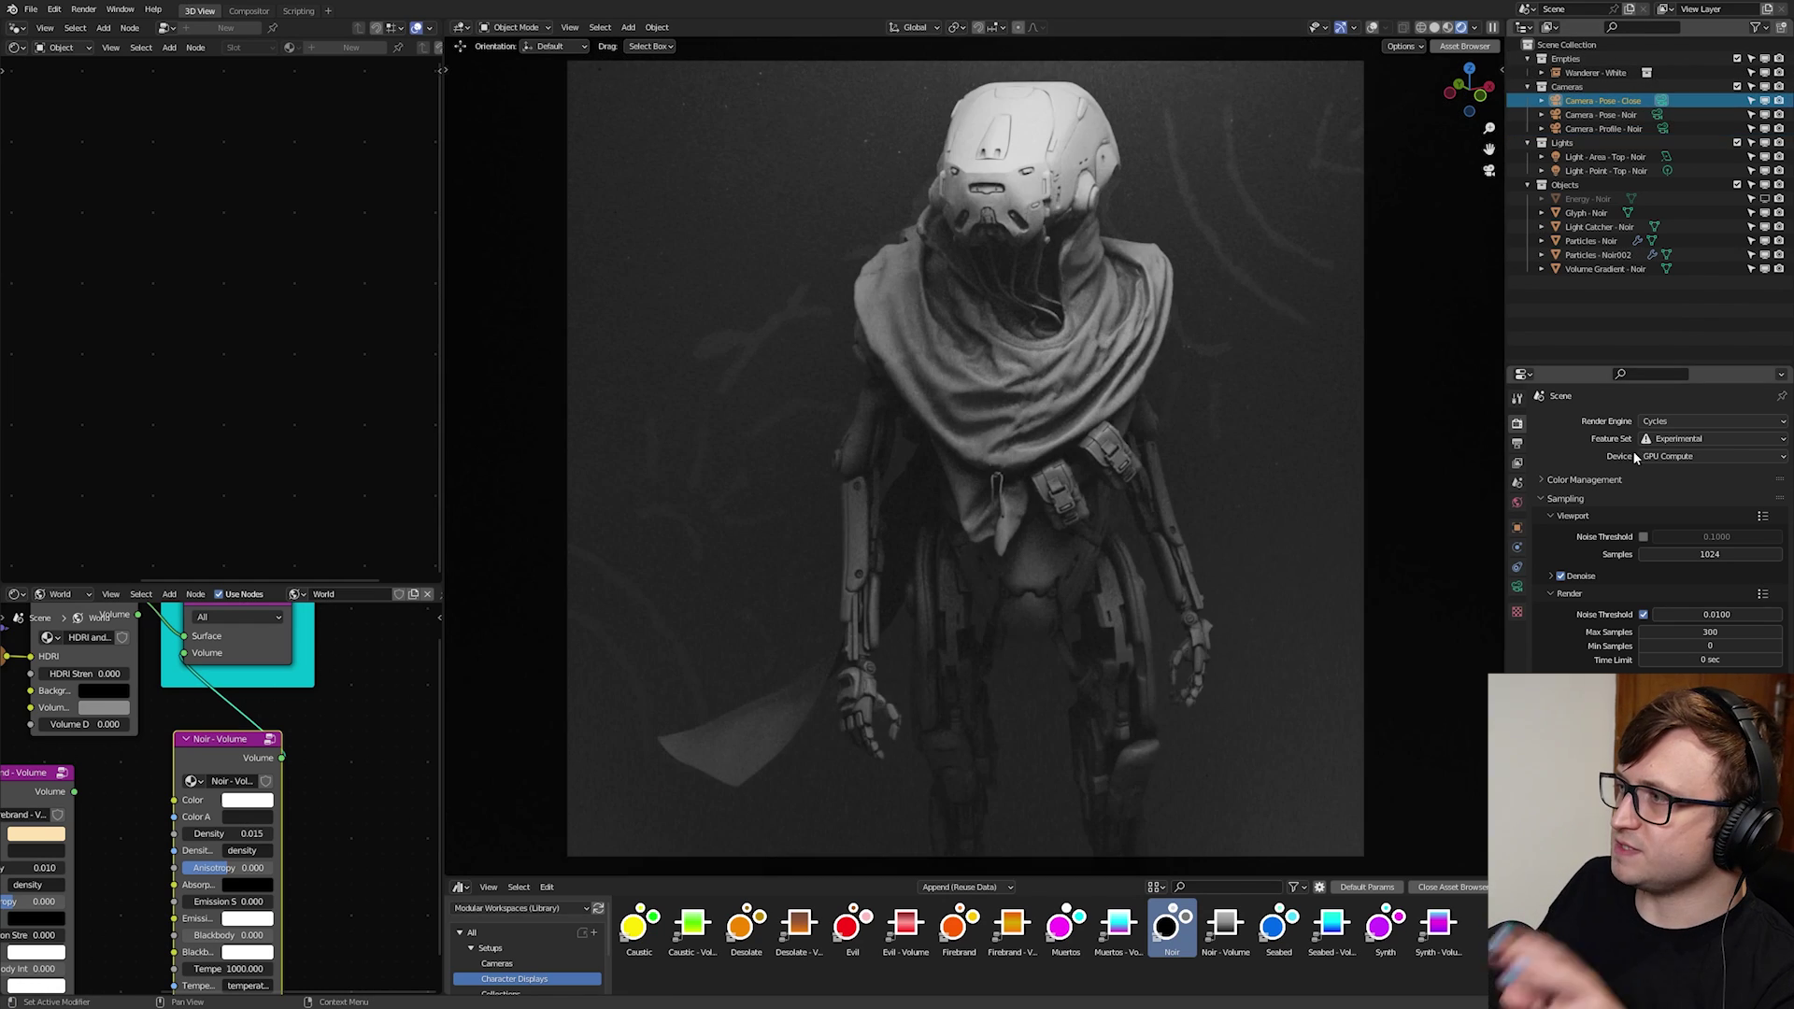
- Rename the close-up camera of the Noir setup to Camera - Close - Noir
double_click(1585, 100)
key(BackSpace)
text(Close)
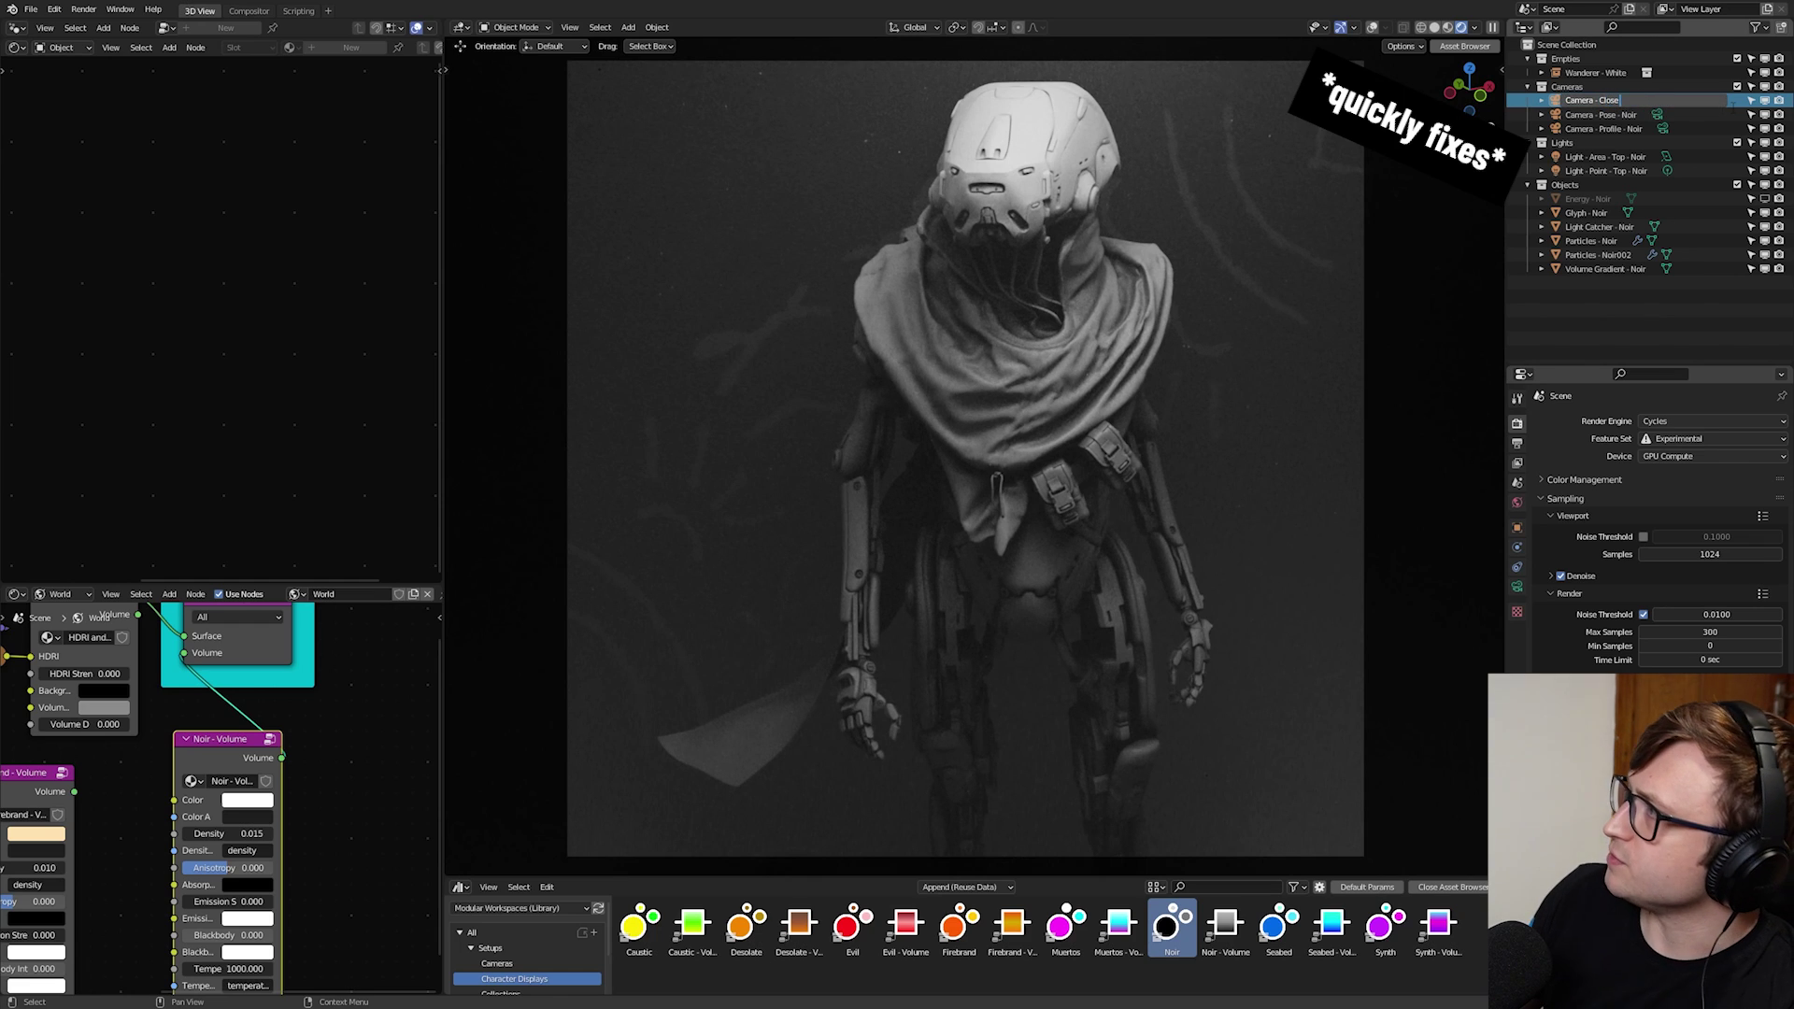
text( - Noir)
key(Return)
- Disconnect the Noir - Volume node from the World Output and view through Camera - Pose - Noir
middle_drag(282, 708, 355, 777)
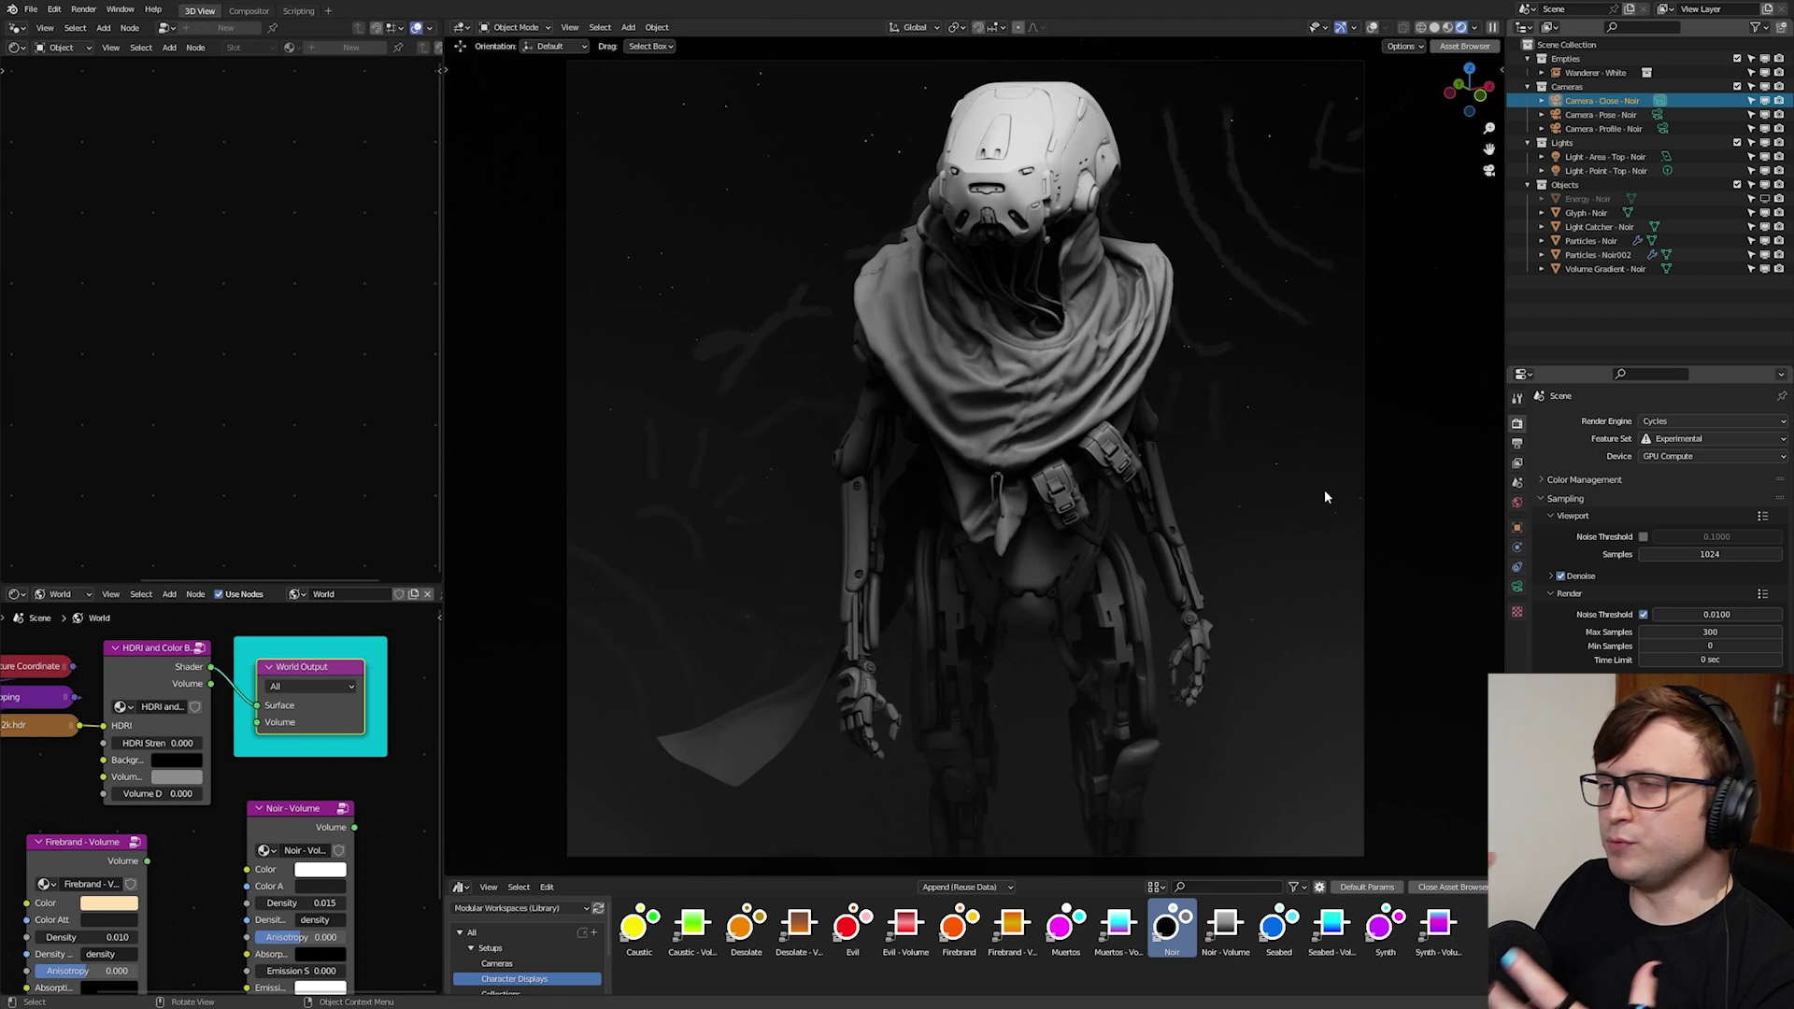
click(1657, 114)
- Toggle the visibility of Volume Gradient - Noir to compare the fog, and show Energy - Noir again
click(1765, 269)
click(1765, 269)
click(1765, 269)
click(1765, 199)
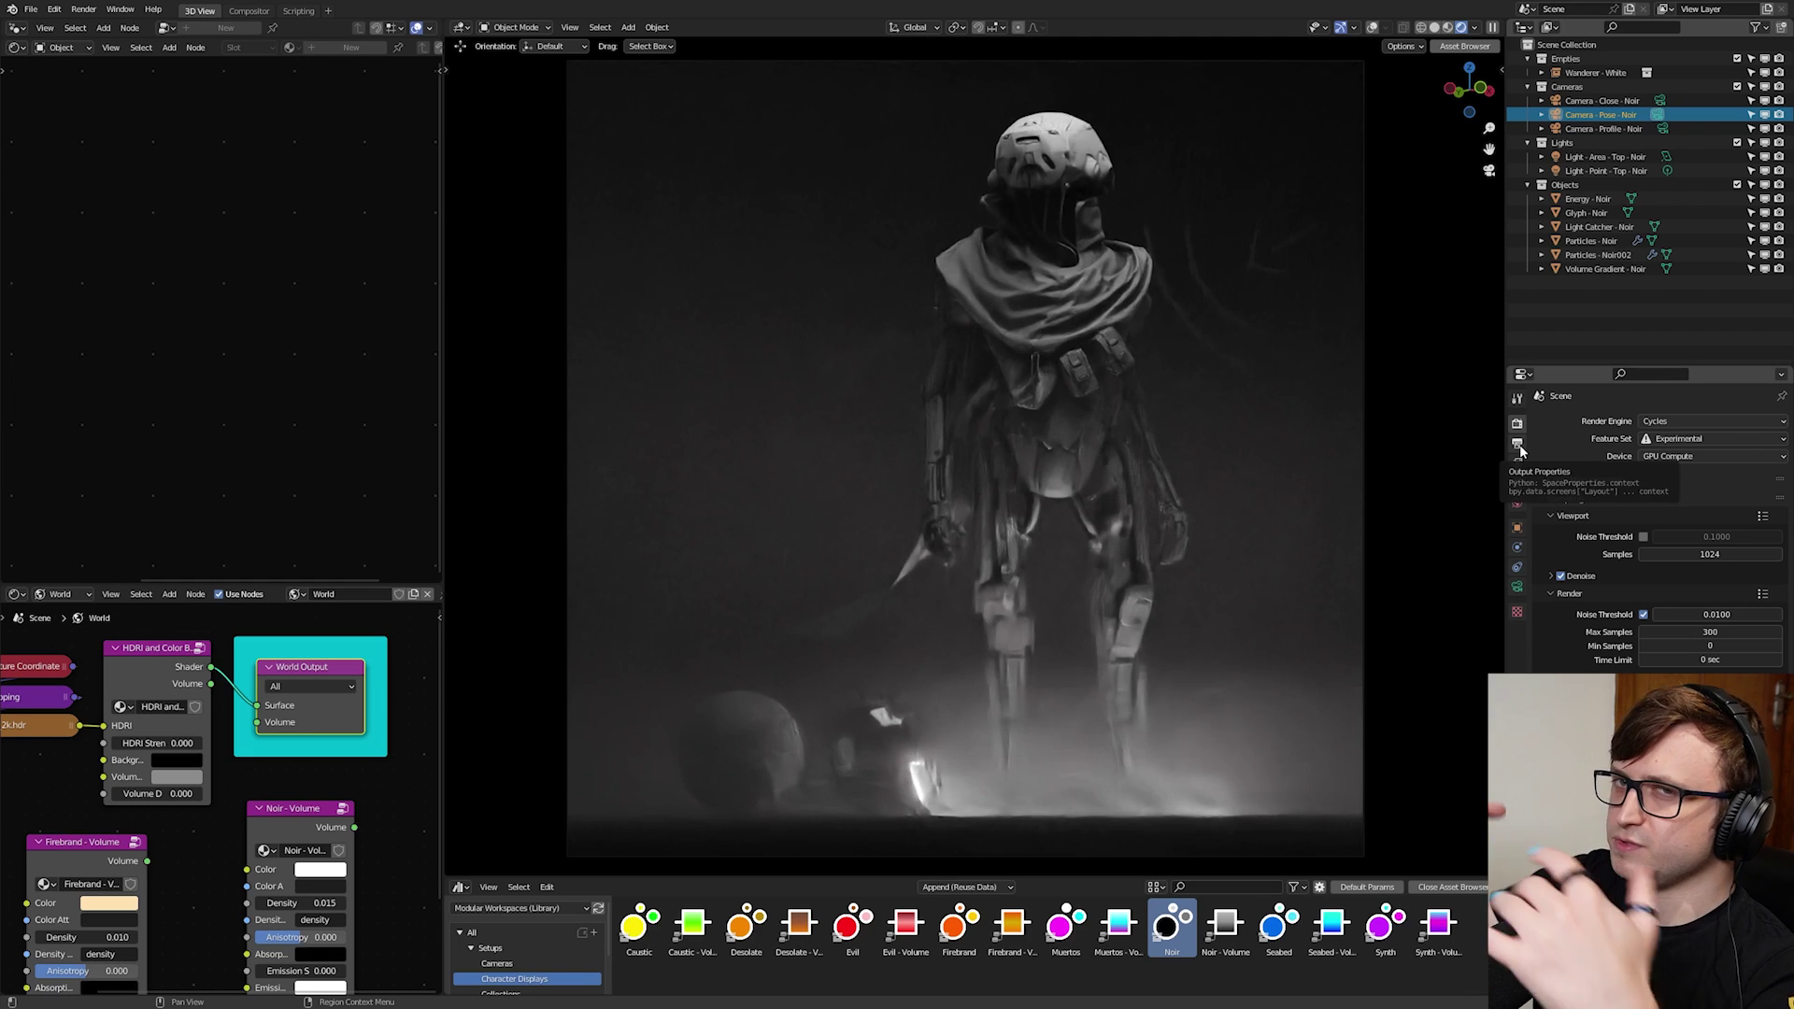
- Try a stronger Multiply value for the alpha of the Glyph - Noir material and return it to 0.025
click(1573, 214)
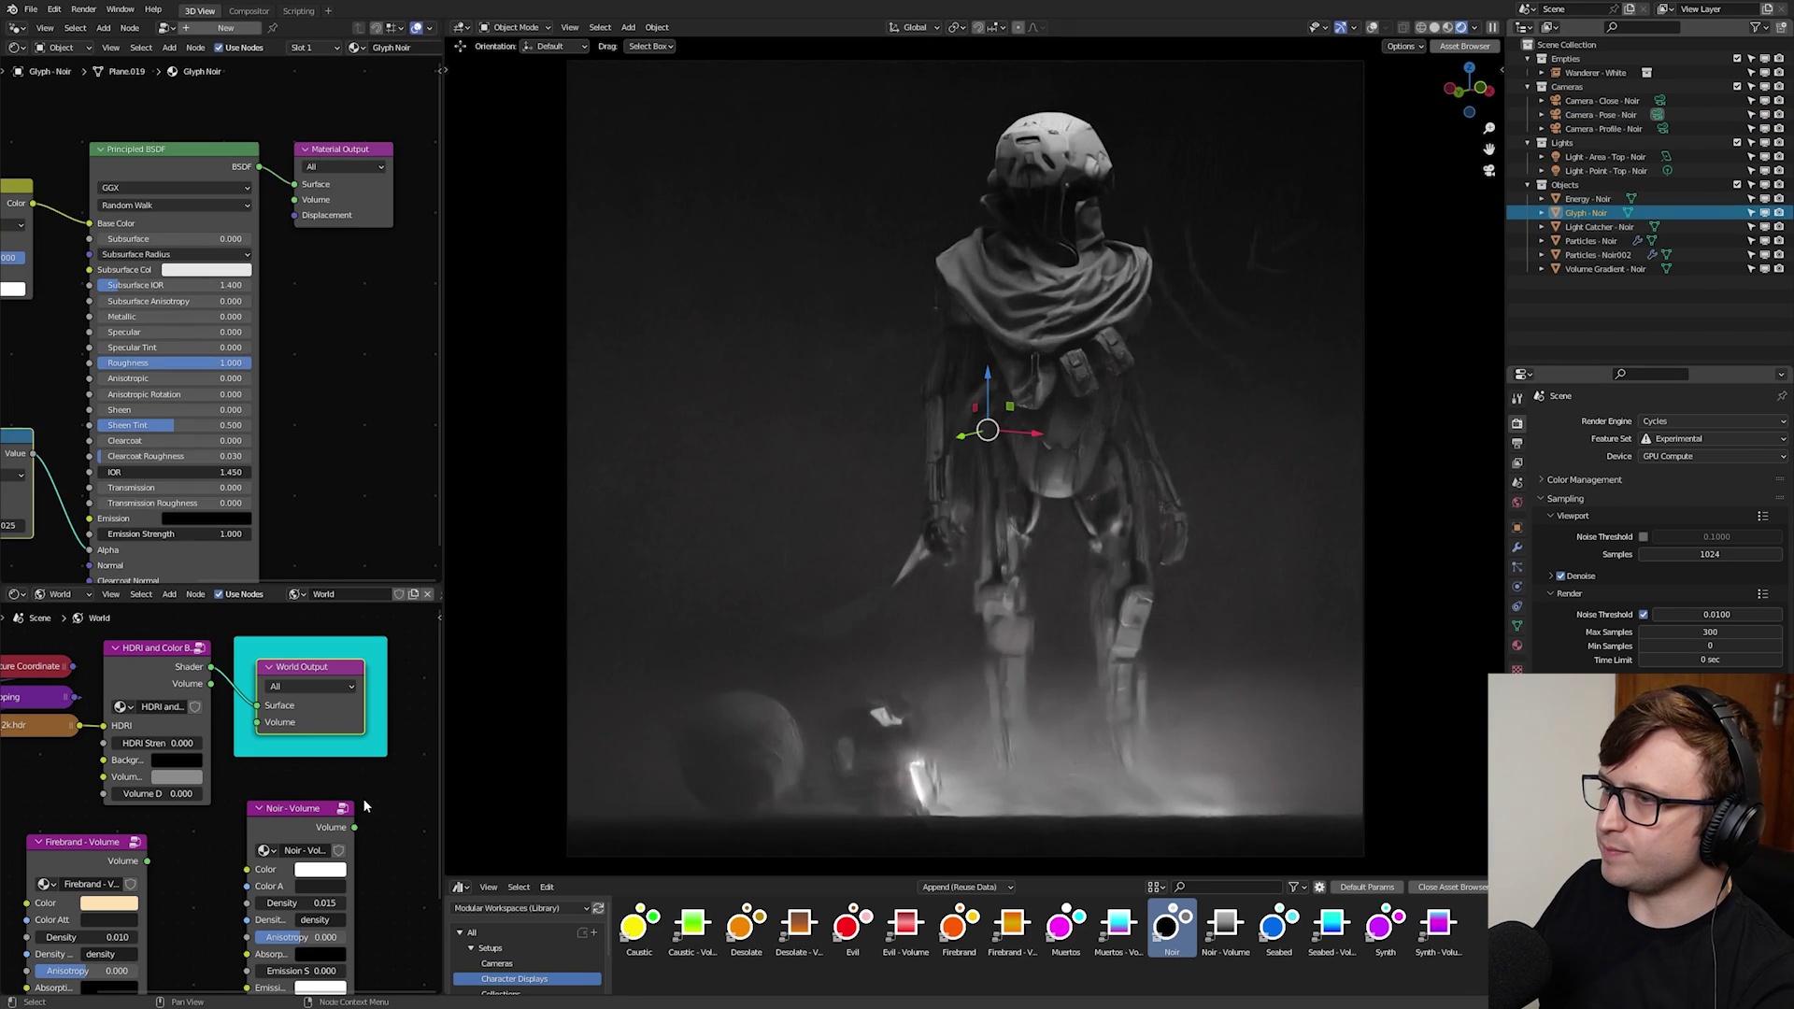
mouse_move(138, 411)
middle_down()
mouse_move(281, 301)
mouse_move(169, 428)
middle_up()
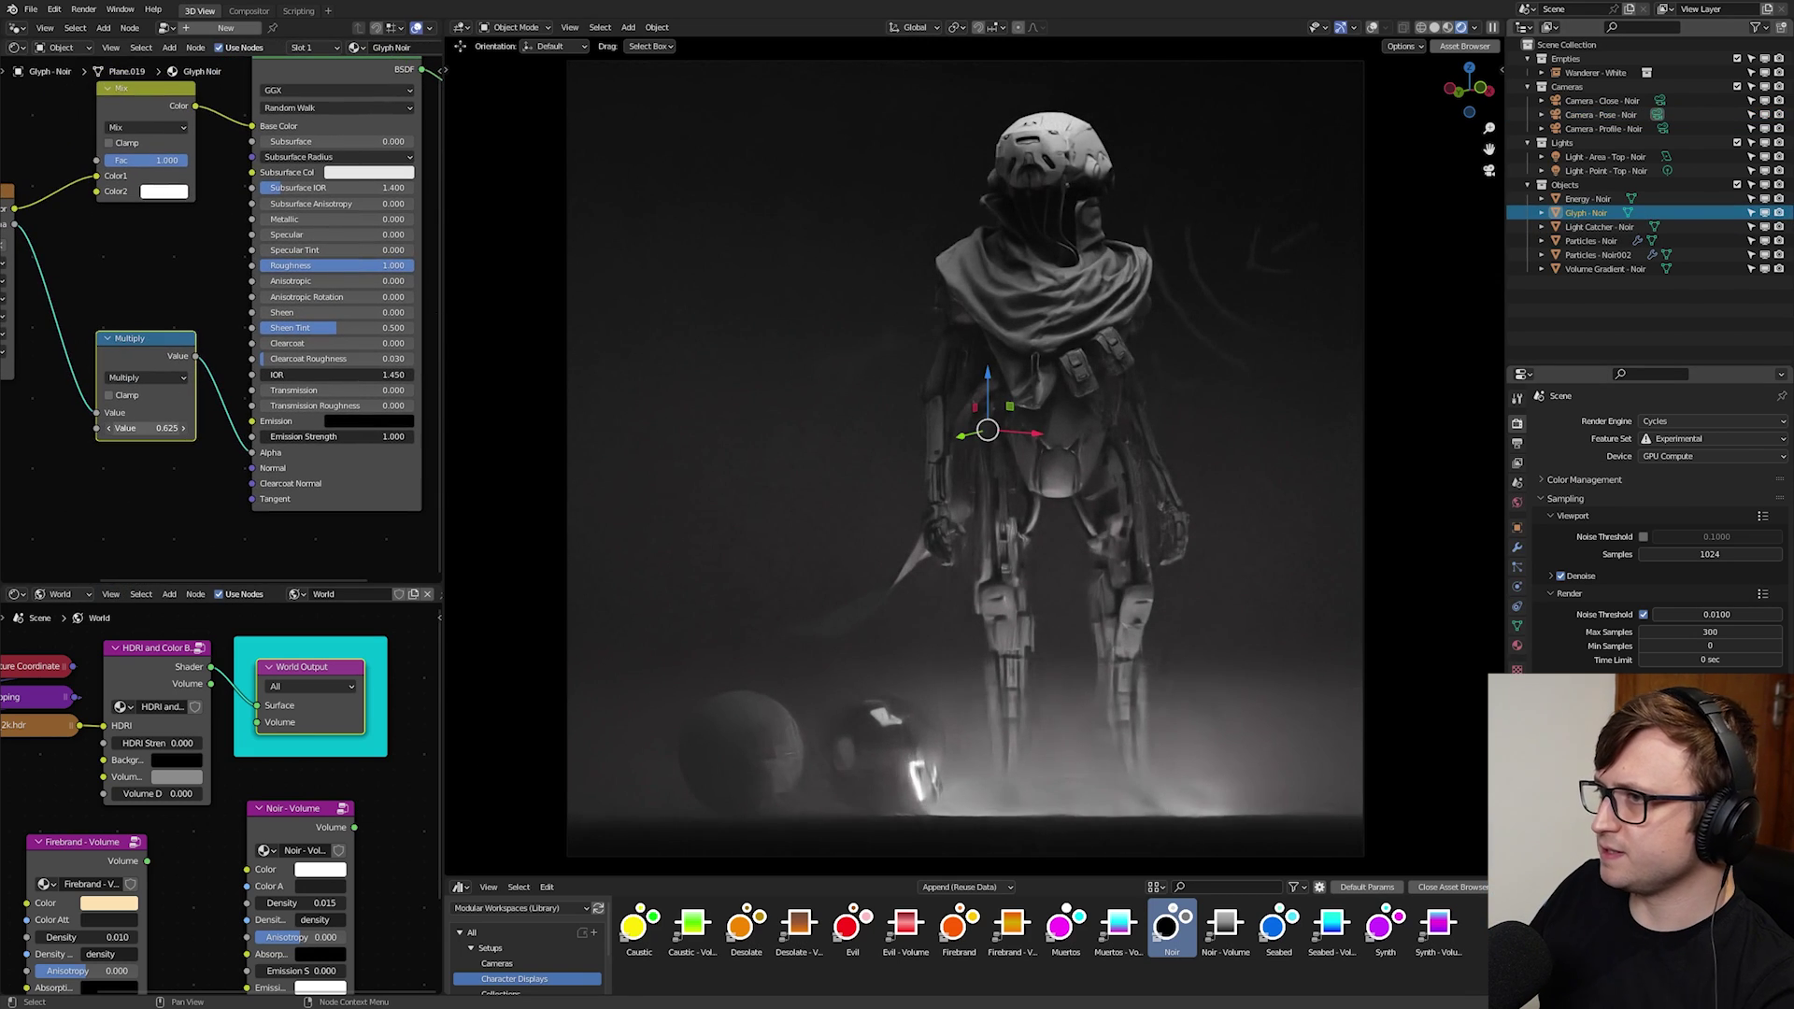
drag(165, 428, 206, 430)
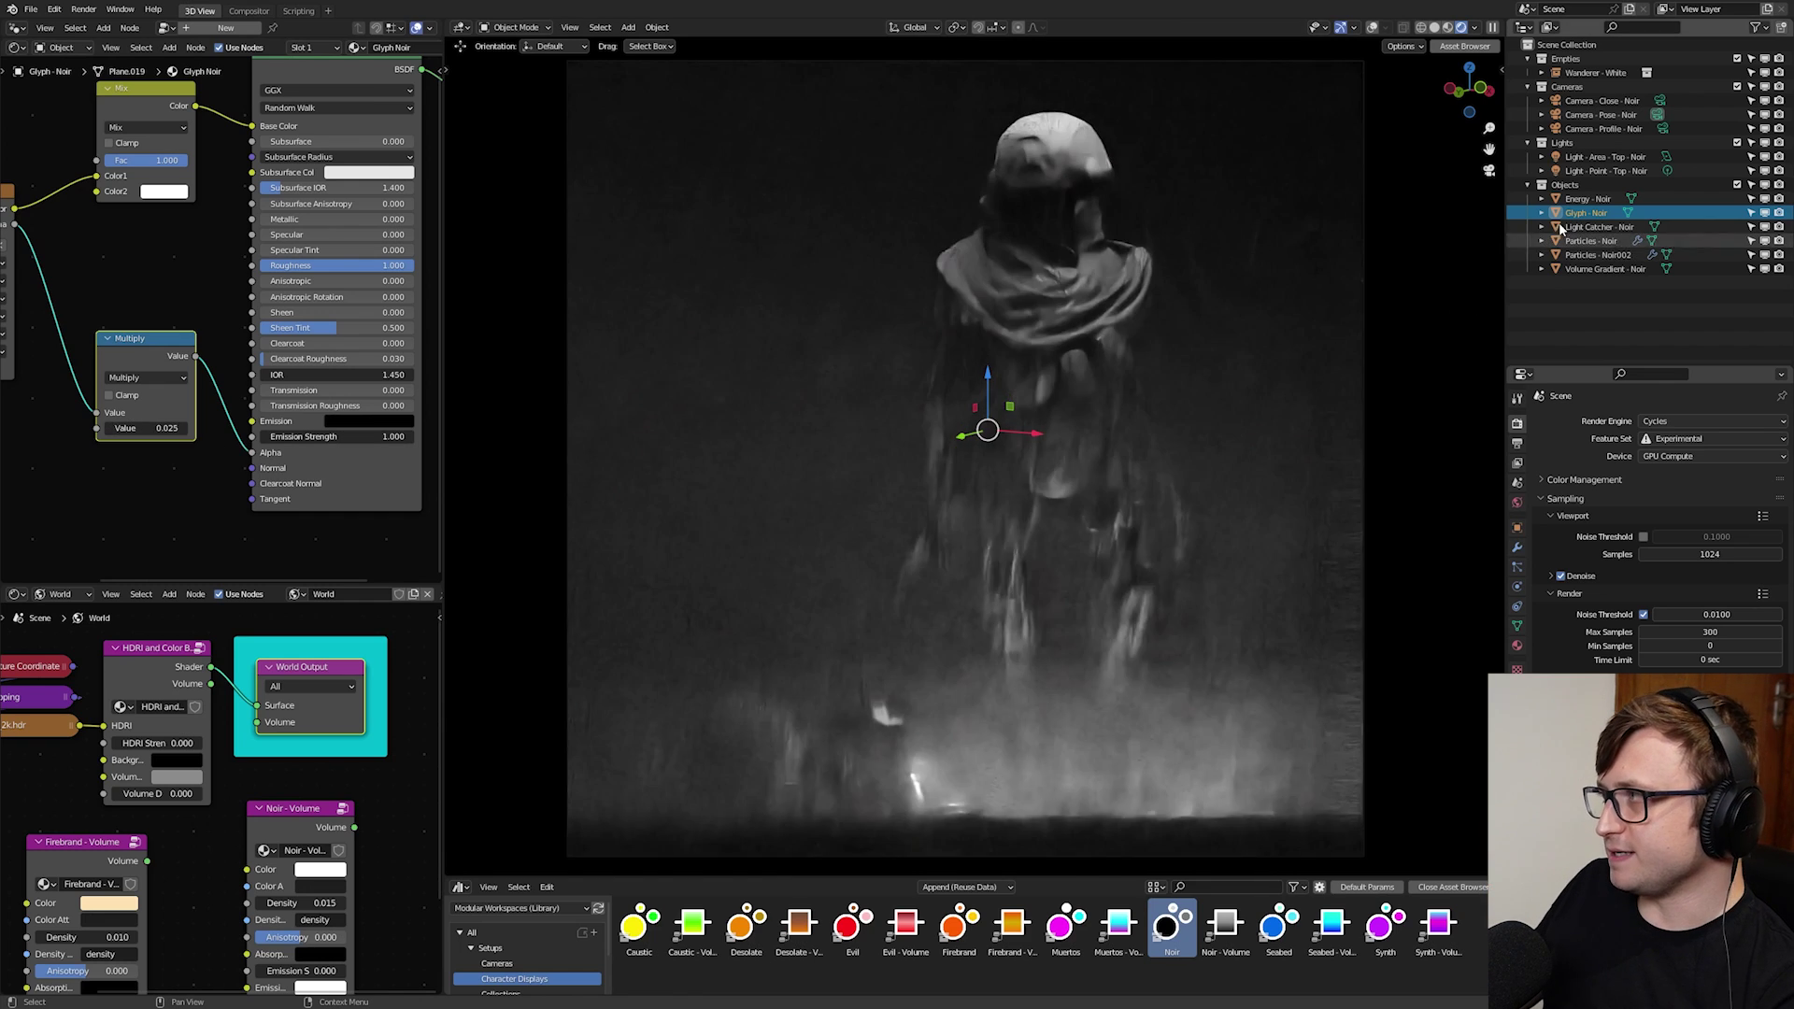
- Move Light - Area - Top - Noir about 1.1 m, mostly downward beside the character
click(1604, 157)
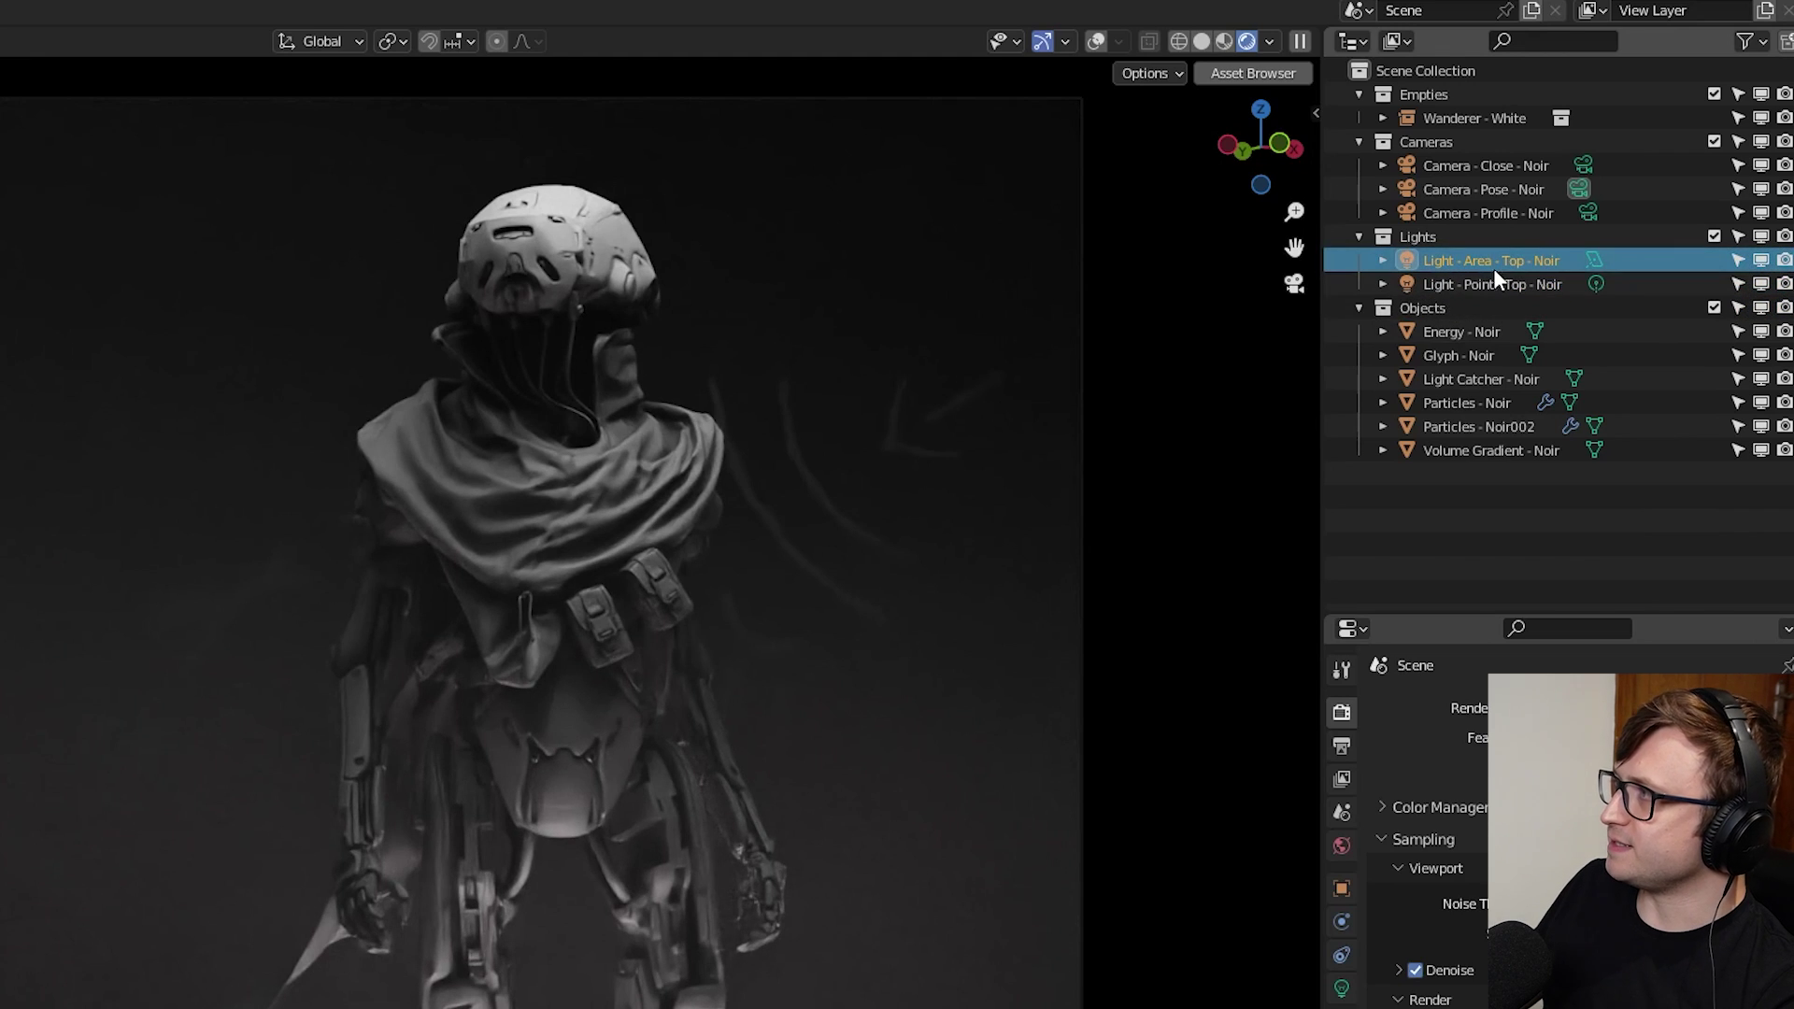
click(1462, 286)
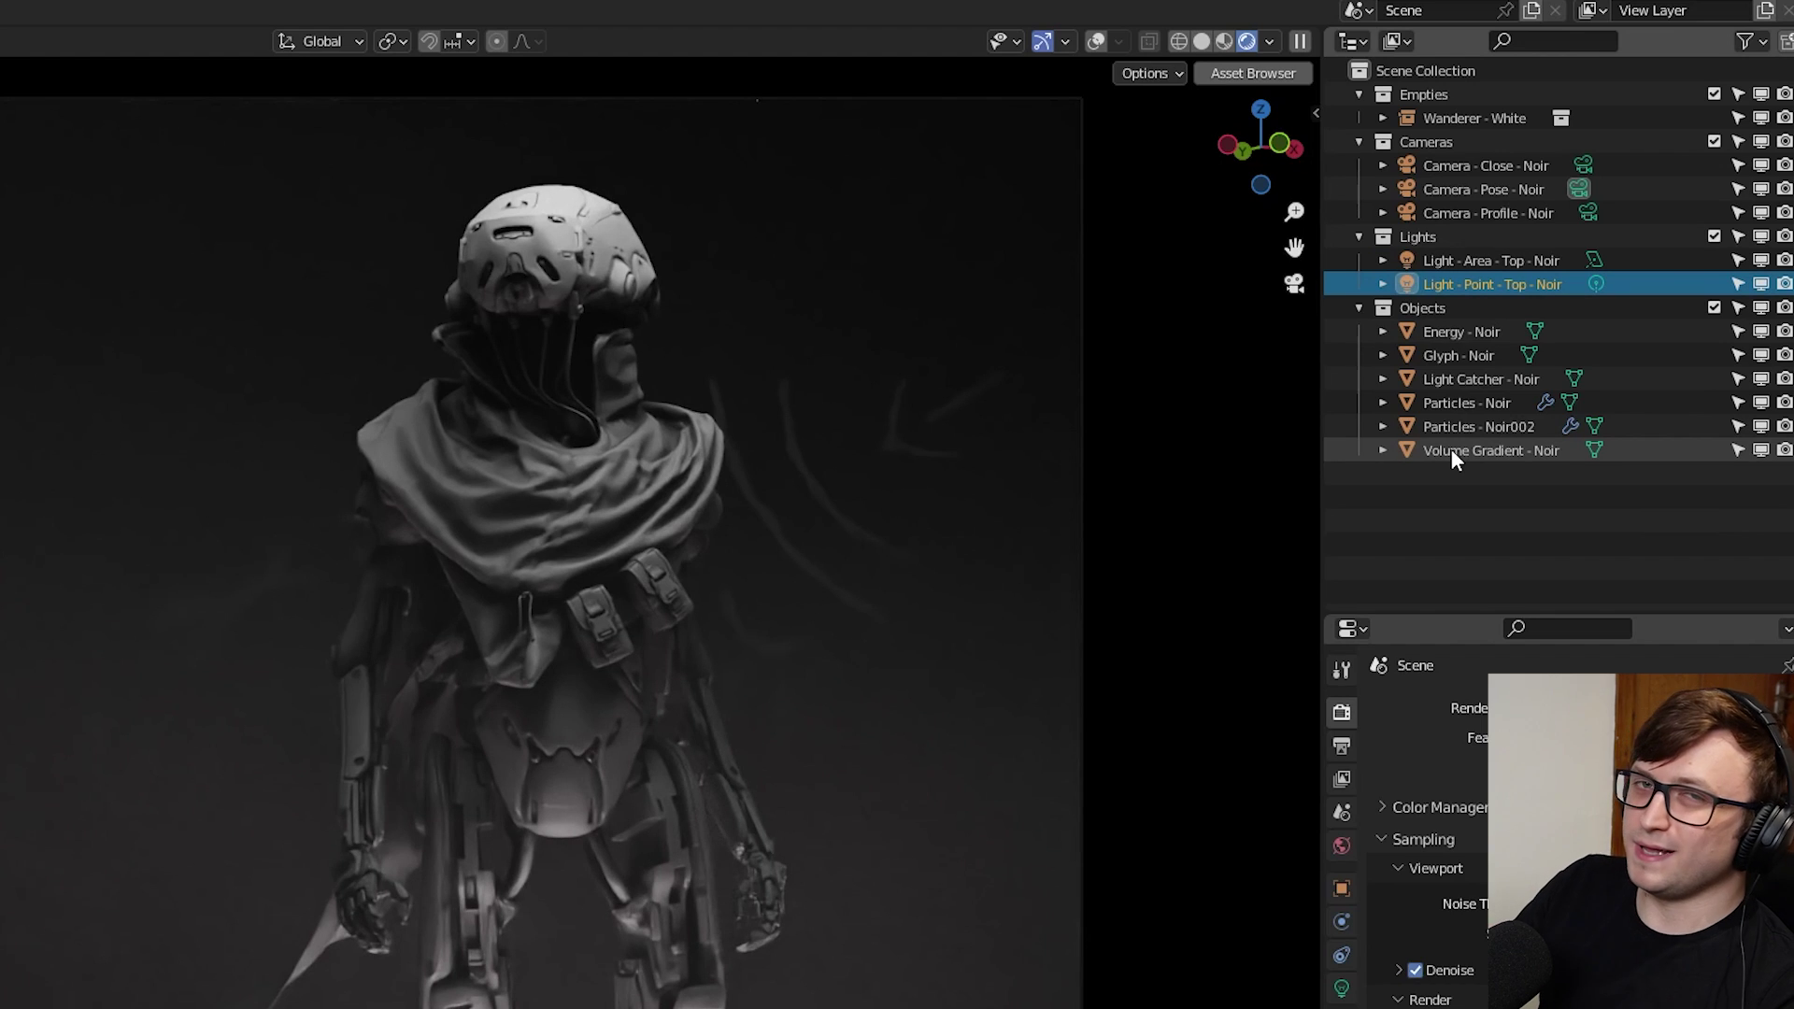
click(1499, 260)
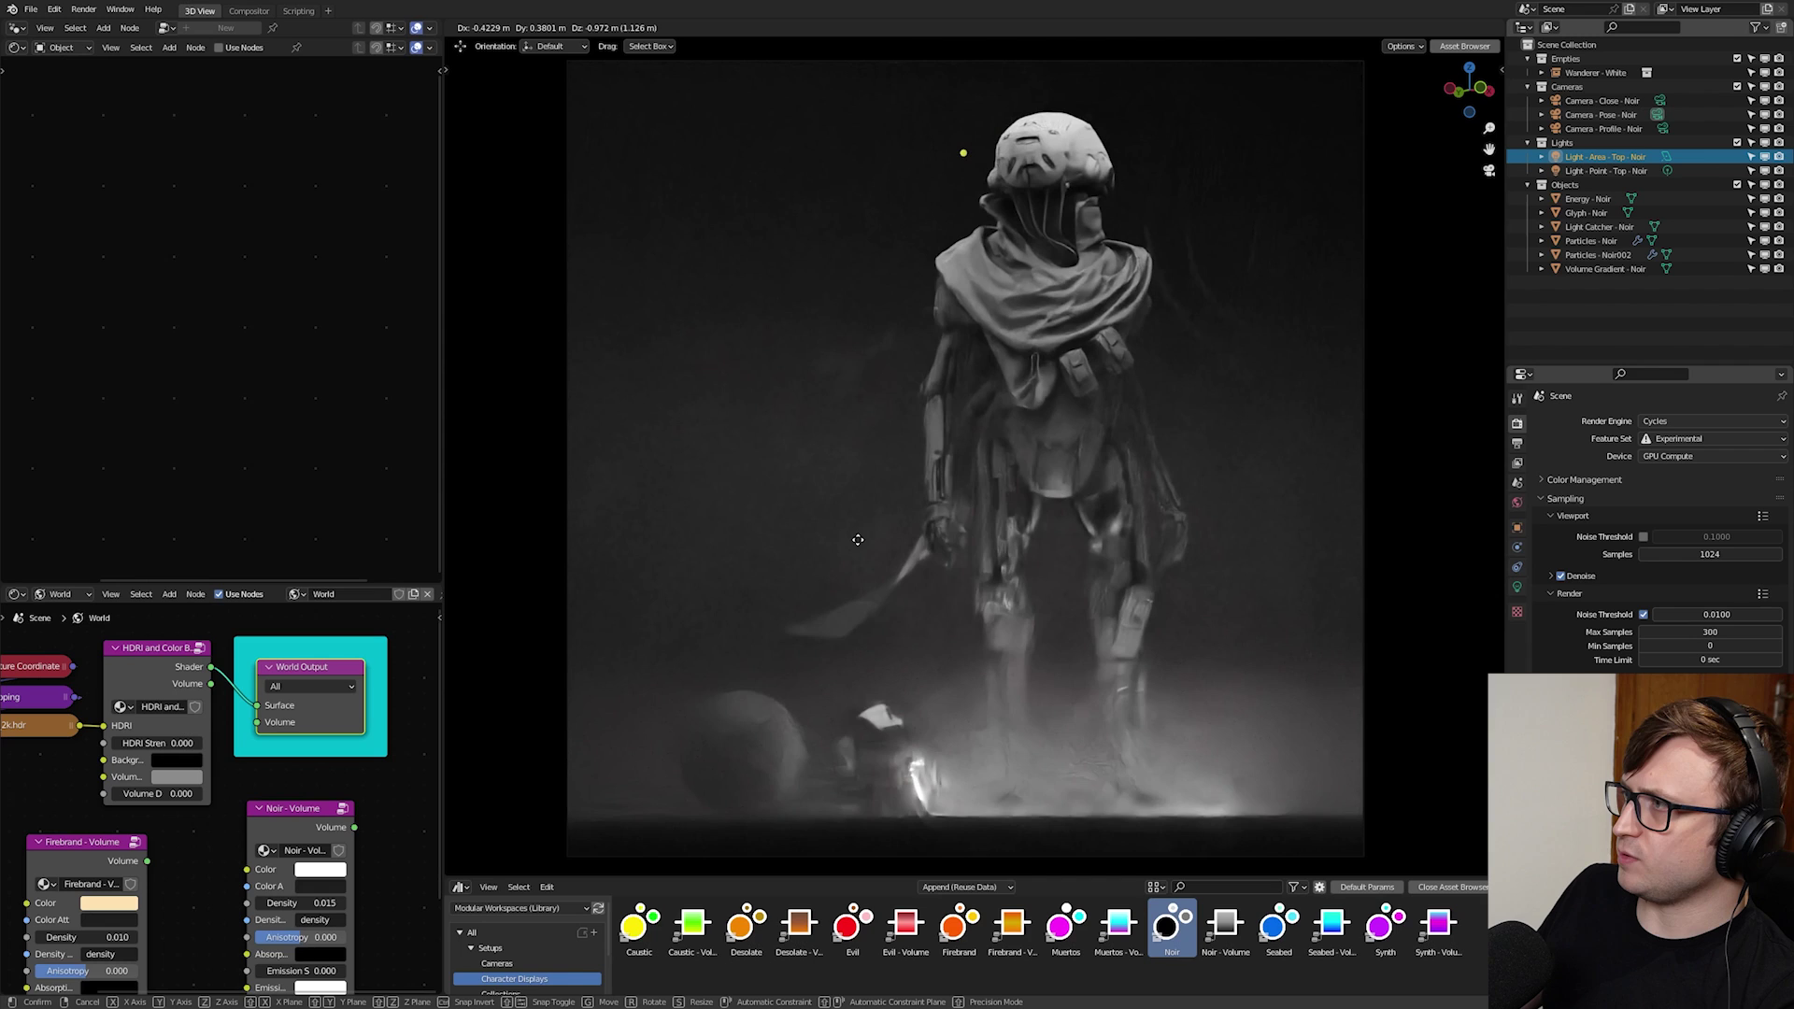
click(858, 539)
- Open the light data properties of Light - Area - Top - Noir and adjust its light settings
click(1517, 587)
drag(1704, 517, 1751, 516)
click(1705, 505)
- Delete all Noir cameras, lights and objects, keeping only the Wanderer - White character
drag(1696, 376, 1667, 326)
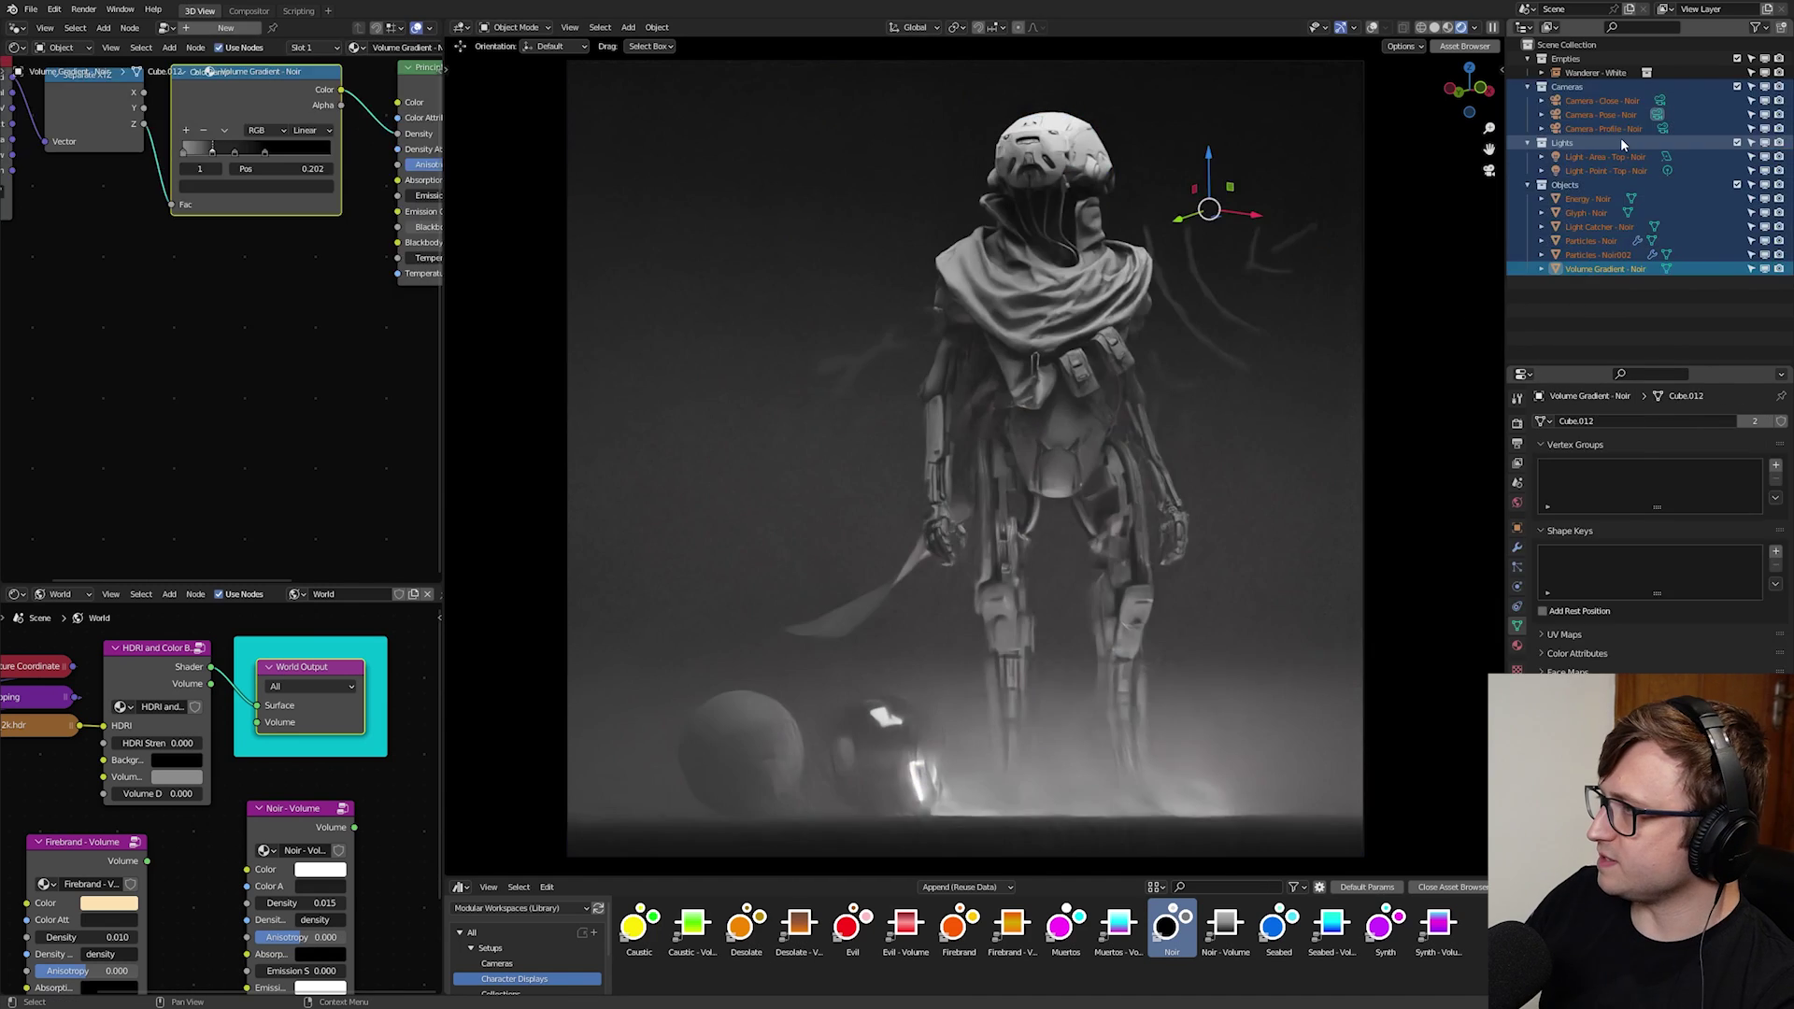
key(Delete)
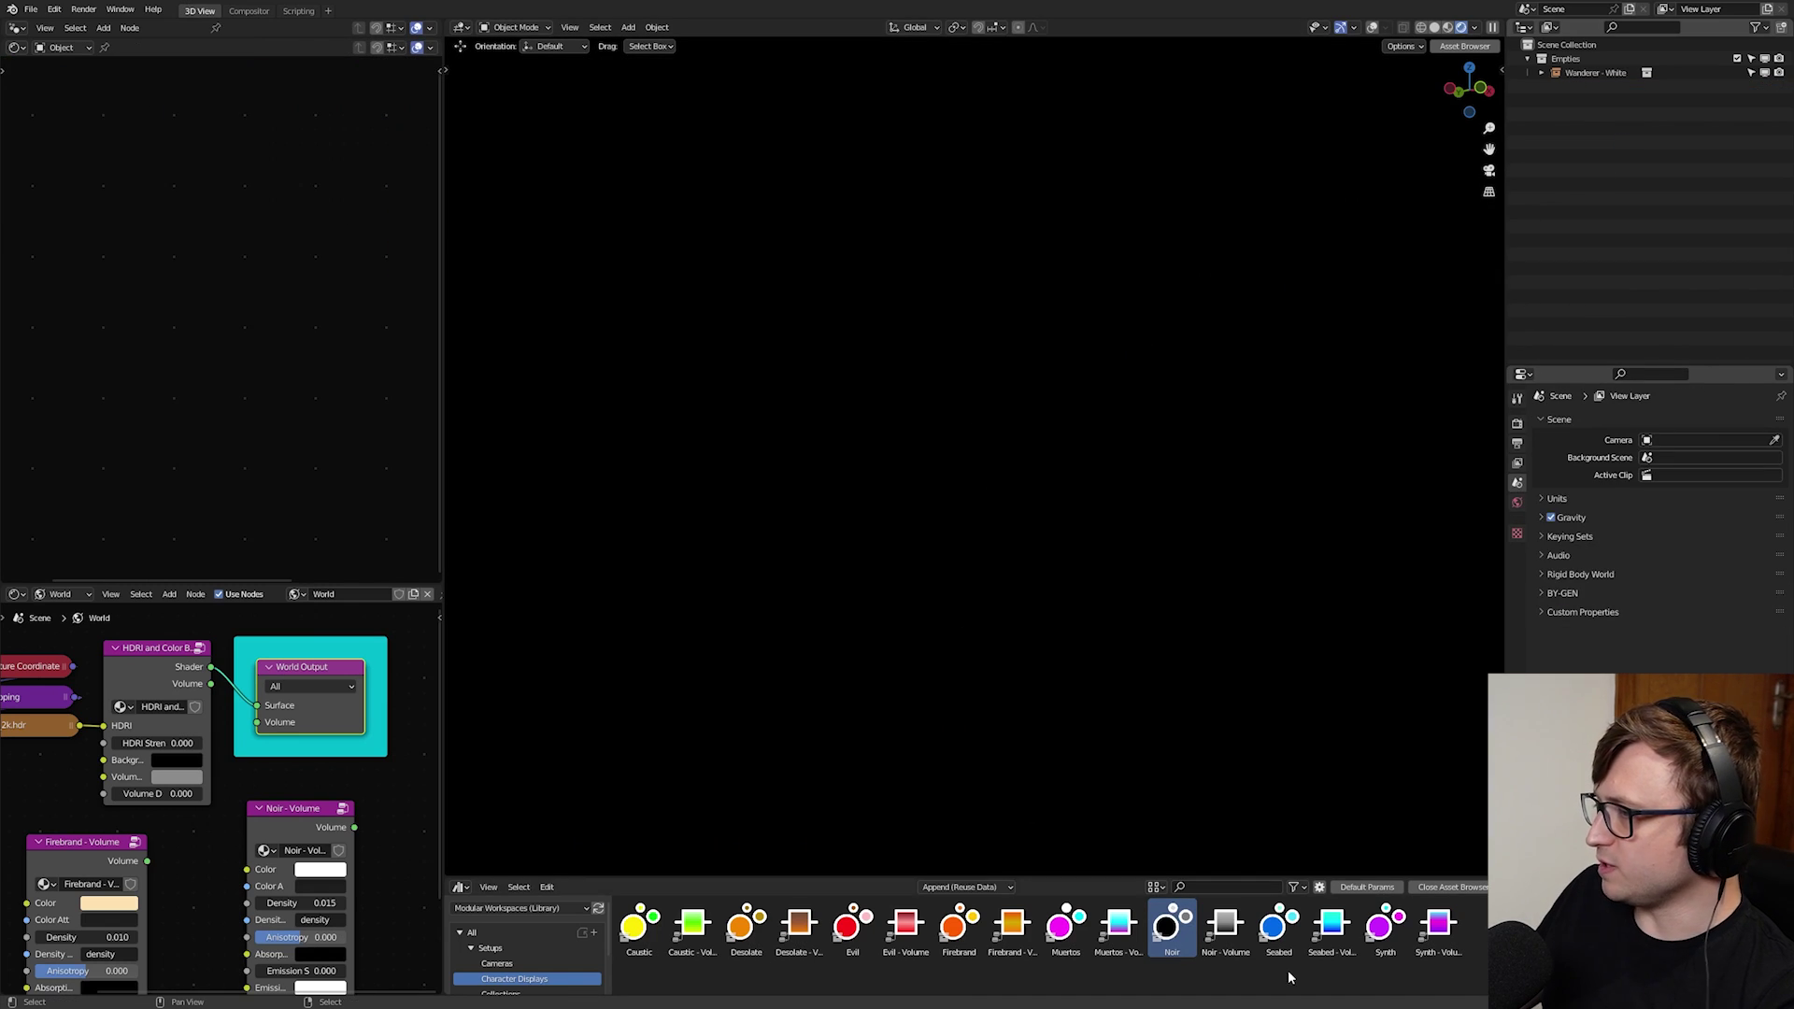
- Add the Caustic - Volume node to the world shader and connect it to the World Output's Volume
drag(692, 925, 254, 722)
click(356, 821)
- Add and unpack the Caustic setup around the character, and view through Camera - Profile - Caustic with the sidebar hidden
drag(640, 925, 644, 919)
drag(644, 920, 972, 561)
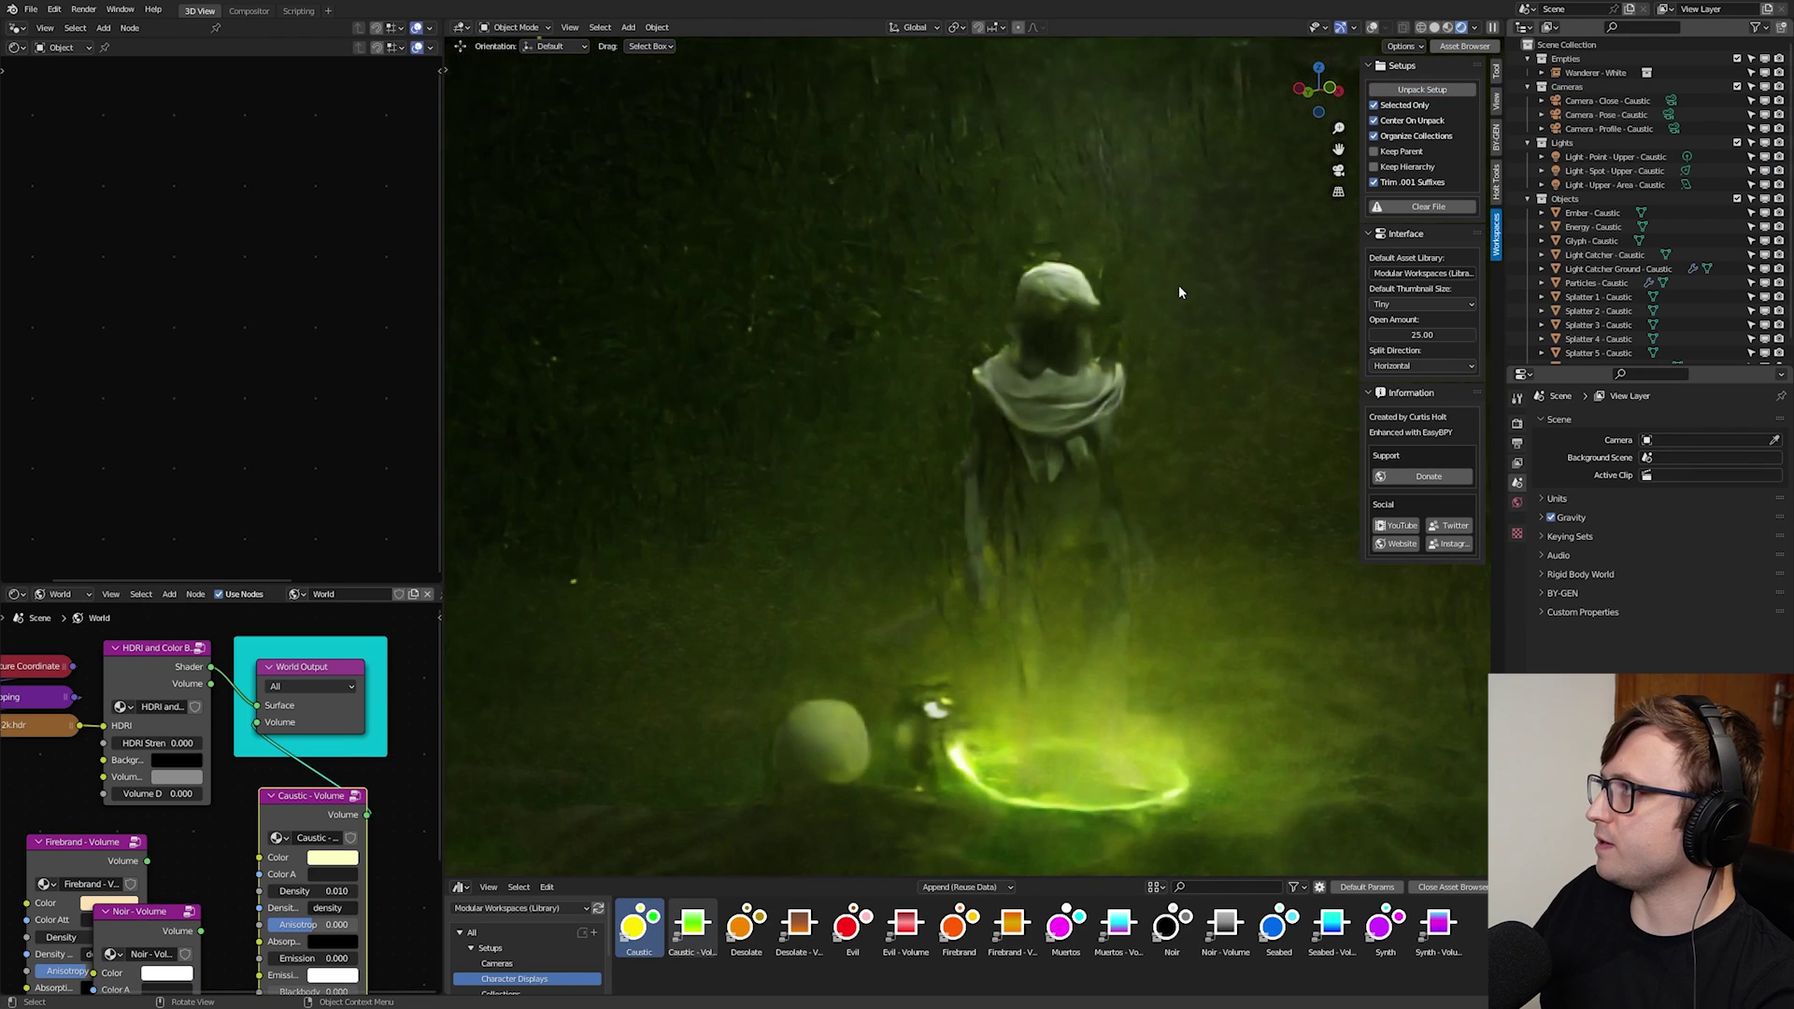
key(n)
click(1673, 128)
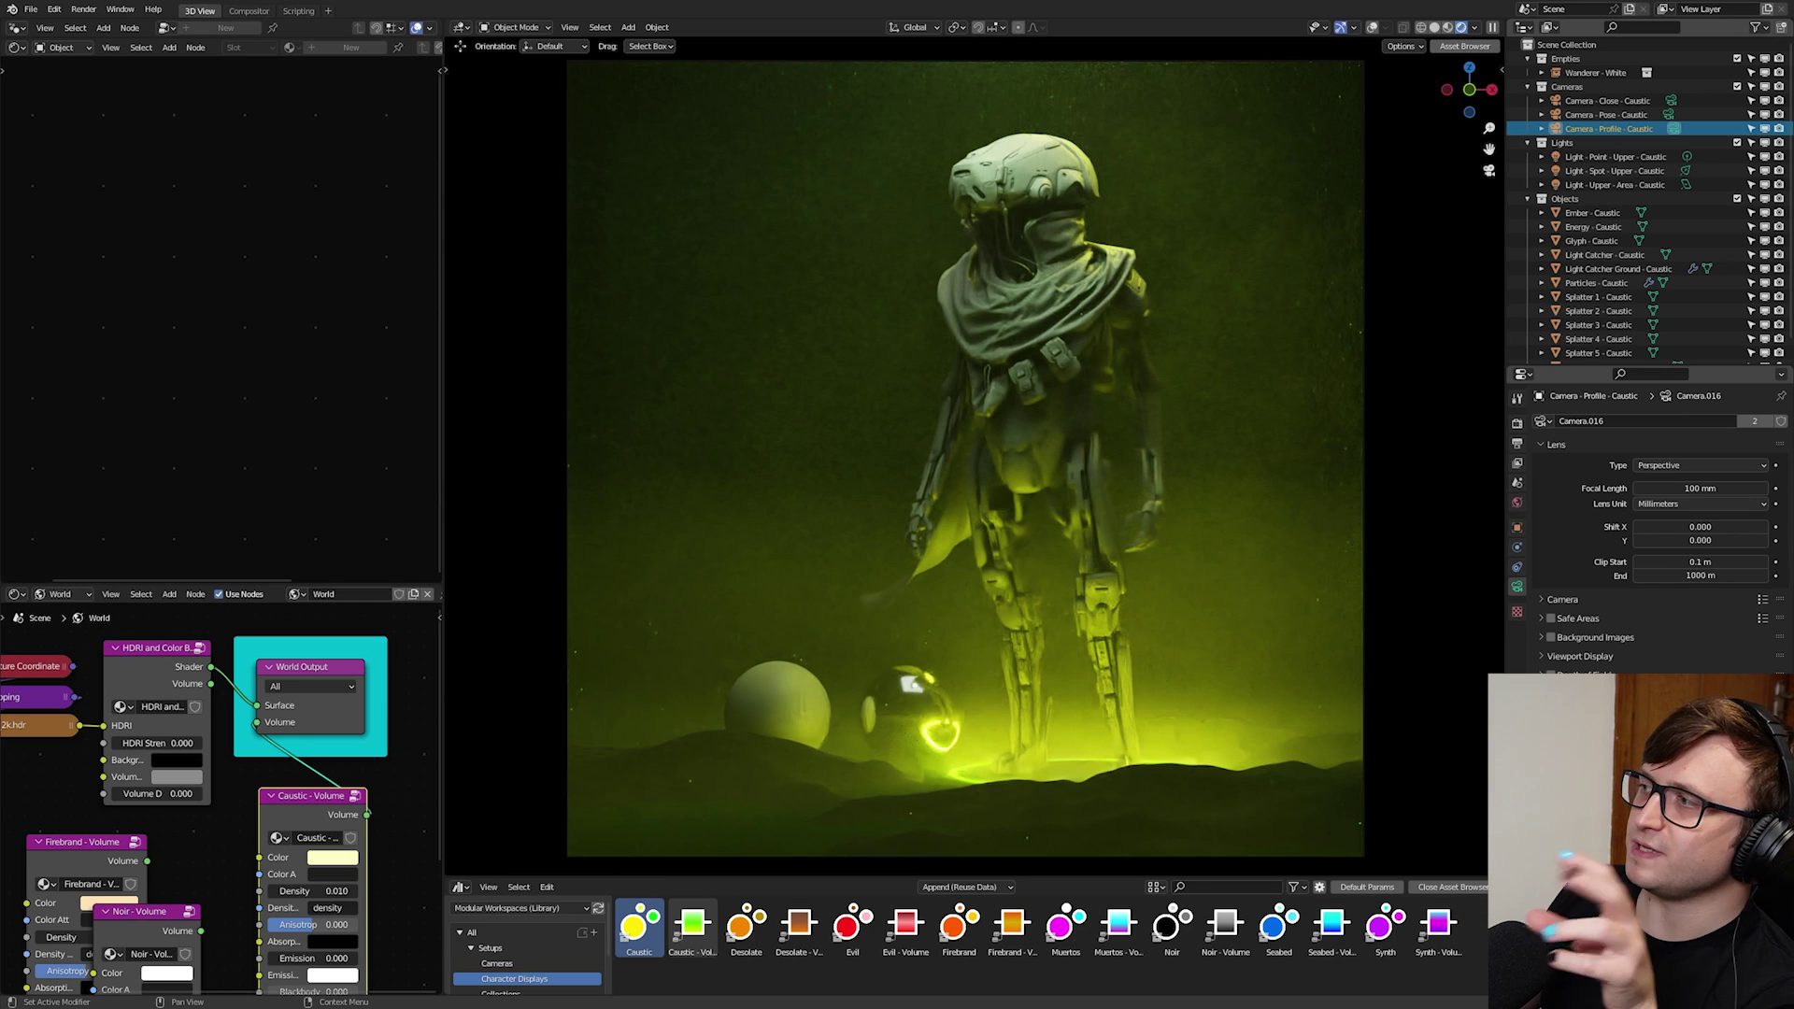
- Try a Multiply value of 0.440 for the Splatter 3 - Caustic material's alpha and return it to 0.020
scroll(1684, 346, down, 1)
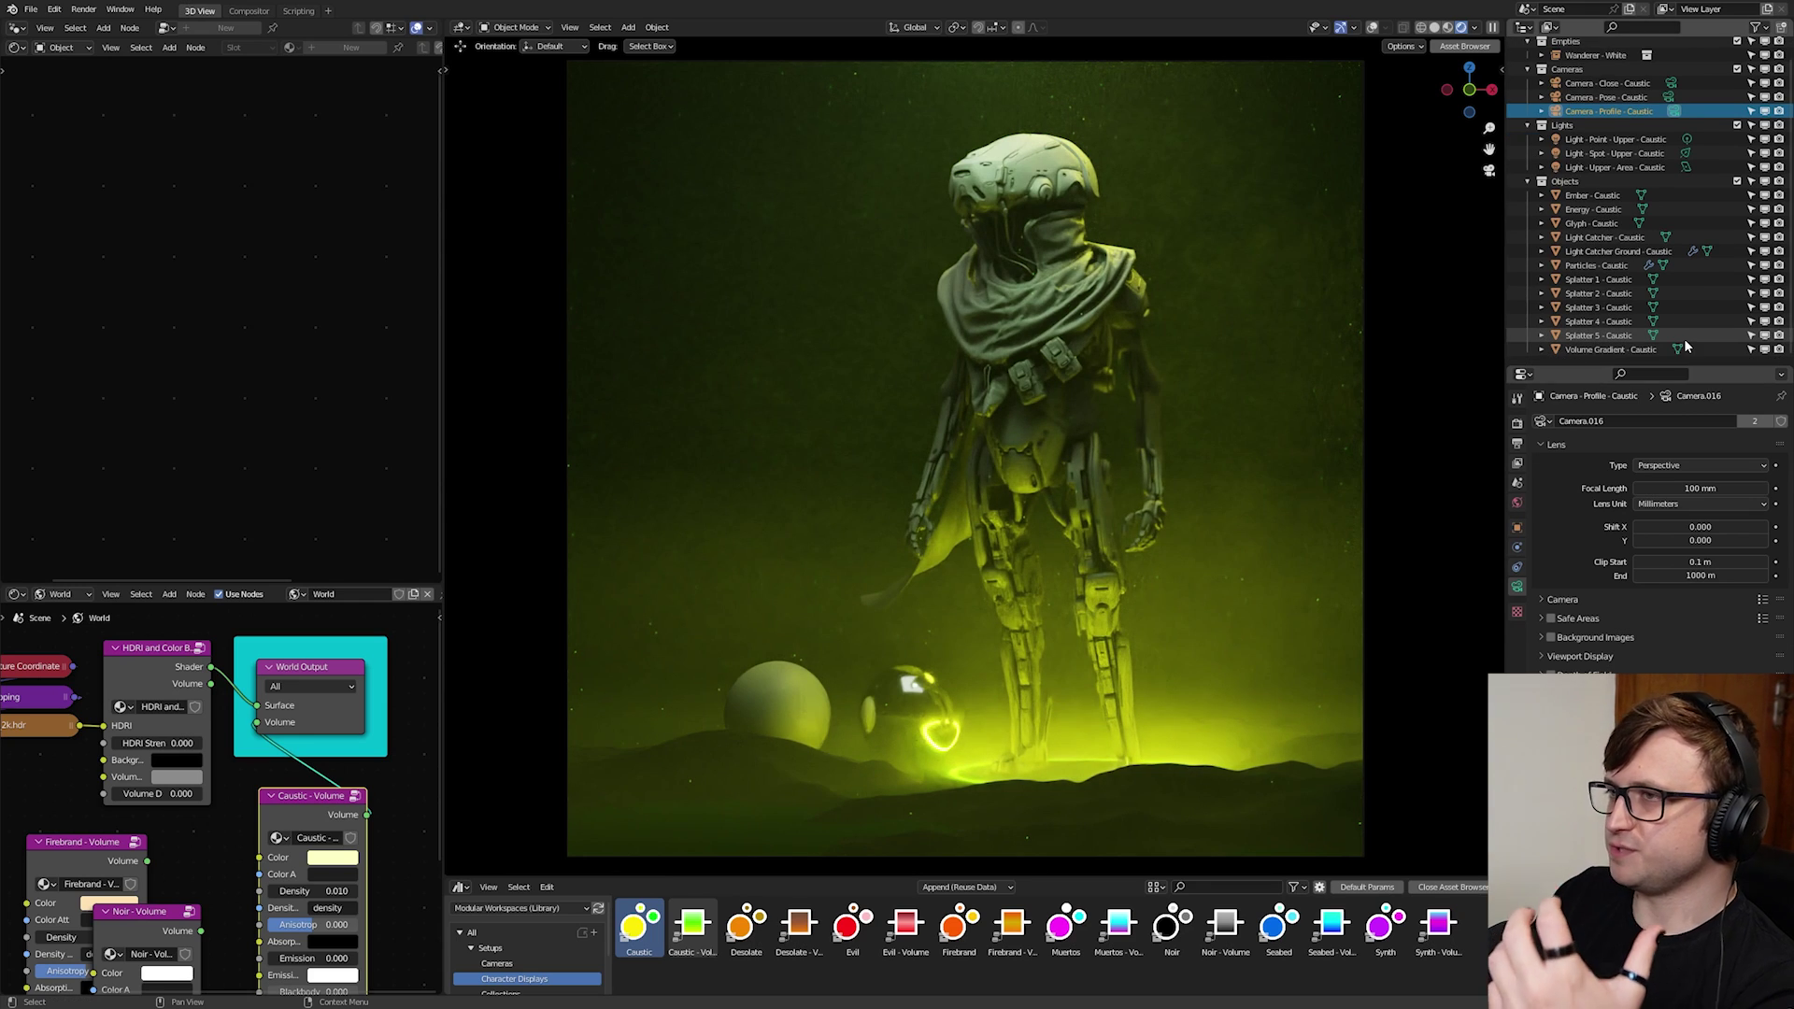
click(1053, 426)
middle_drag(141, 360, 175, 349)
scroll(174, 350, up, 2)
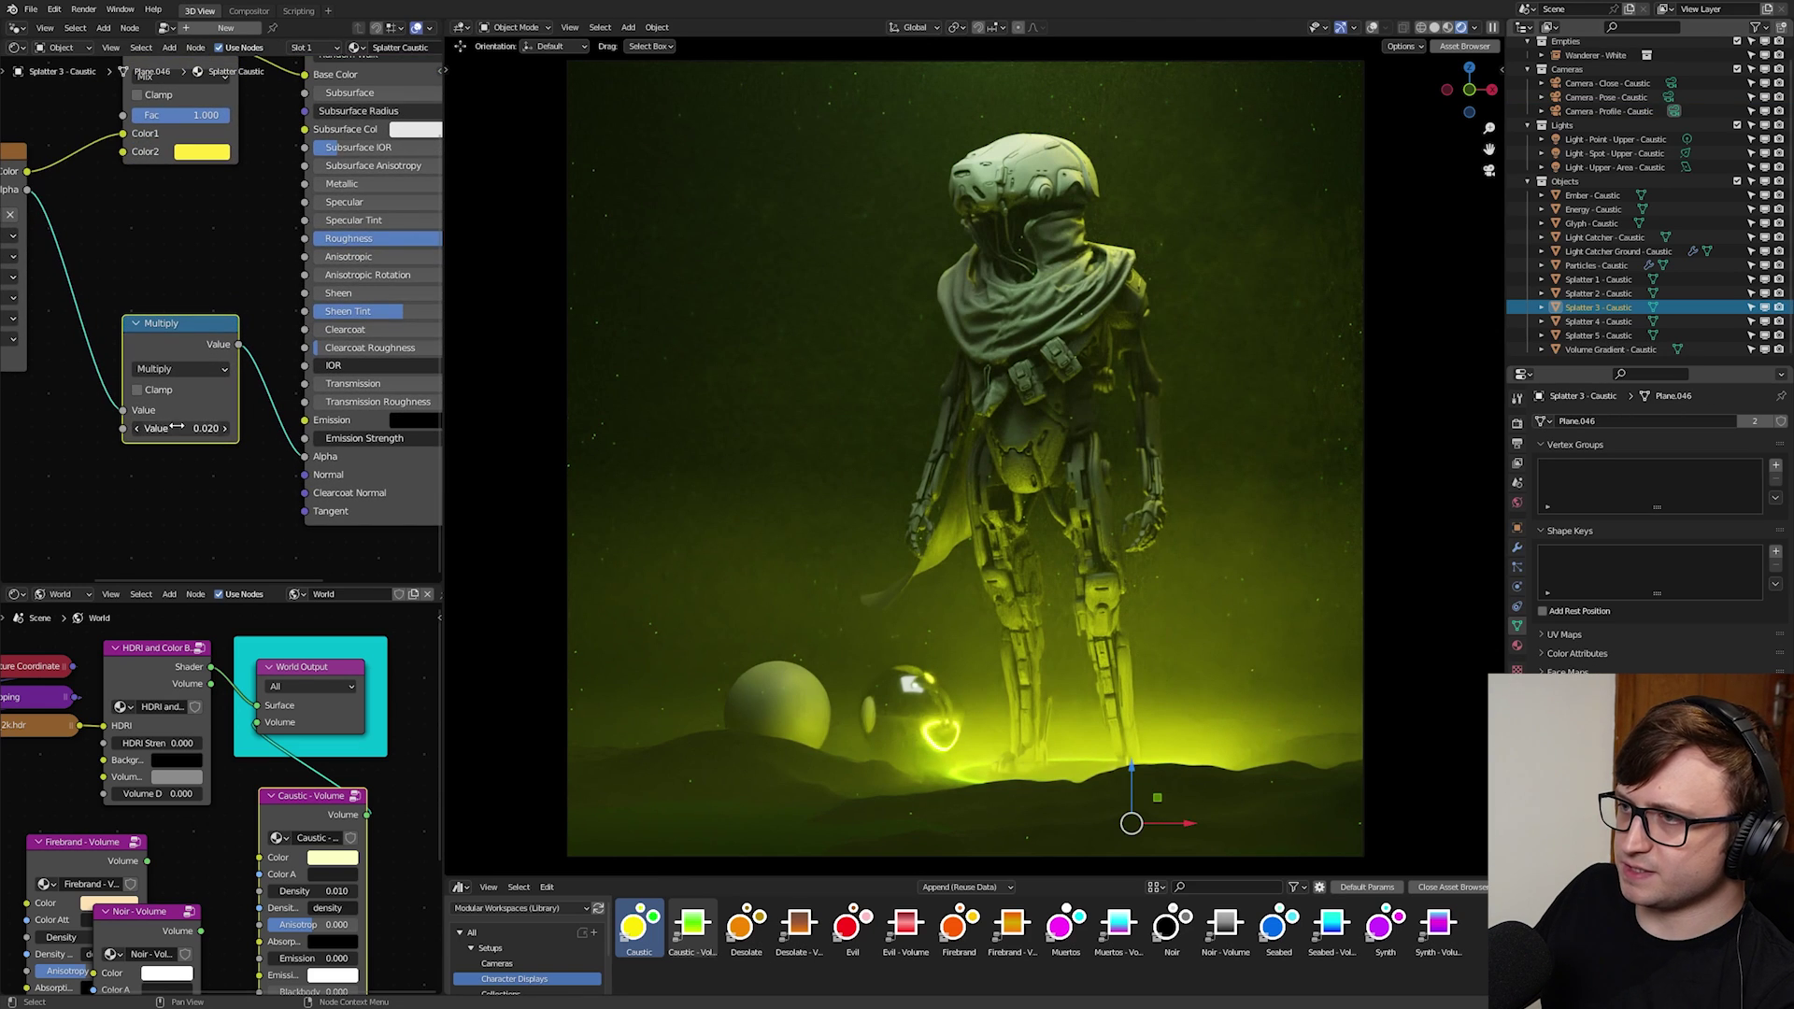
shift+drag(180, 428, 220, 428)
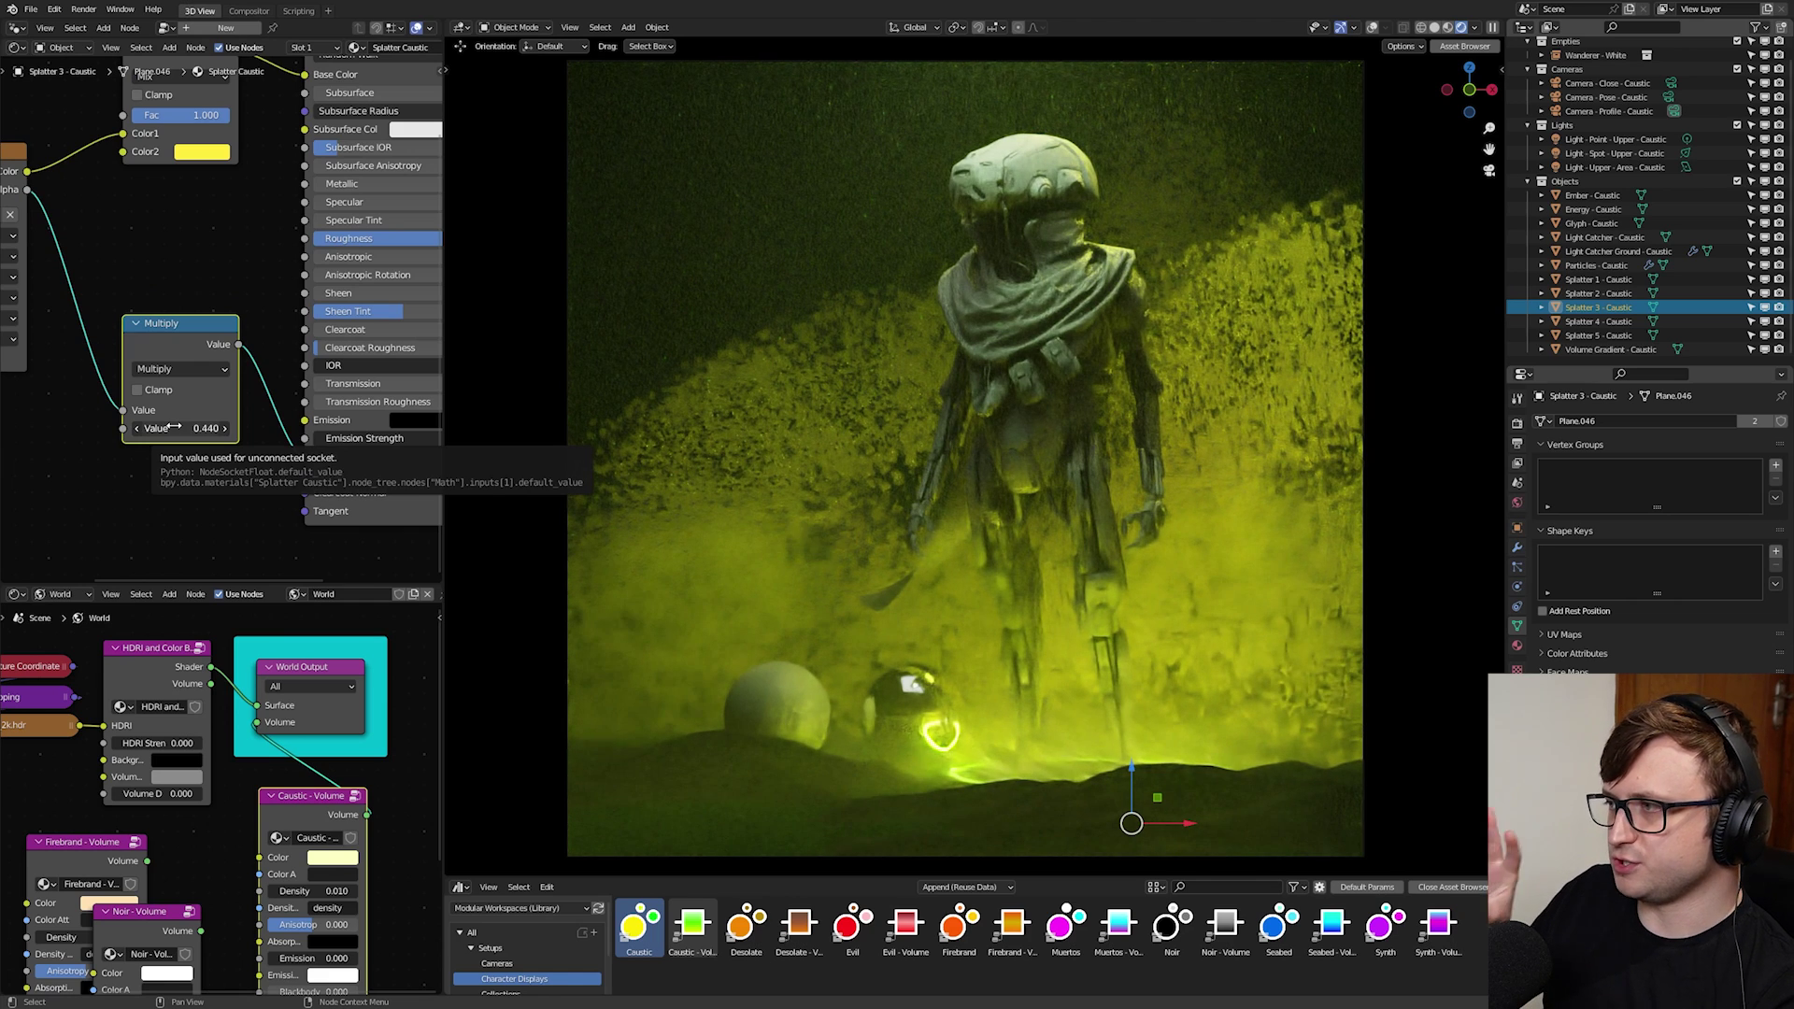
shift+drag(175, 427, 136, 428)
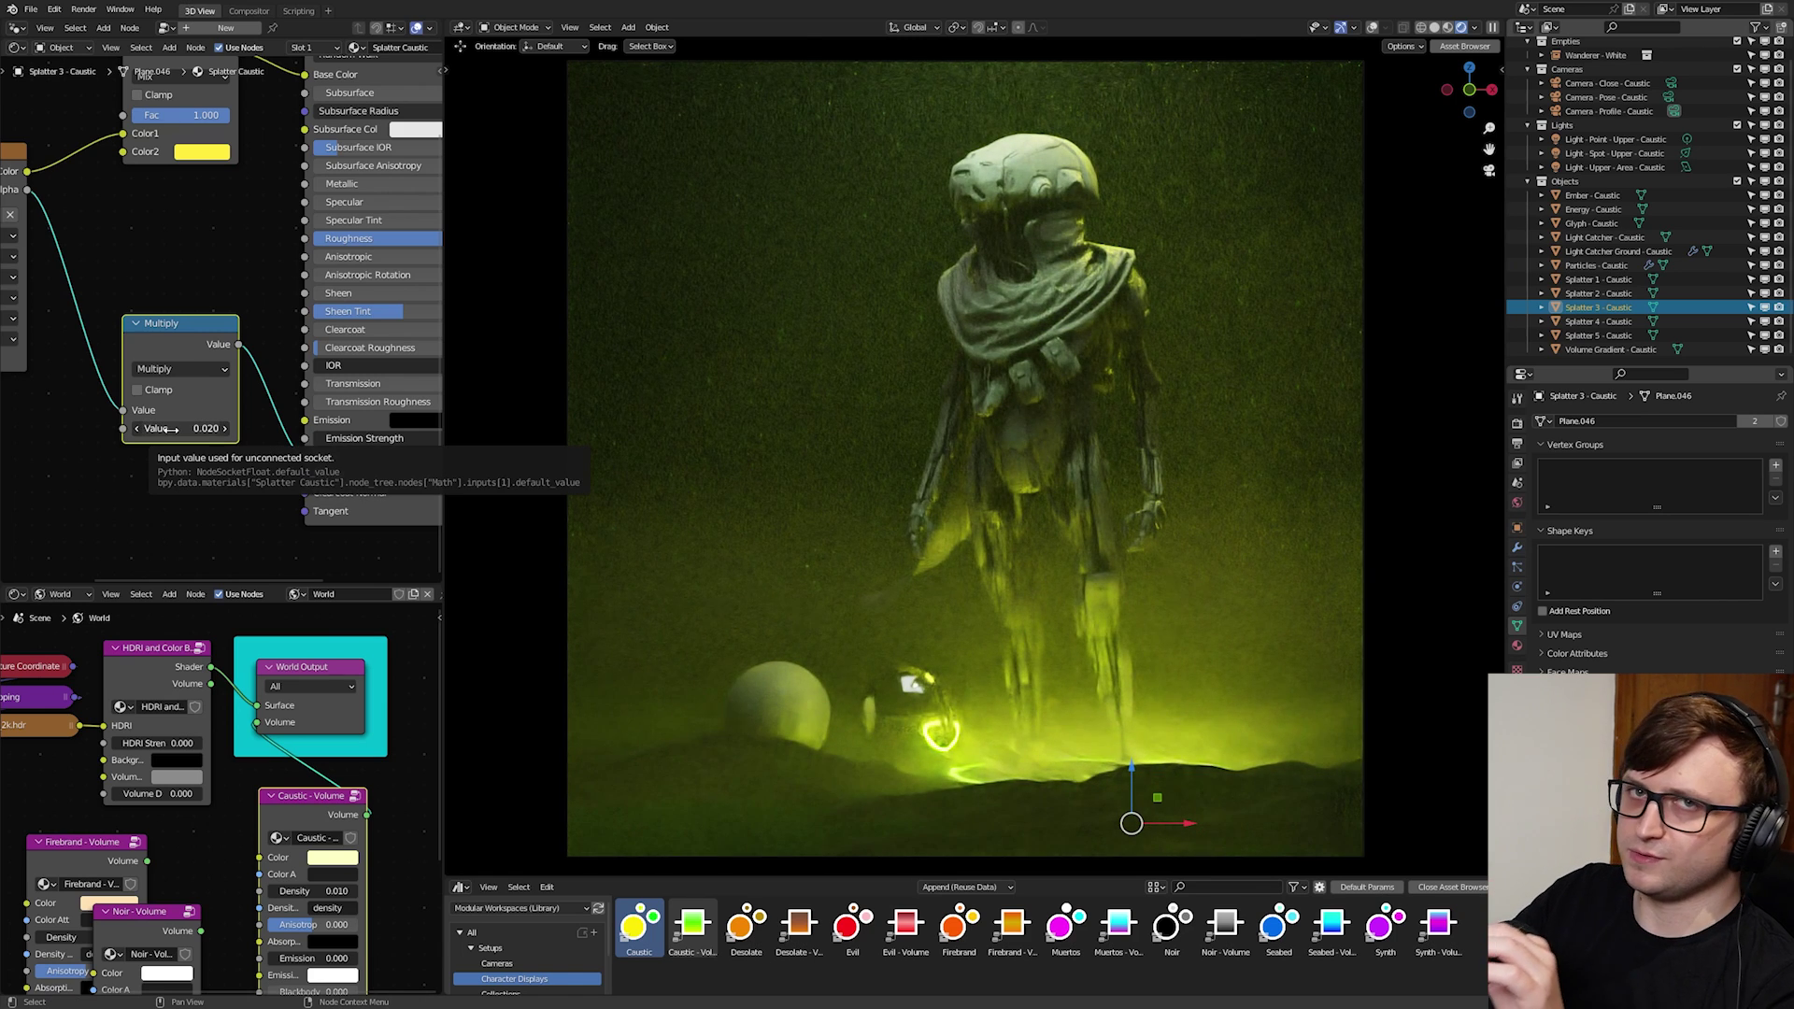
- Select the Particles - Caustic object and examine its geometry nodes network
click(826, 268)
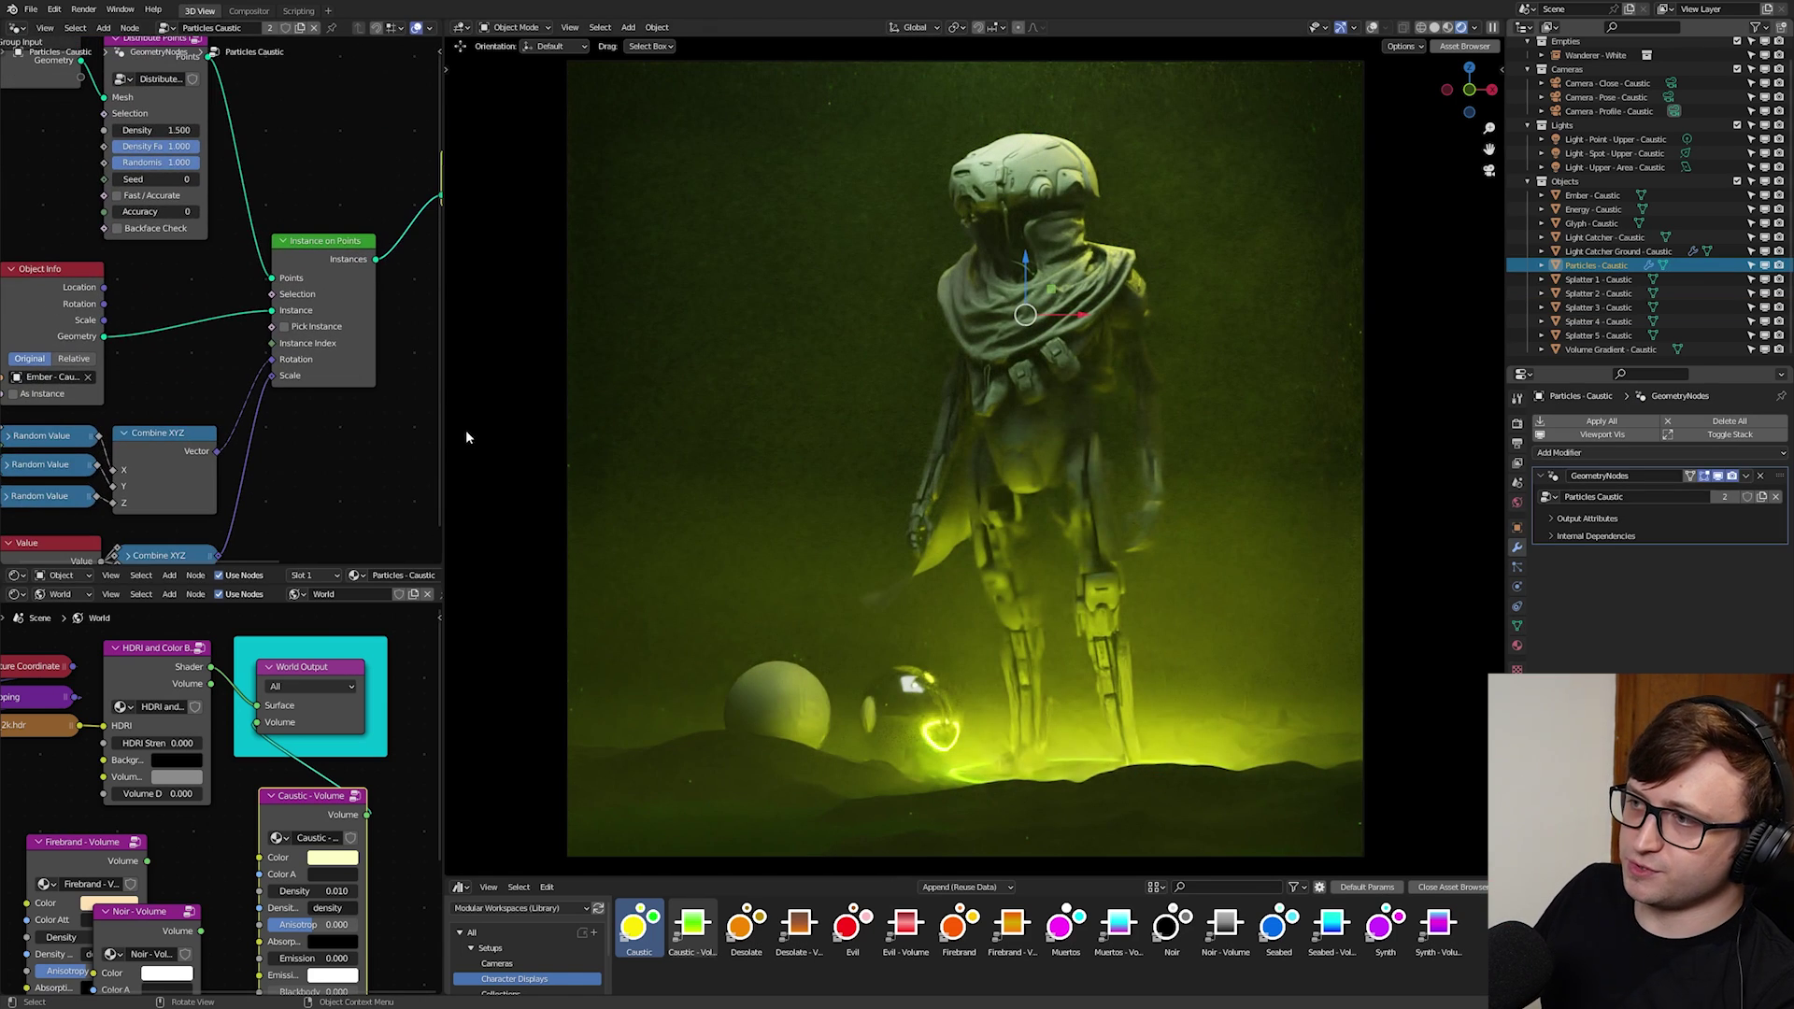
scroll(285, 417, down, 2)
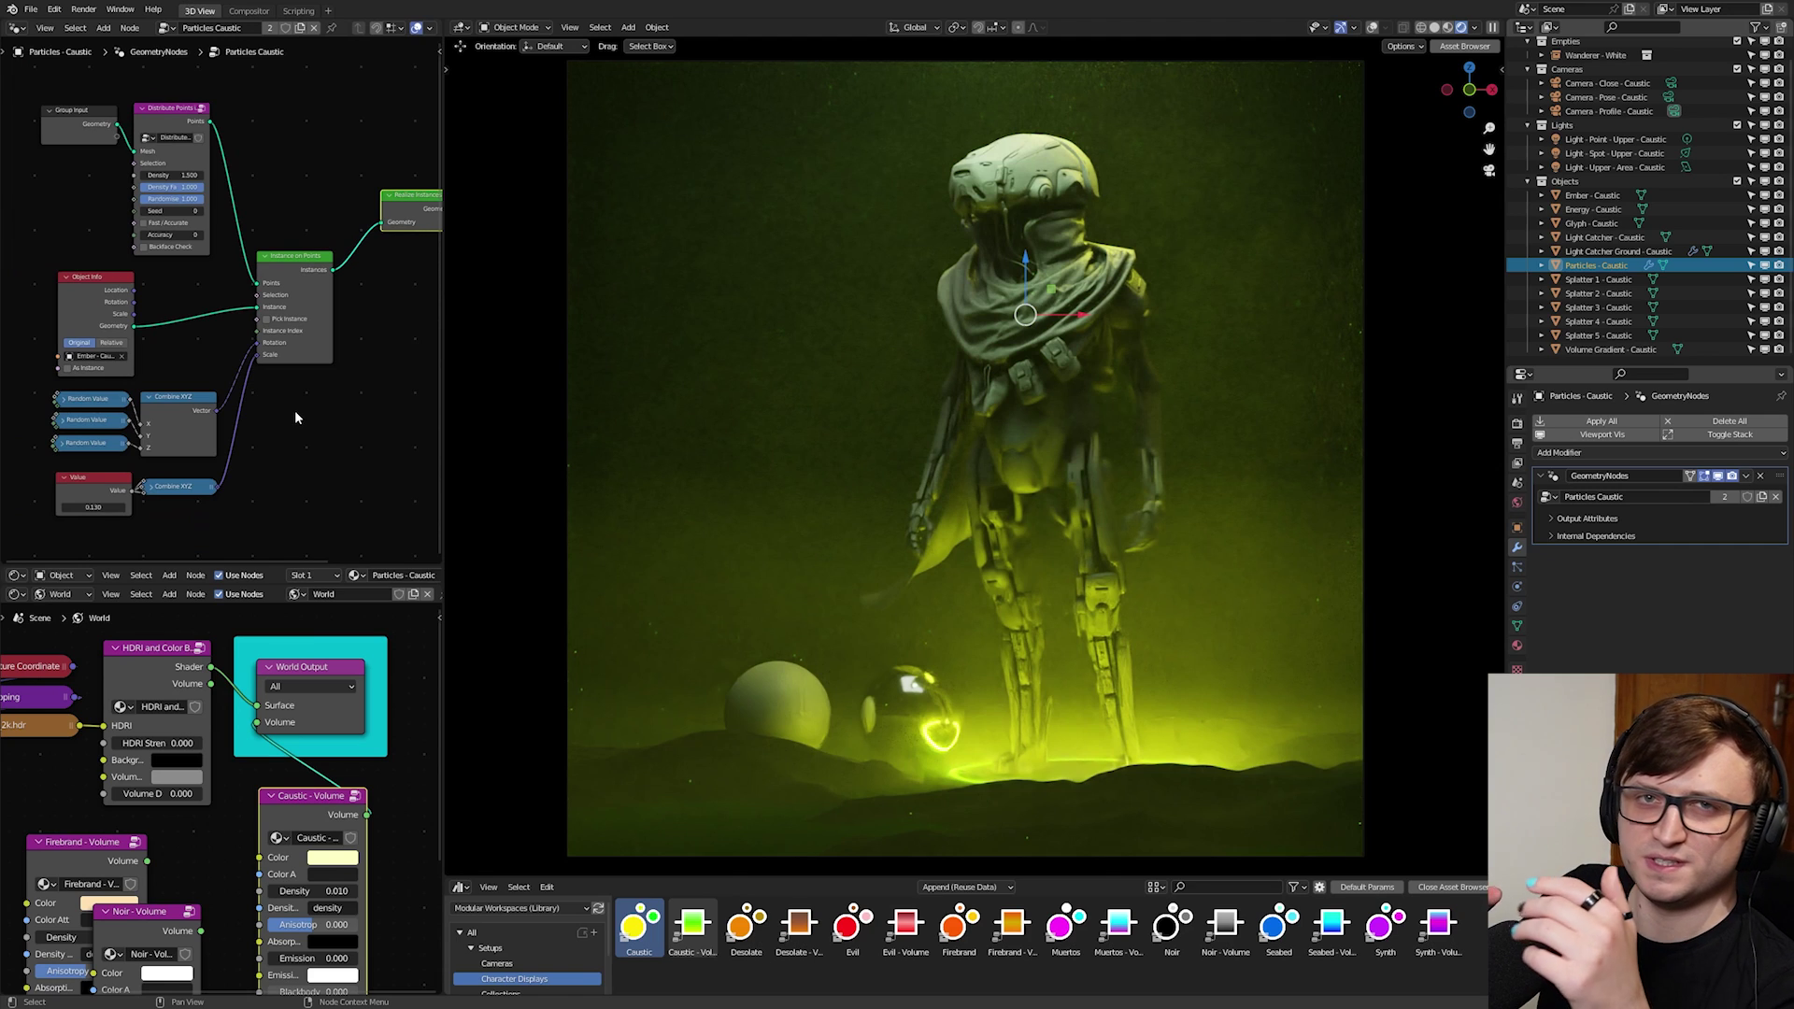
scroll(294, 417, up, 1)
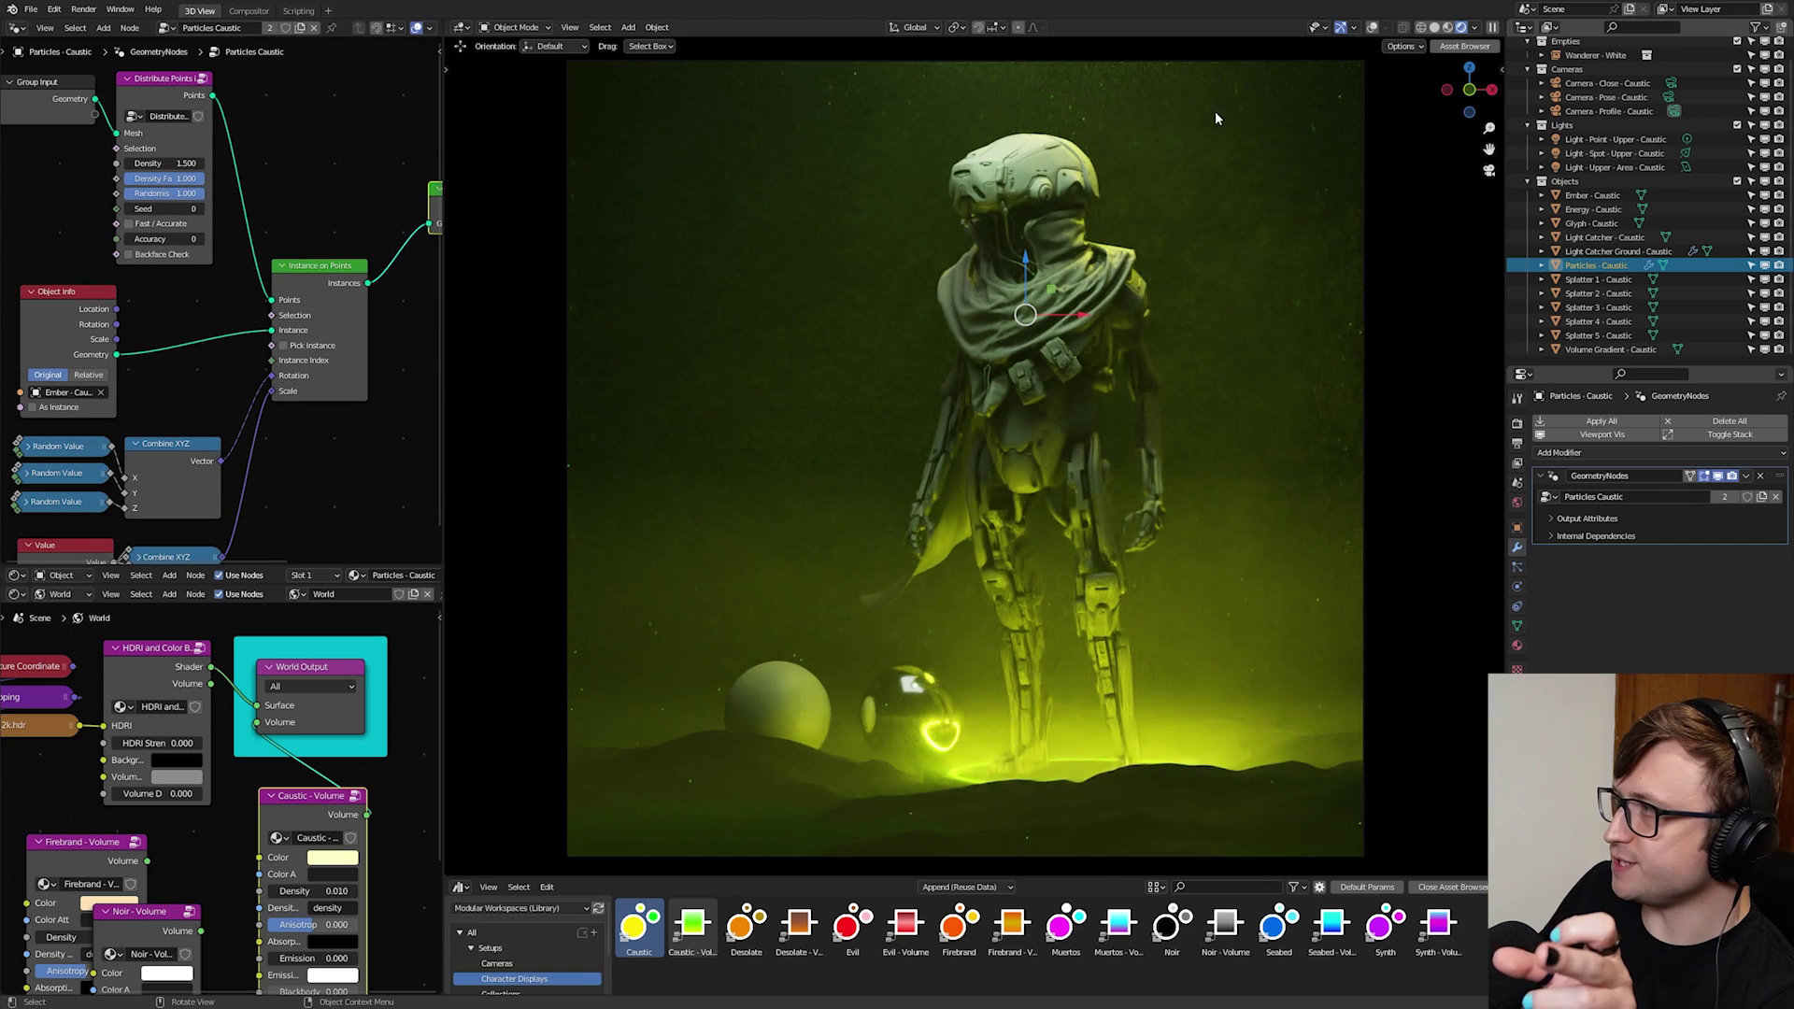
- Select the Ember - Caustic object and move its ColorRamp's green stop to position 0.618
click(1591, 195)
click(1516, 645)
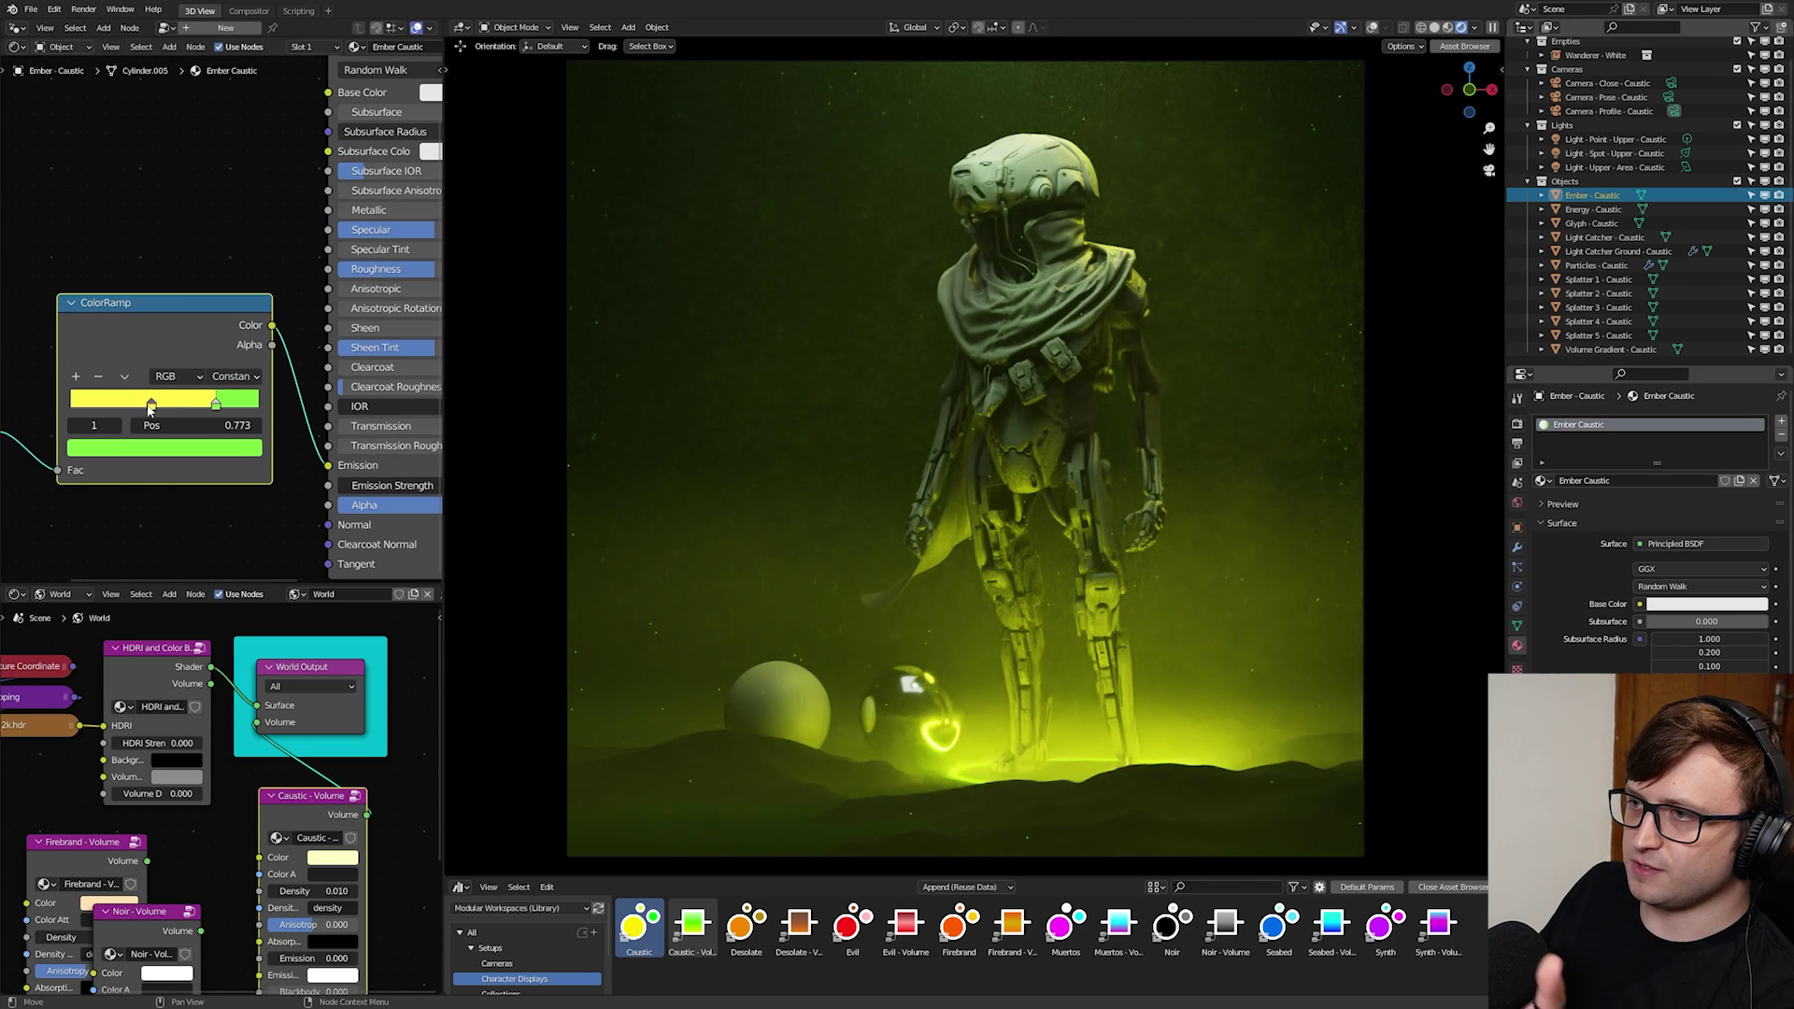
mouse_move(149, 408)
mouse_down()
mouse_move(120, 407)
mouse_move(172, 403)
mouse_up()
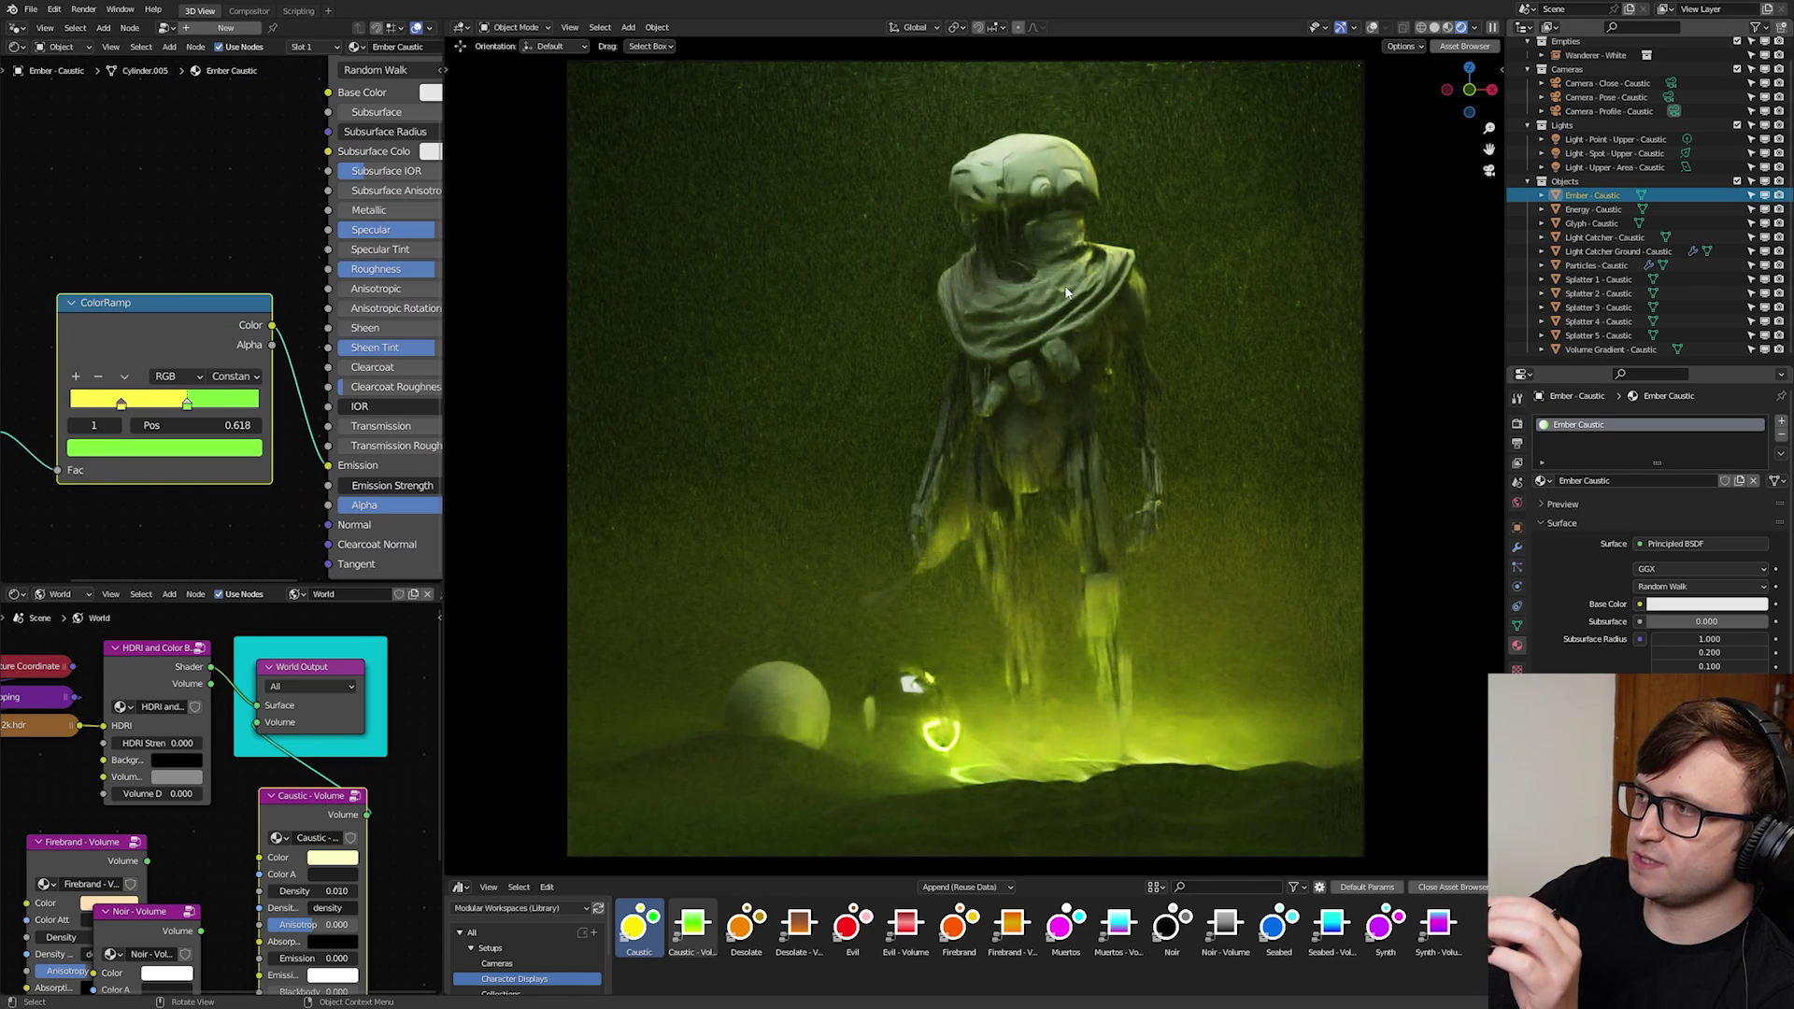
- Try an Emission Strength of 31.500 on the Ember Caustic material and undo the change
middle_drag(215, 475, 164, 414)
middle_drag(298, 445, 232, 443)
drag(233, 443, 299, 443)
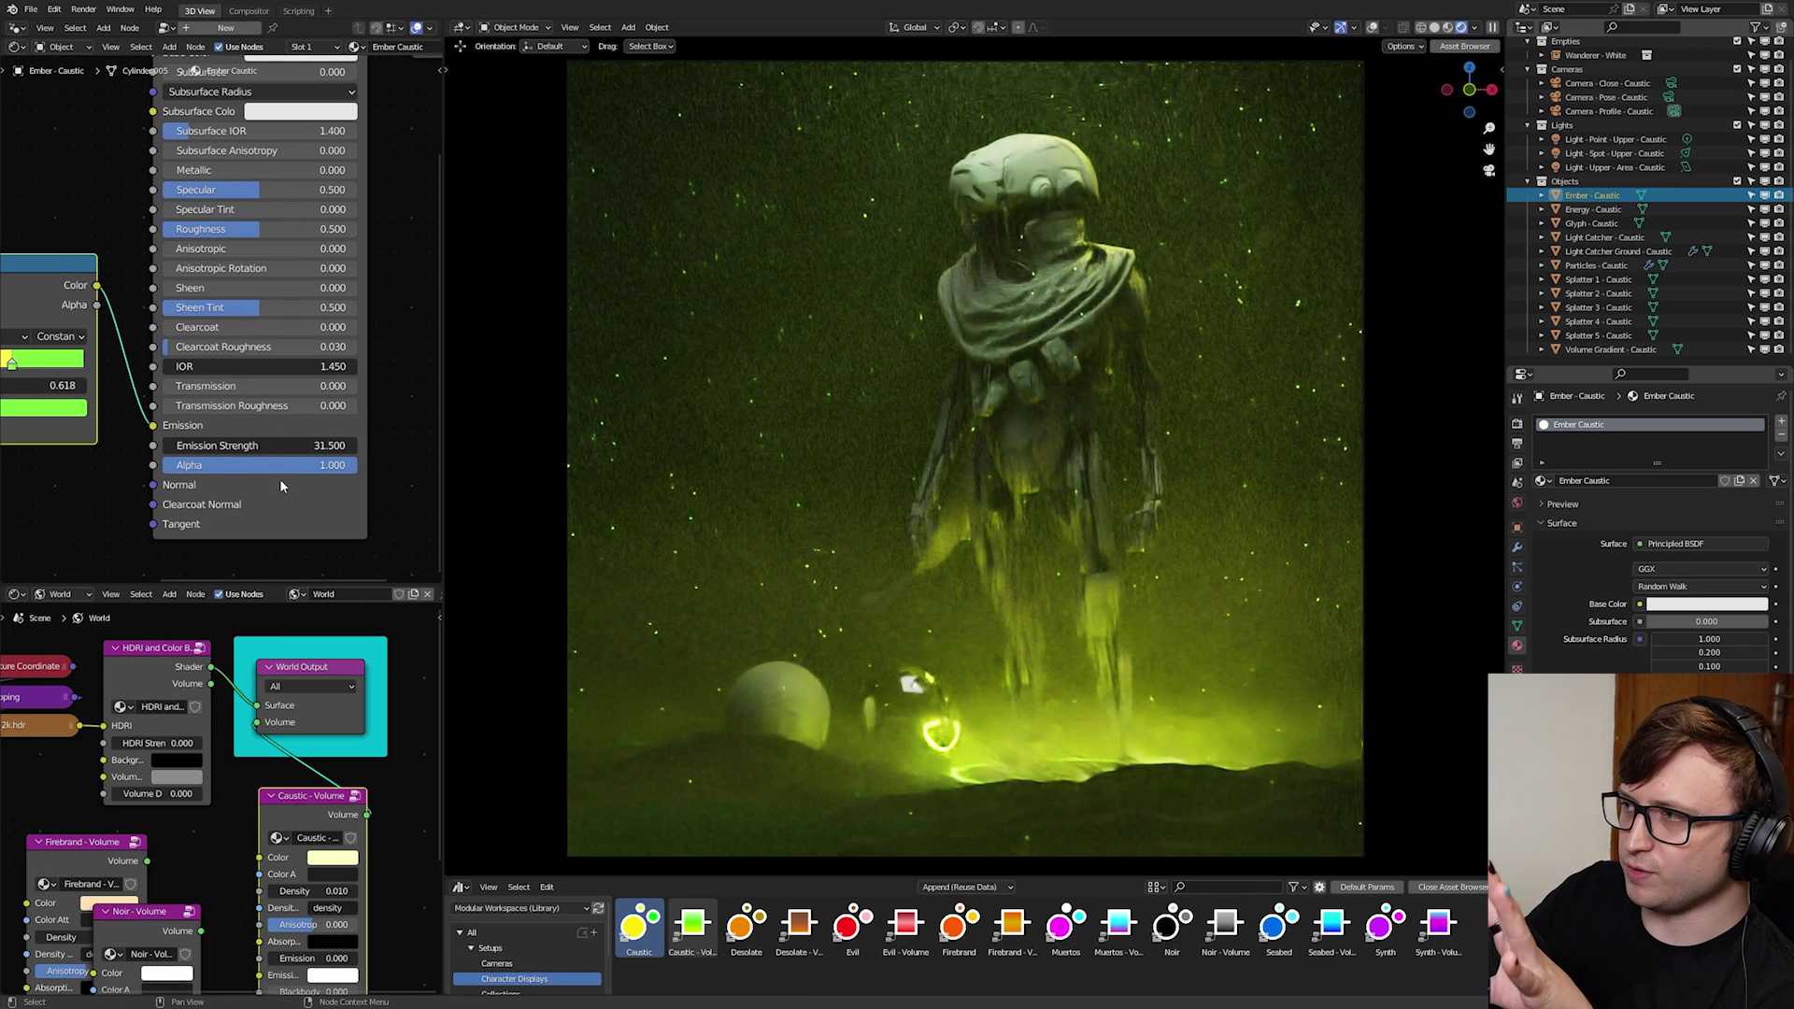
key(ctrl+z)
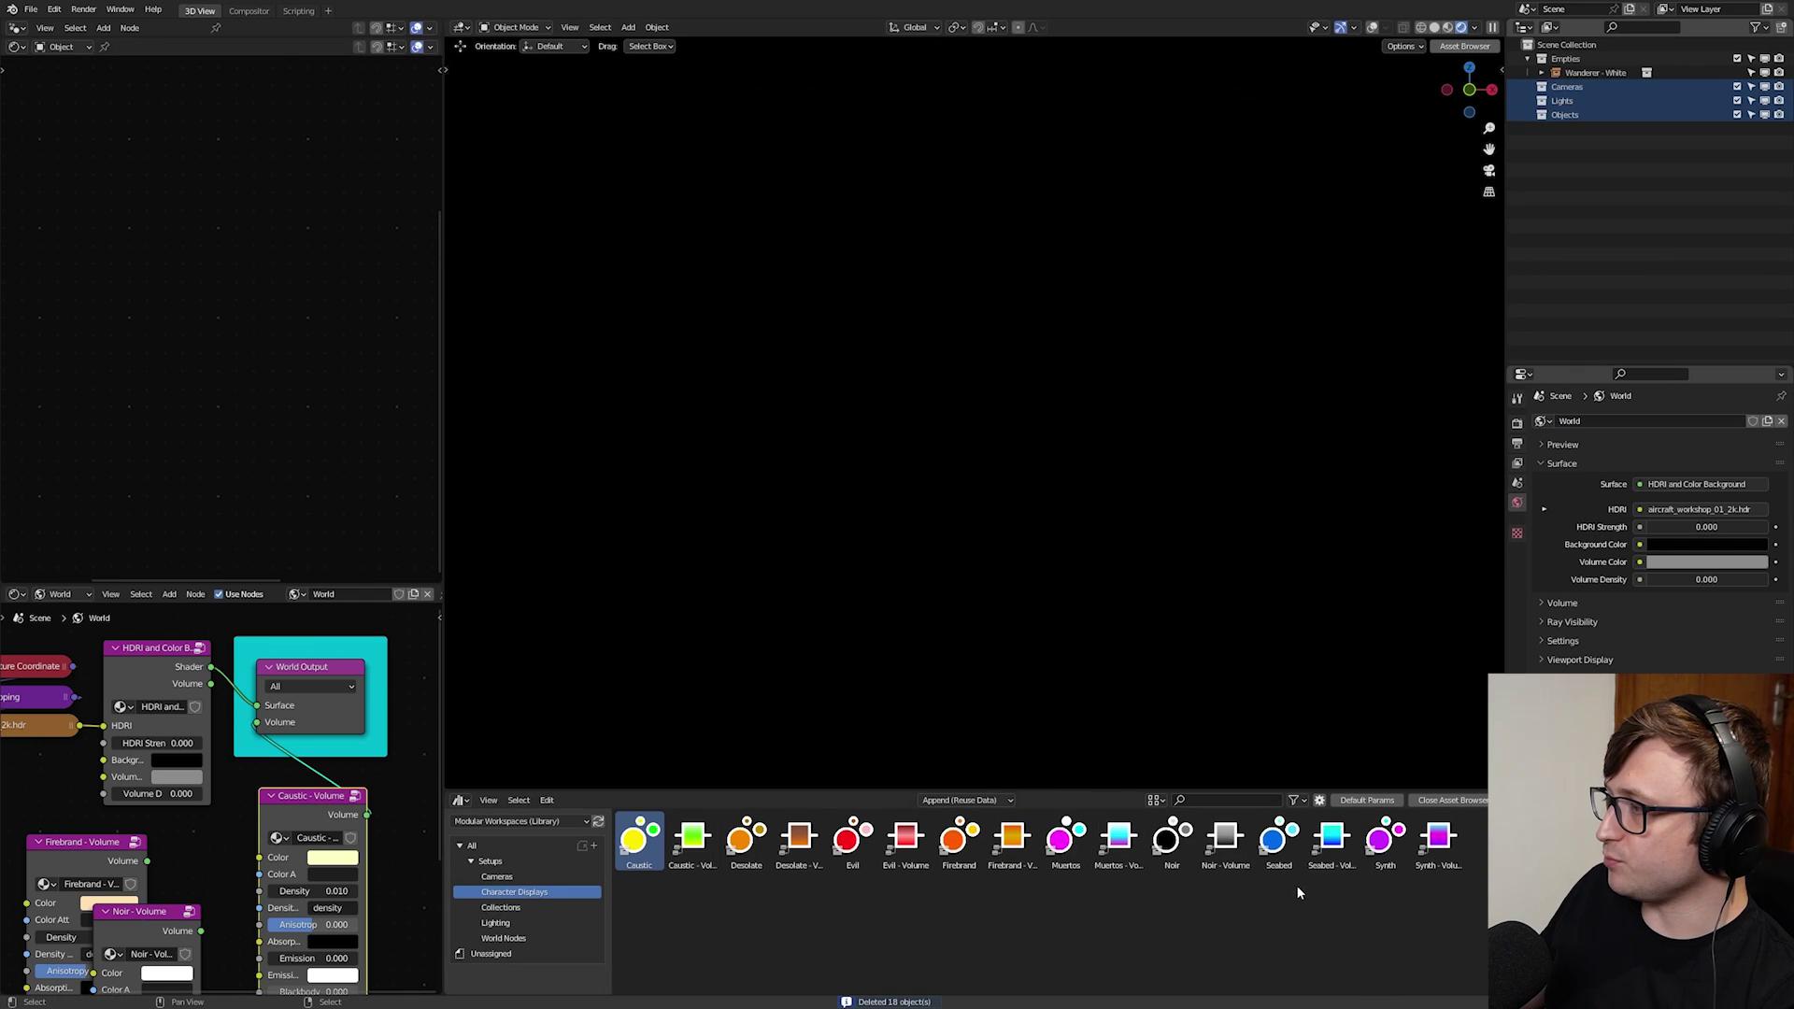
- Link a new Seabed - Volume node to the World Output's Volume in place of Caustic - Volume, and add the Seabed setup around the character
drag(258, 722, 180, 848)
drag(1332, 839, 268, 819)
drag(375, 837, 318, 740)
drag(1278, 838, 1224, 409)
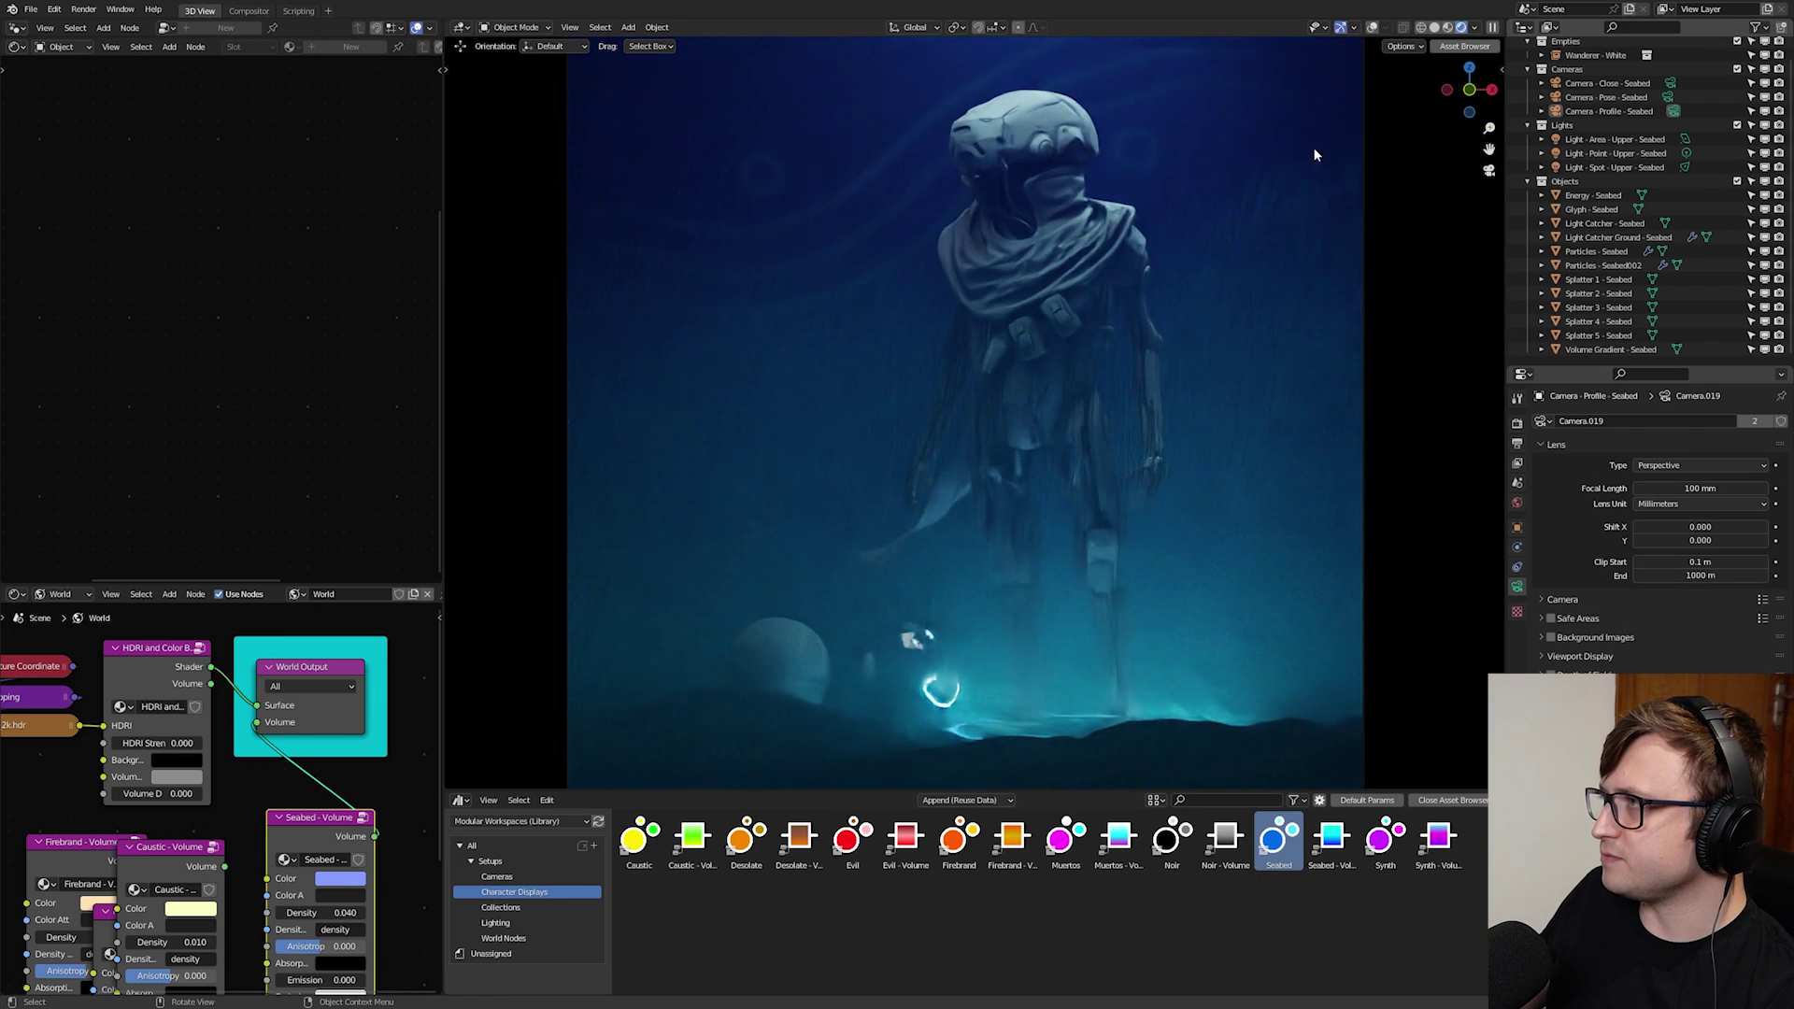
- Fly the Seabed profile camera in and around the character to frame its upper body from the side
key(shift+grave)
key(w)
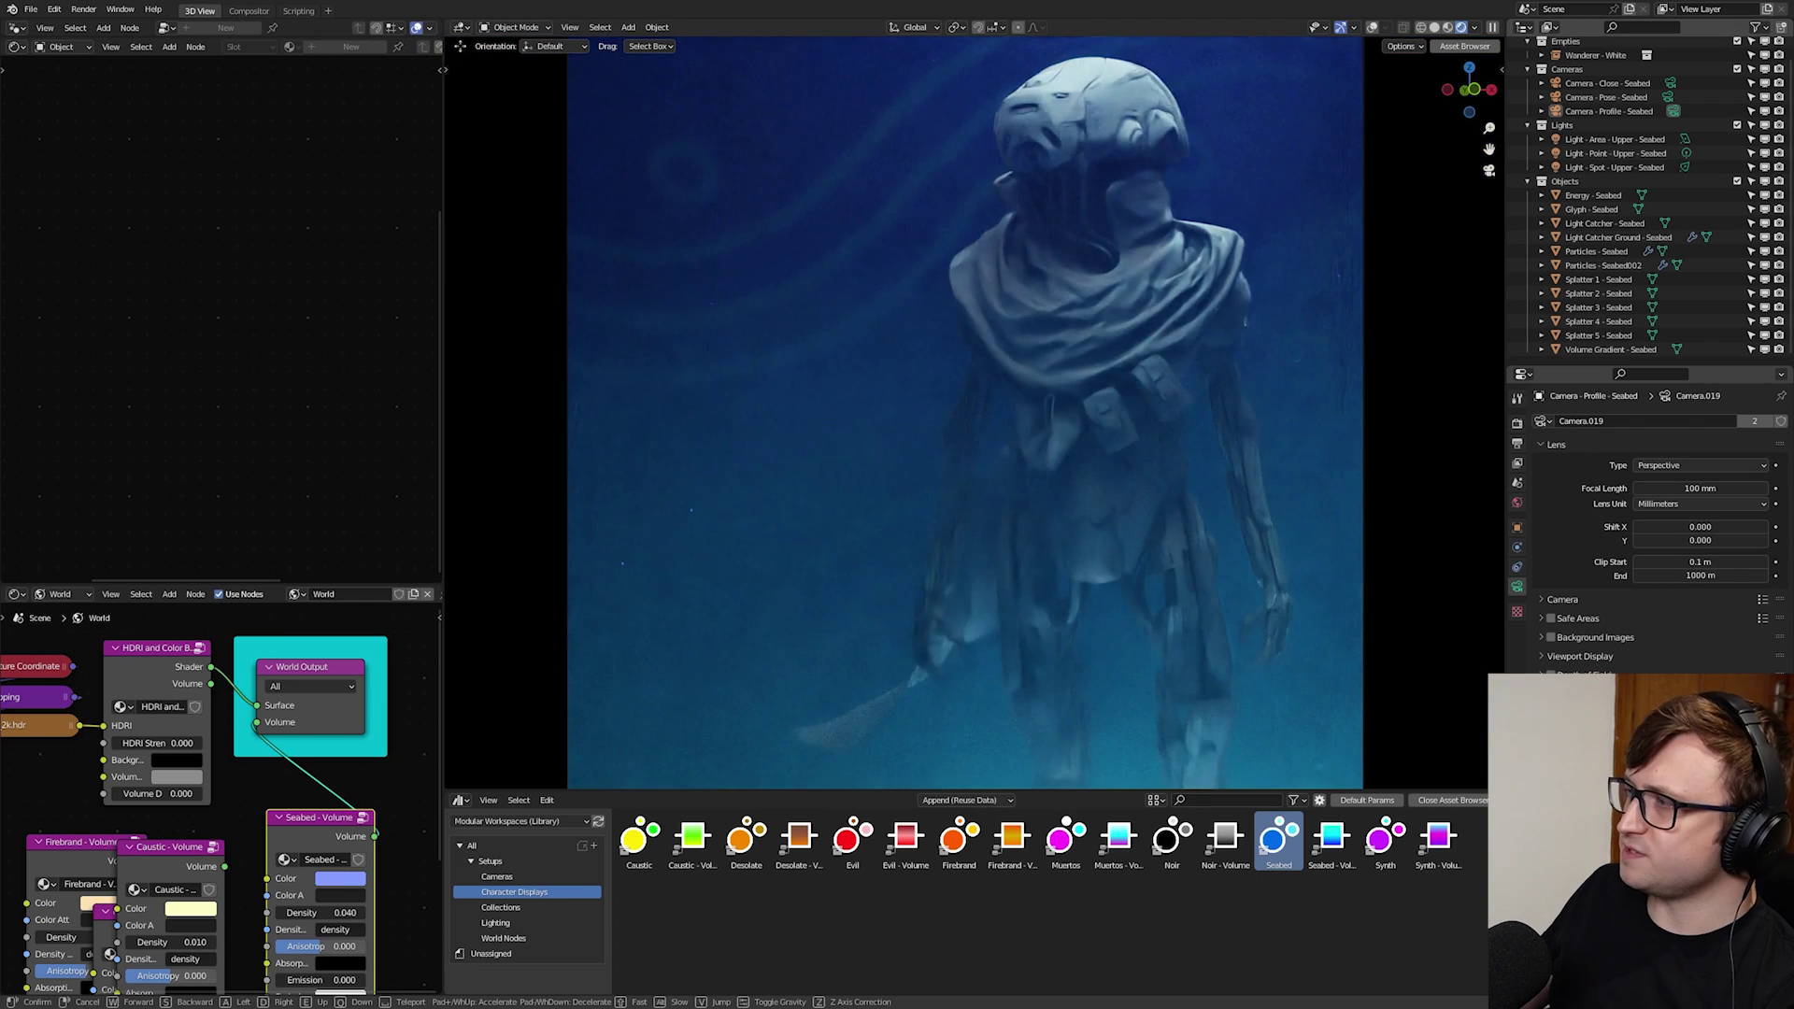
key(a)
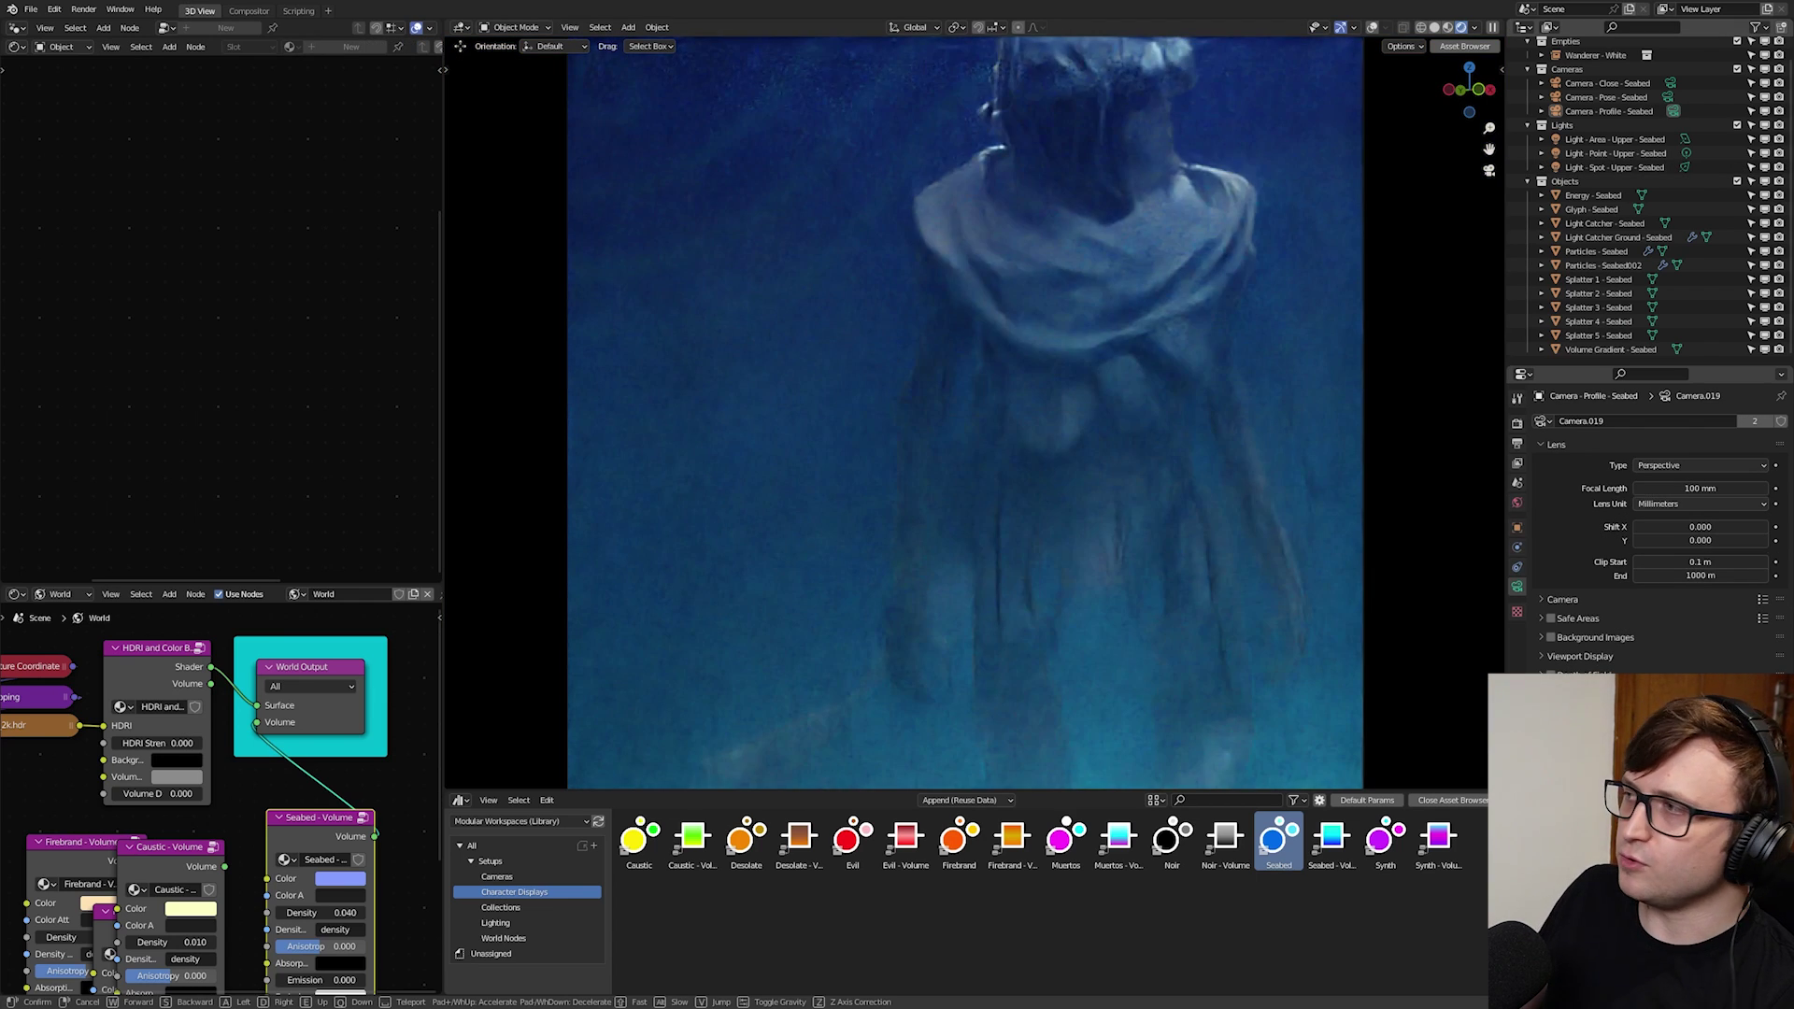
key(a)
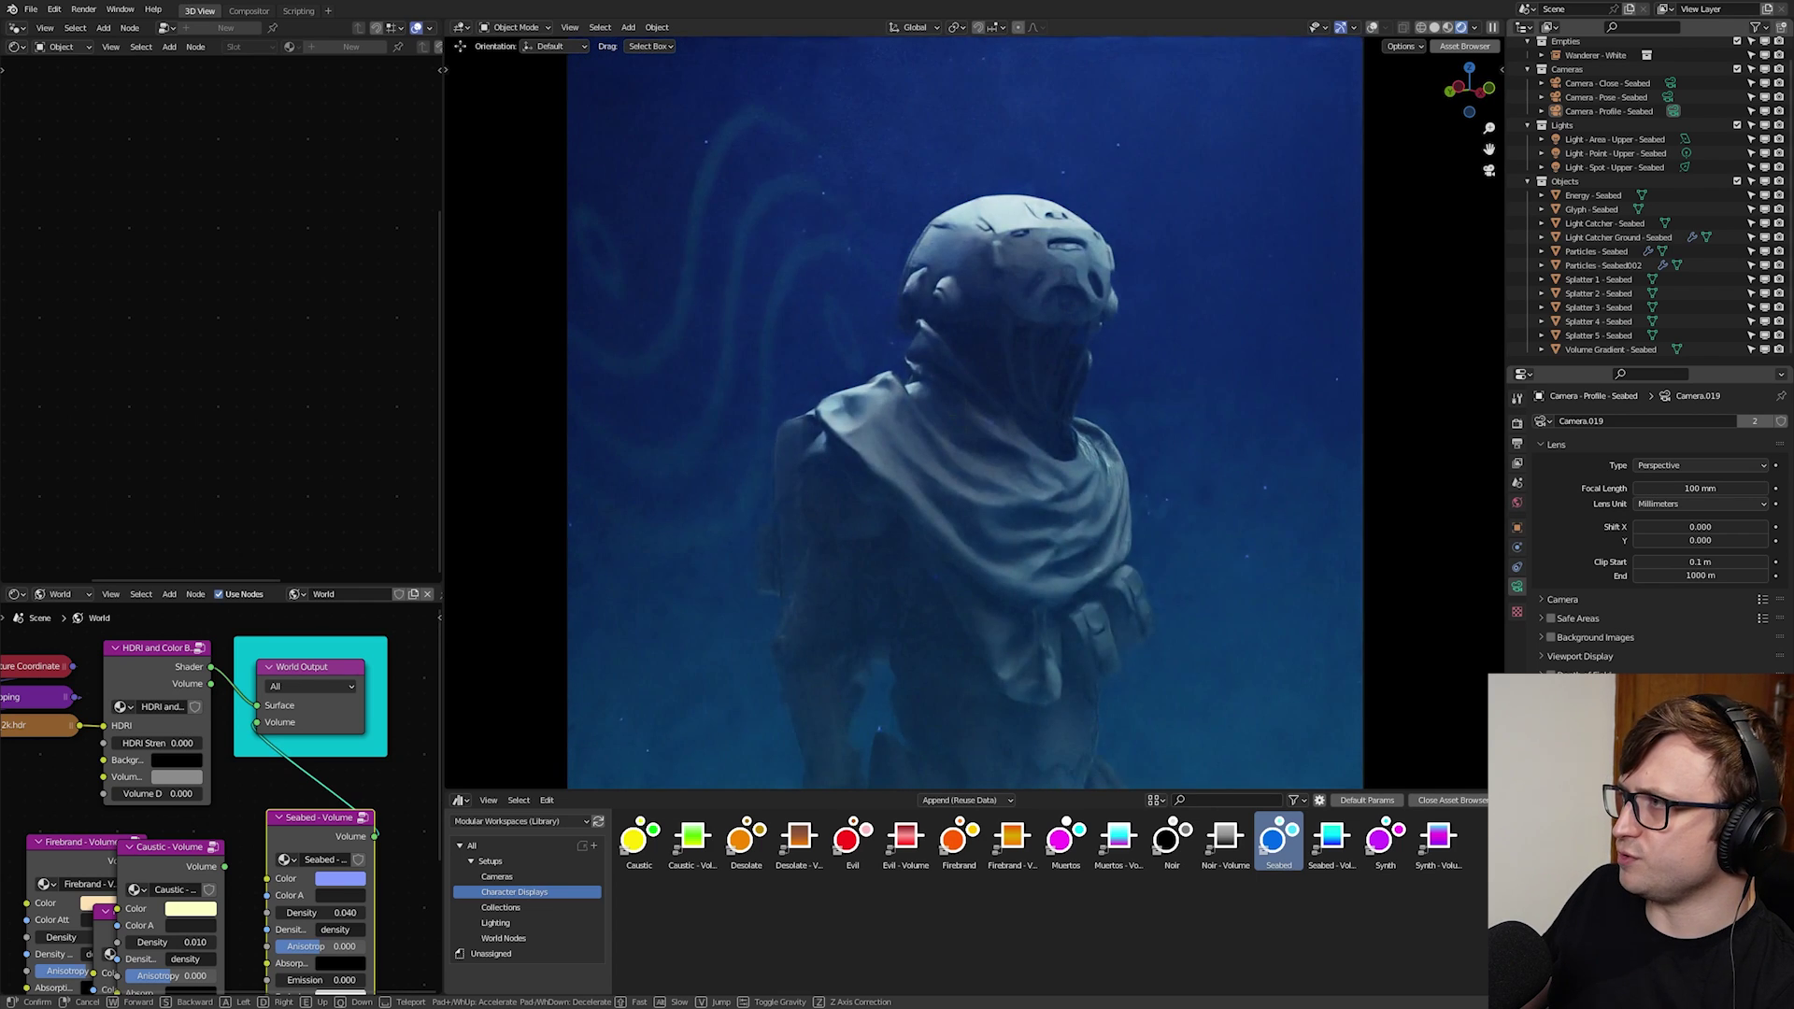
key(s)
key(w)
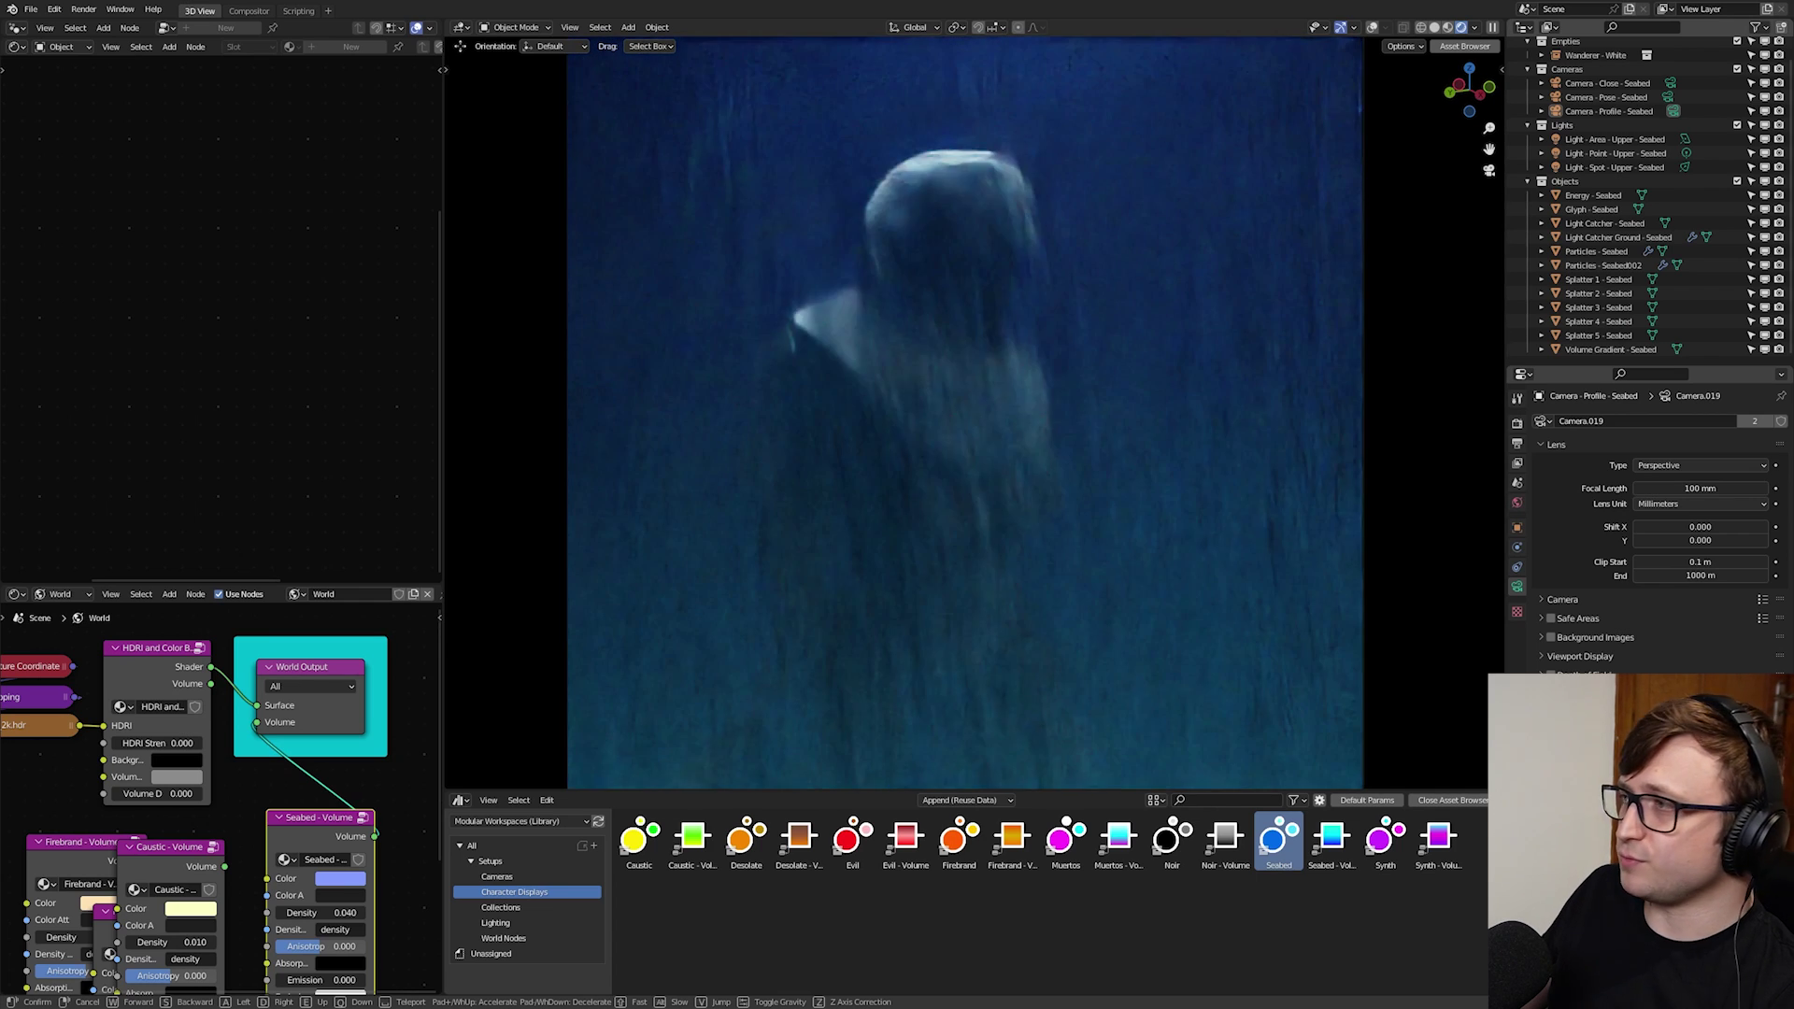
key(q)
click(1187, 482)
- Hide Volume Gradient - Seabed in the viewport and tilt a new Bezier circle diagonally around the character's torso
click(1765, 349)
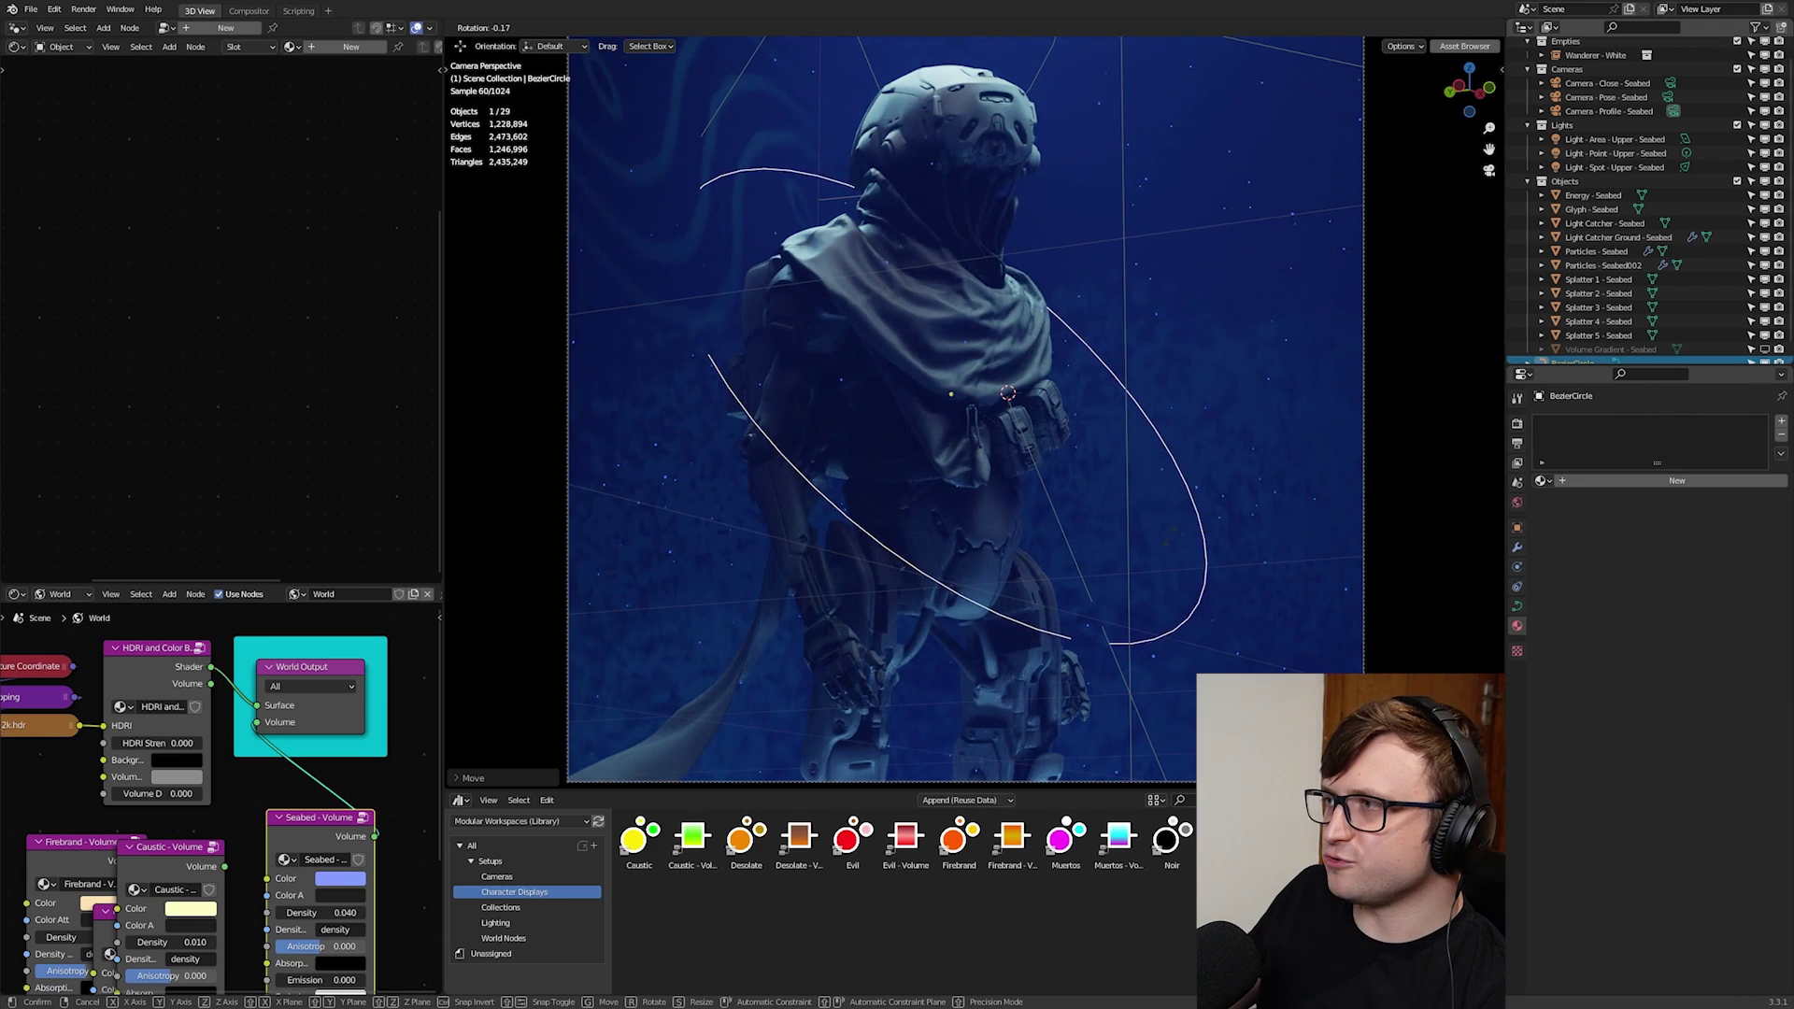
key(r)
key(Return)
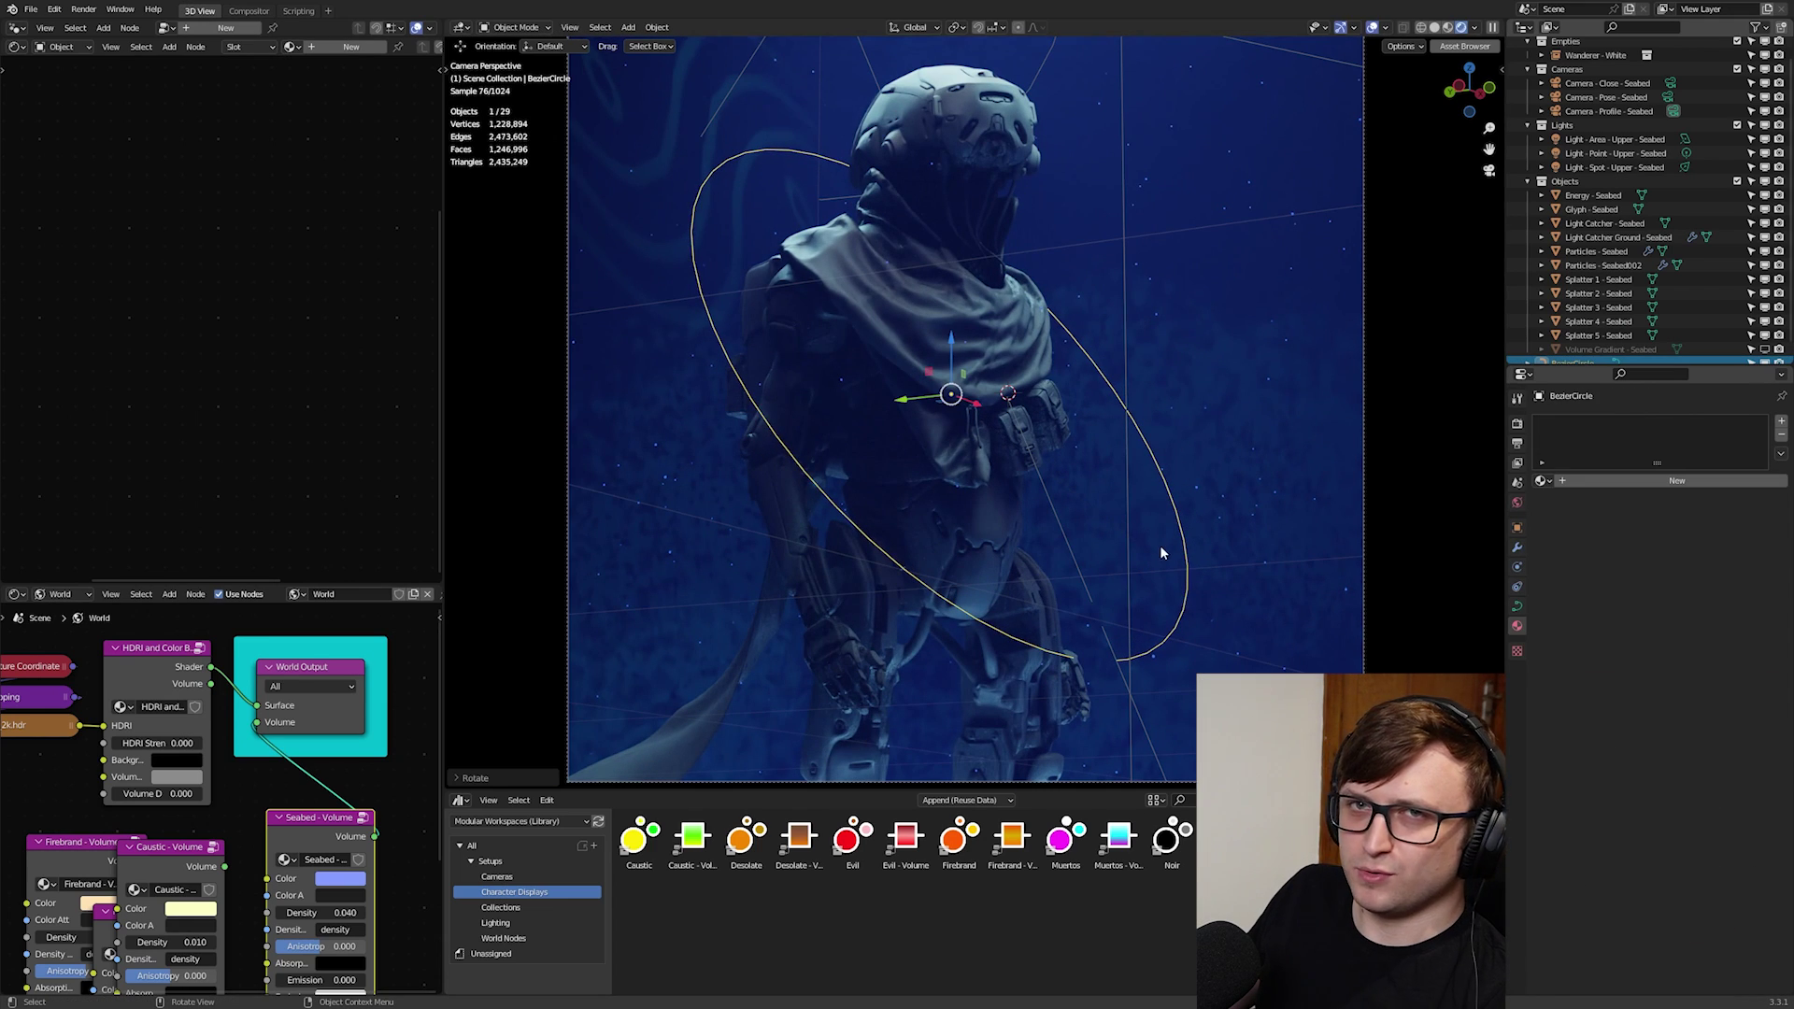
- Give the Bezier circle thickness with a small bevel depth in its curve geometry
click(1517, 606)
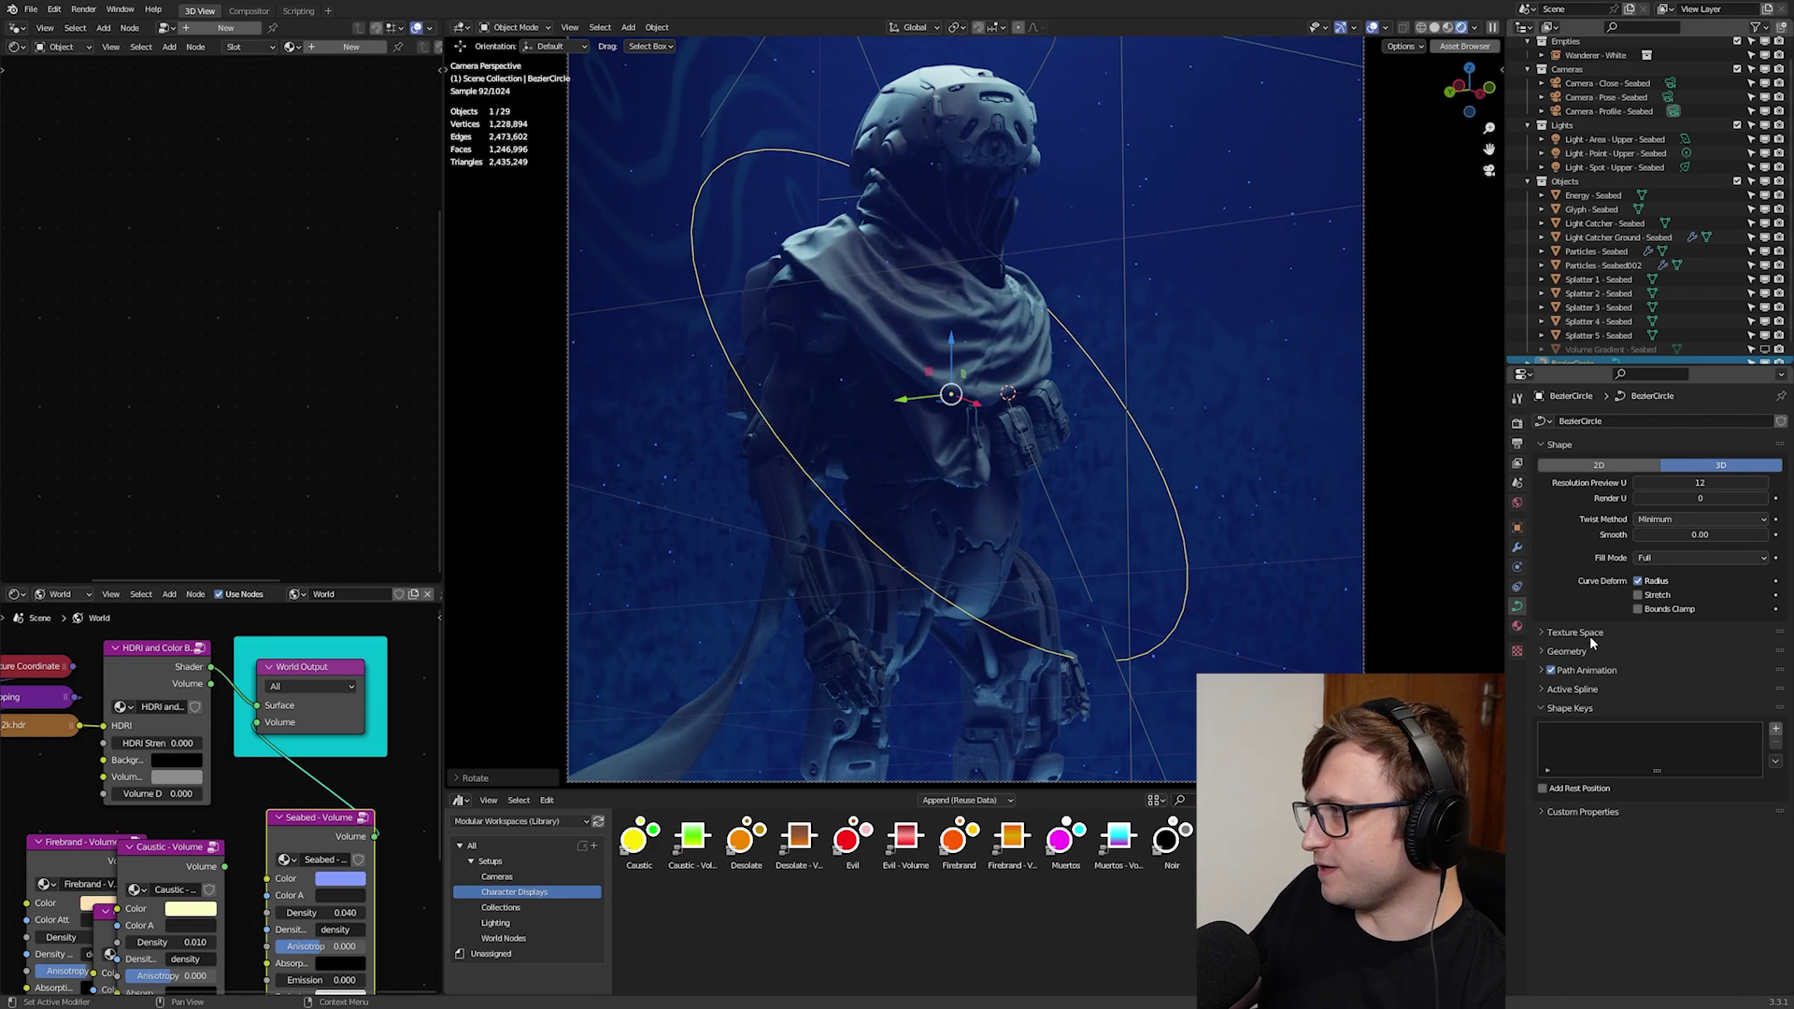
click(1579, 651)
drag(1699, 794, 1705, 794)
- Set the Emission Strength of the circle's Emissive Seabed material to 50 and free-rotate the ring
click(1517, 625)
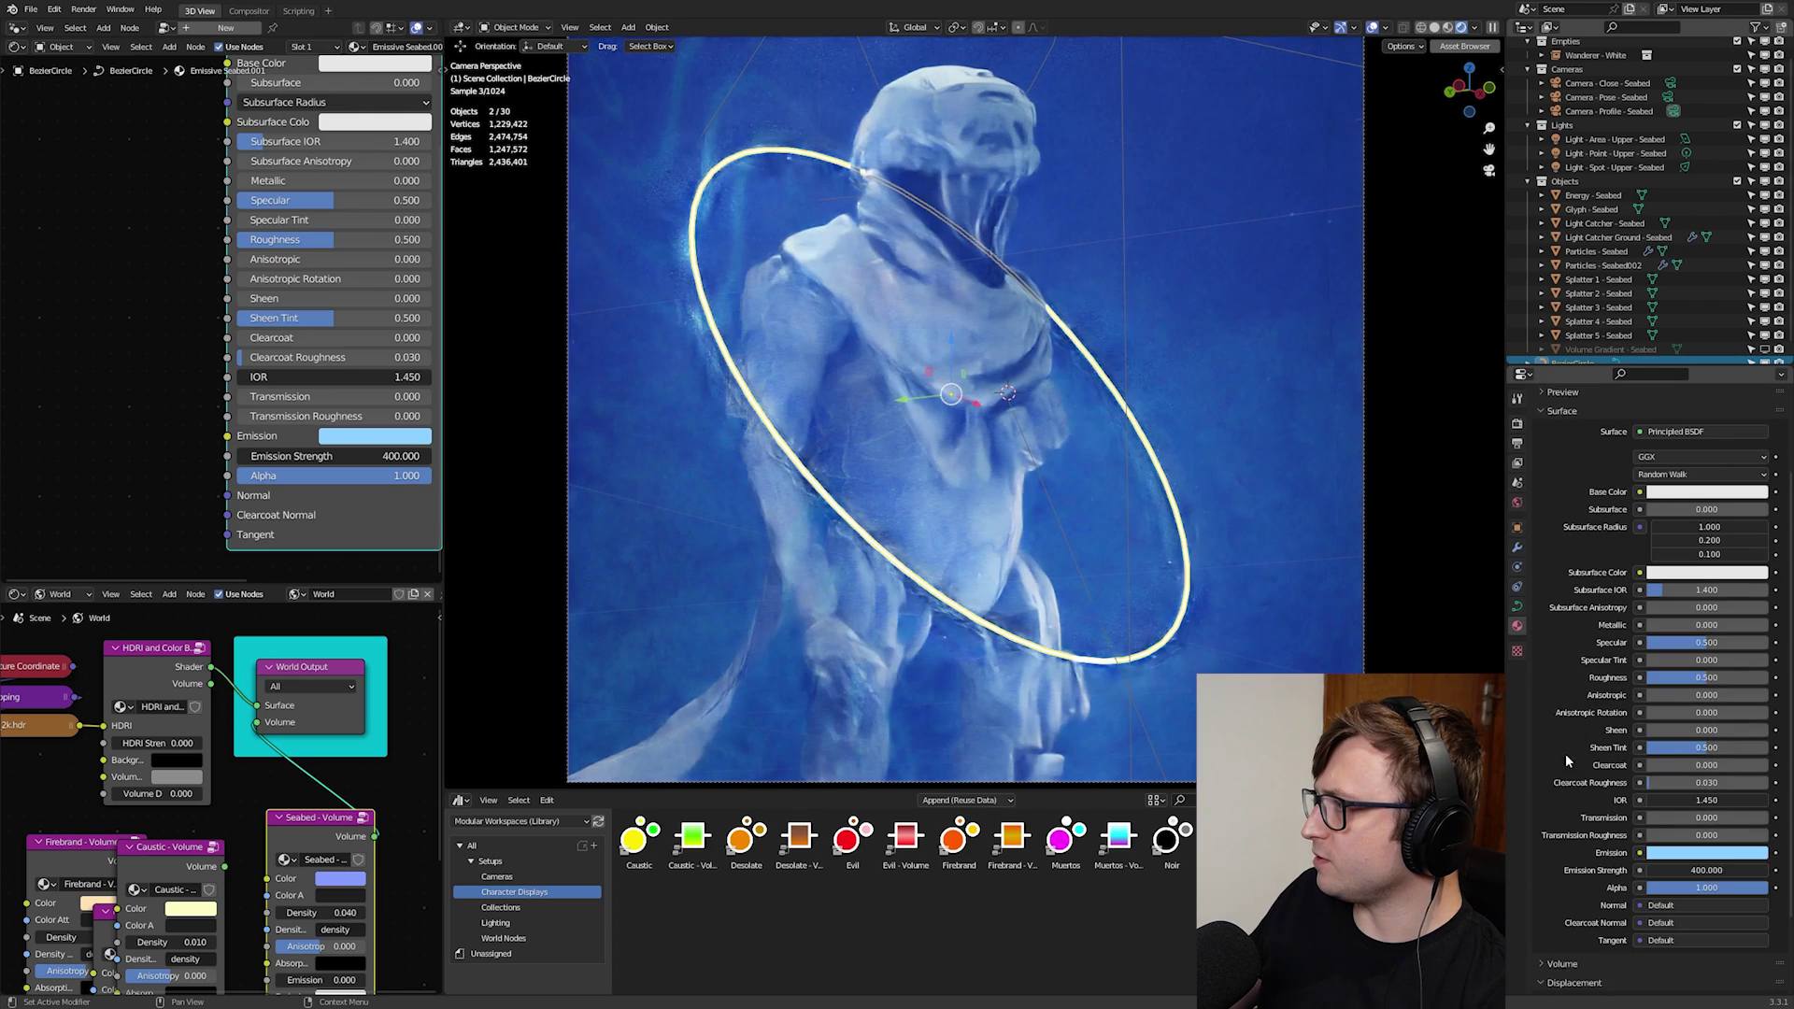
scroll(1566, 755, down, 3)
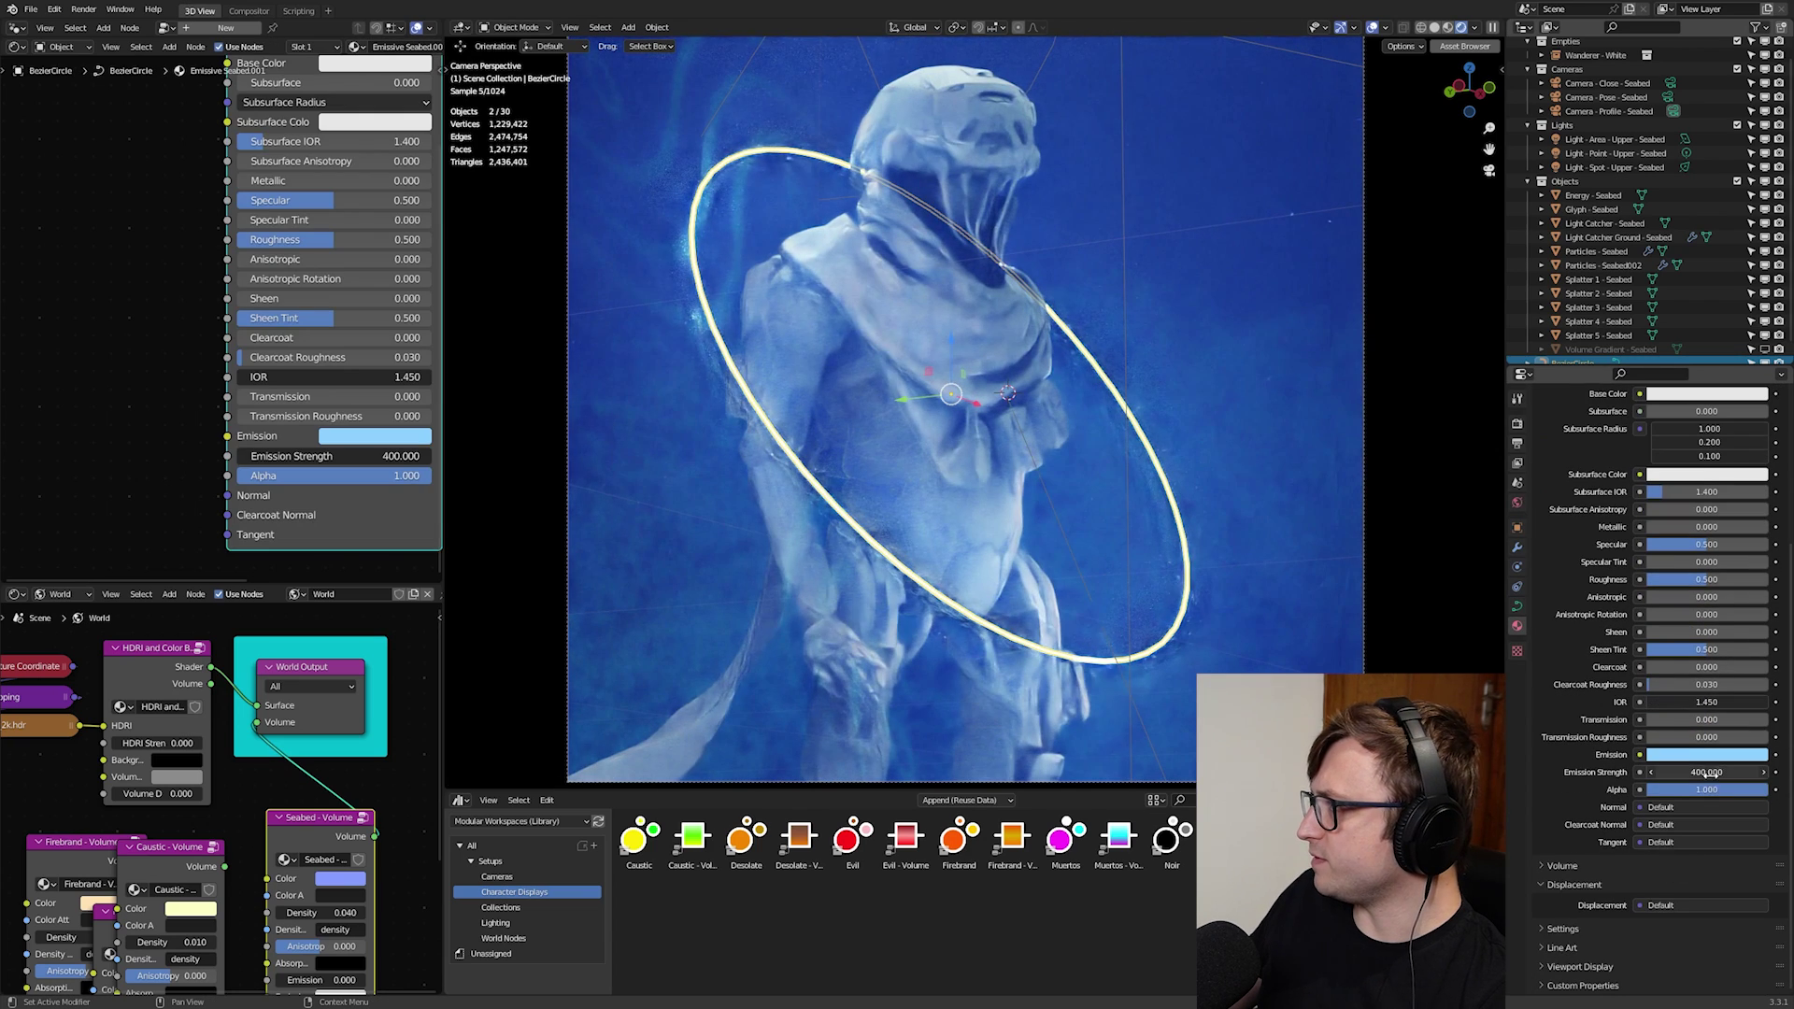
click(1711, 771)
text(50)
key(Return)
key(r)
key(r)
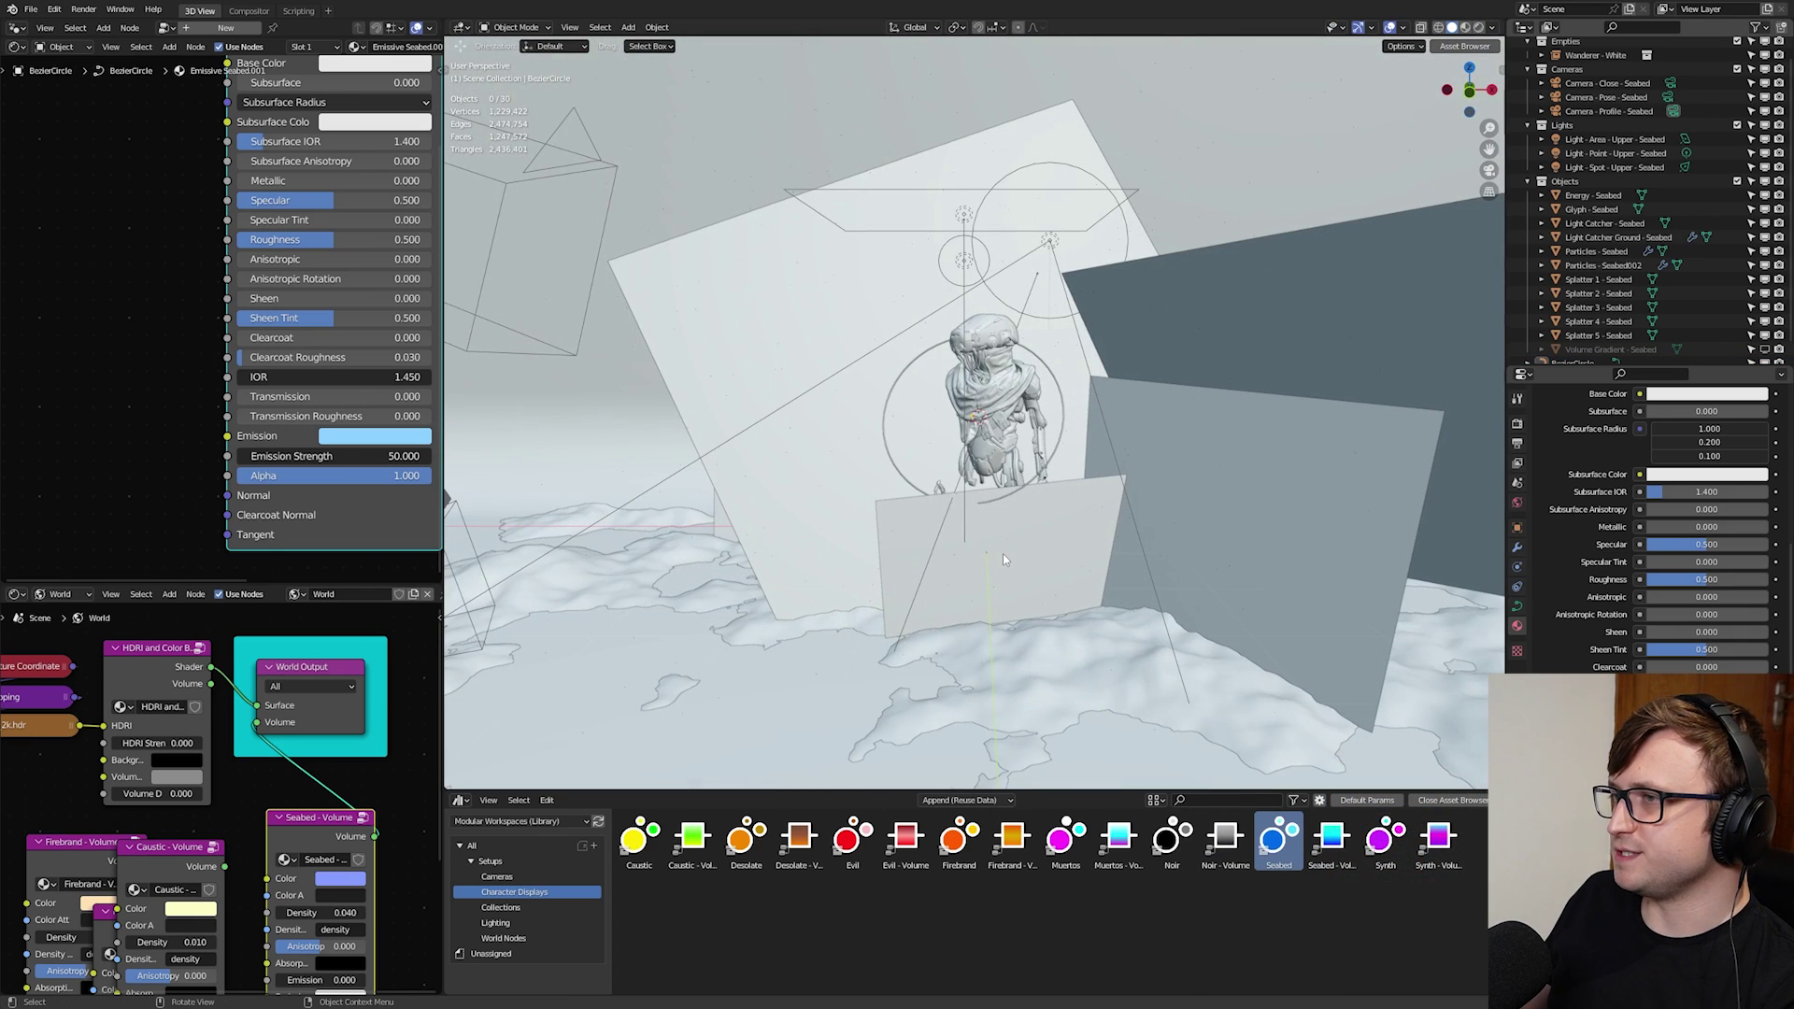
- Clear the Seabed cameras, lights and objects from the scene, keeping the Wanderer character
middle_drag(849, 527, 974, 526)
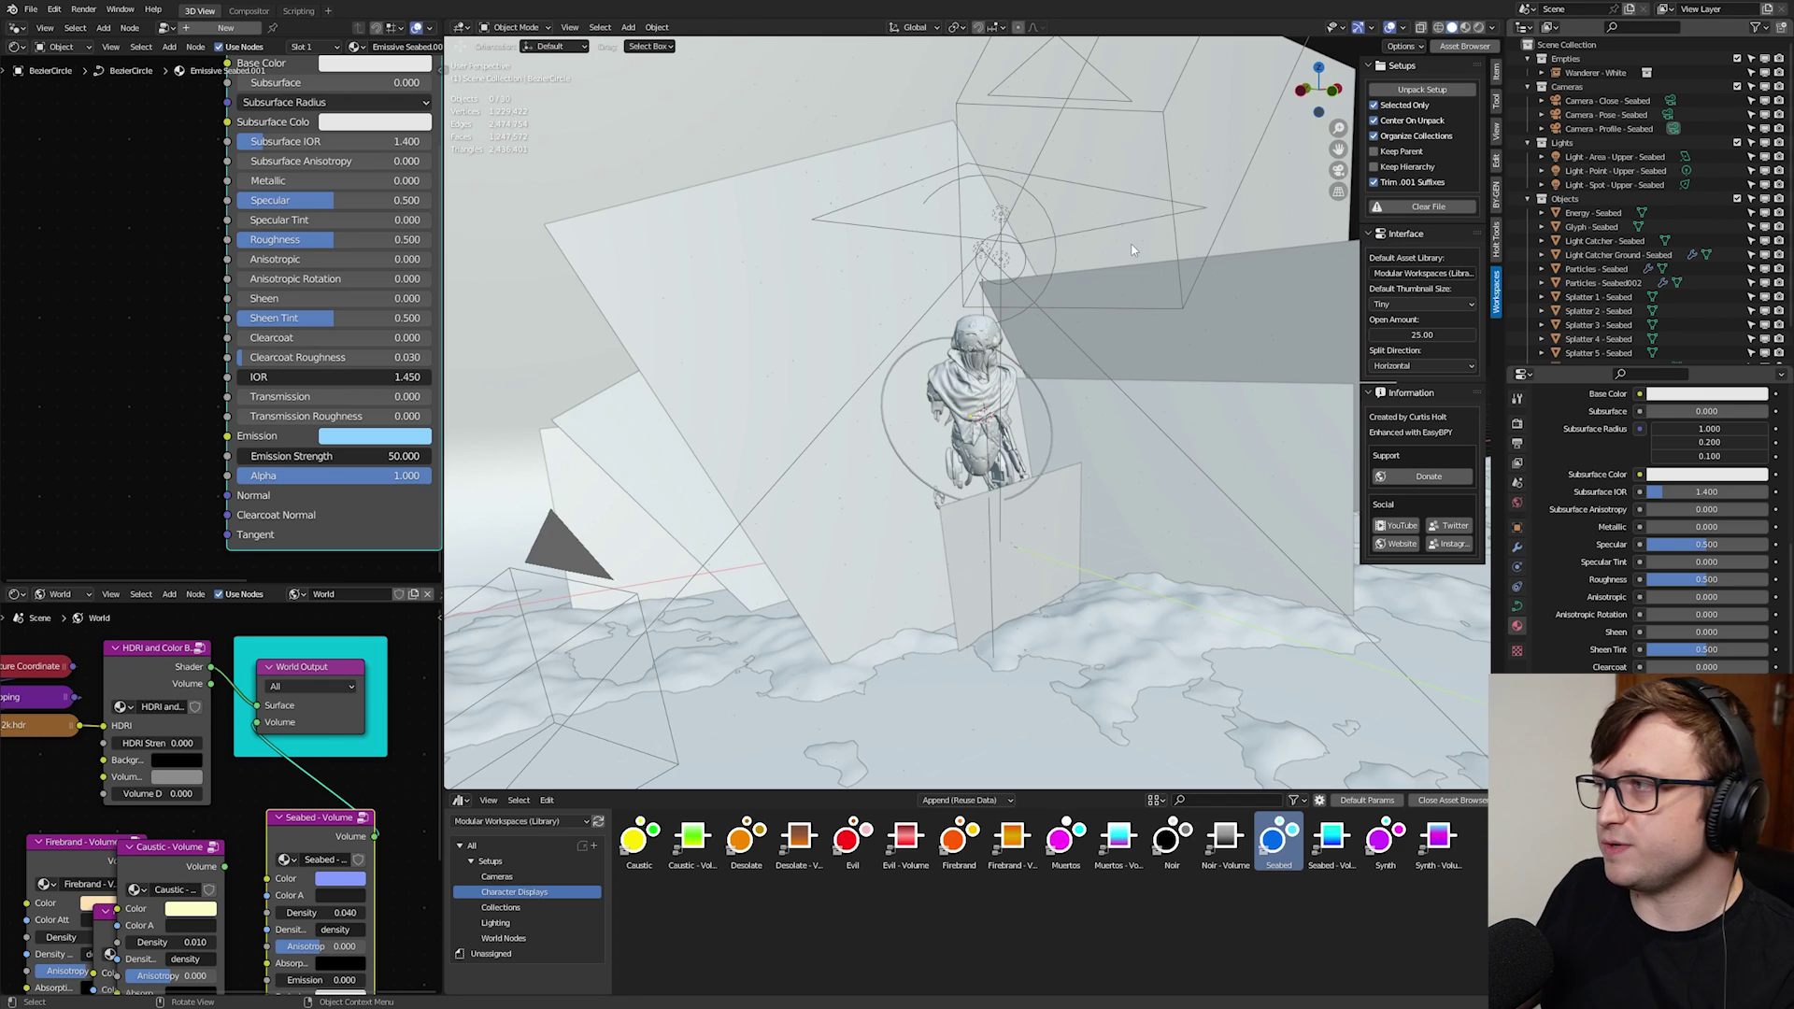
scroll(1592, 335, down, 2)
click(1594, 335)
scroll(1598, 292, up, 2)
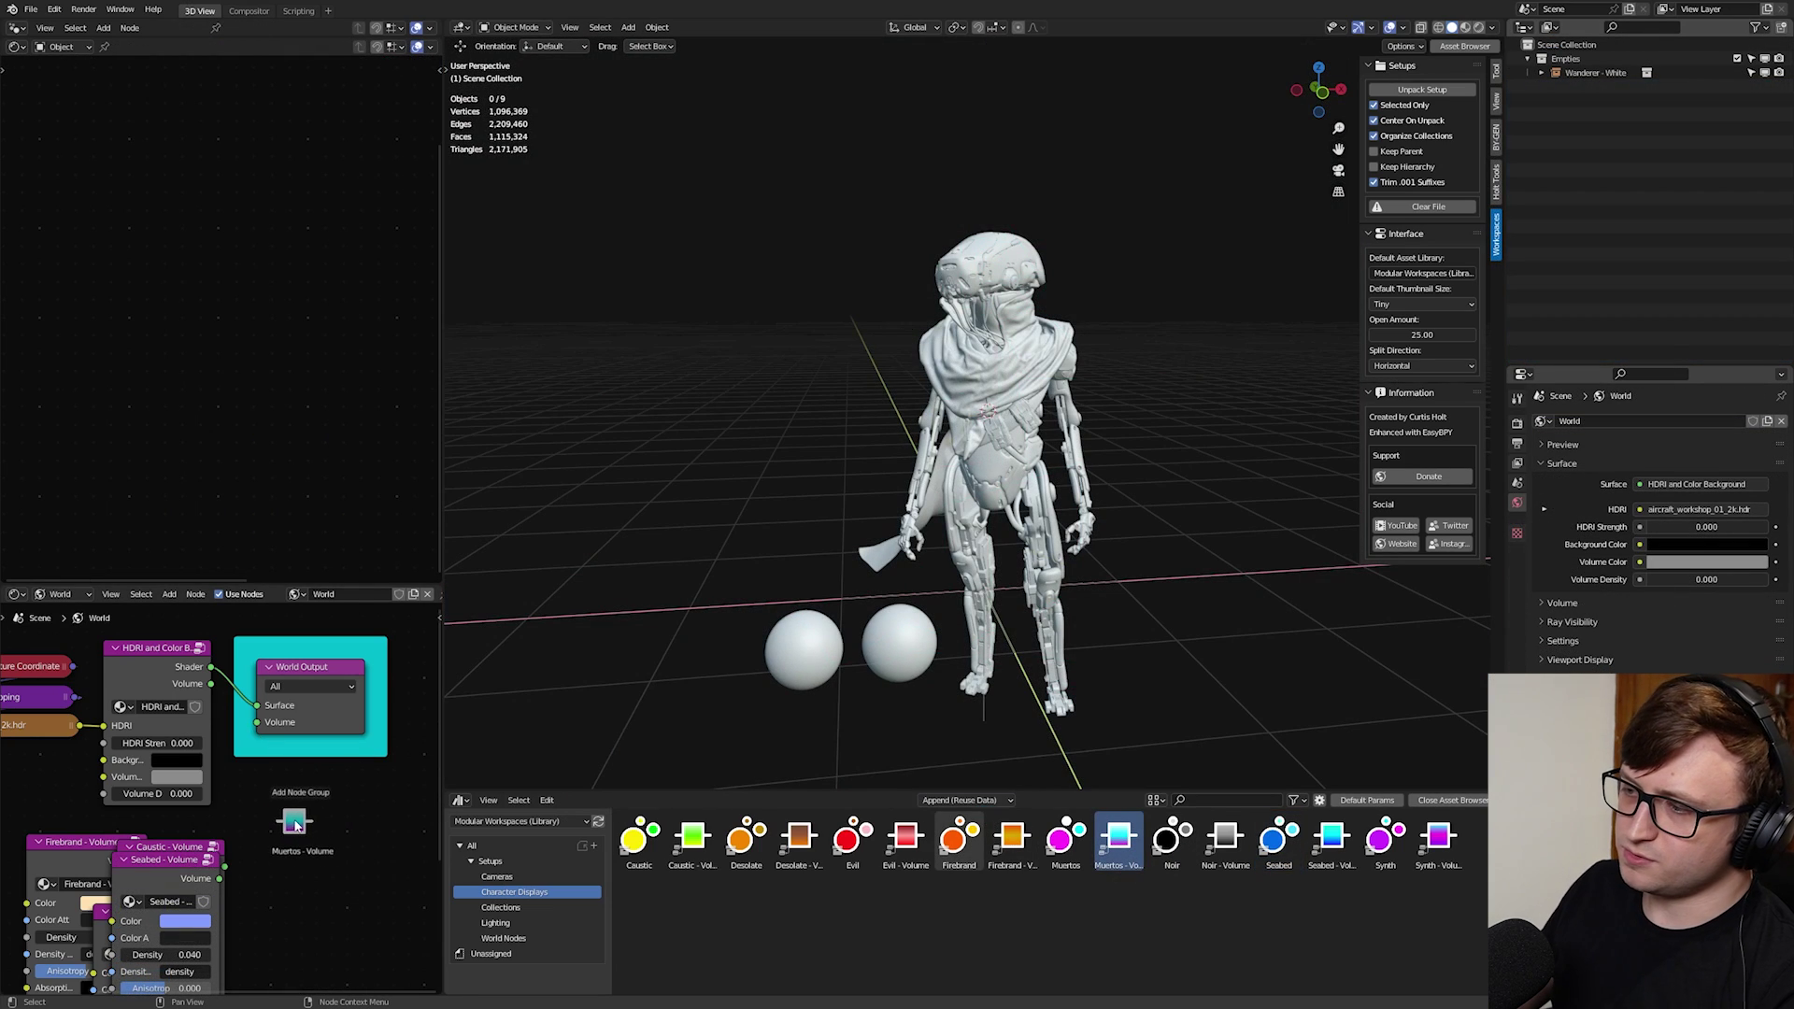
- Connect a new Muertos - Volume node to the World Output's Volume, then add and unpack the Muertos setup around the character
drag(294, 822, 390, 792)
drag(269, 729, 267, 725)
drag(1065, 836, 895, 451)
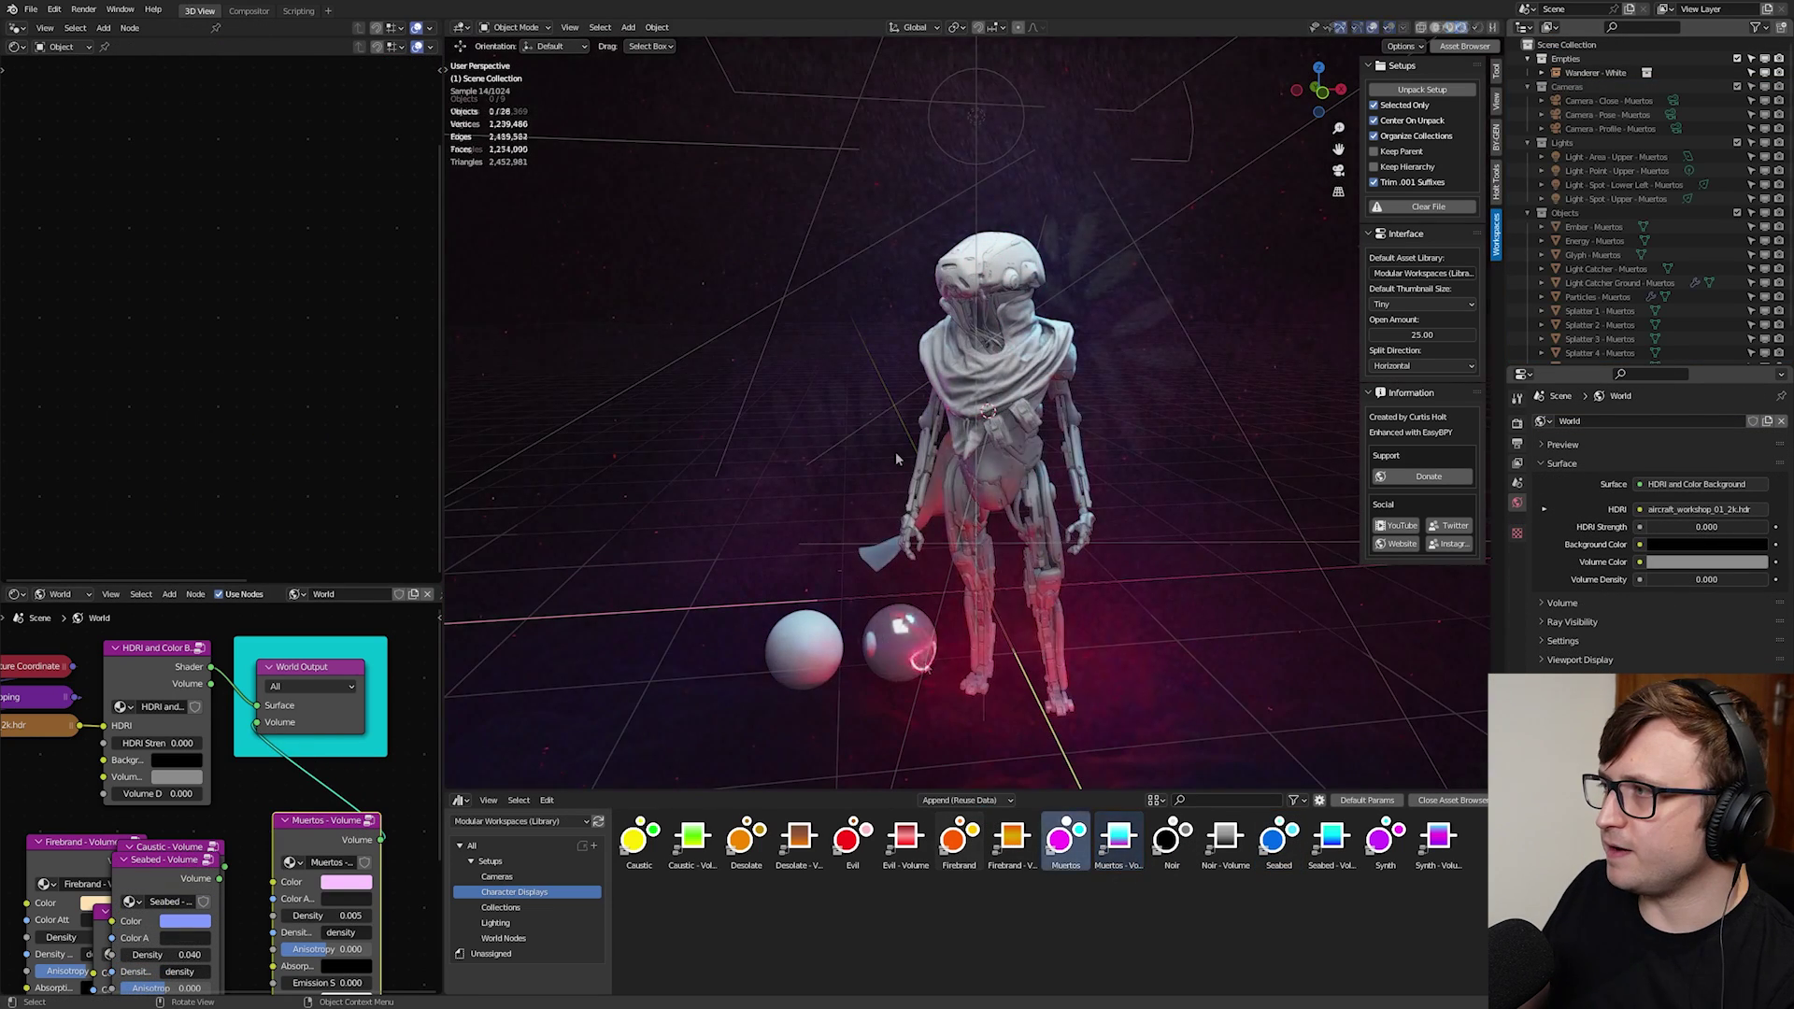
key(n)
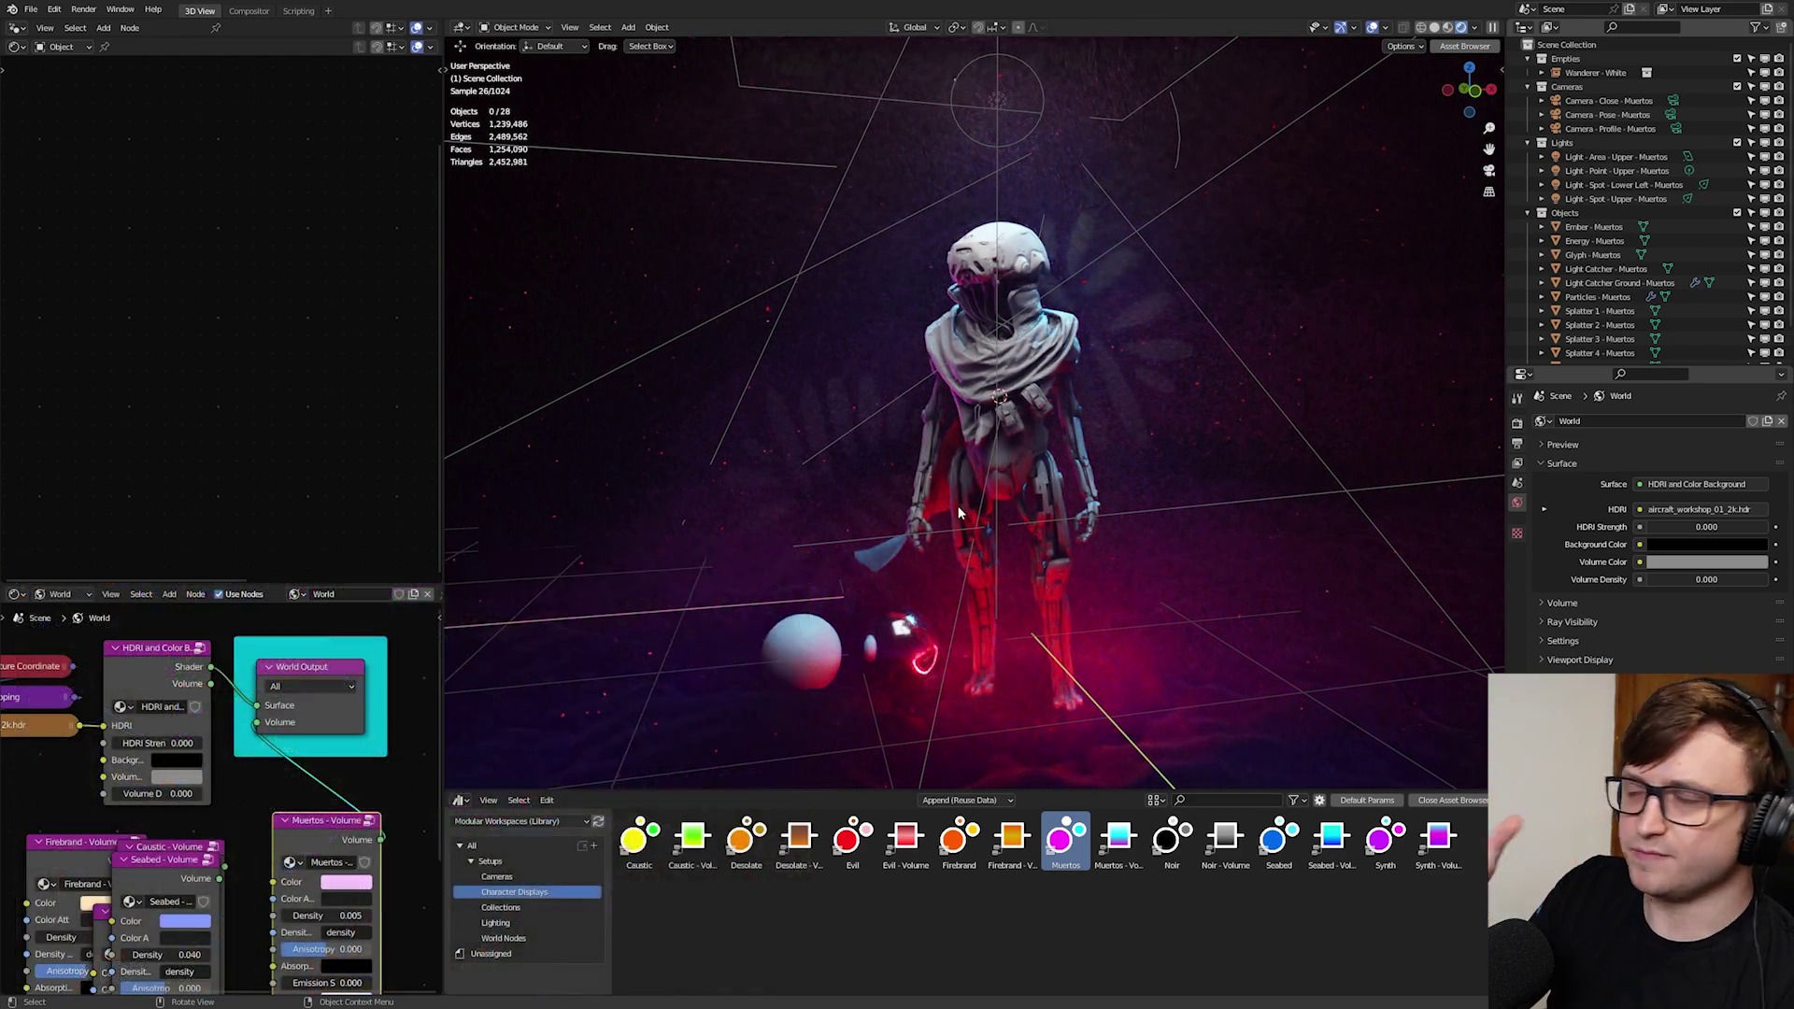
- View the scene through Camera - Pose - Muertos and fit the camera frame to the viewport
click(1622, 114)
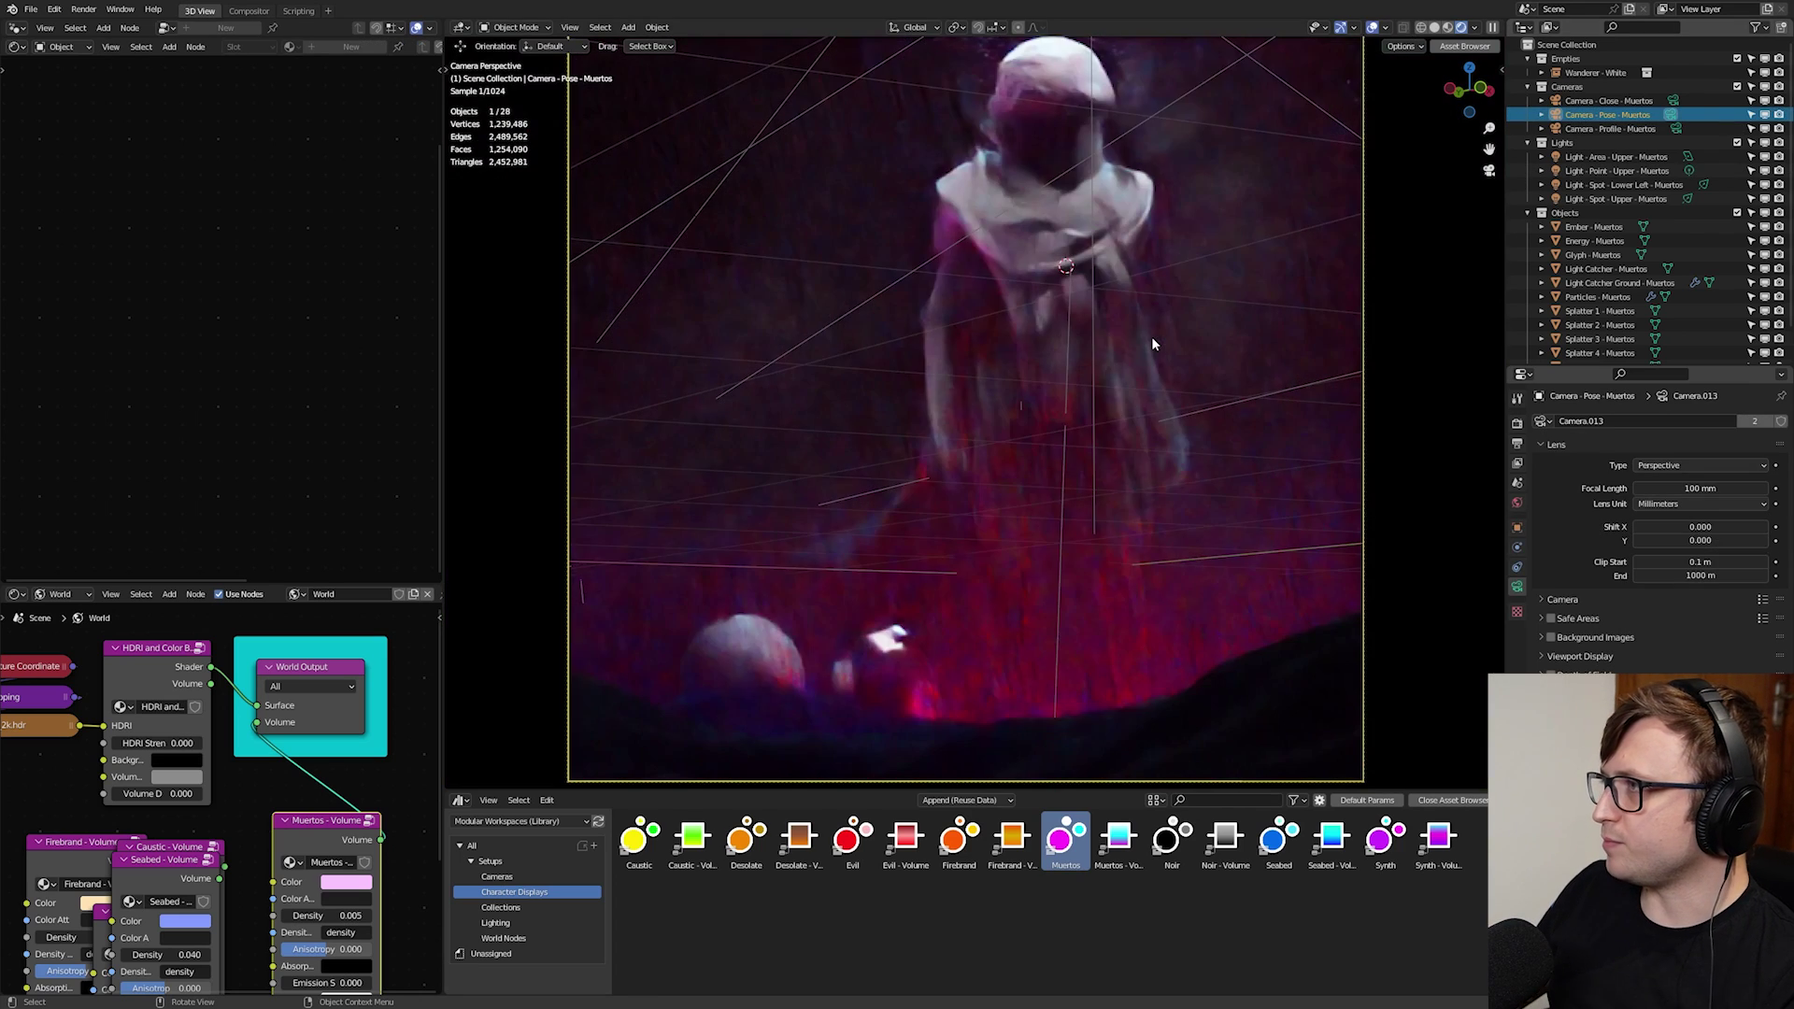
key(KP_0)
key(Home)
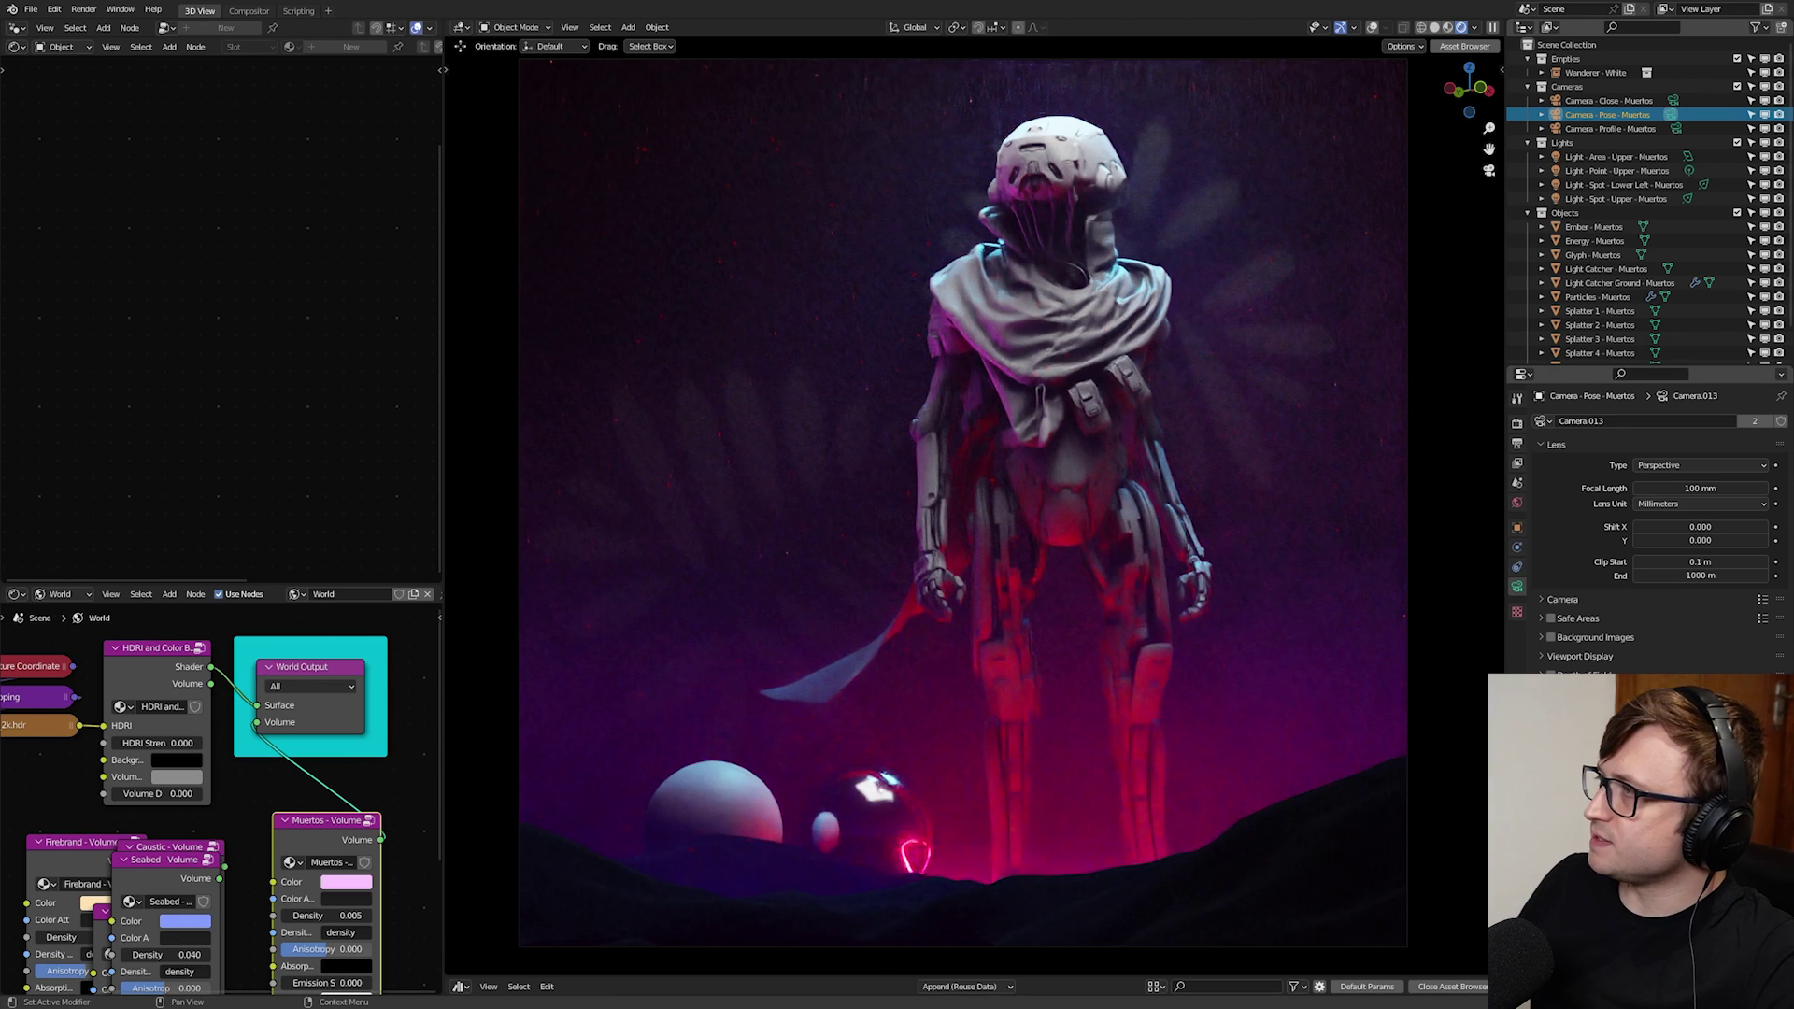
- In the Modular Workspaces library file, link the Muertos particles' Instance on Points output directly to the Group Output, bypassing Realize Instances
click(774, 246)
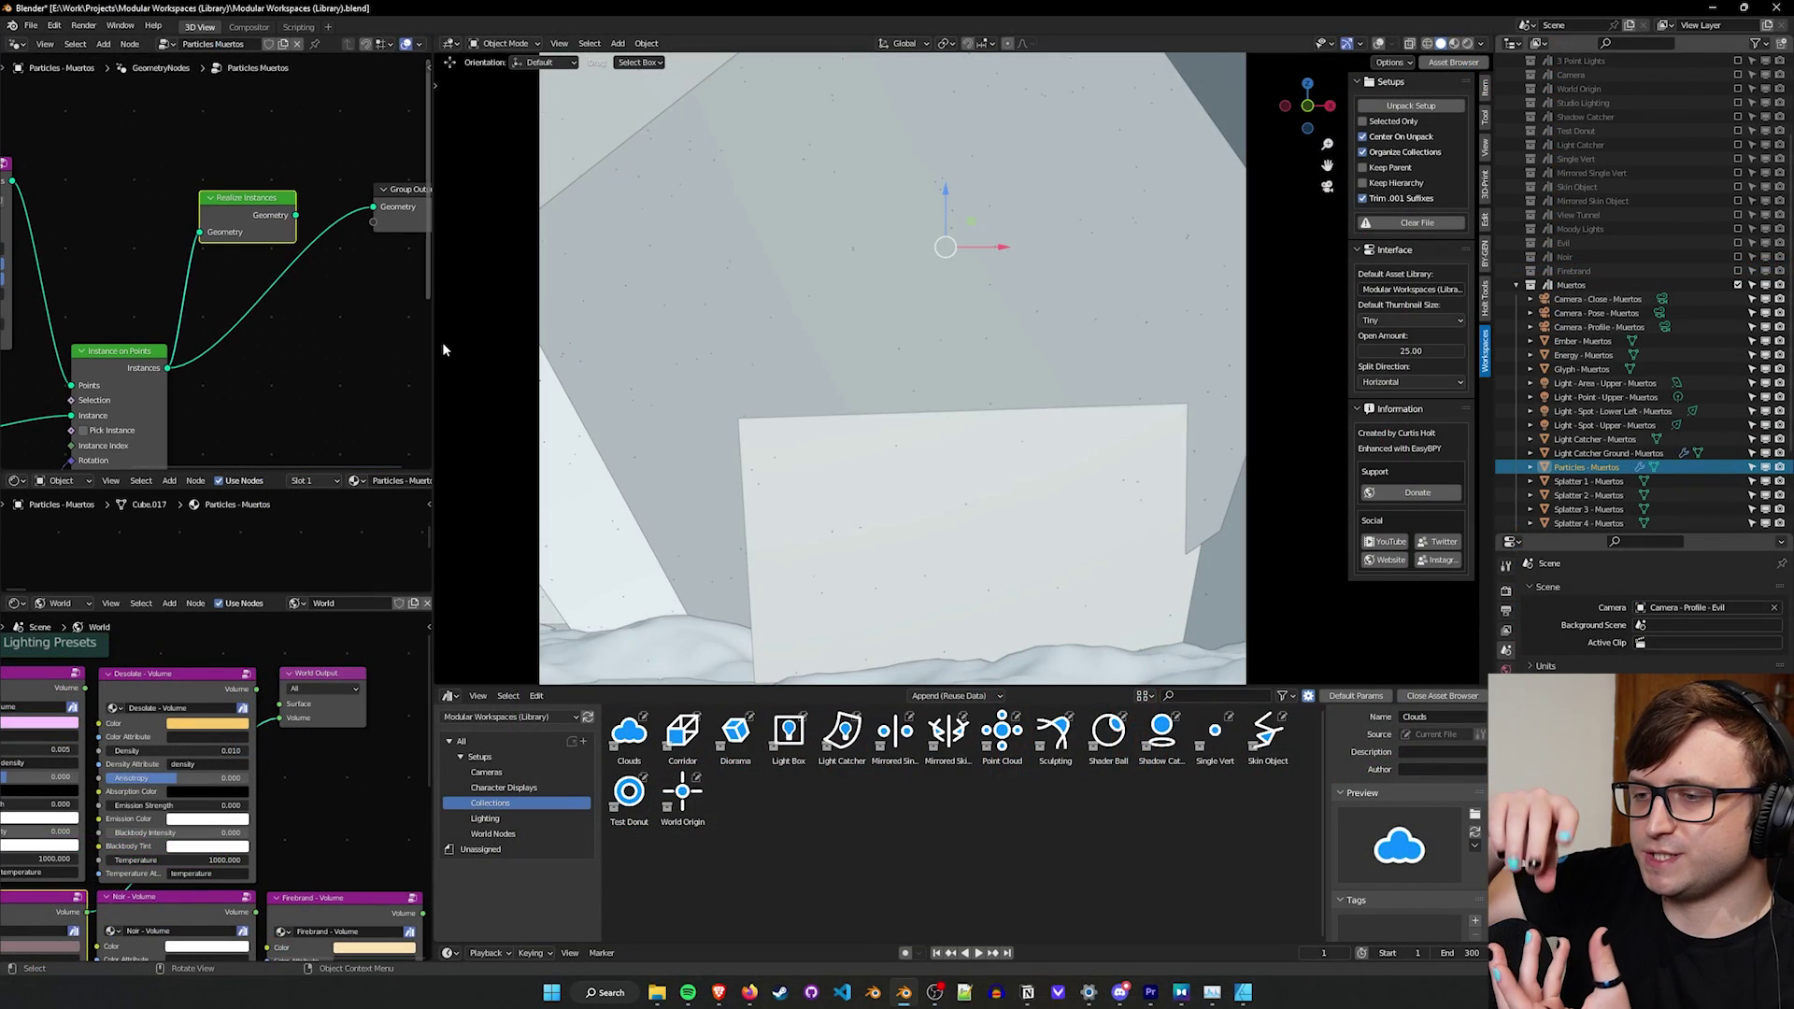
drag(441, 342, 523, 355)
drag(214, 368, 400, 241)
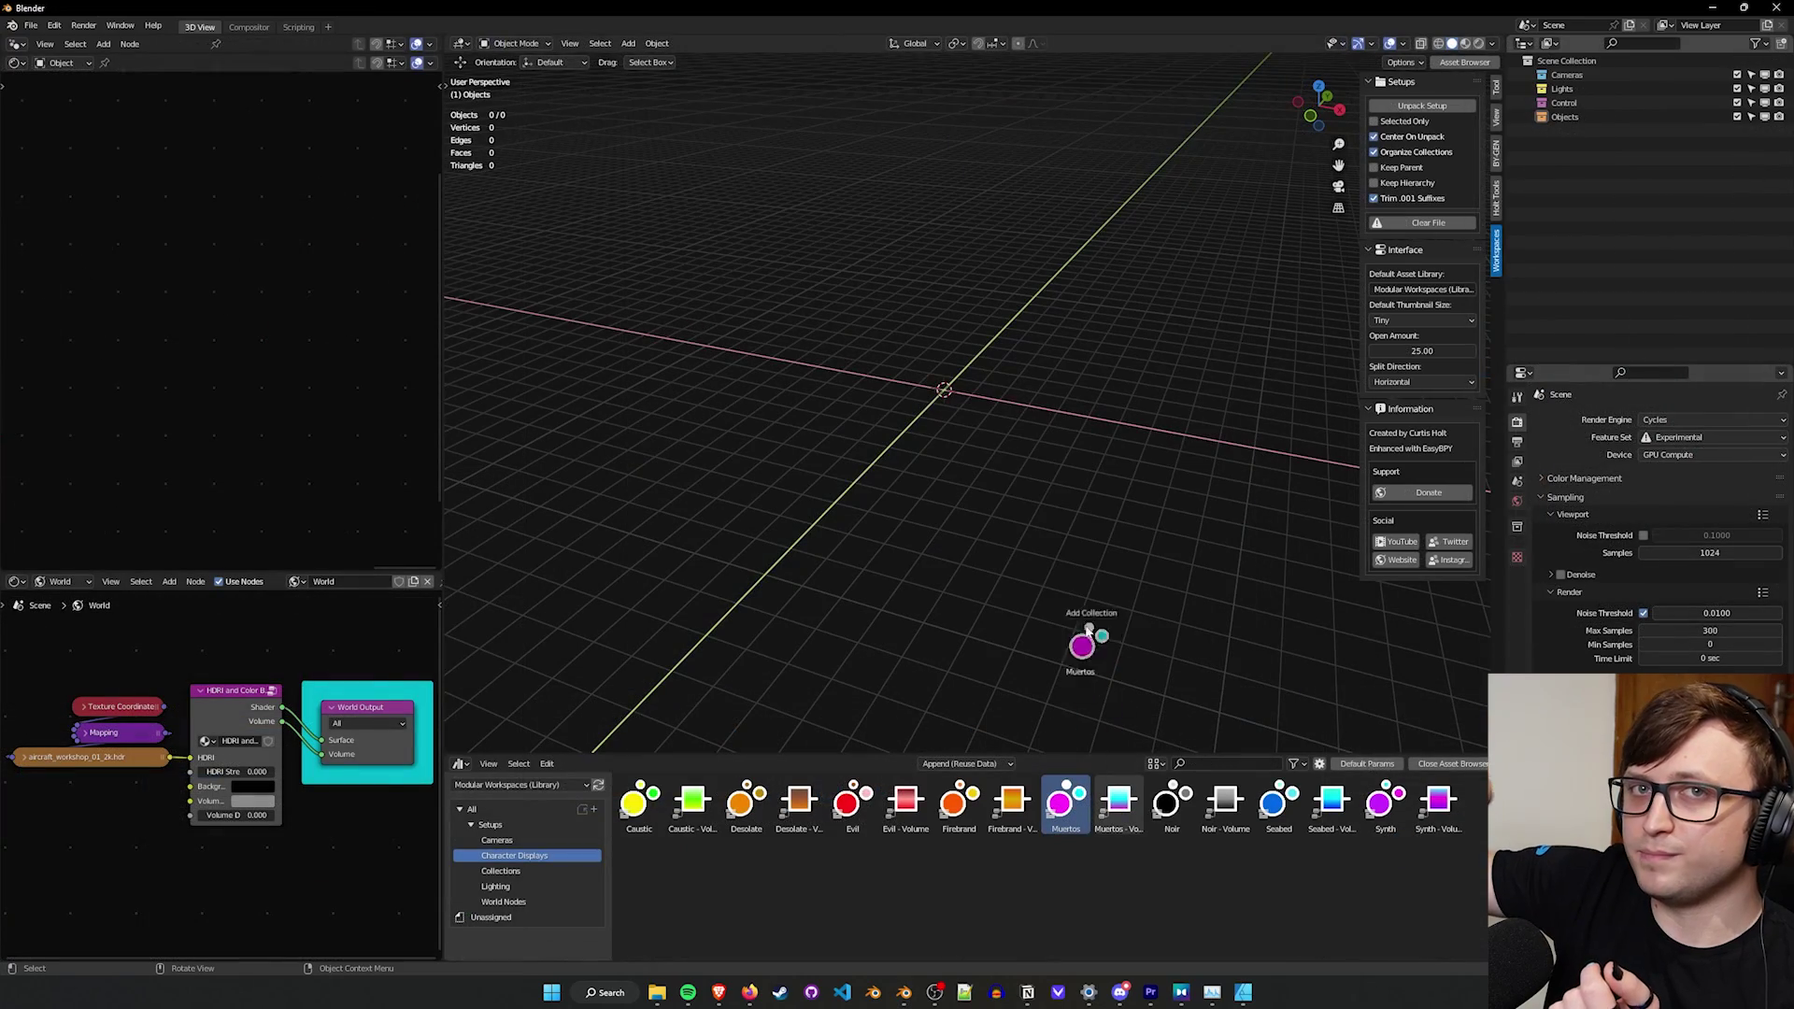
- Add and unpack the Muertos setup in an empty scene, and inspect its Particles - Muertos objects in the outliner
drag(1087, 632, 994, 414)
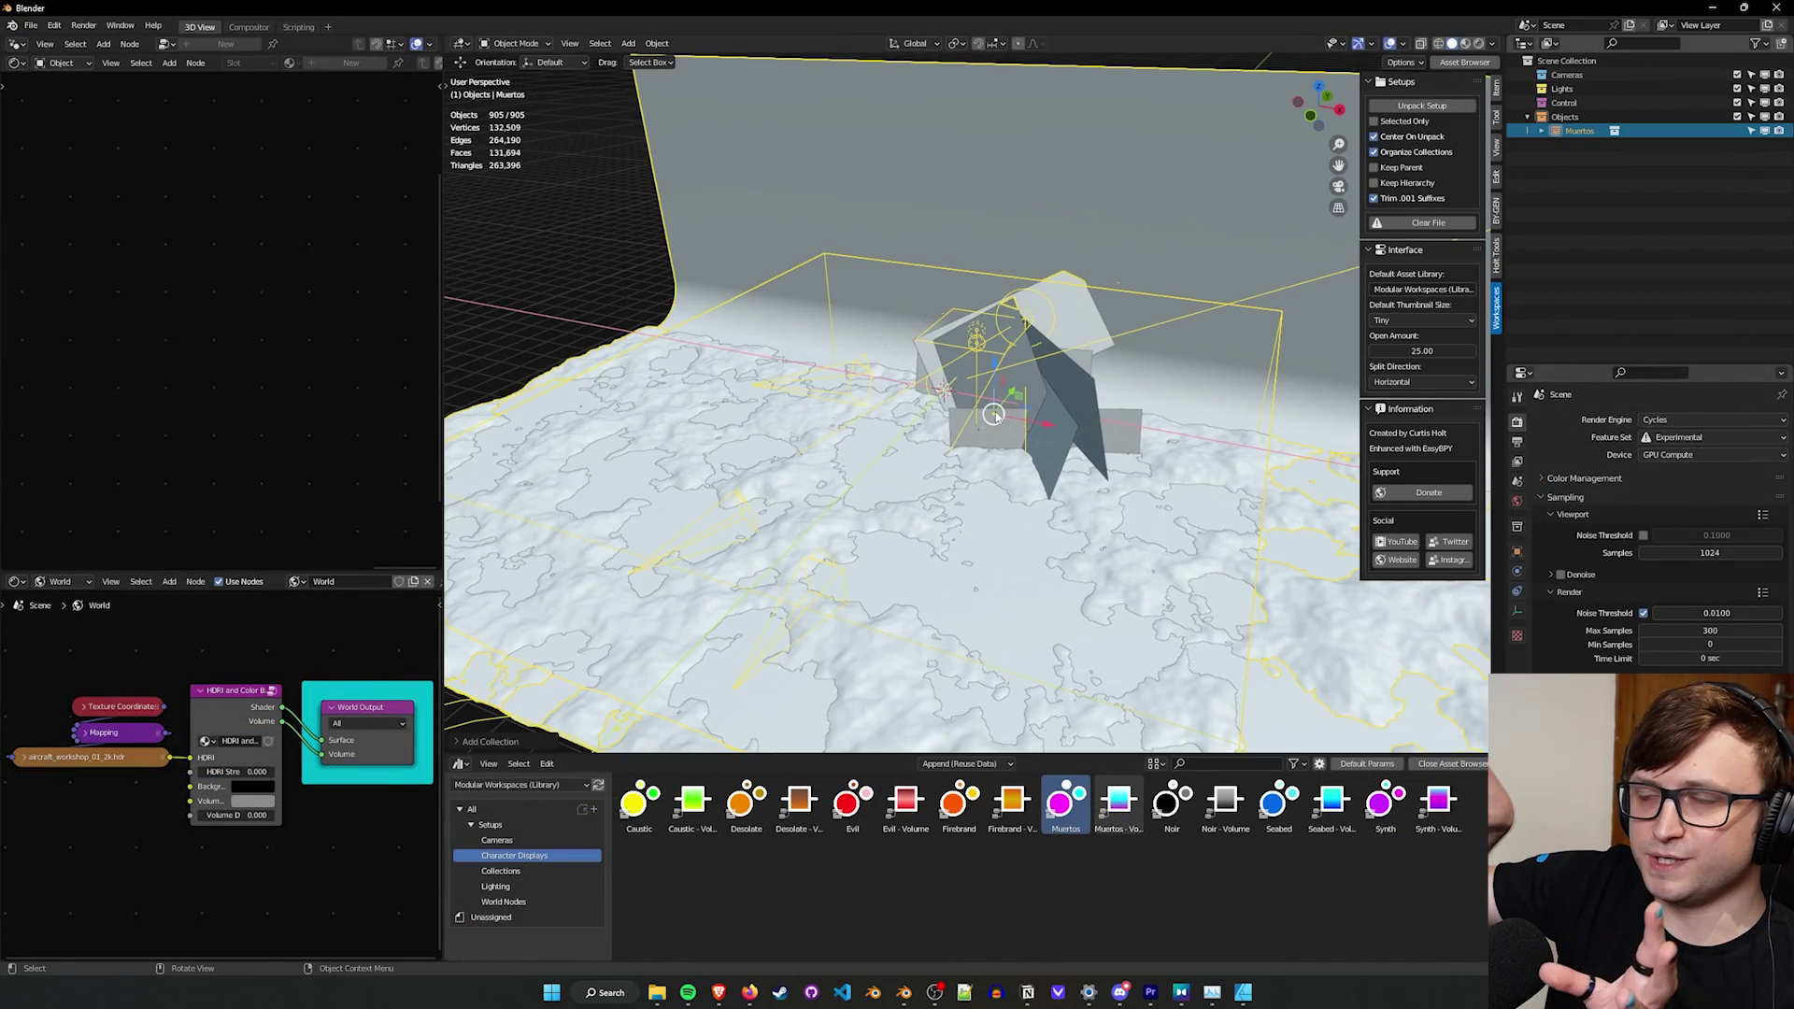
click(1423, 106)
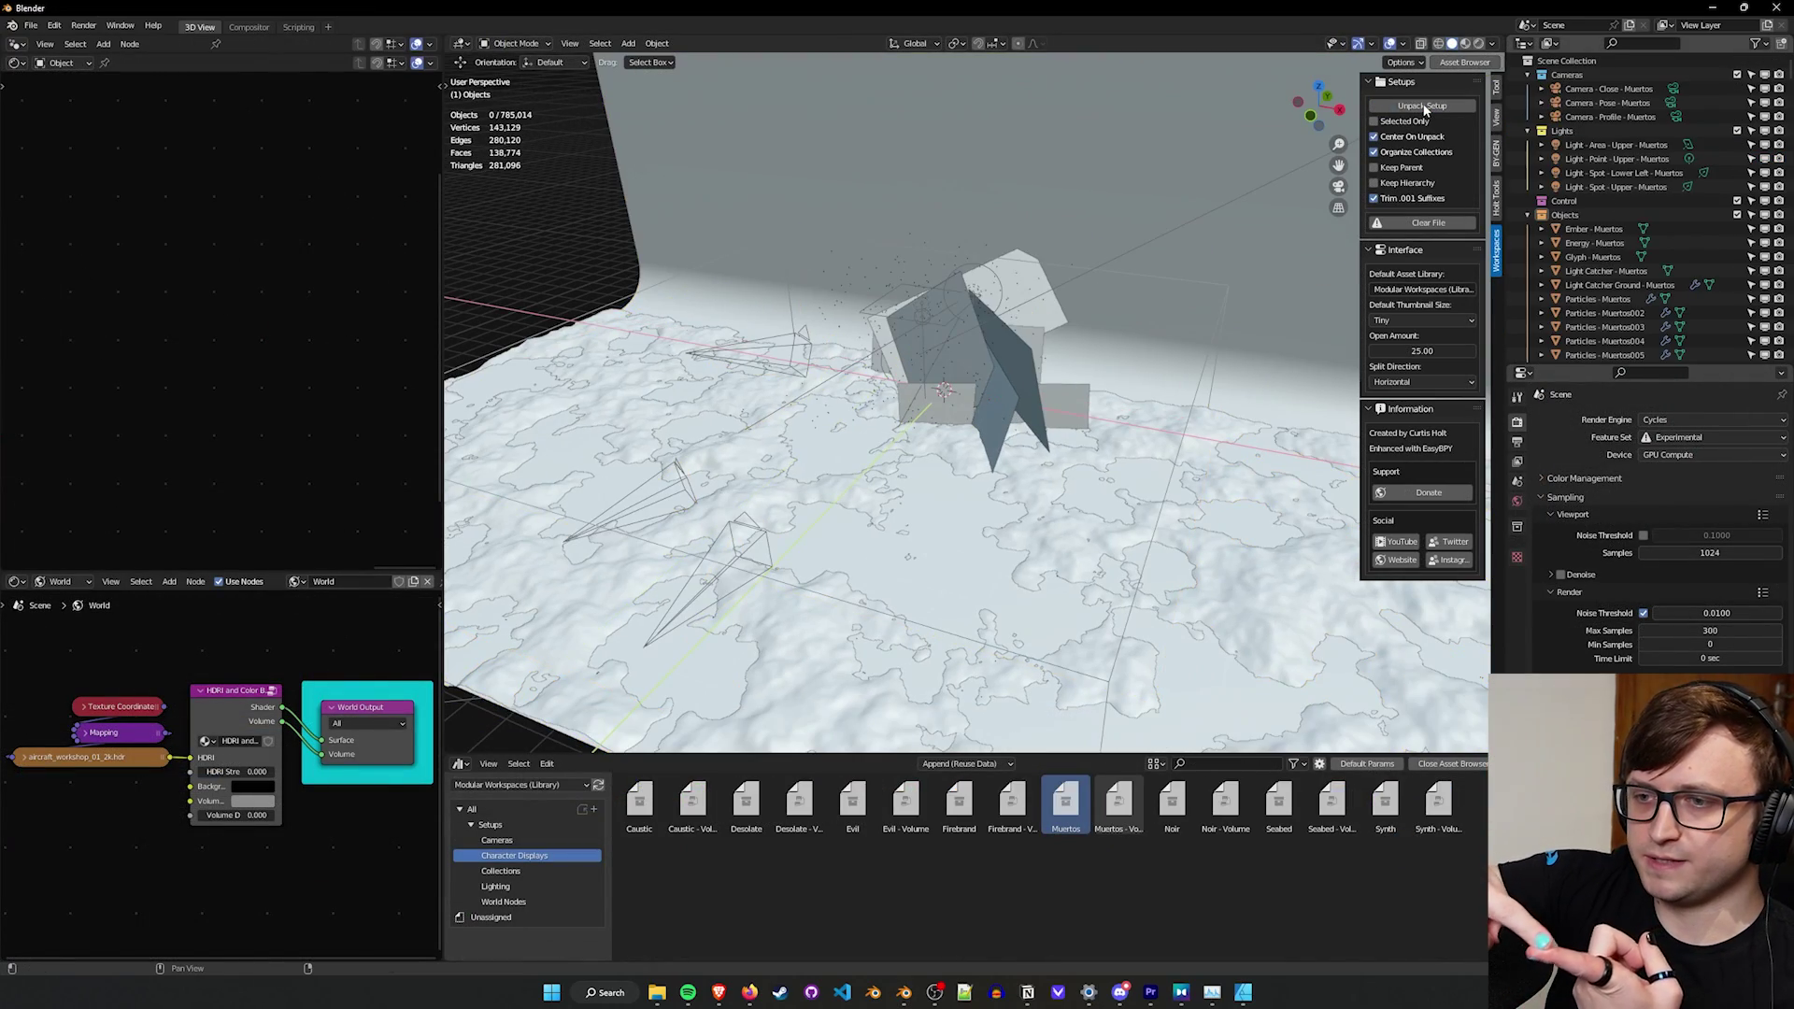
scroll(1559, 347, down, 20)
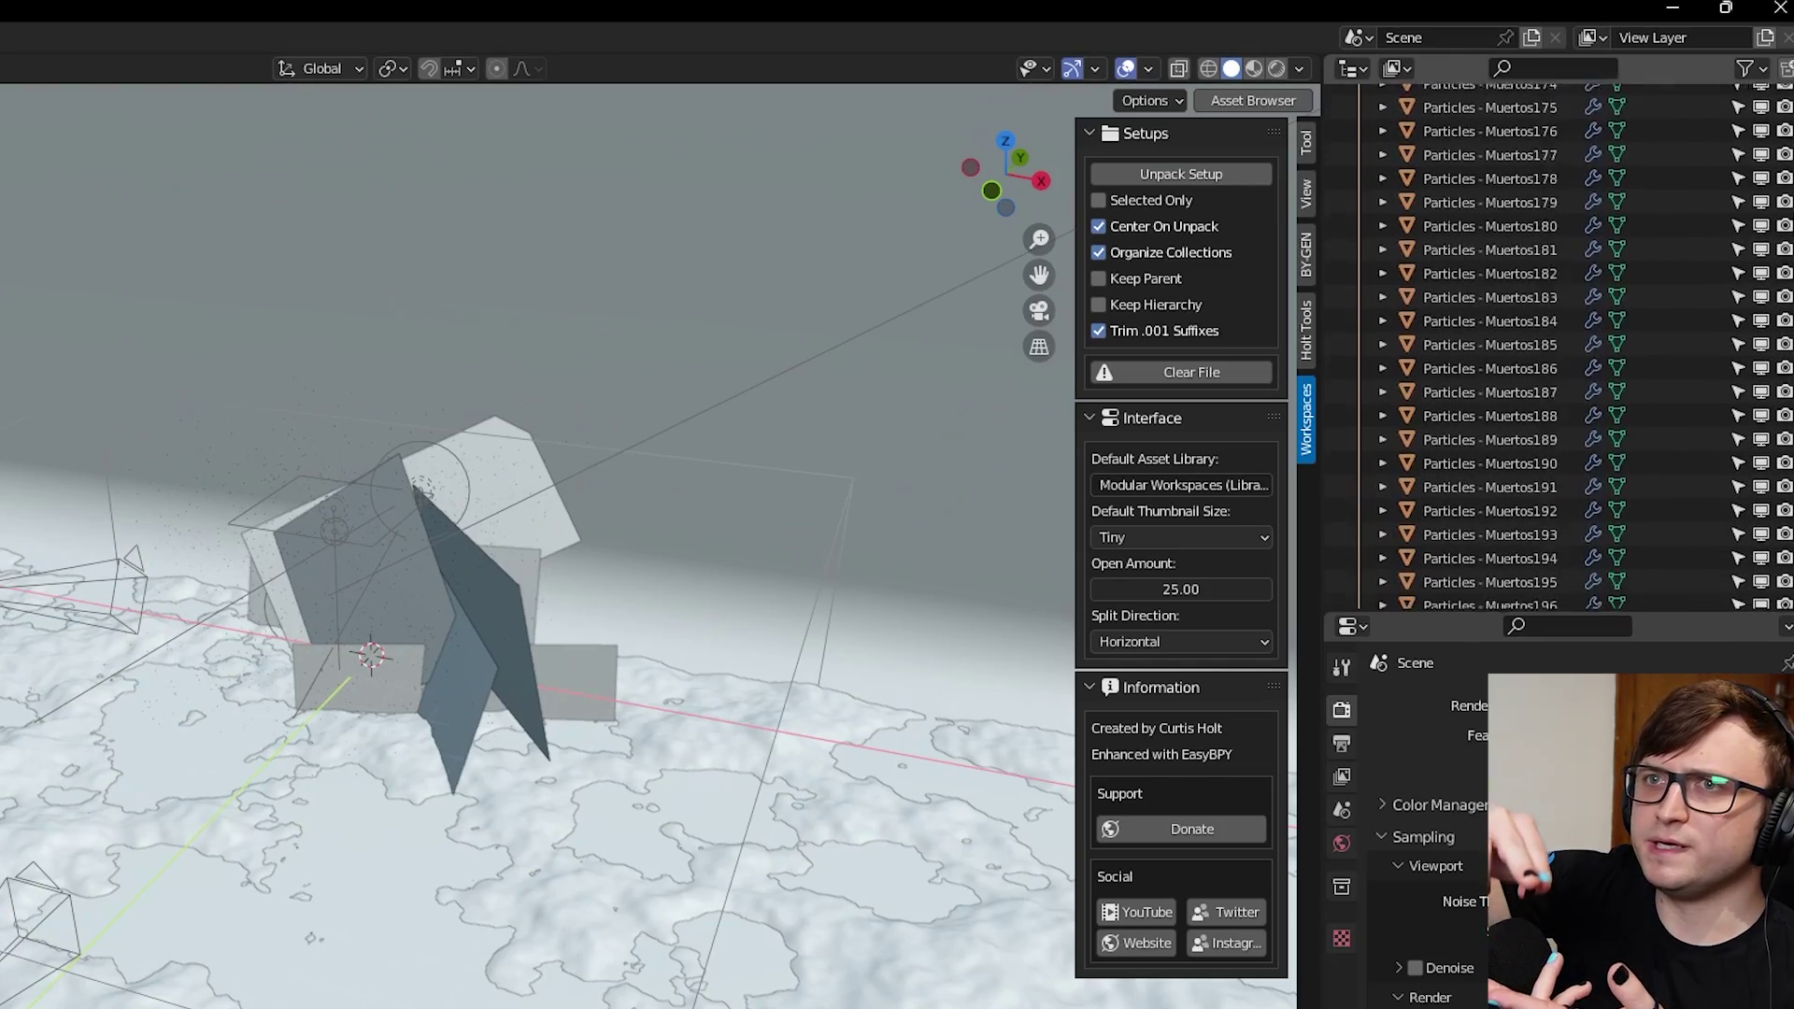
drag(1790, 323, 1787, 451)
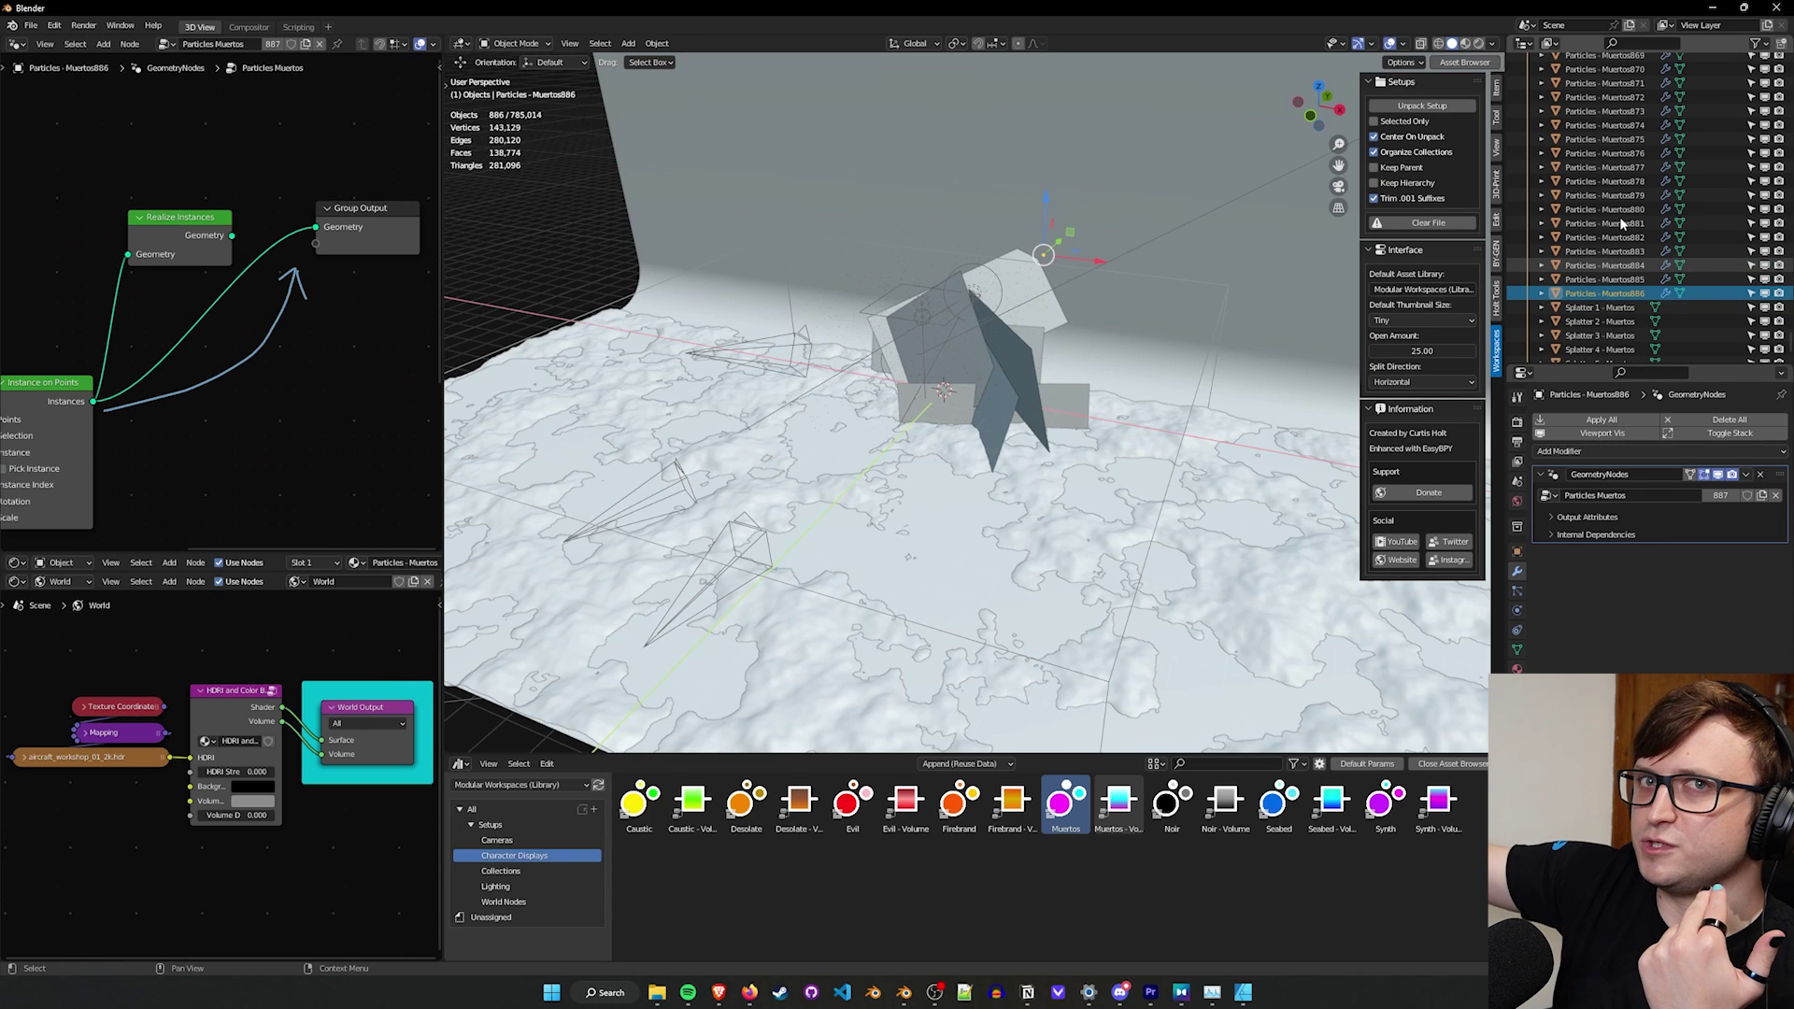
click(1622, 265)
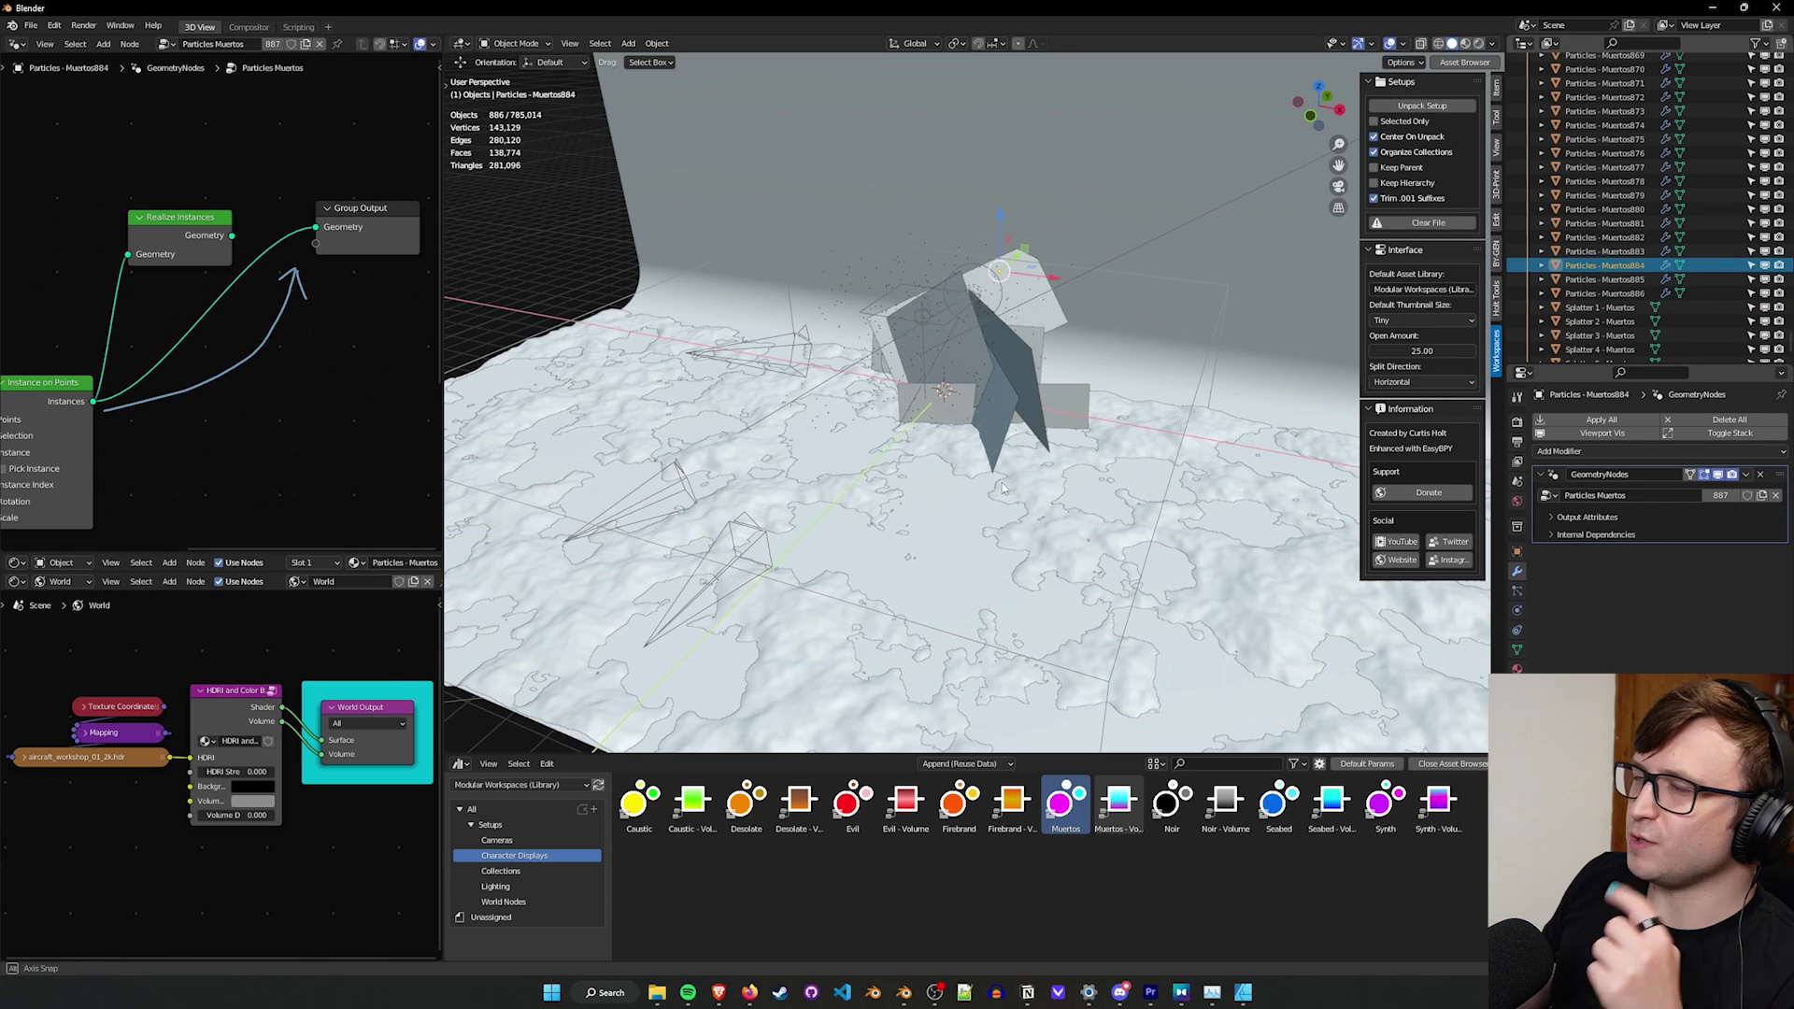
scroll(1003, 487, up, 10)
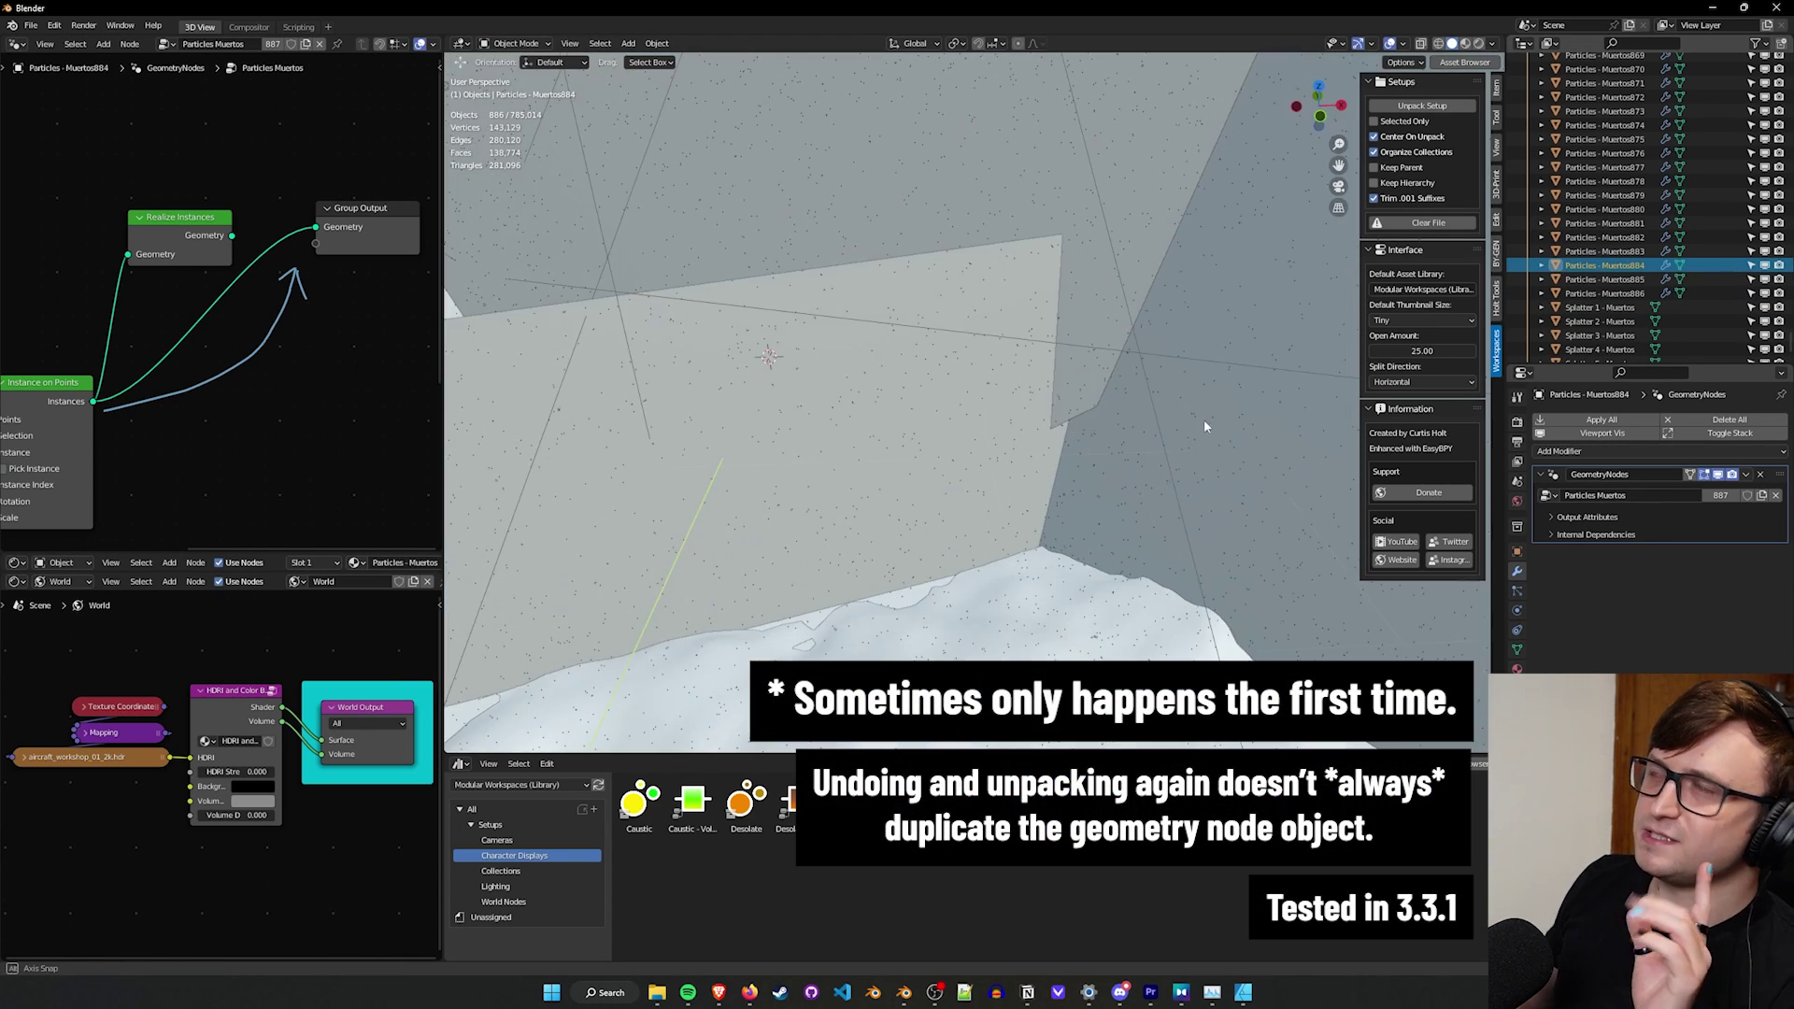
scroll(1205, 426, down, 10)
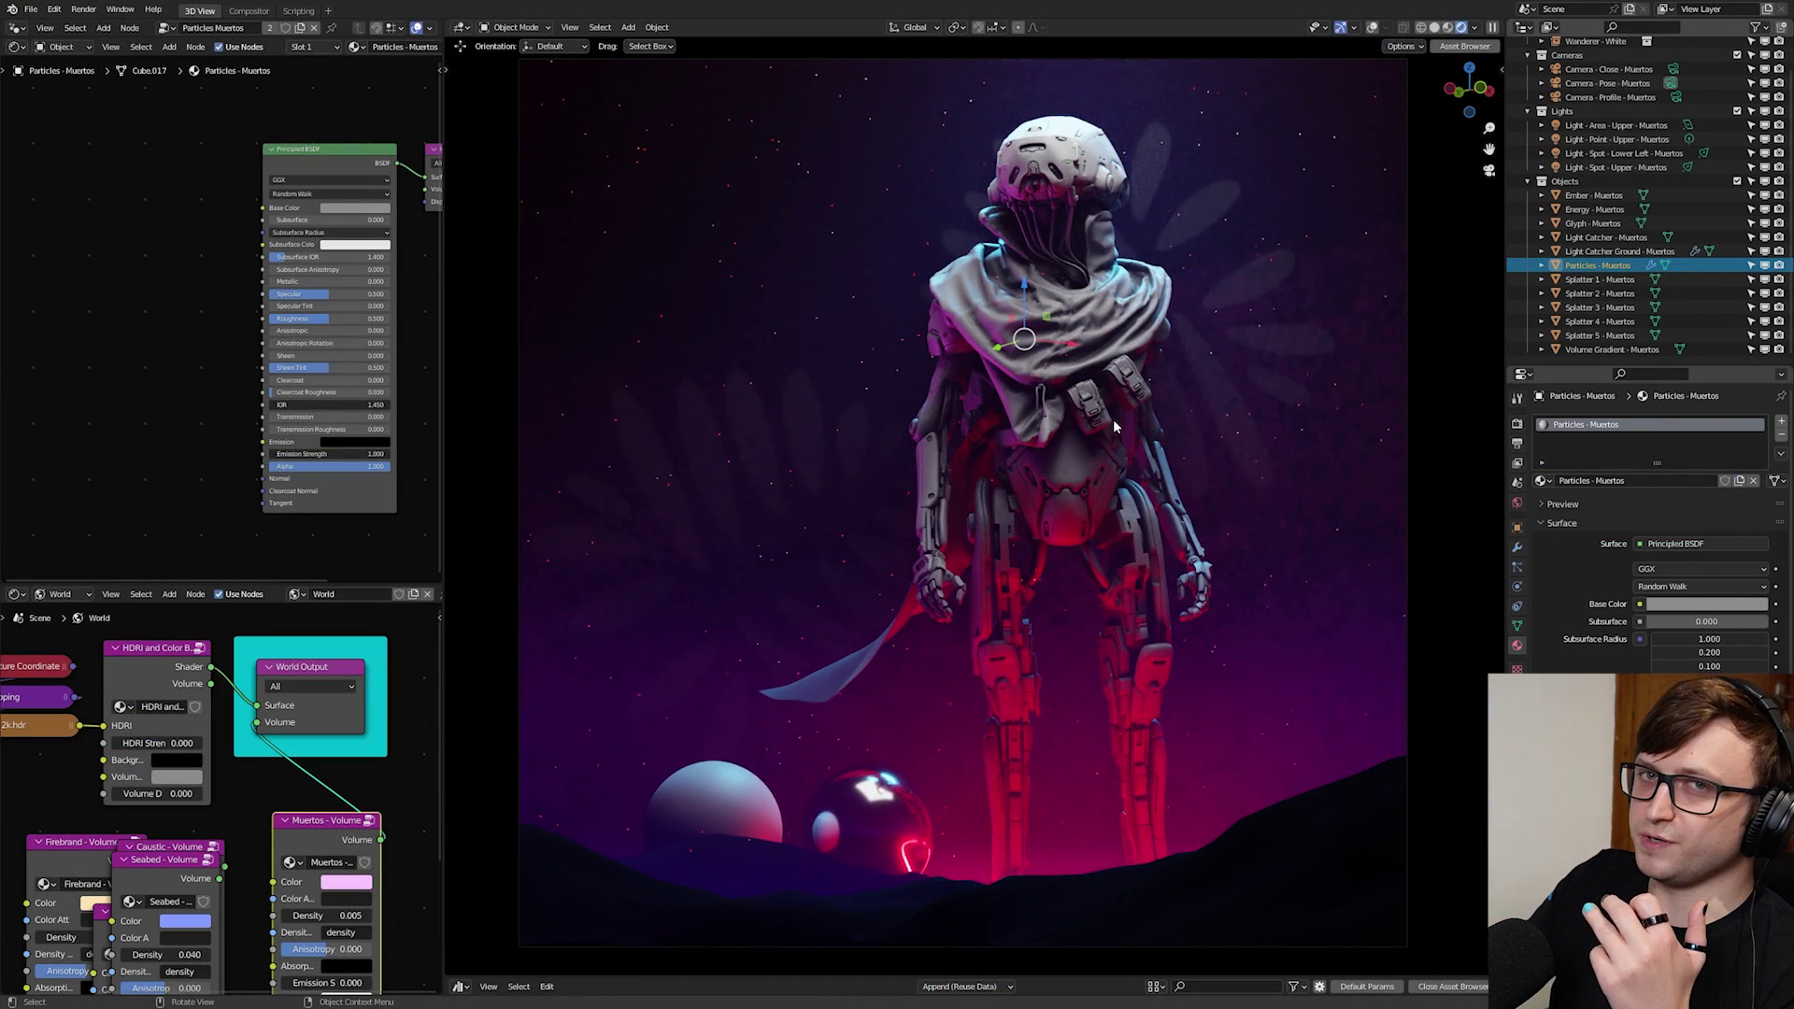
- Back in the character scene, connect the Particles Muertos network's Instance on Points output directly to the Group Output's Geometry, moving Realize Instances aside
key(ctrl+a)
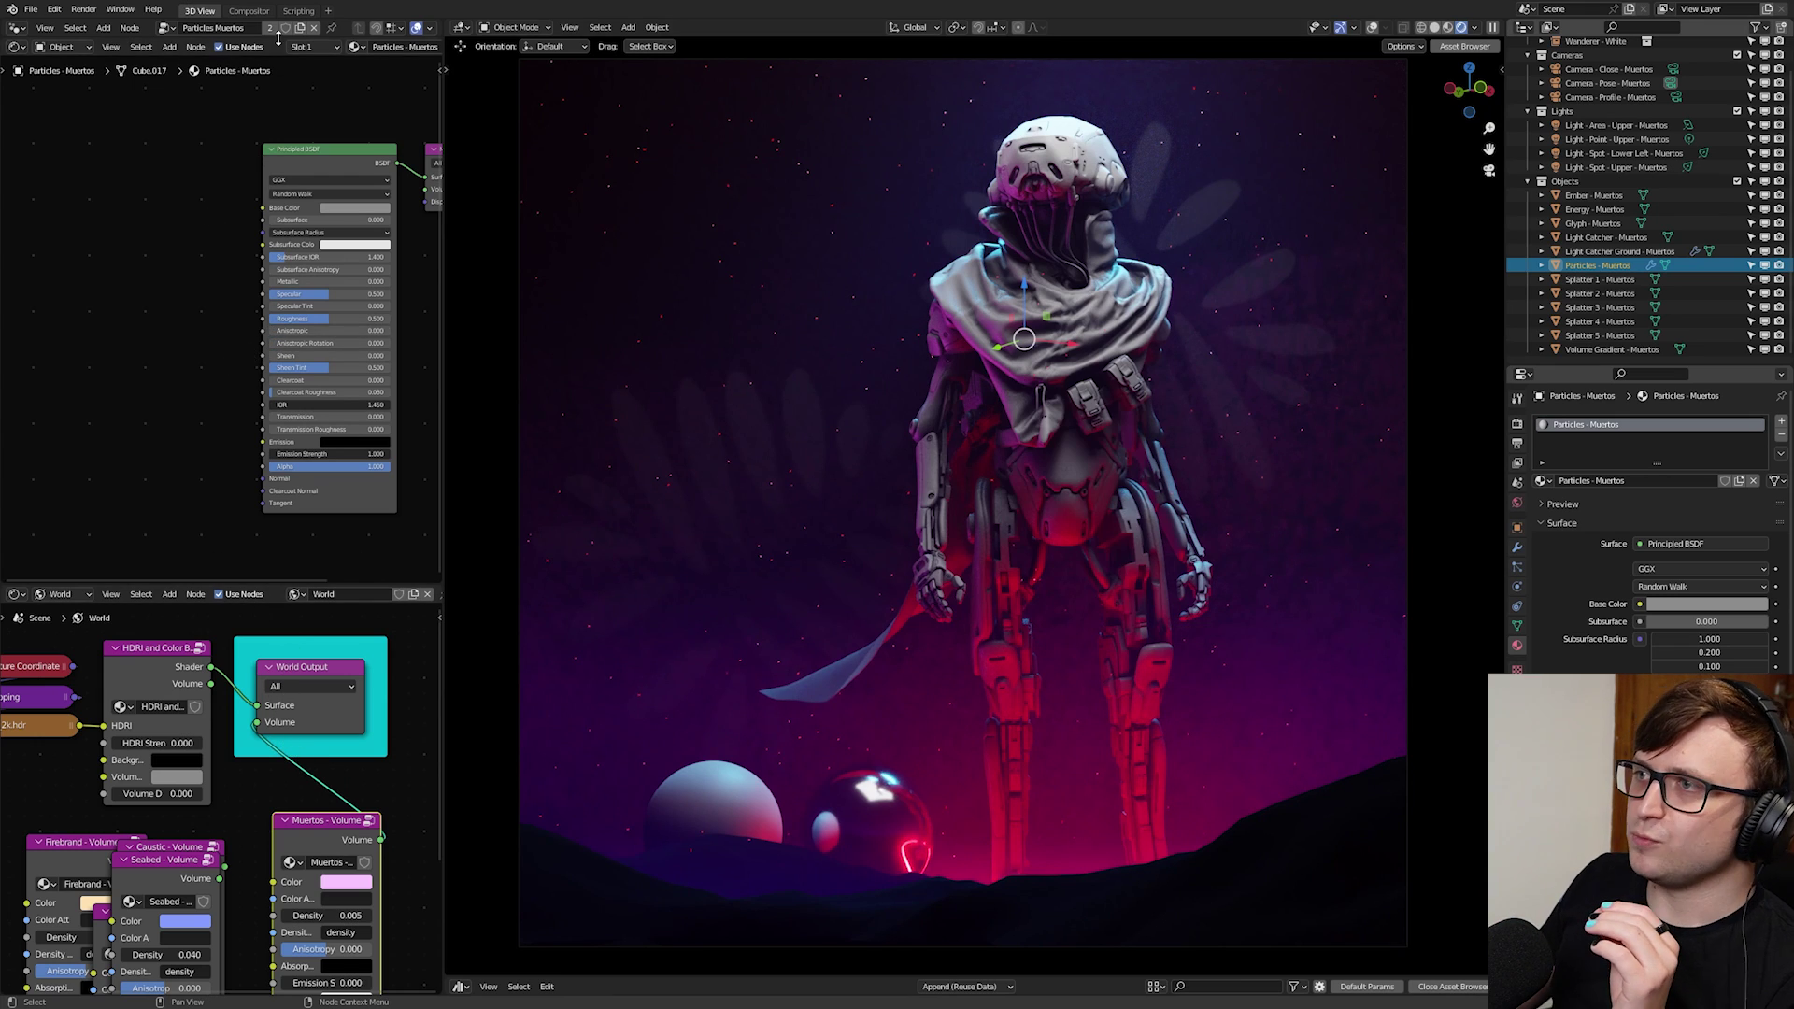
drag(278, 38, 278, 565)
middle_drag(245, 344, 278, 289)
scroll(277, 292, up, 2)
drag(240, 316, 173, 342)
middle_drag(271, 312, 285, 290)
drag(126, 415, 391, 214)
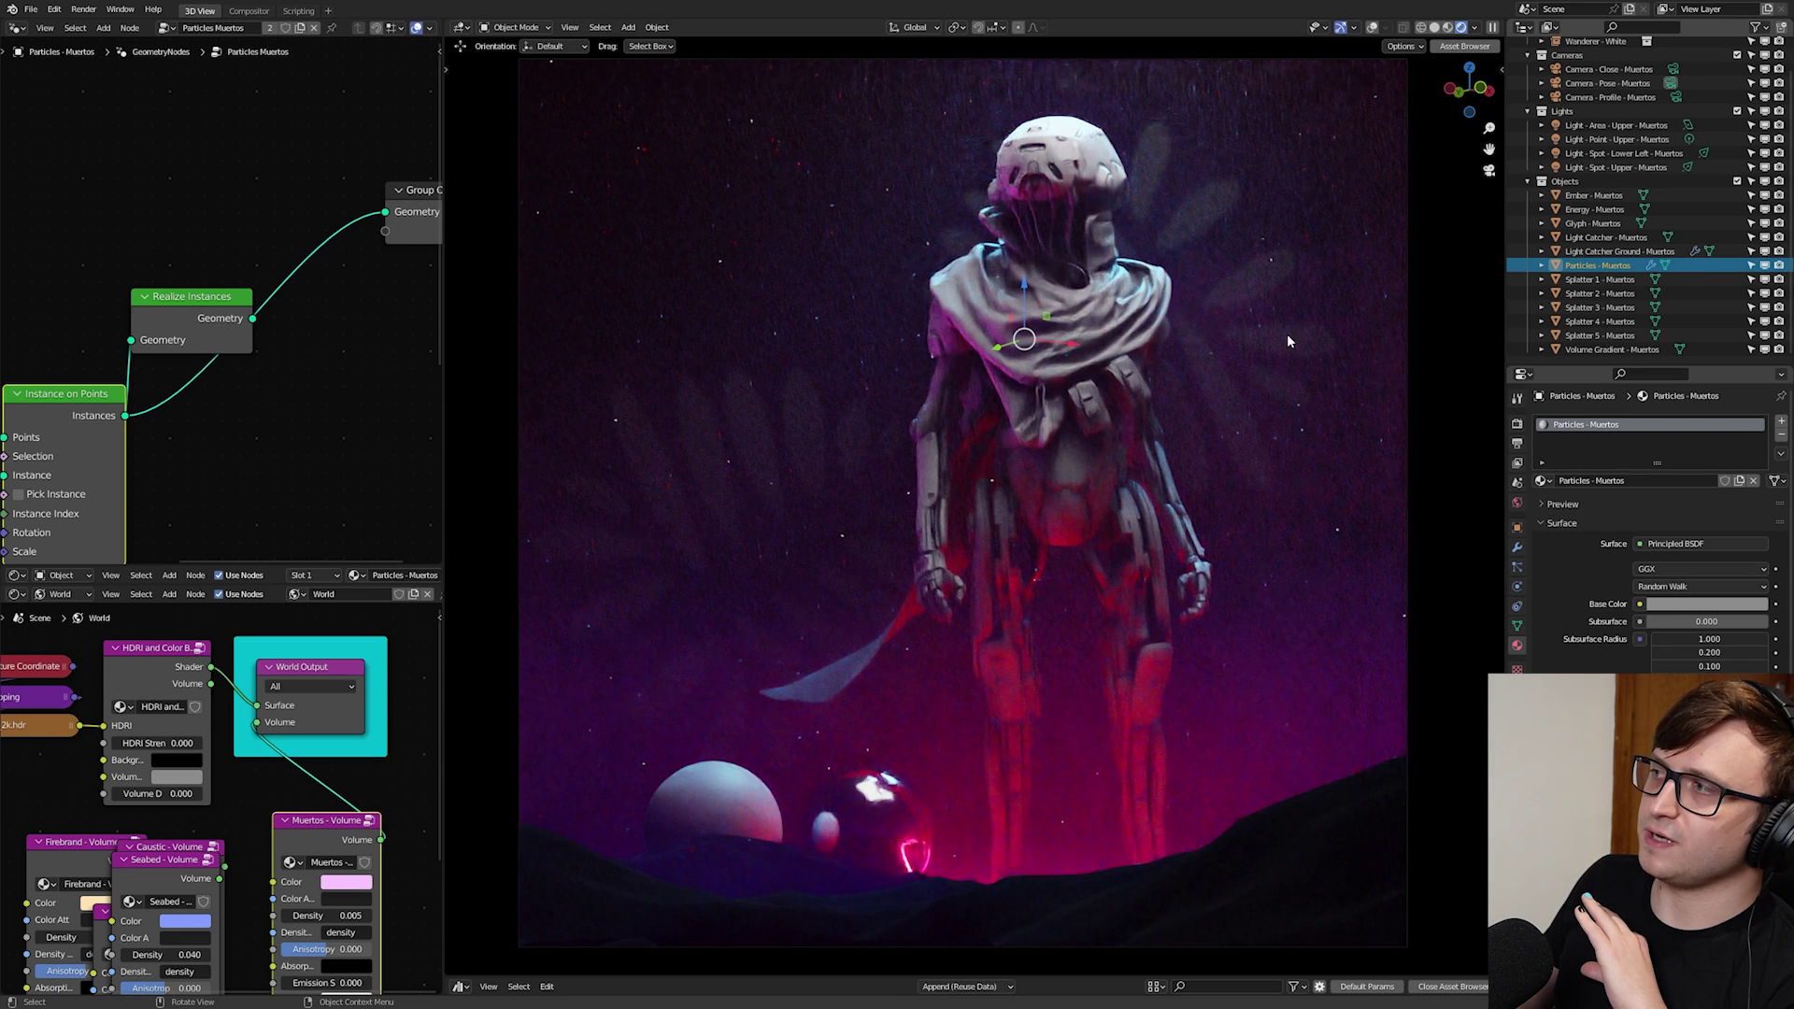
- Reselect the Particles - Muertos object and nudge the Realize Instances node beside the direct link to the Group Output
click(871, 534)
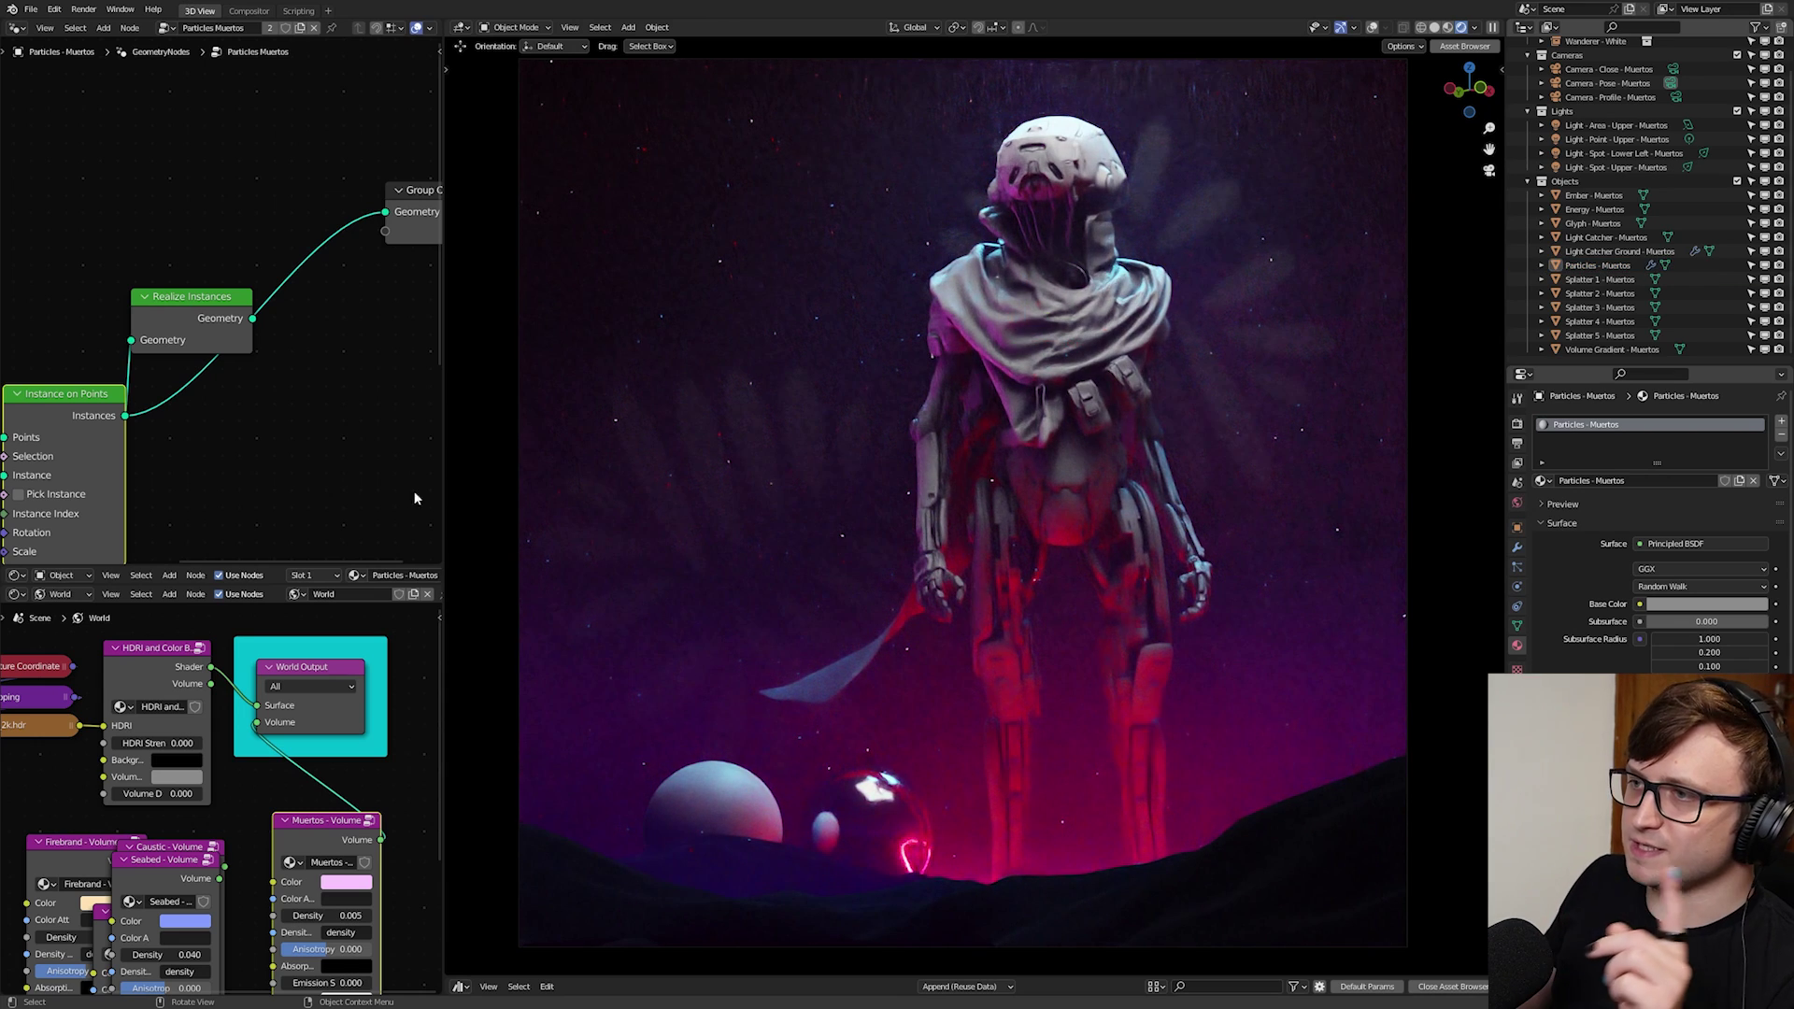
middle_drag(169, 383, 228, 470)
scroll(228, 470, down, 1)
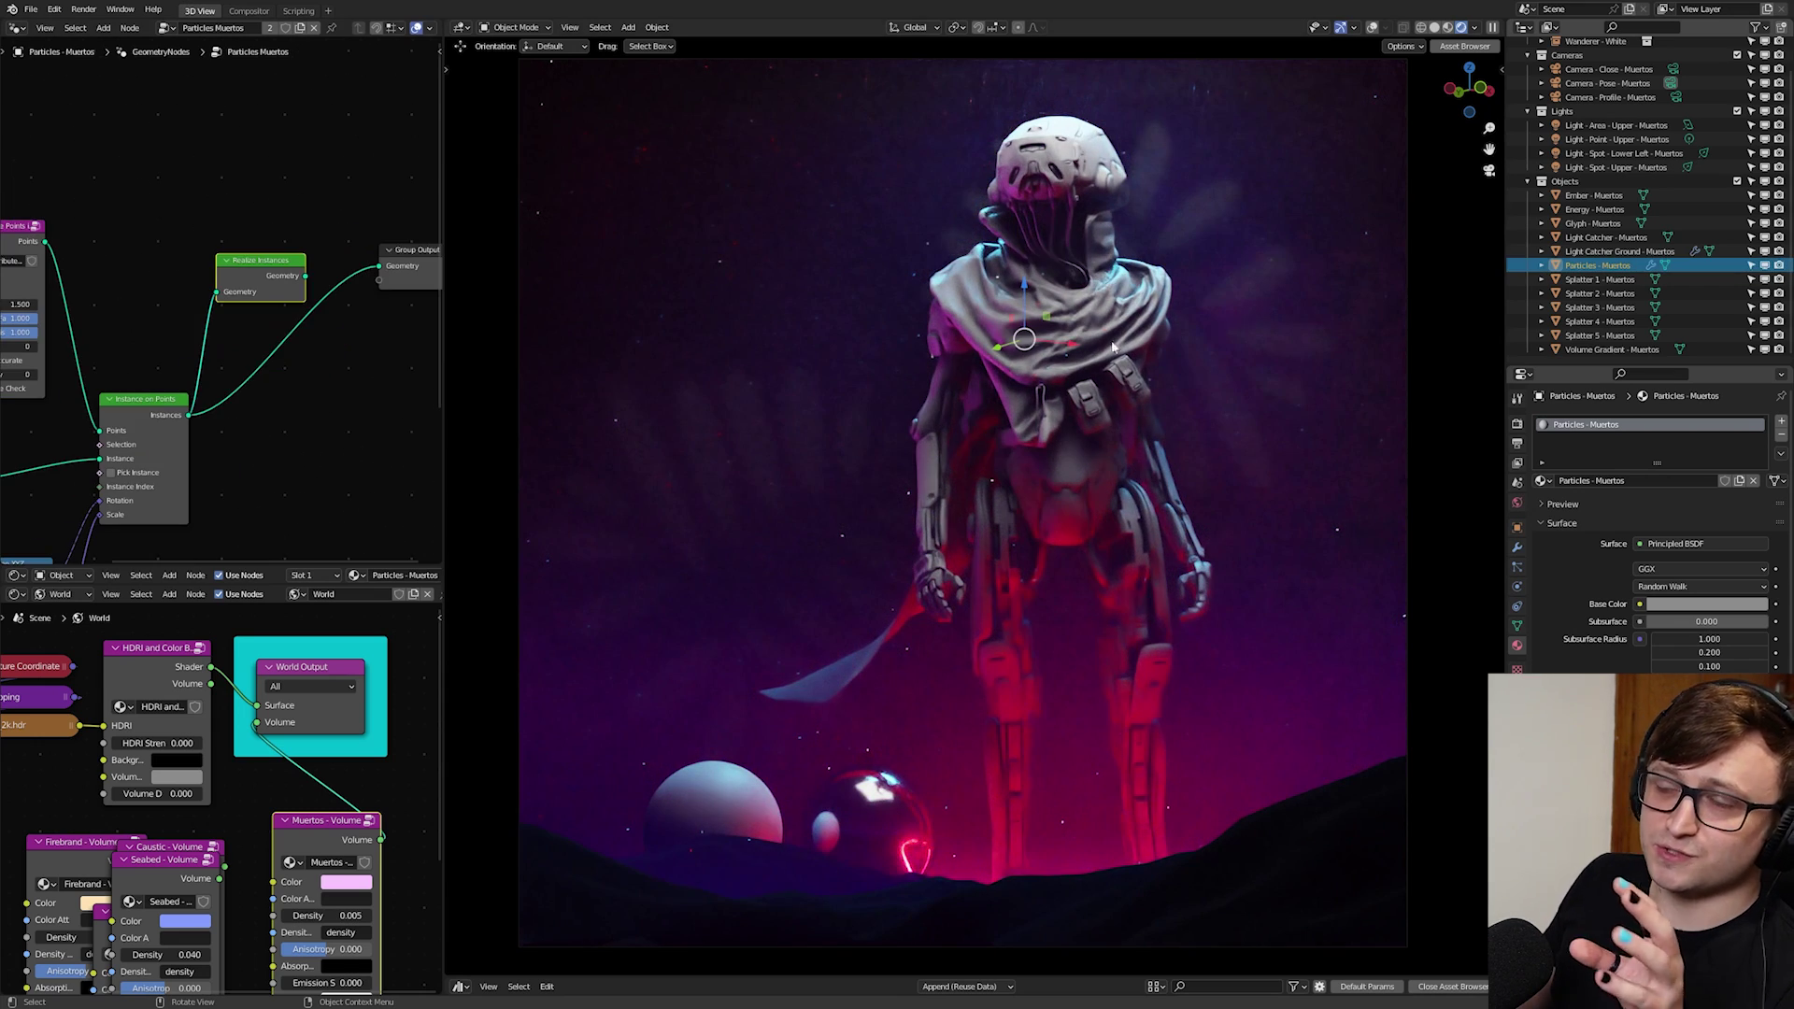
mouse_move(265, 272)
mouse_down()
mouse_move(278, 331)
mouse_move(299, 335)
mouse_move(245, 280)
mouse_up()
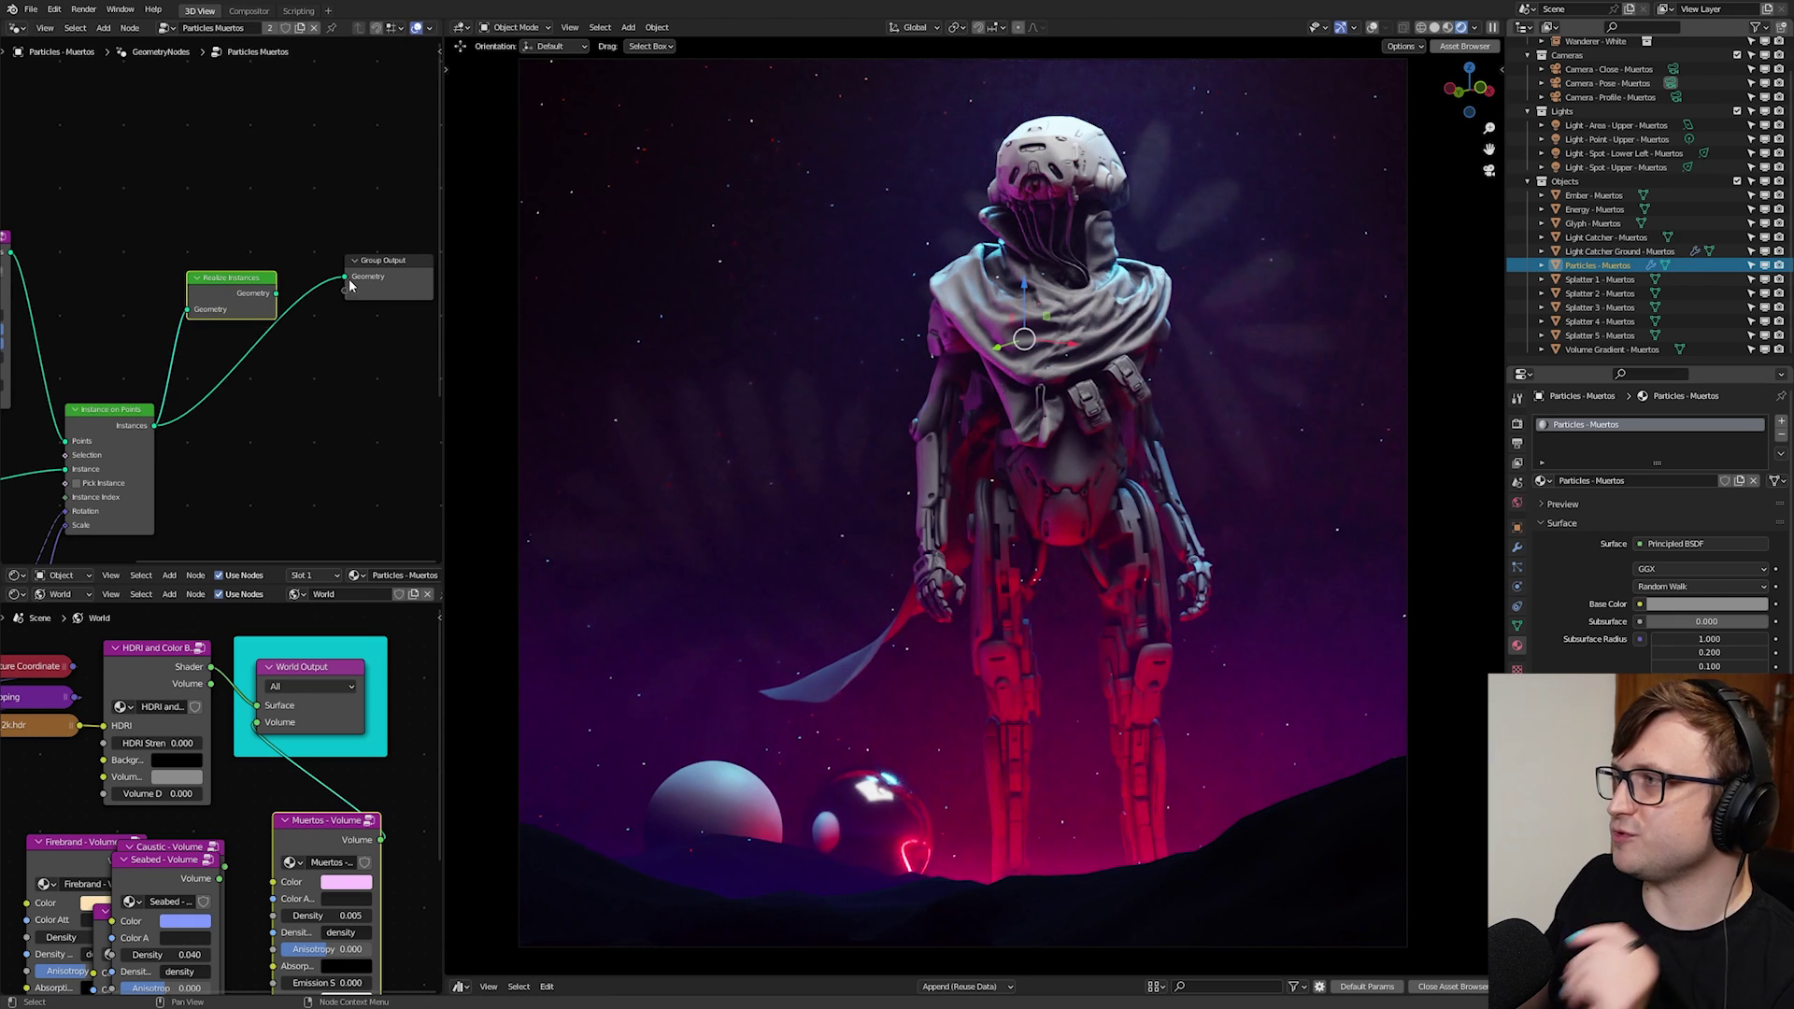
- Inspect the Muertos setup's lights and surrounding planes from outside the camera view, in both solid and rendered shading
click(1372, 266)
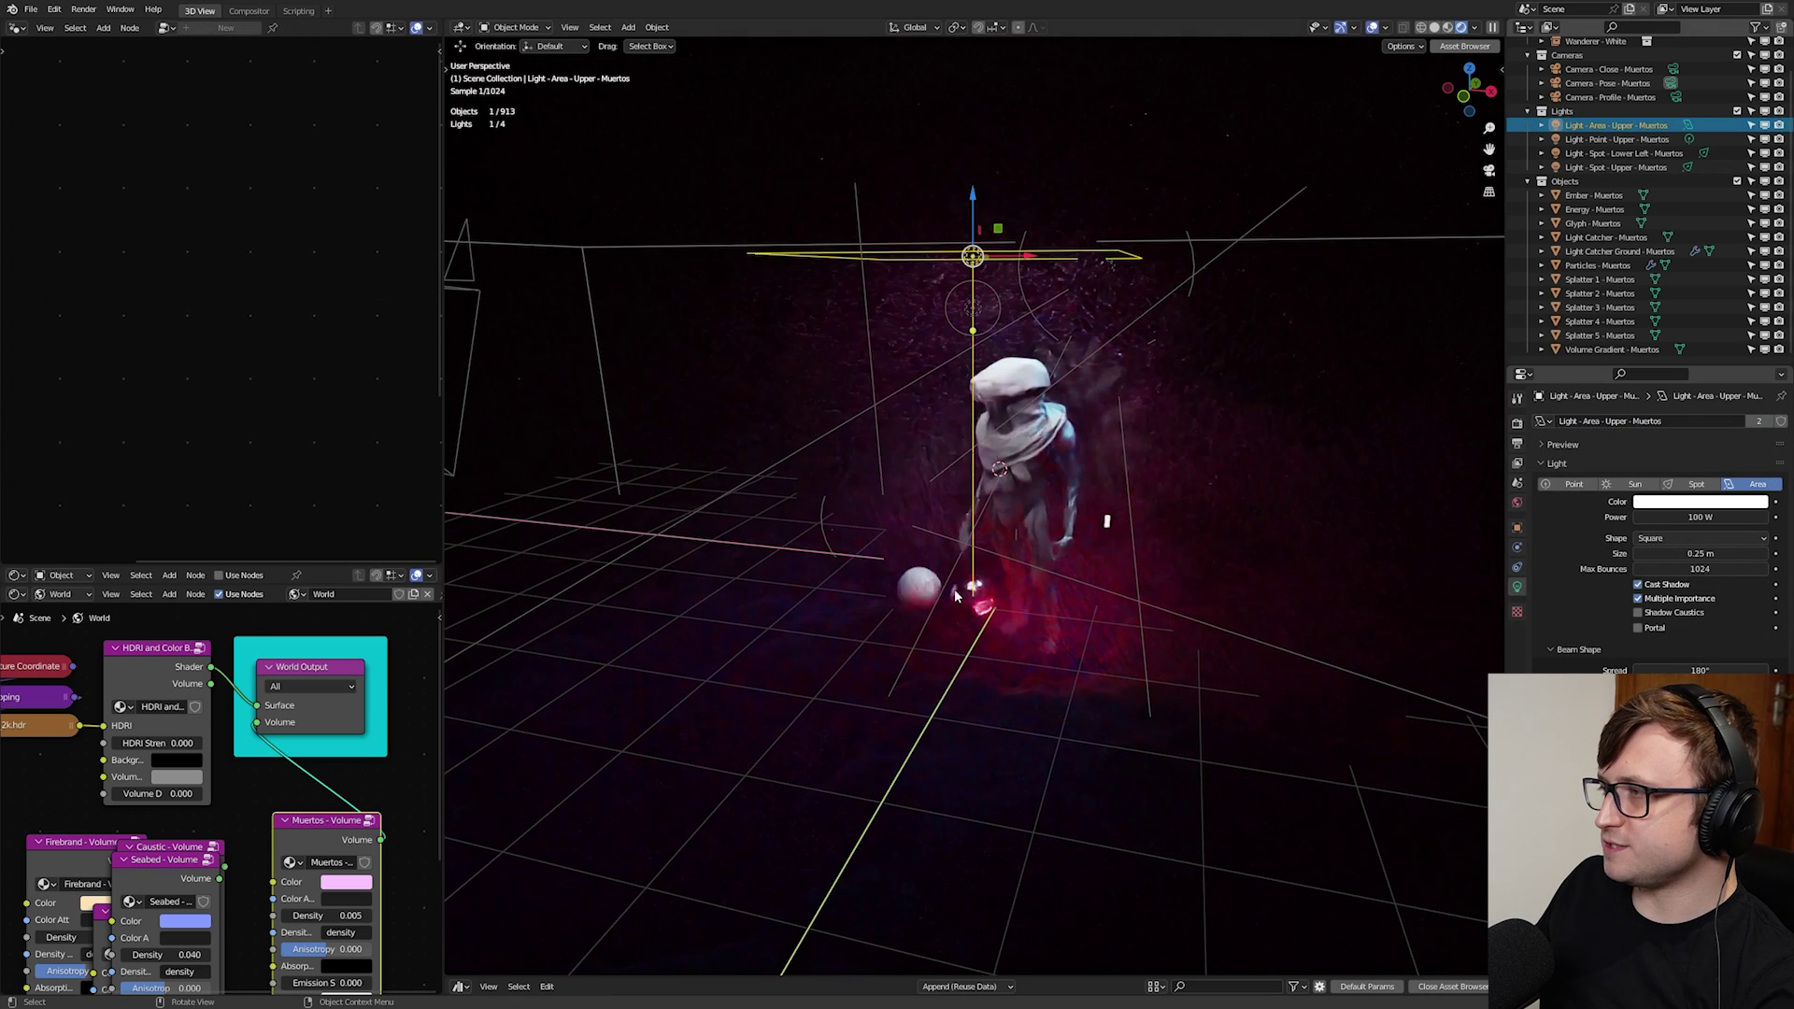
key(z)
click(1106, 598)
middle_drag(1129, 609, 1201, 614)
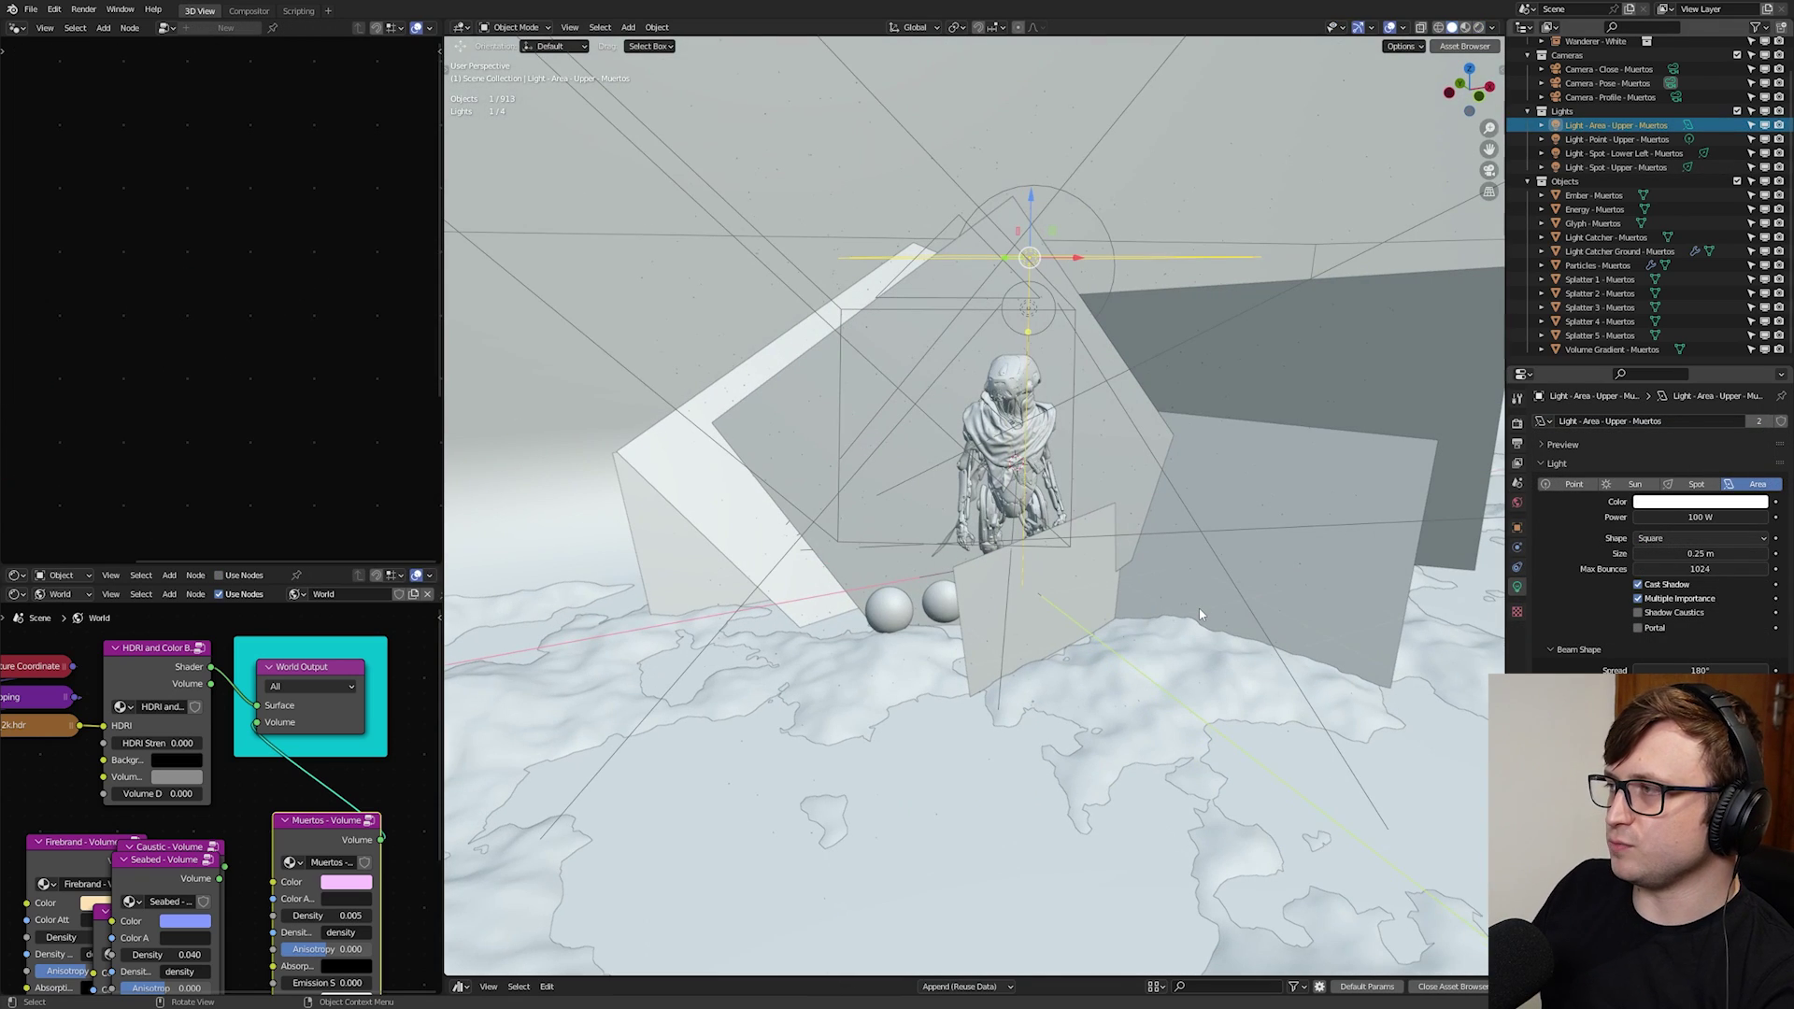
middle_drag(1090, 654, 1051, 657)
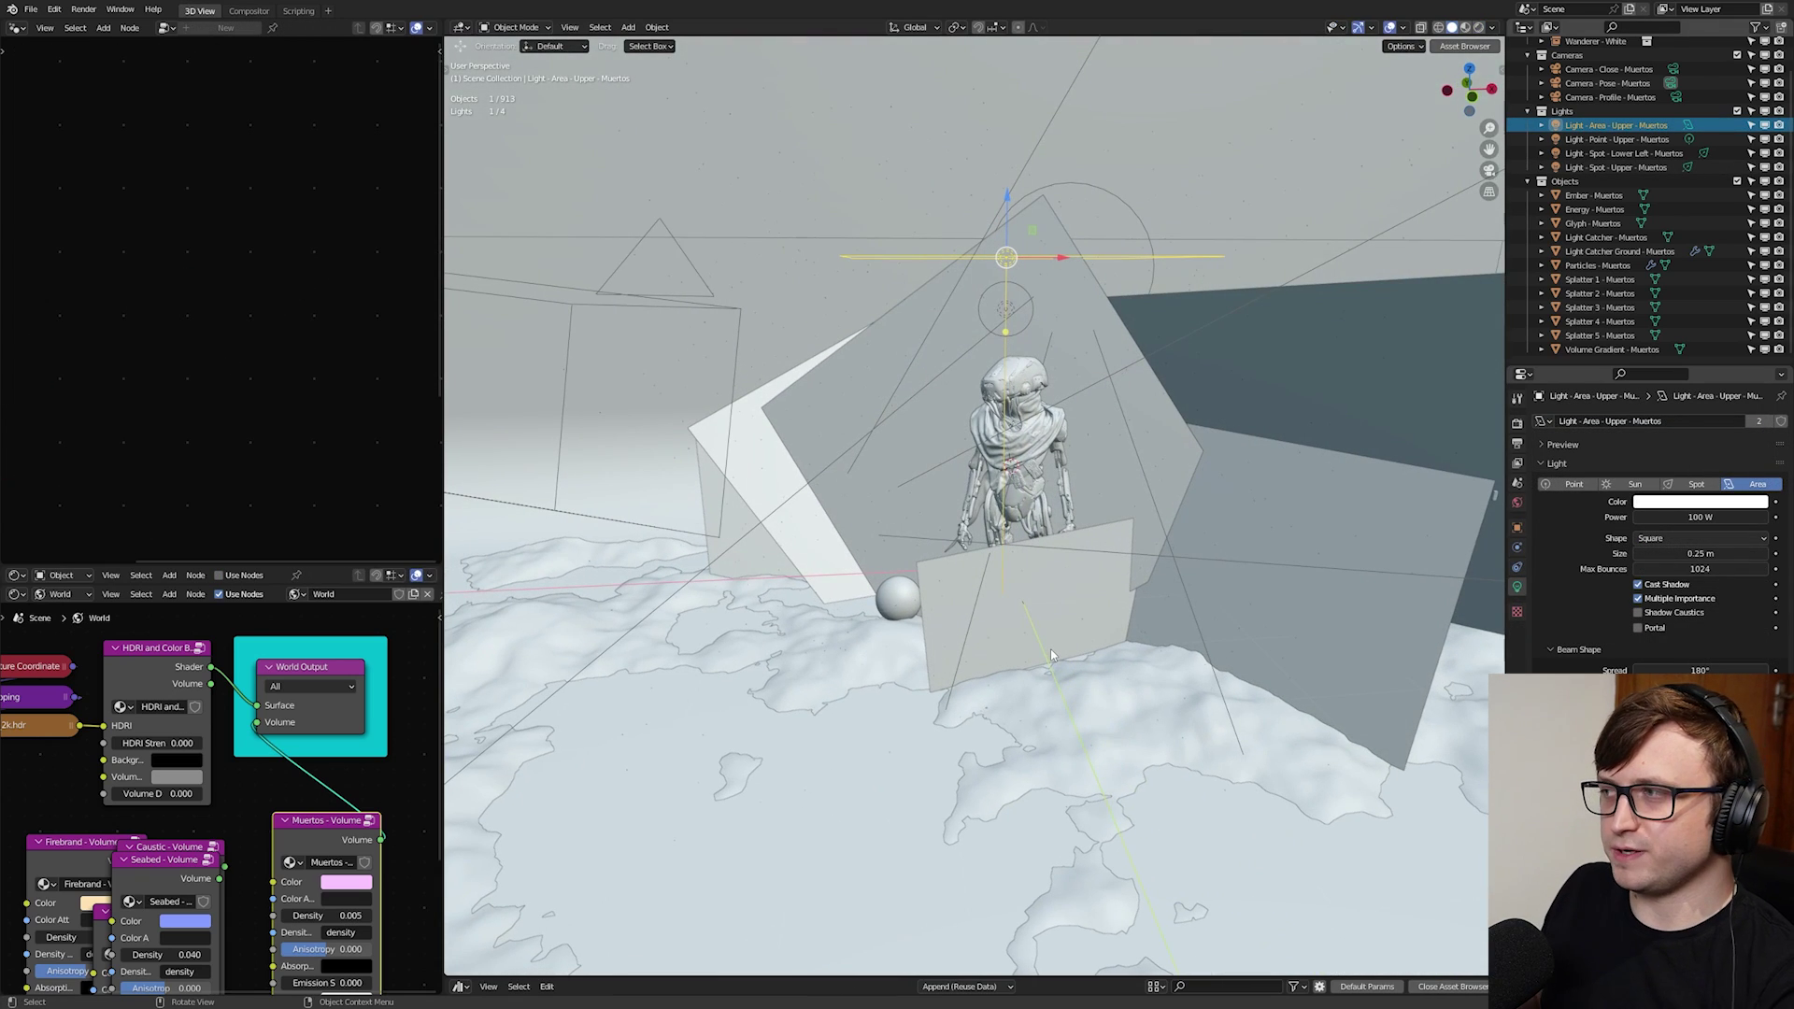
middle_drag(1050, 657, 893, 593)
key(z)
click(1032, 502)
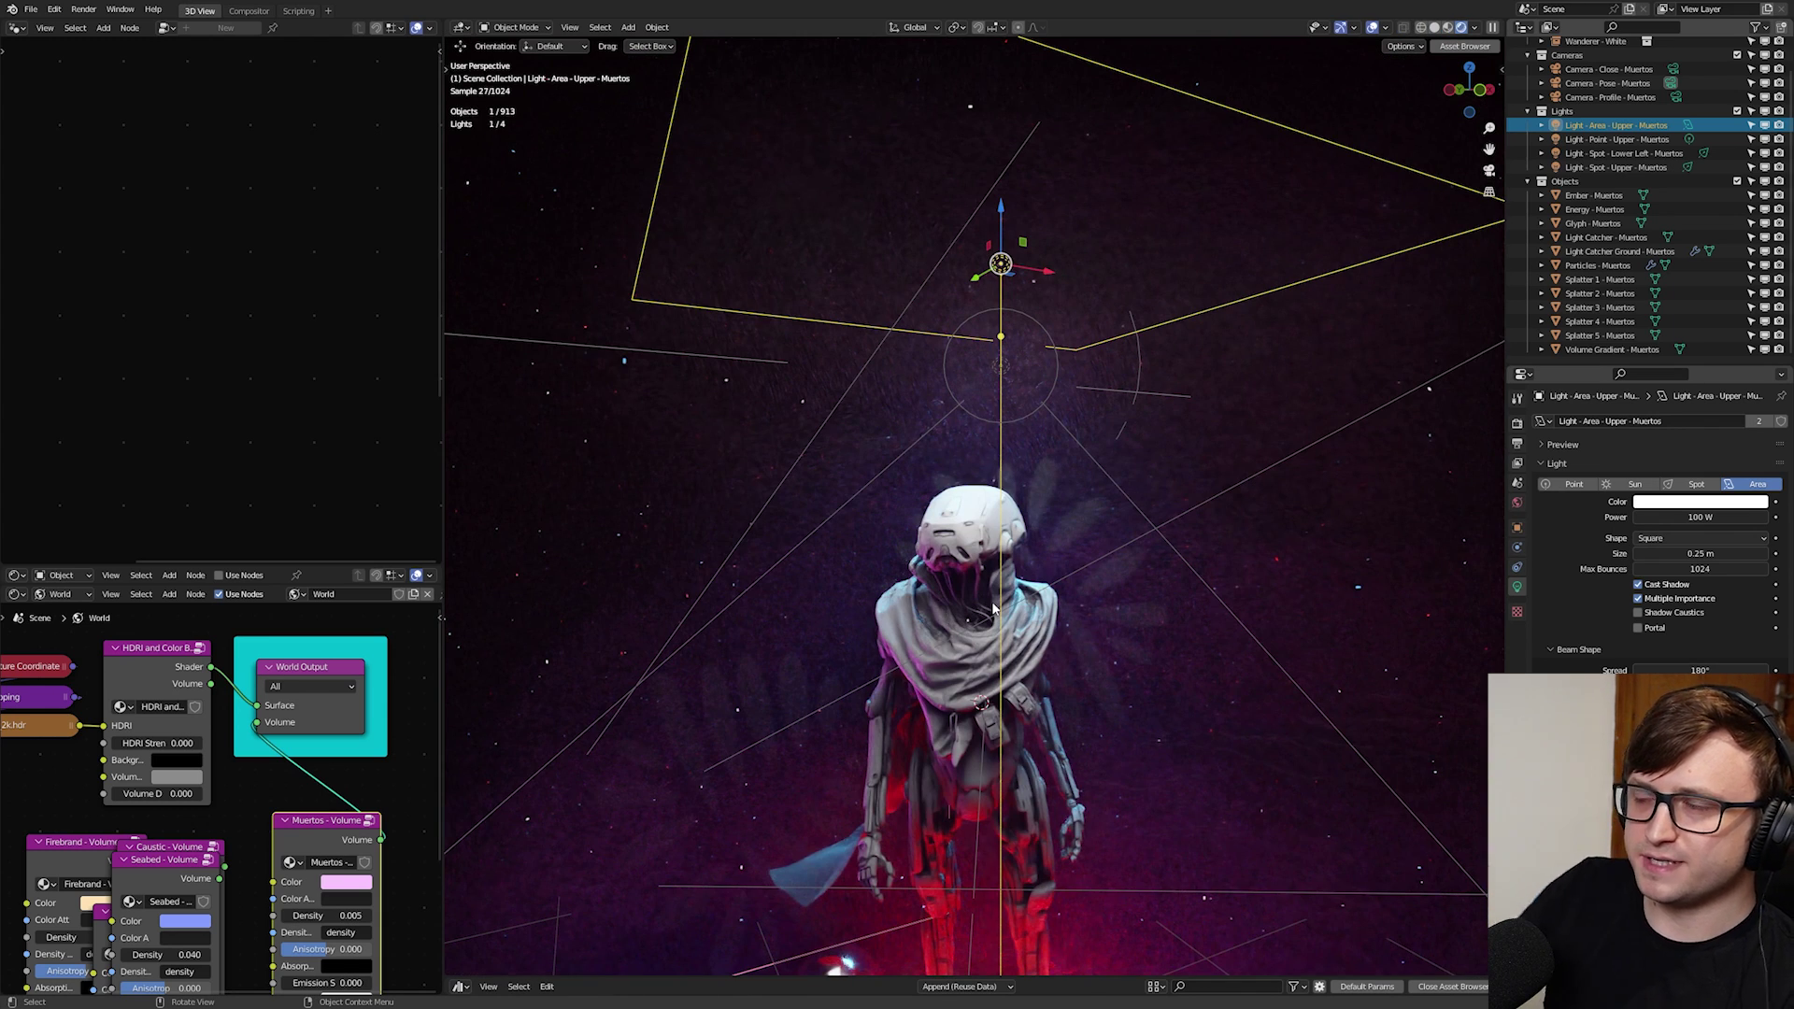
middle_drag(1025, 645, 980, 578)
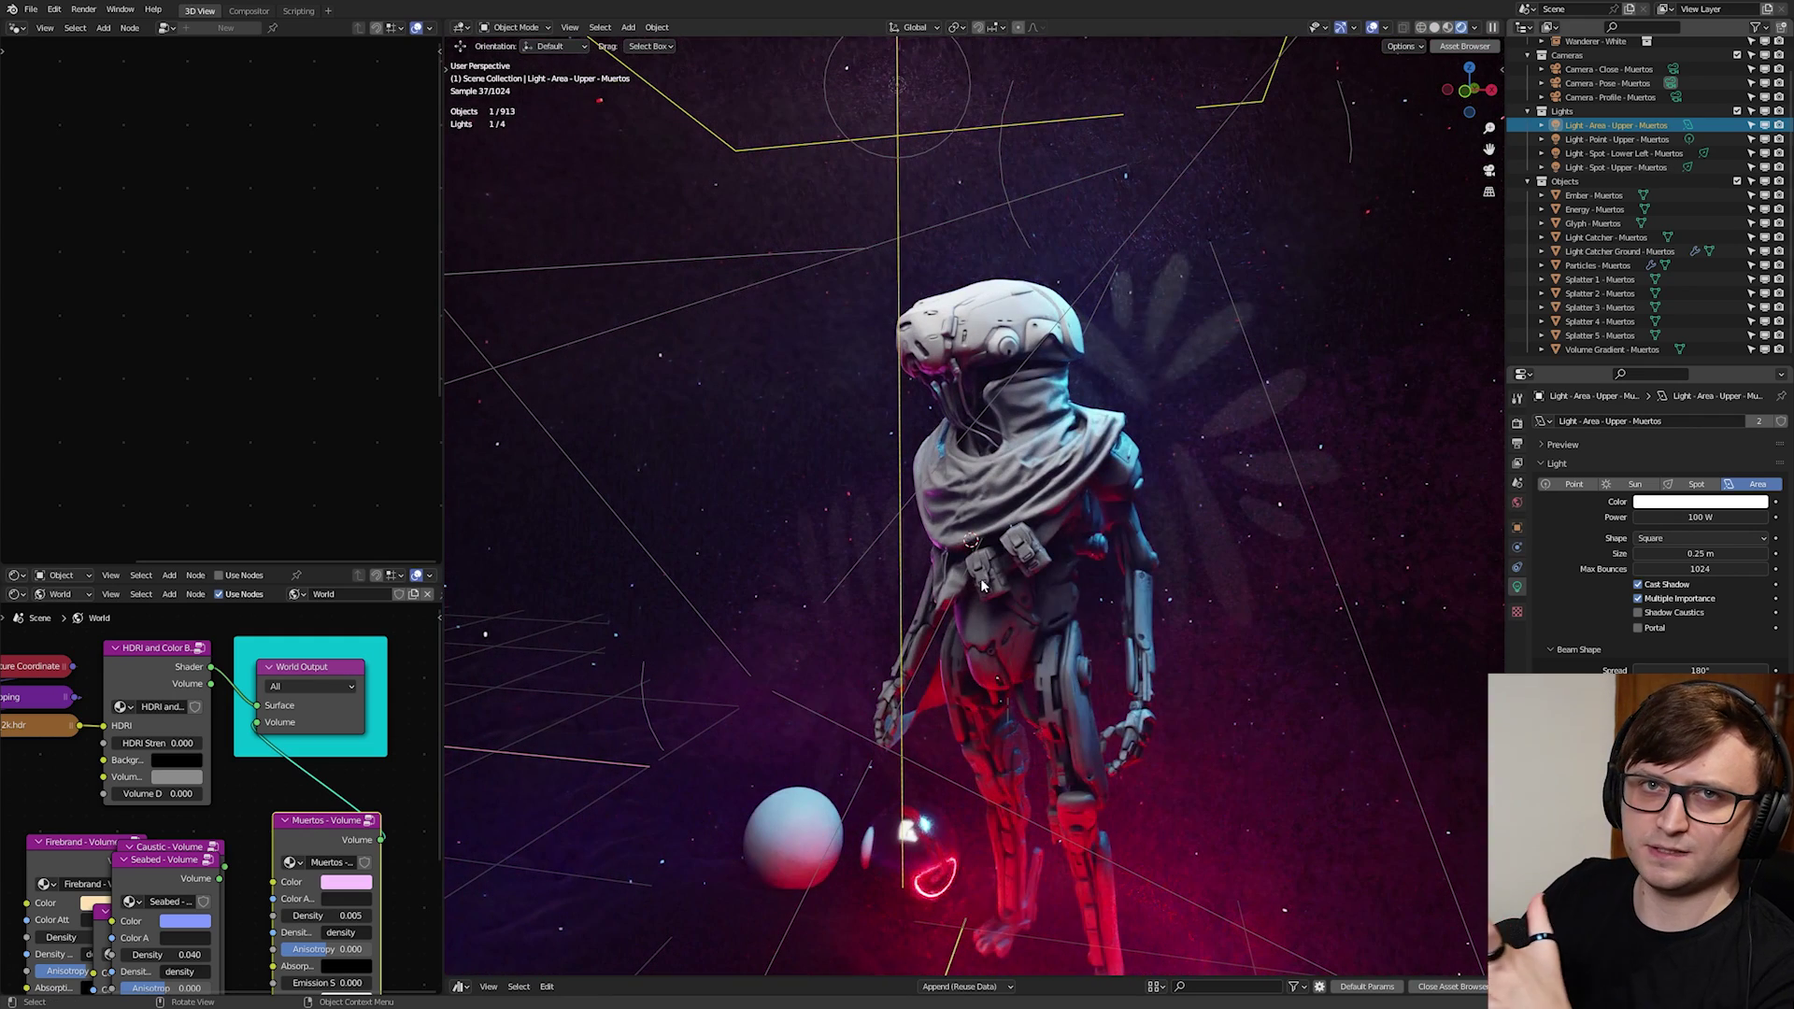
middle_drag(981, 586, 925, 299)
- Try rotating the upper area light and the upper point light to compare how each affects the Muertos lighting
key(r)
key(r)
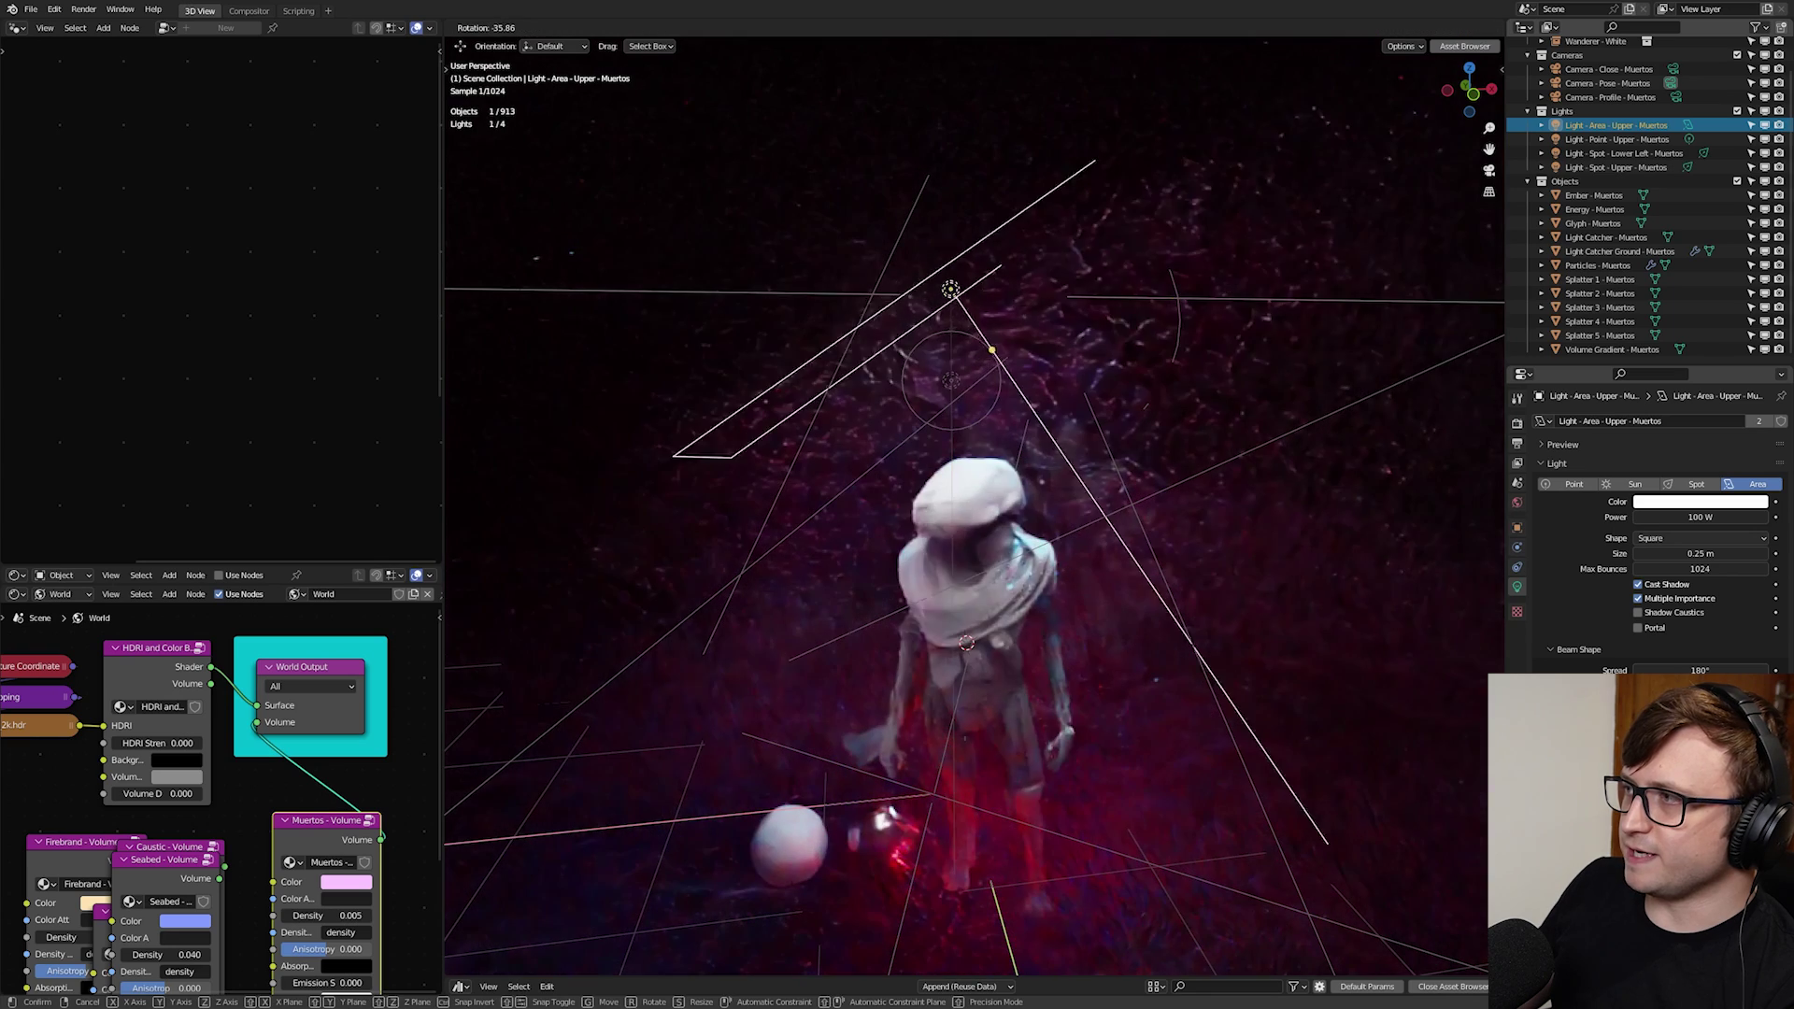
right_click(943, 335)
click(950, 380)
key(r)
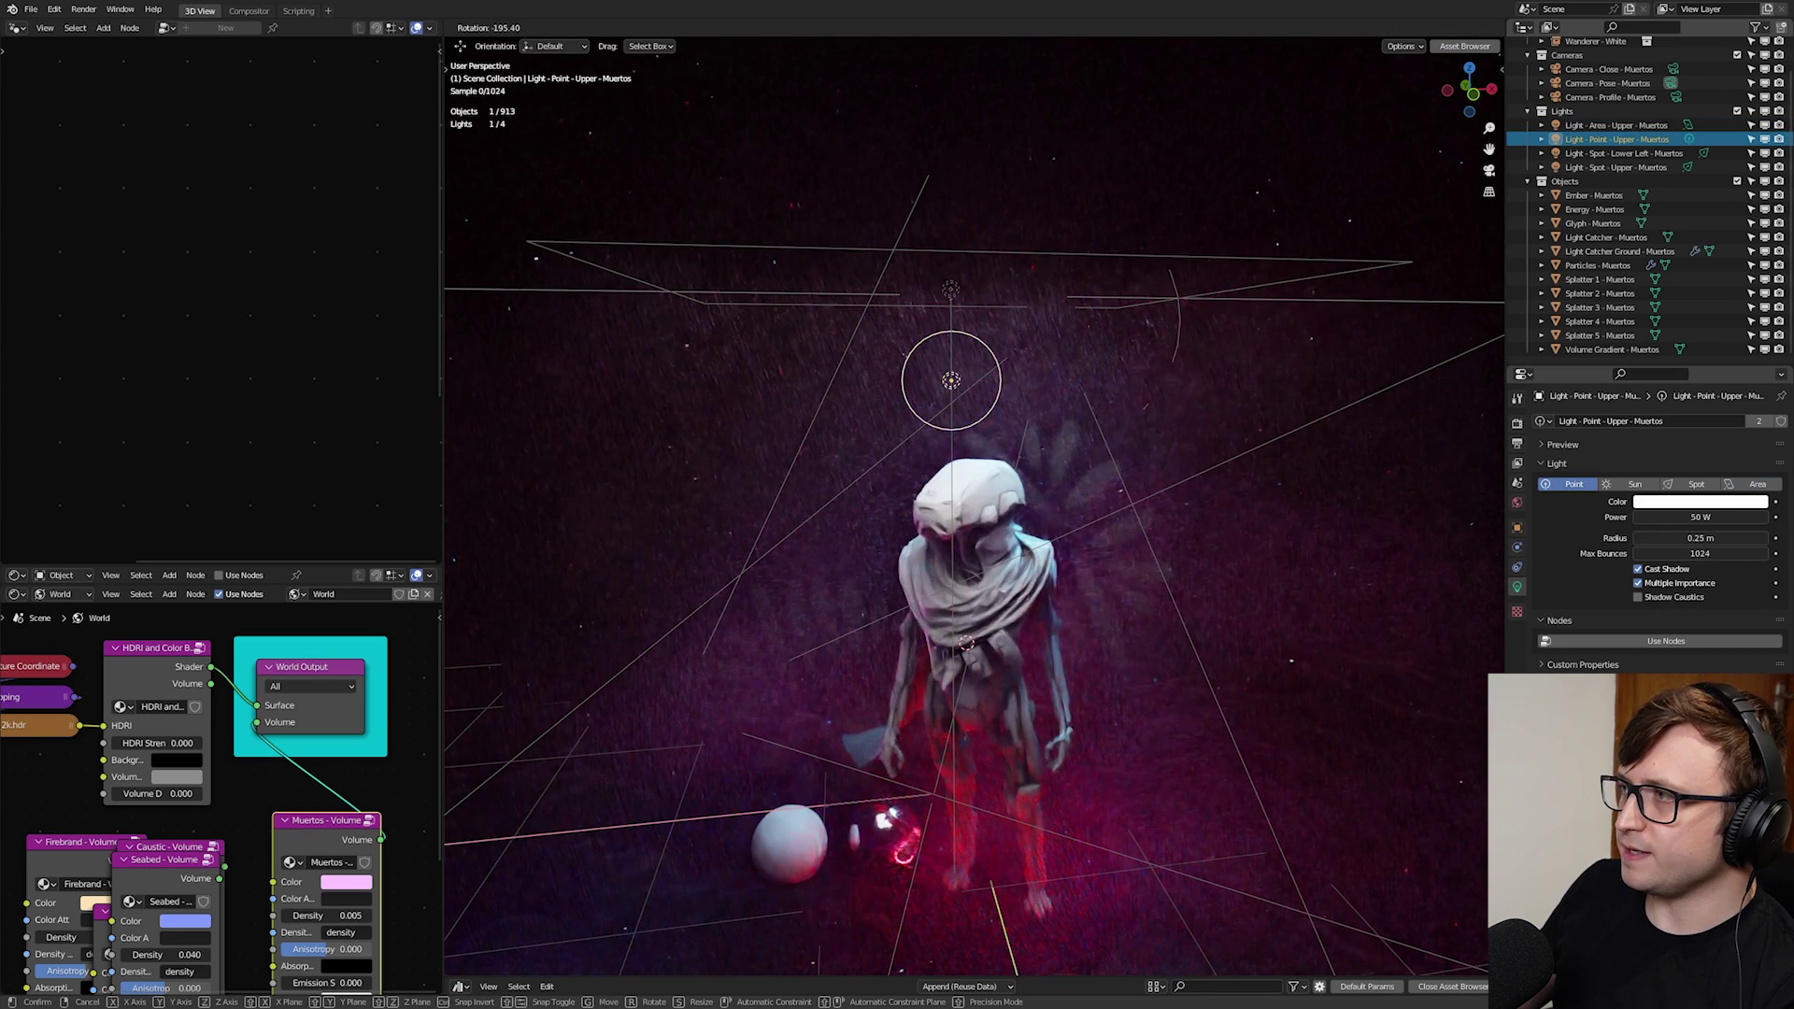
right_click(998, 470)
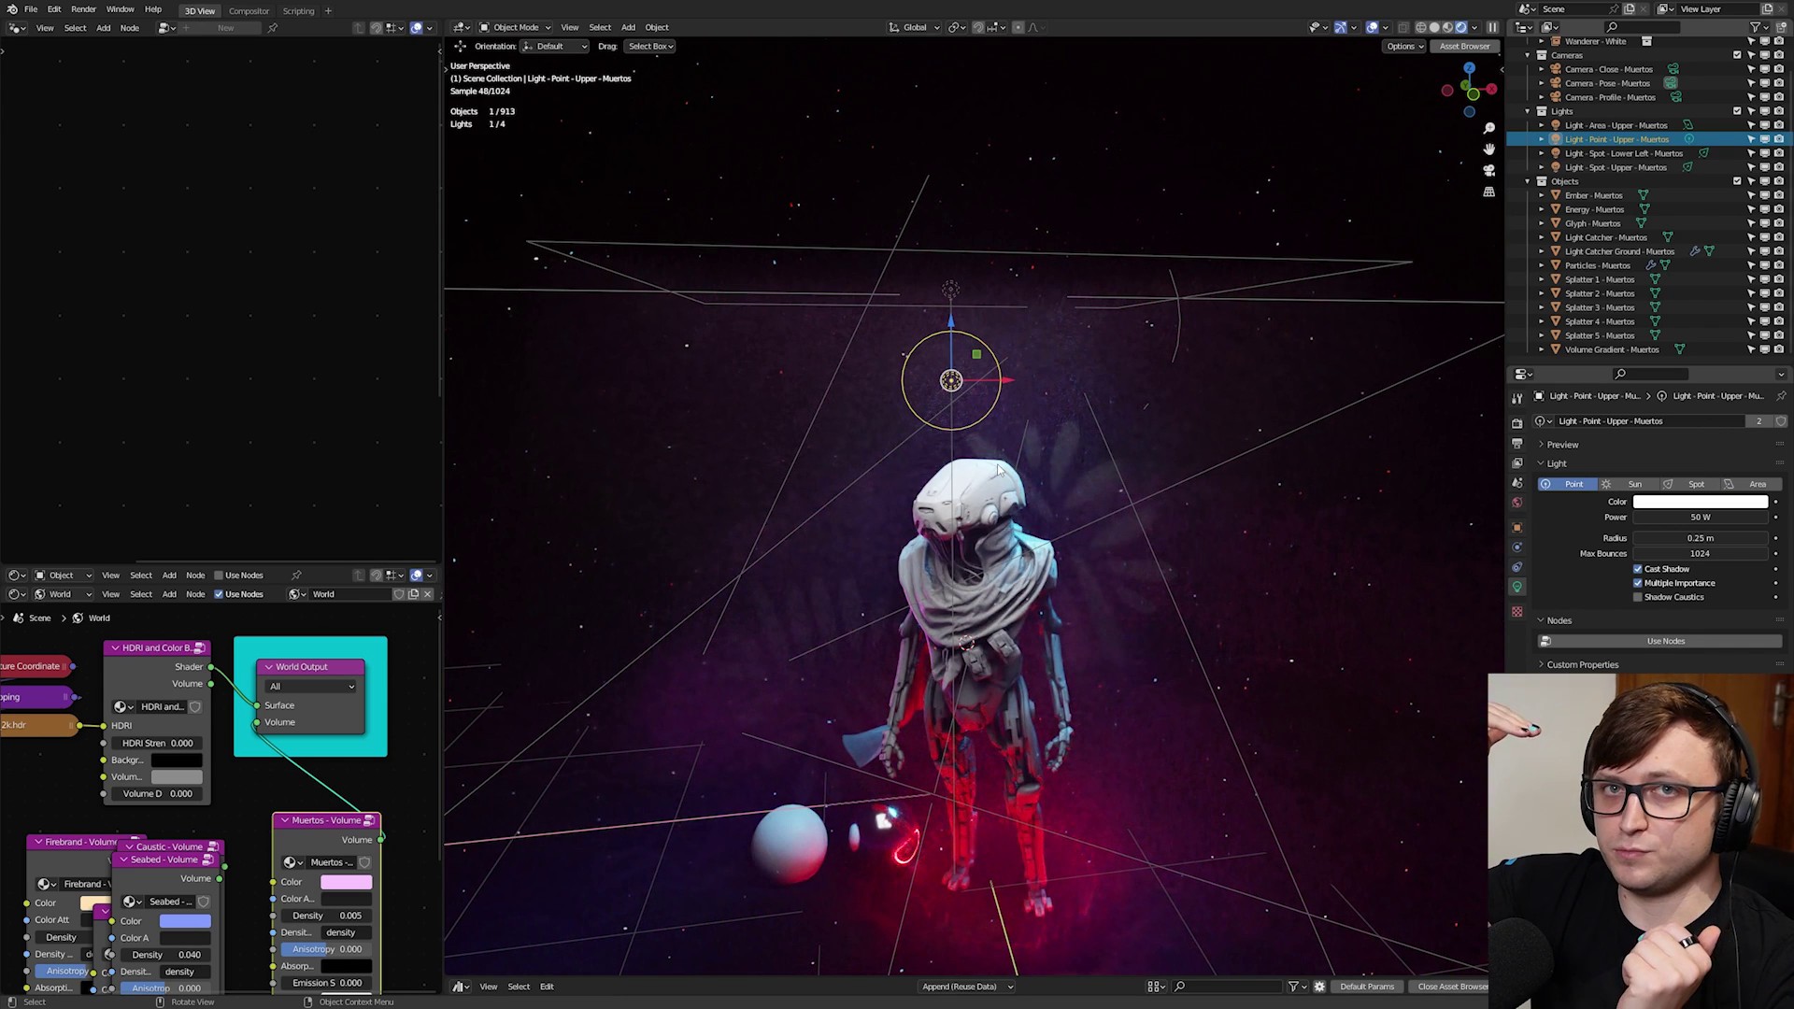
middle_drag(999, 470, 1016, 634)
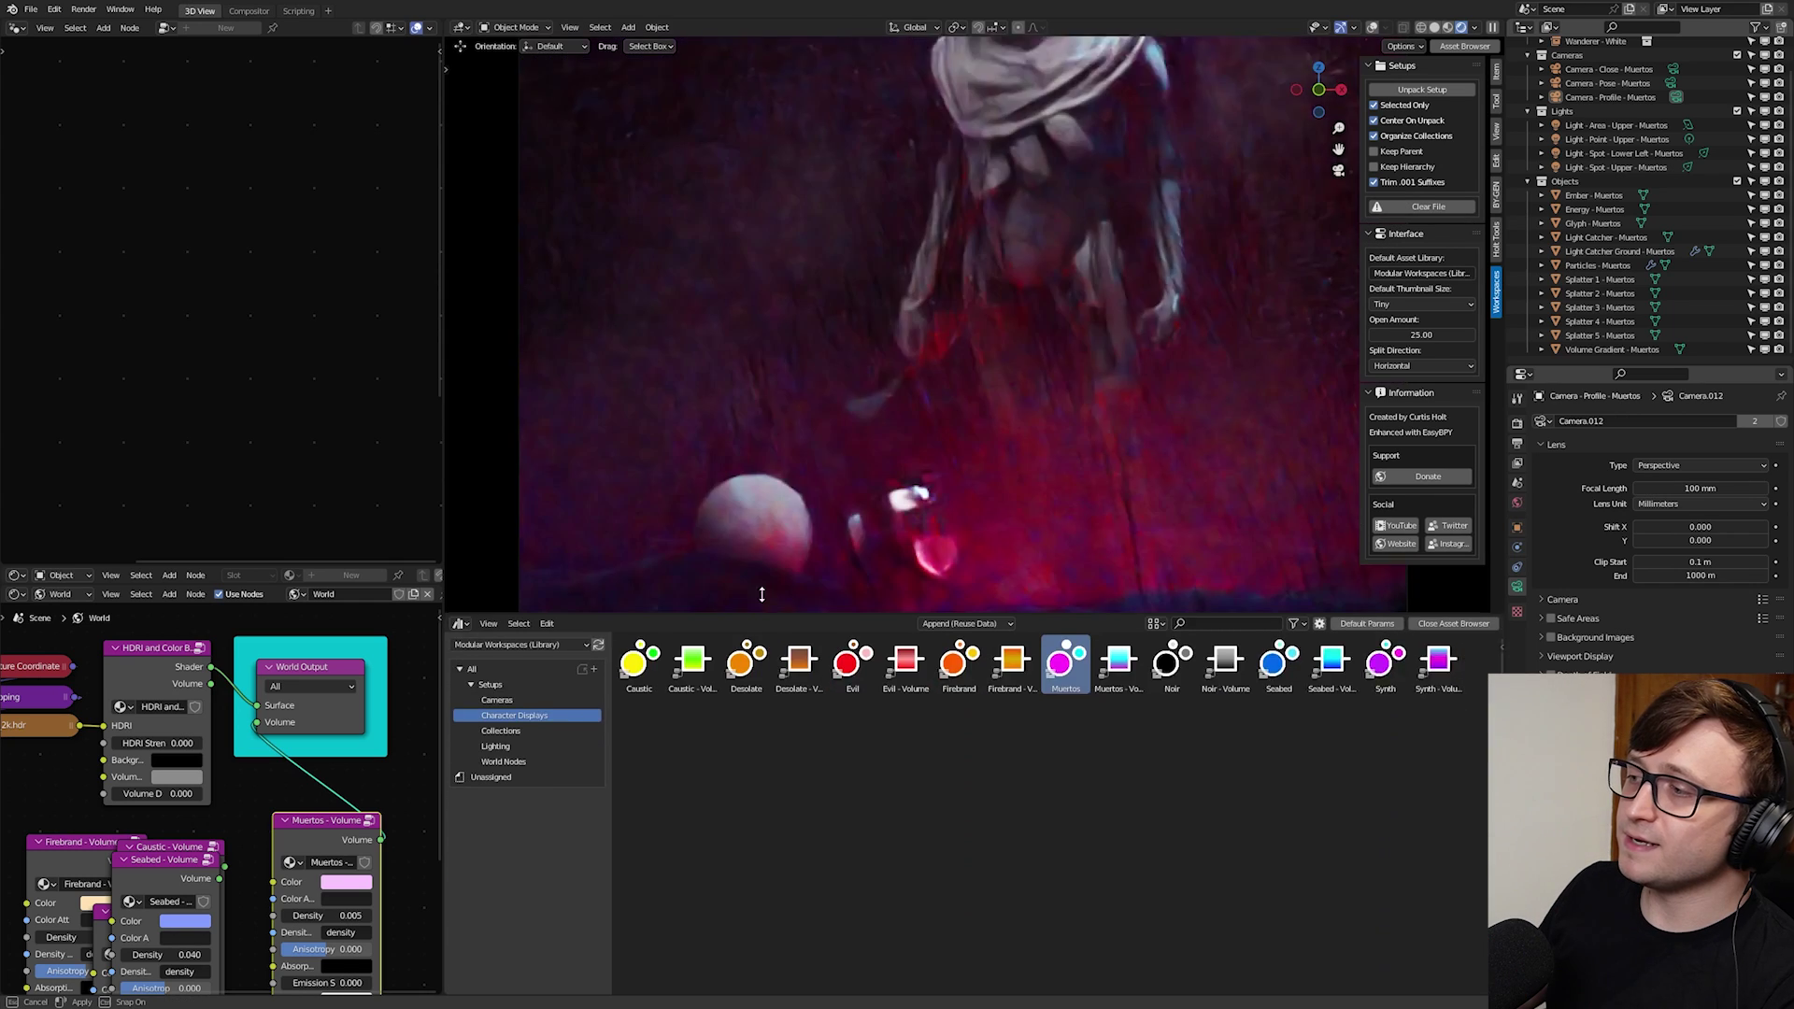
- Shrink the asset browser to list all assets, and locate the Modular Workspaces (Library) blend file in its folder
drag(761, 594, 716, 773)
click(514, 829)
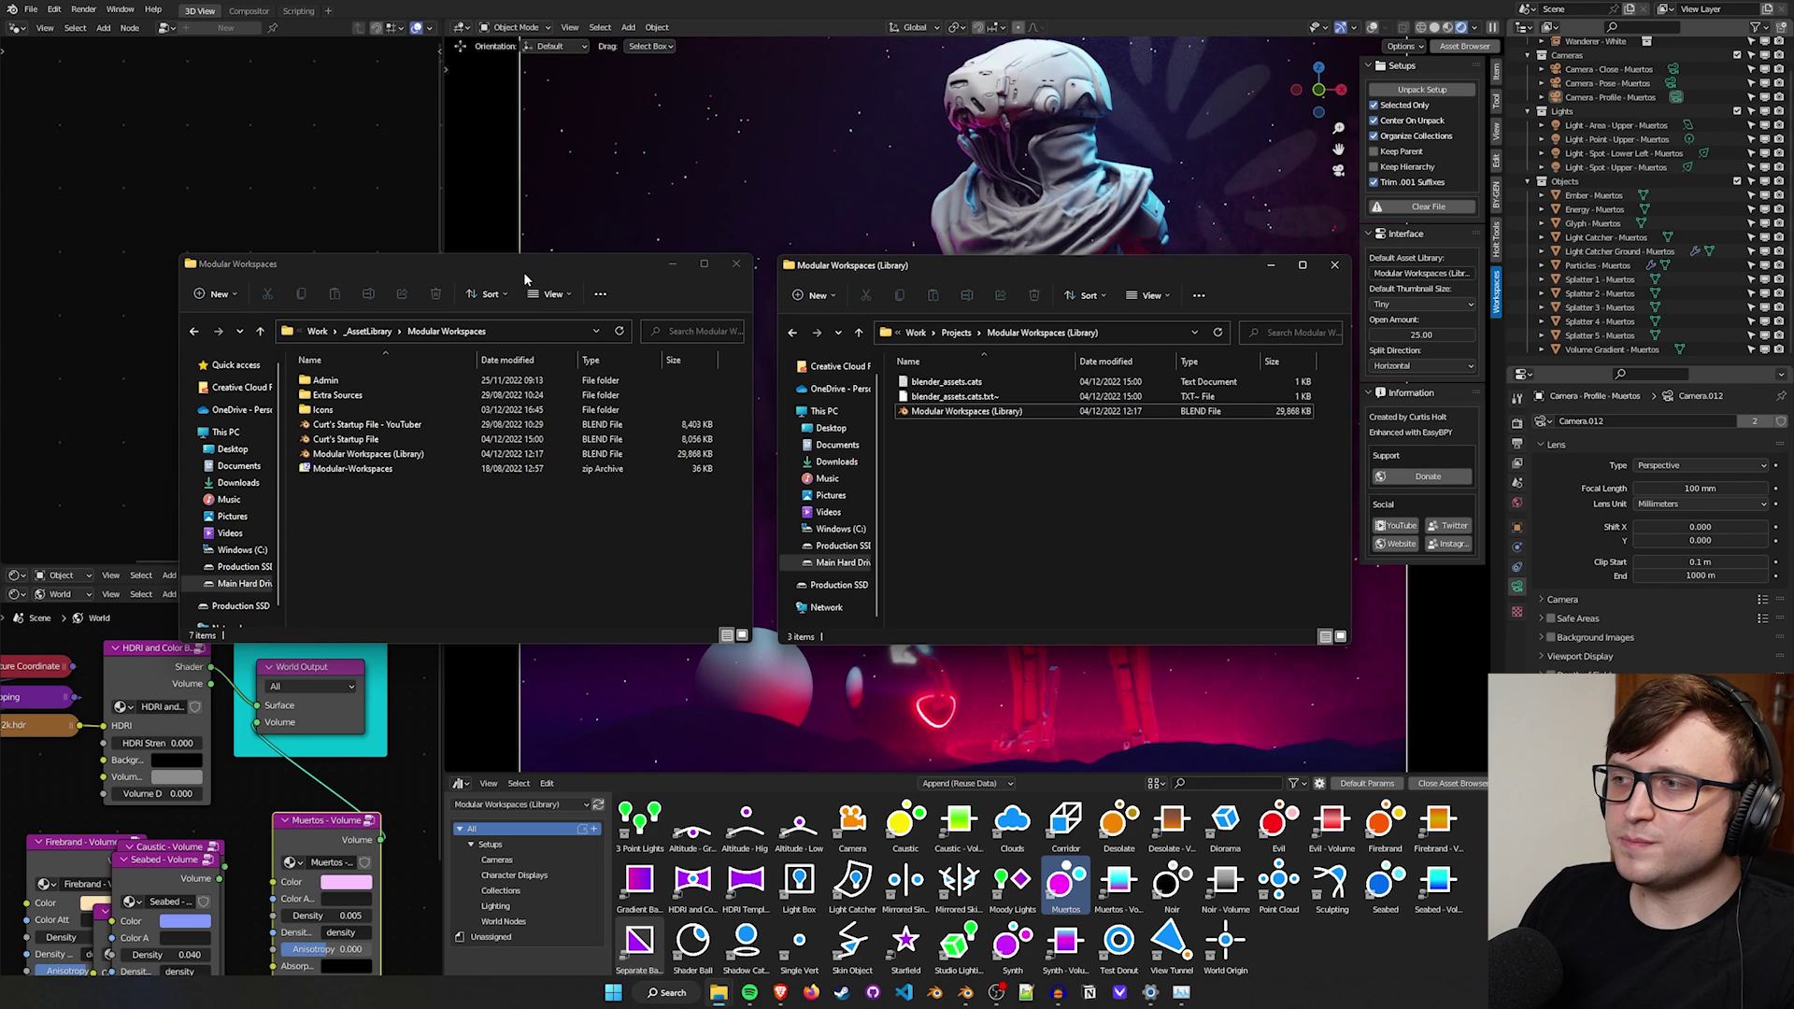
click(426, 454)
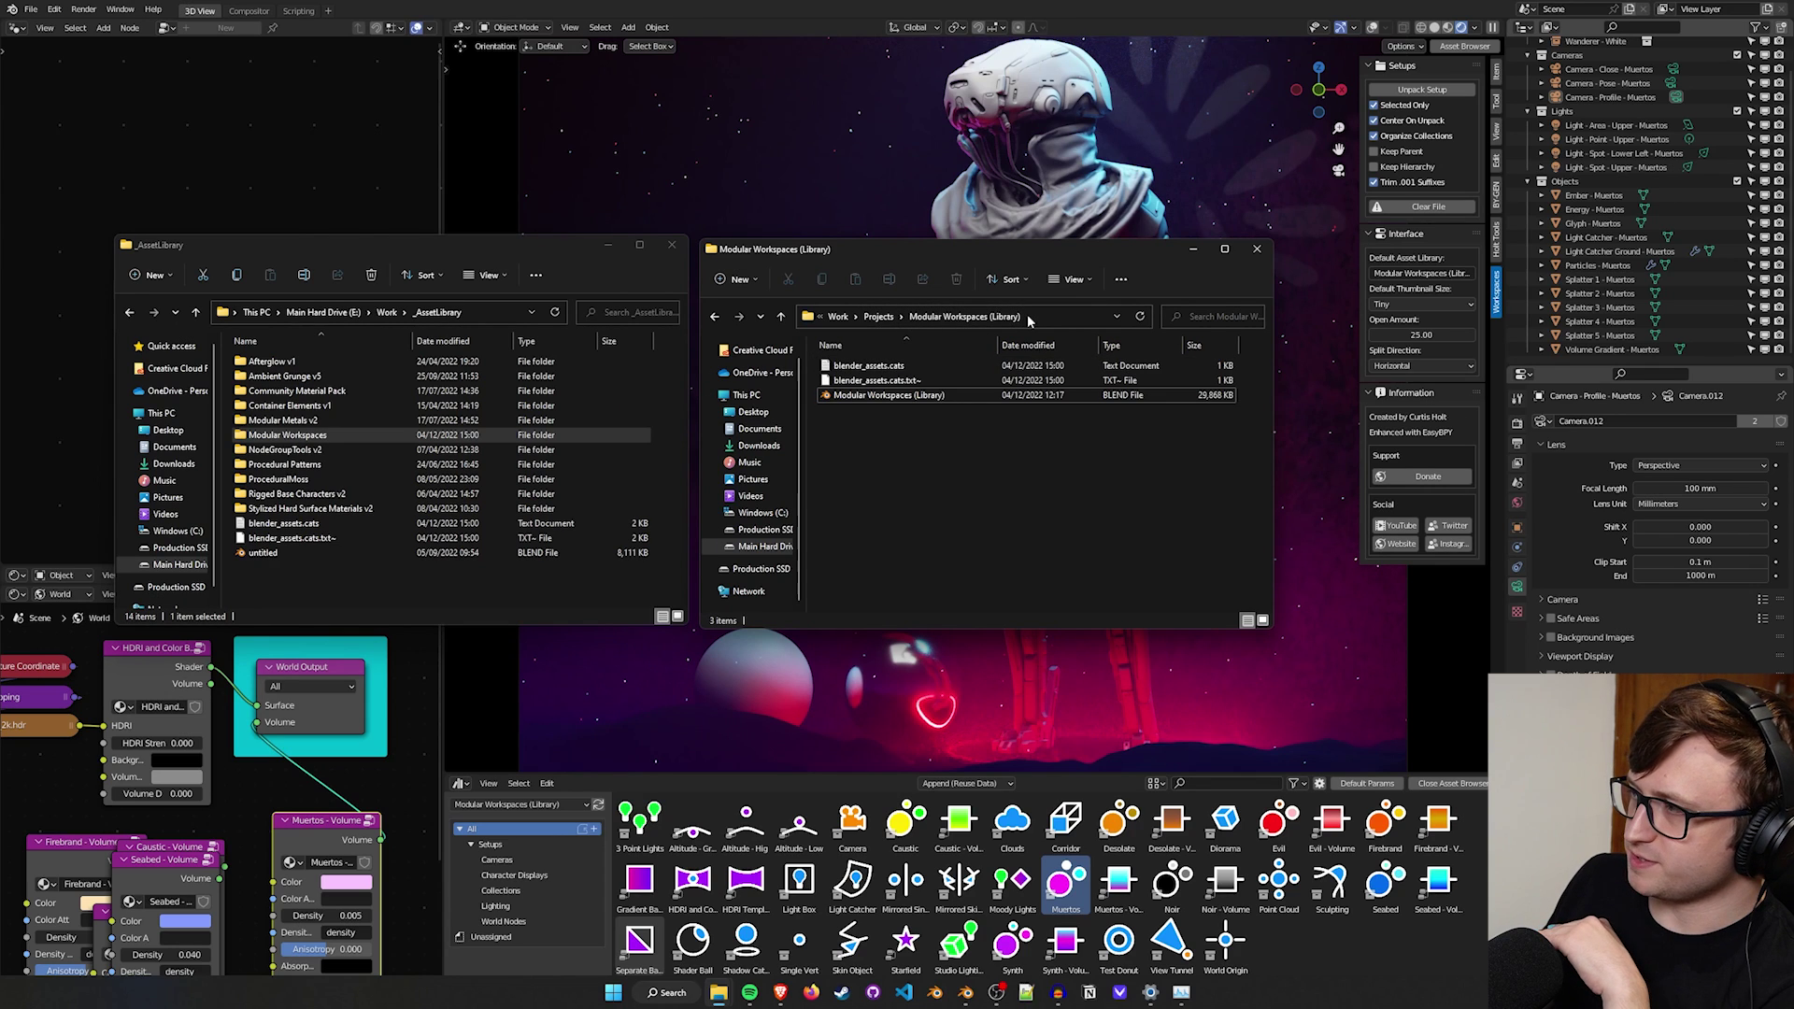
- Review the names and paths of the Asset Library and Modular Workspaces (Library) entries in the file path preferences
click(55, 10)
click(103, 203)
scroll(241, 383, down, 2)
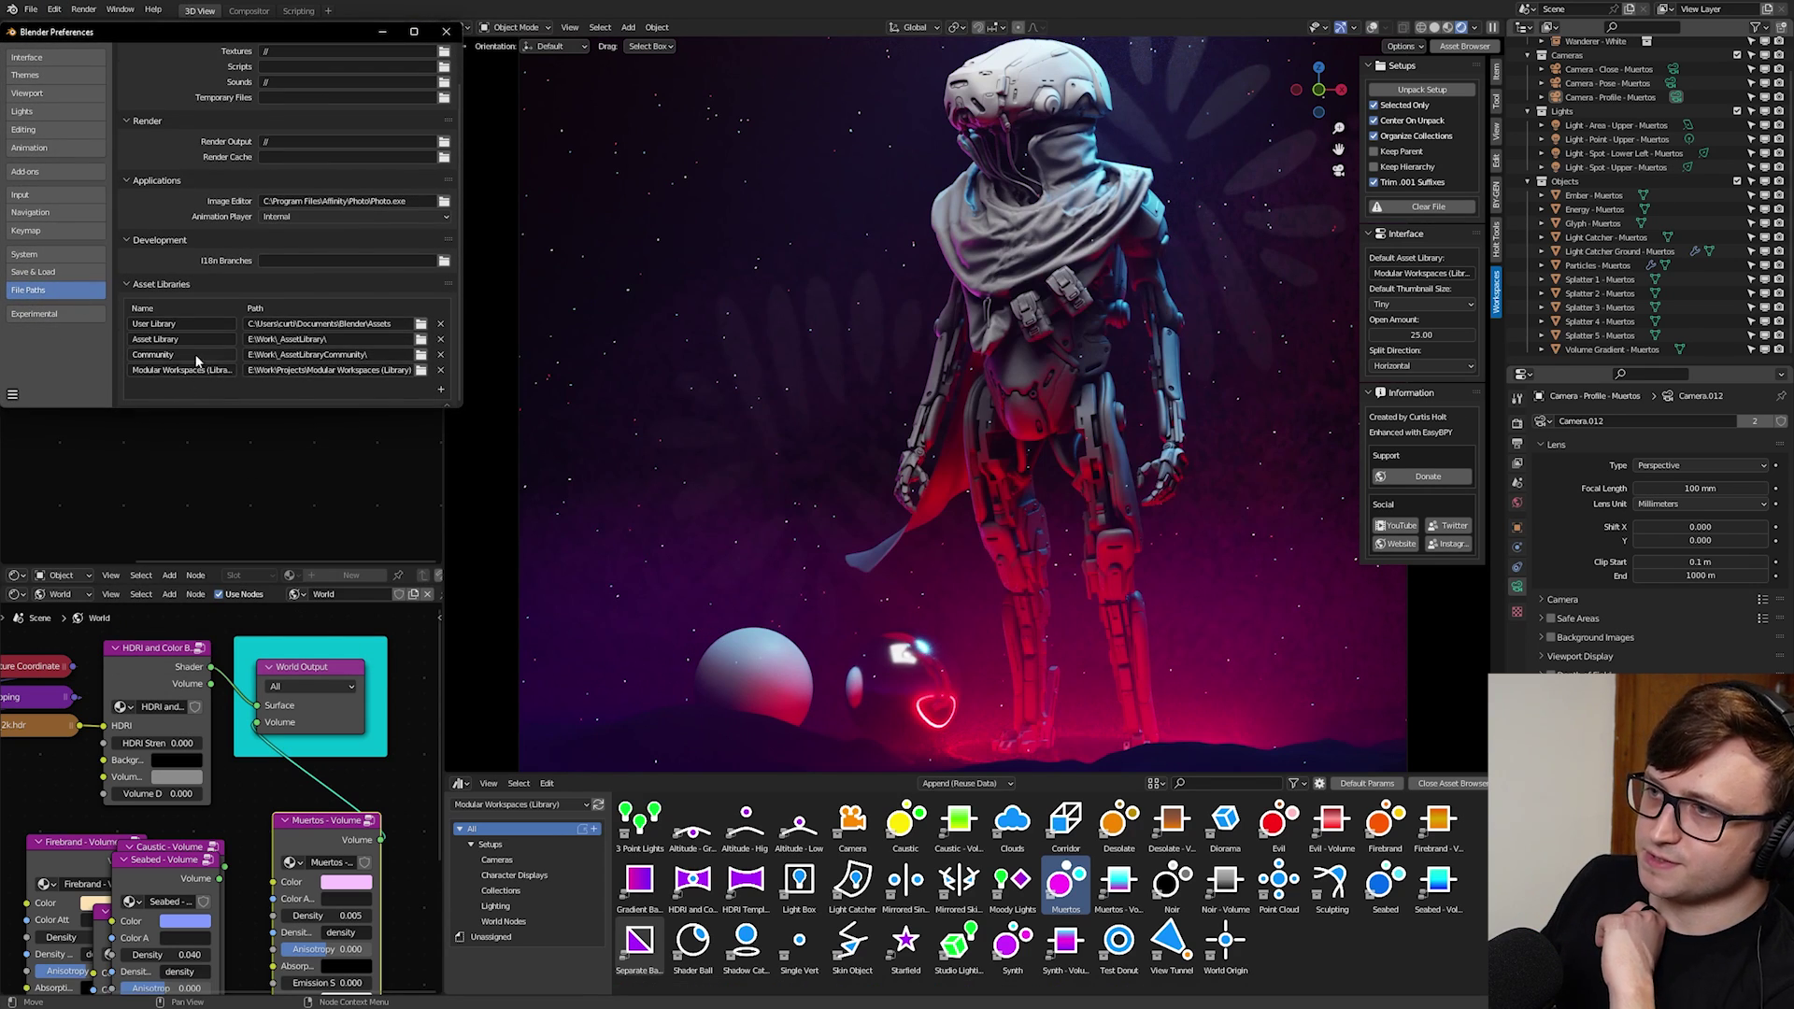
double_click(163, 339)
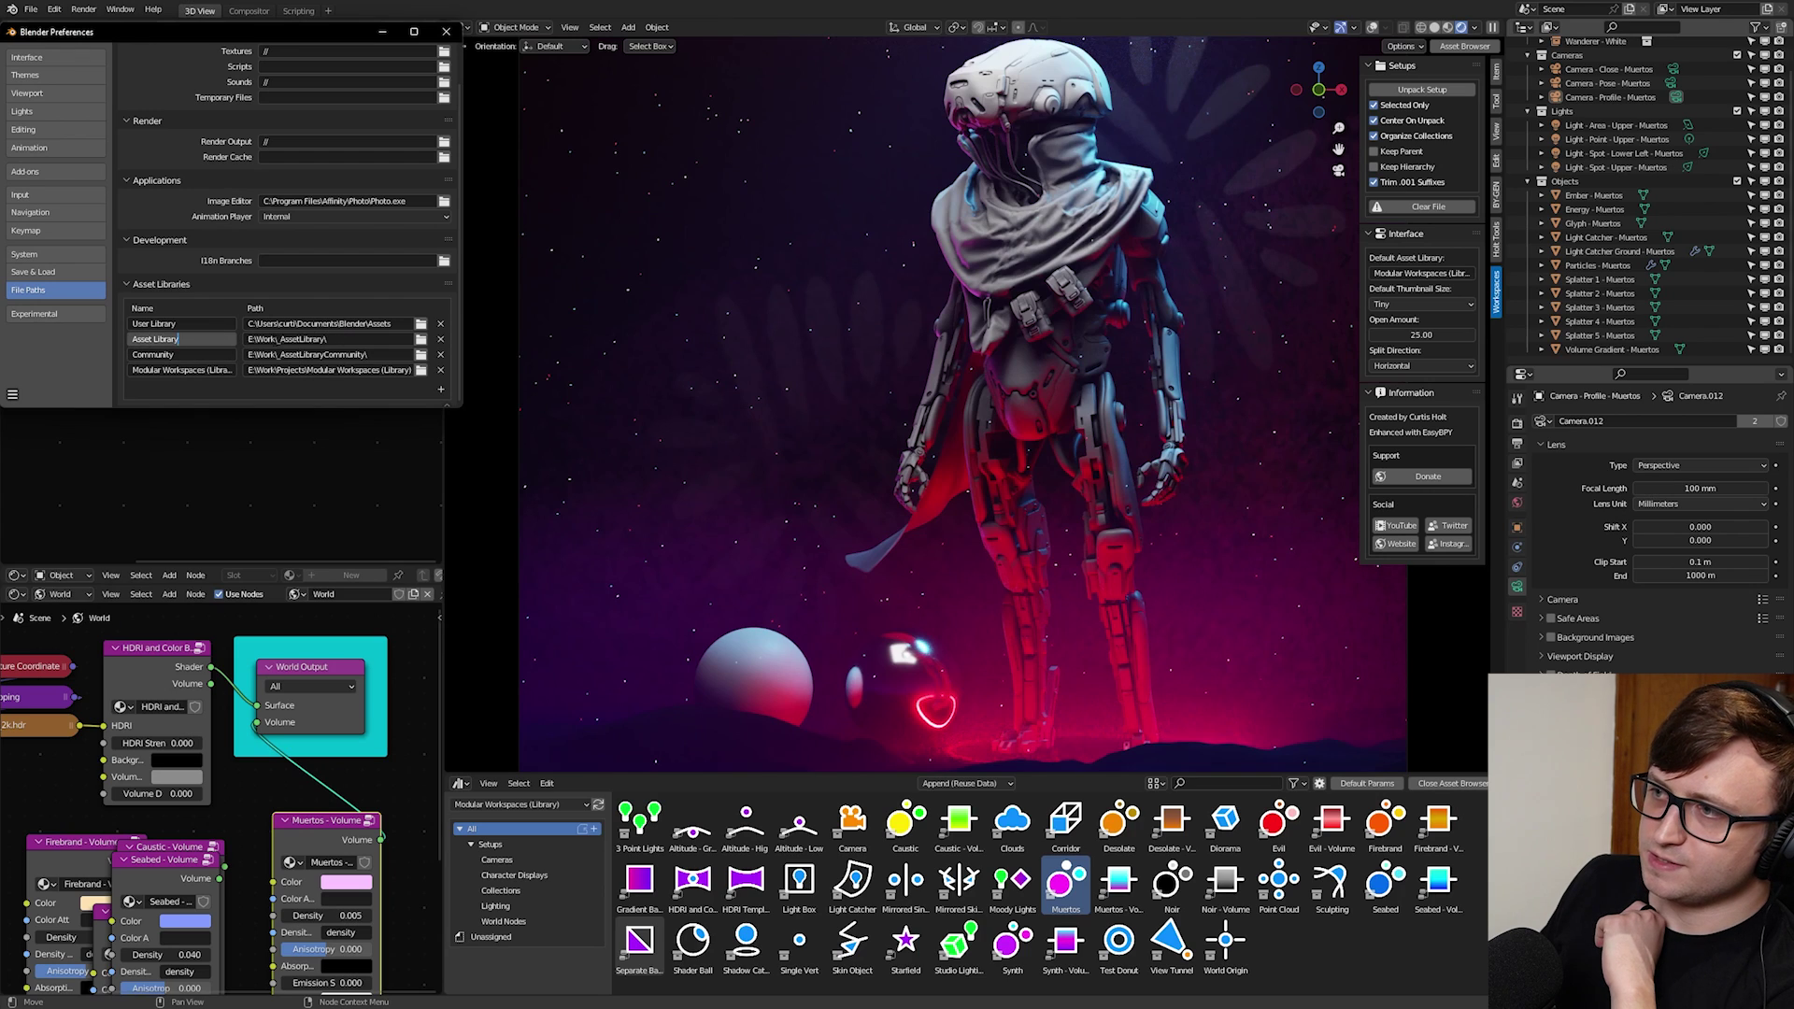
click(165, 382)
click(177, 372)
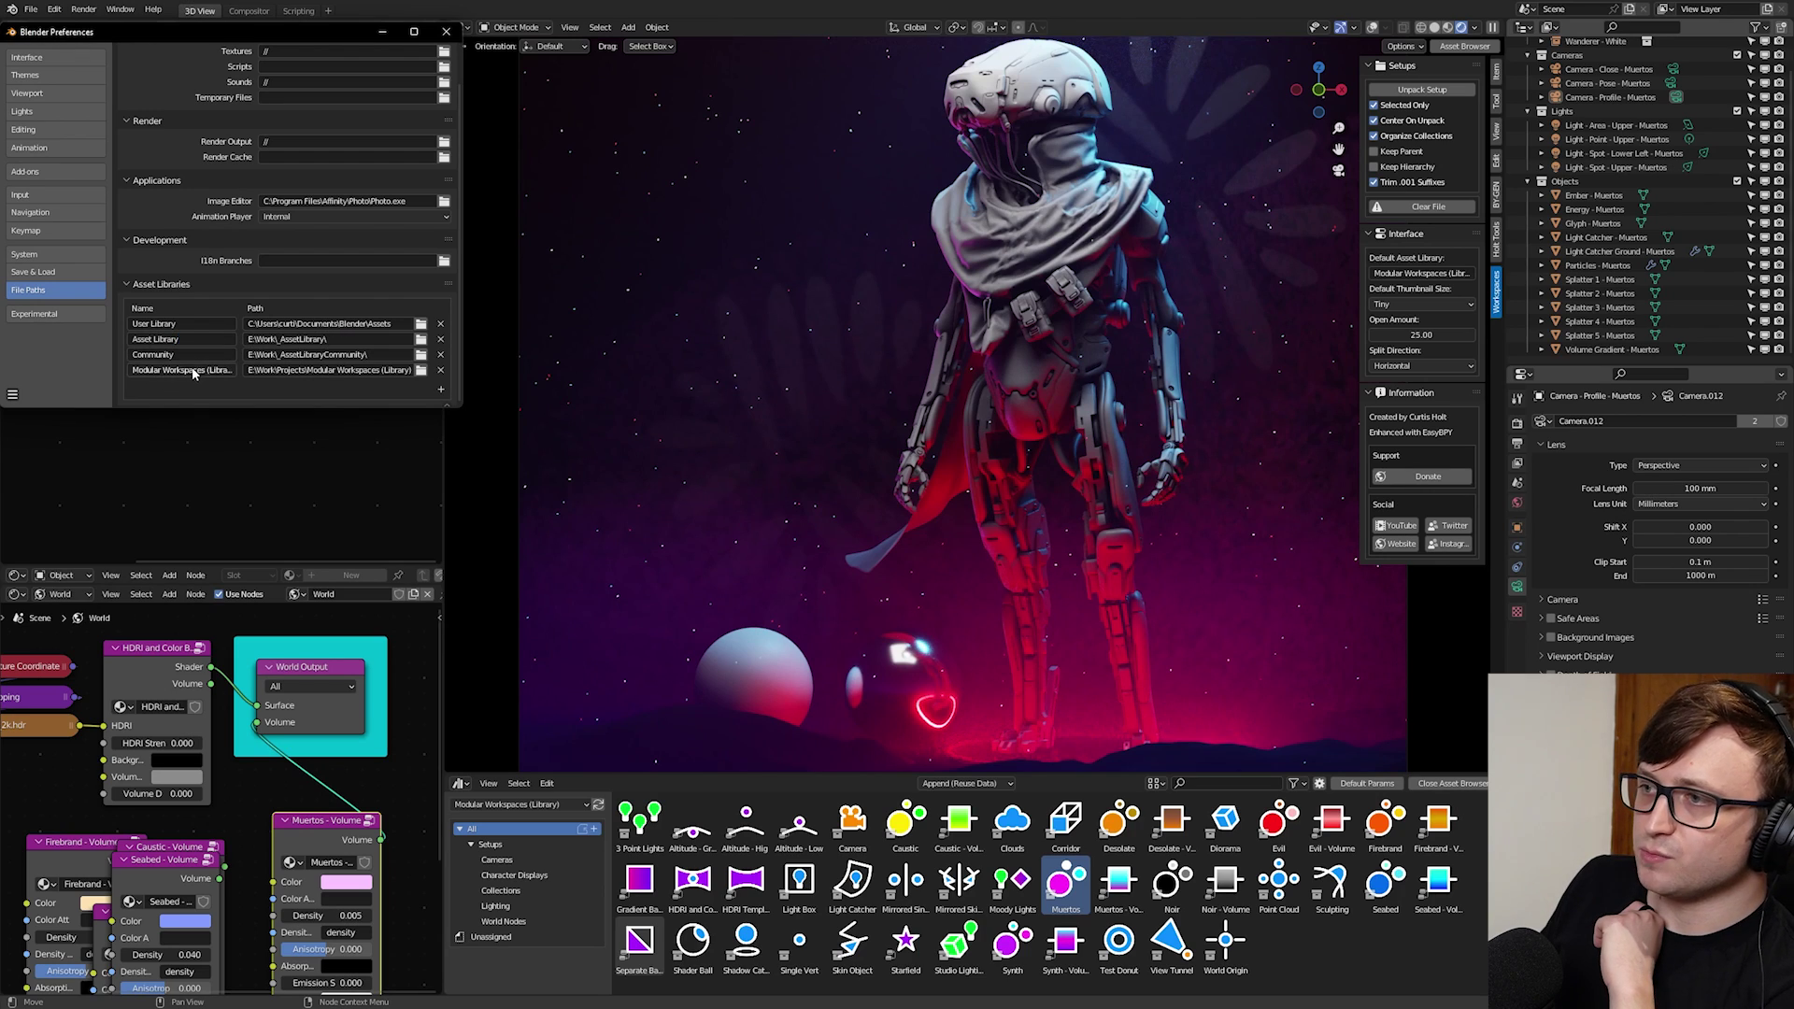
click(182, 372)
click(342, 395)
click(360, 372)
click(386, 371)
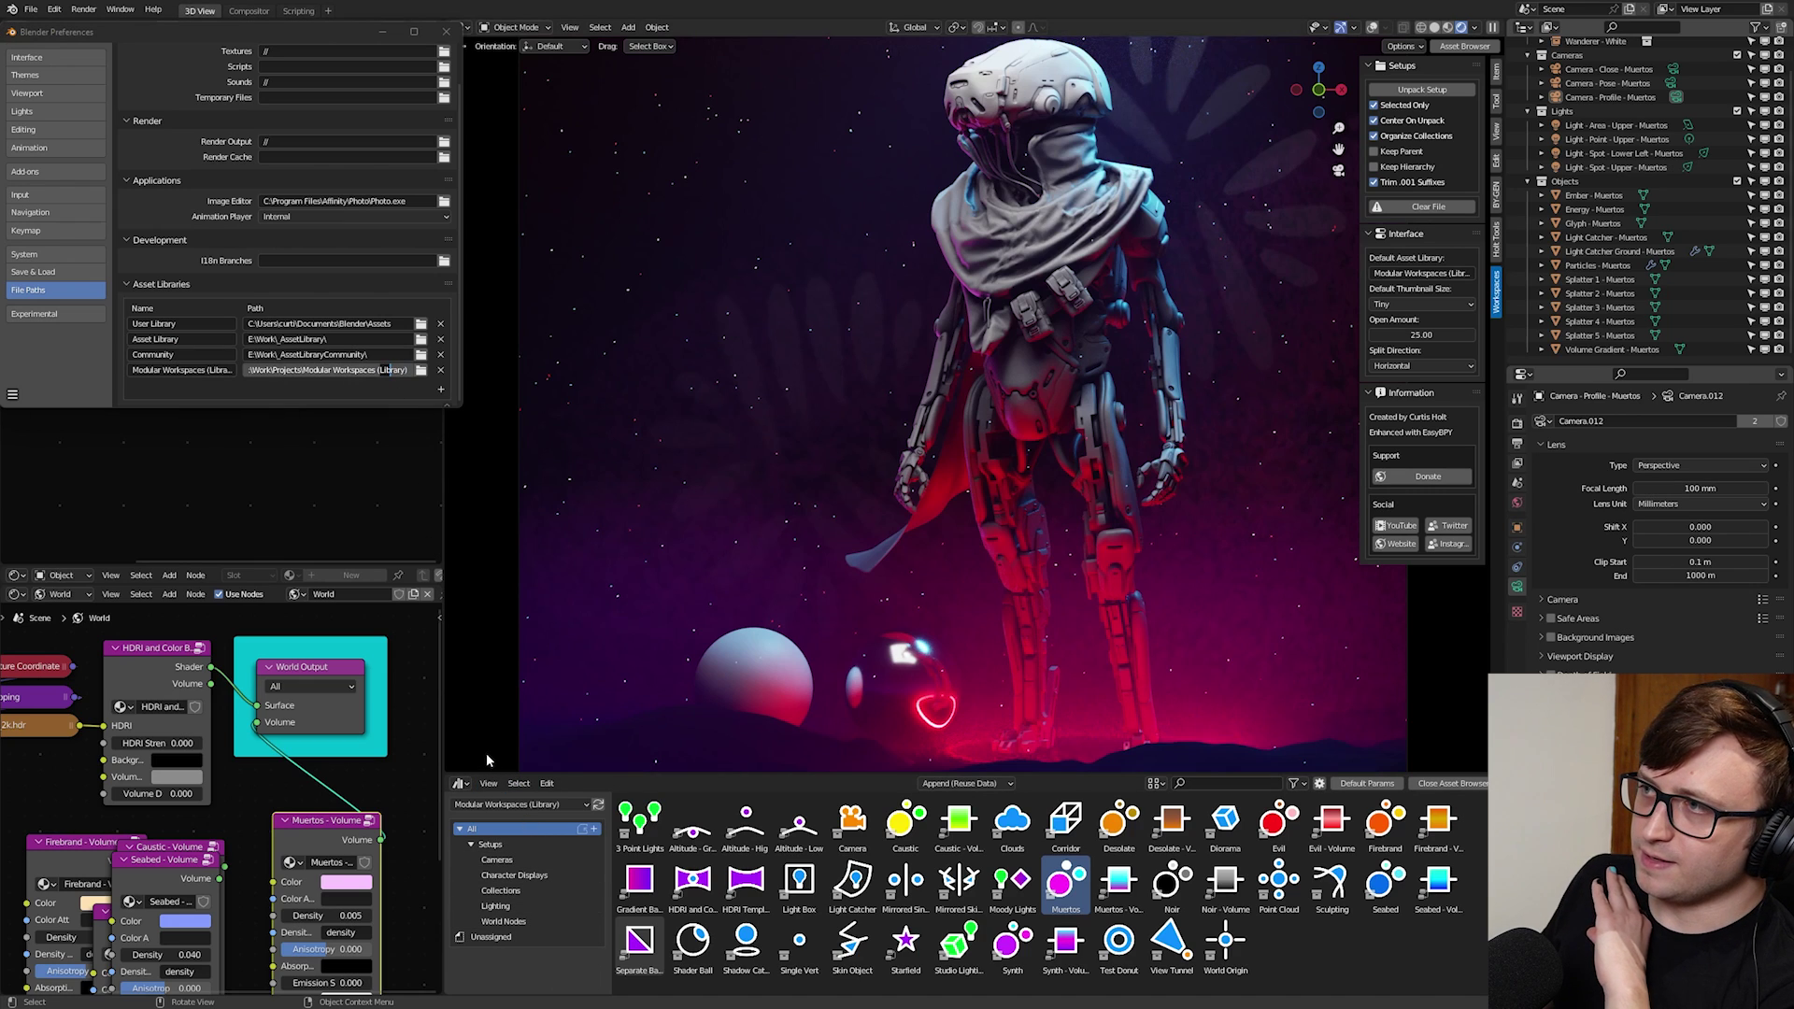
click(455, 39)
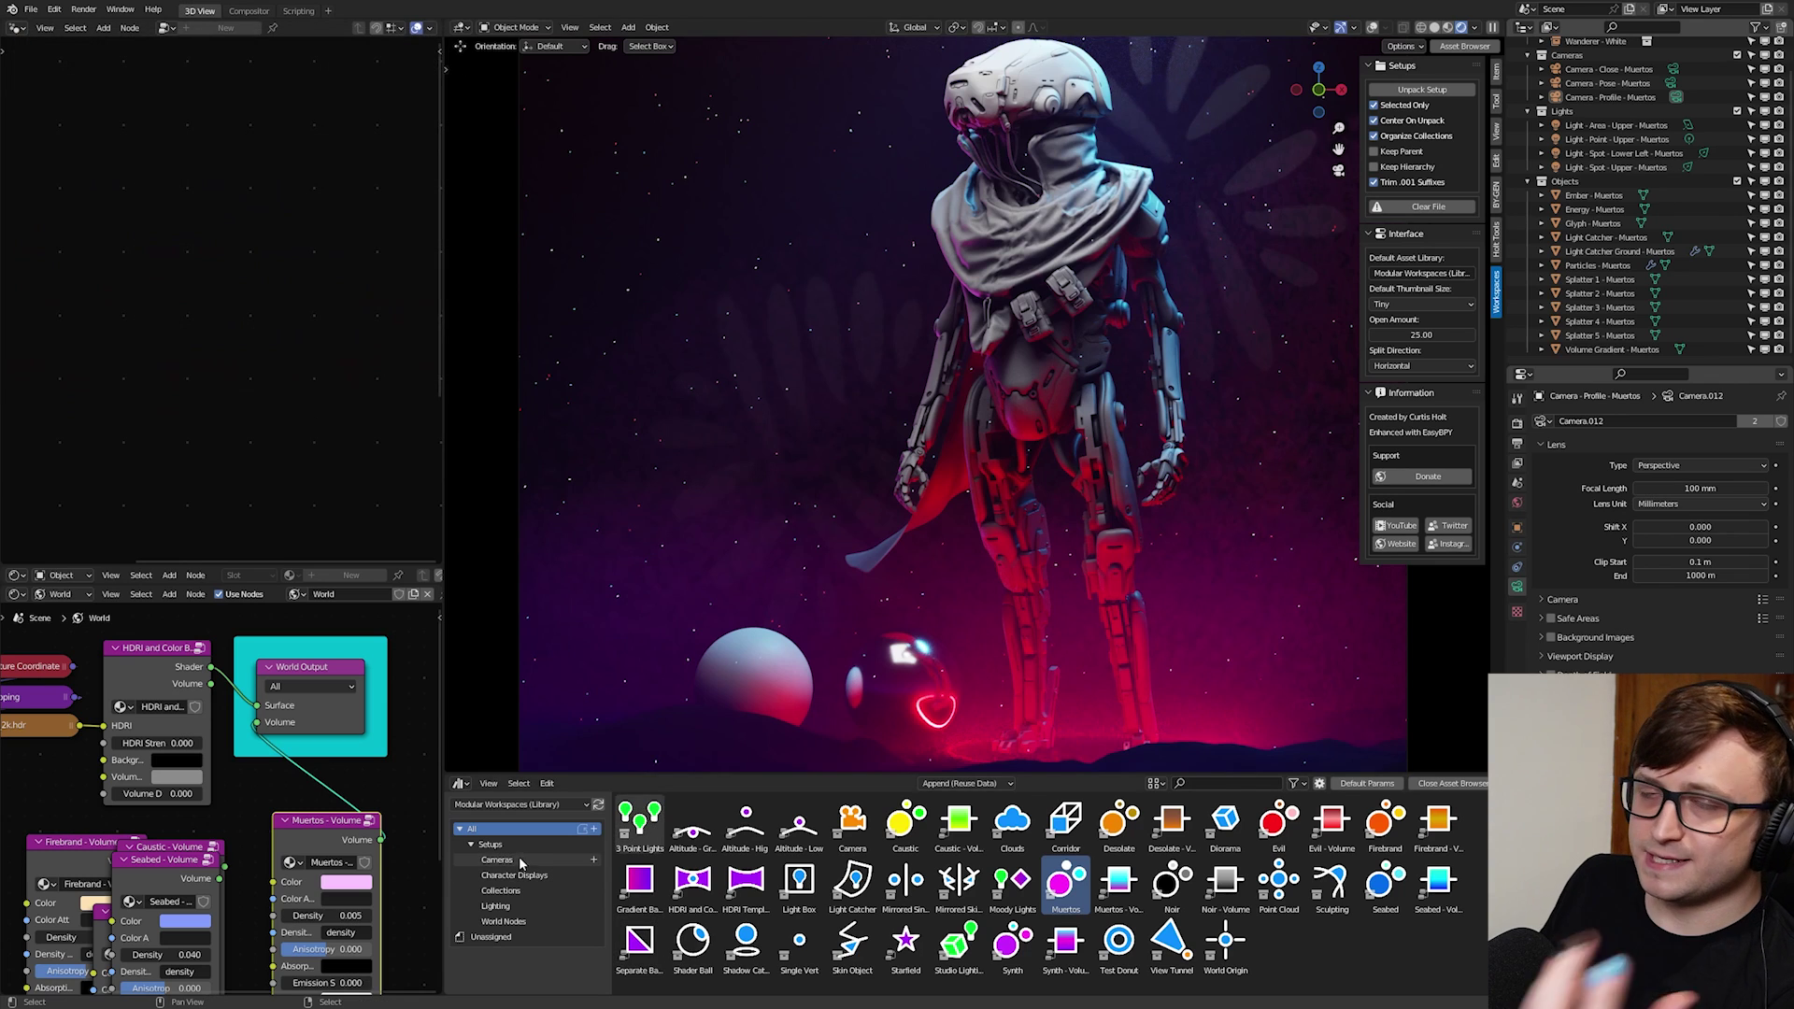
- Enlarge the asset browser, and look inside the Modular Workspaces folder of _AssetLibrary beside the separate library folder
drag(609, 775, 641, 673)
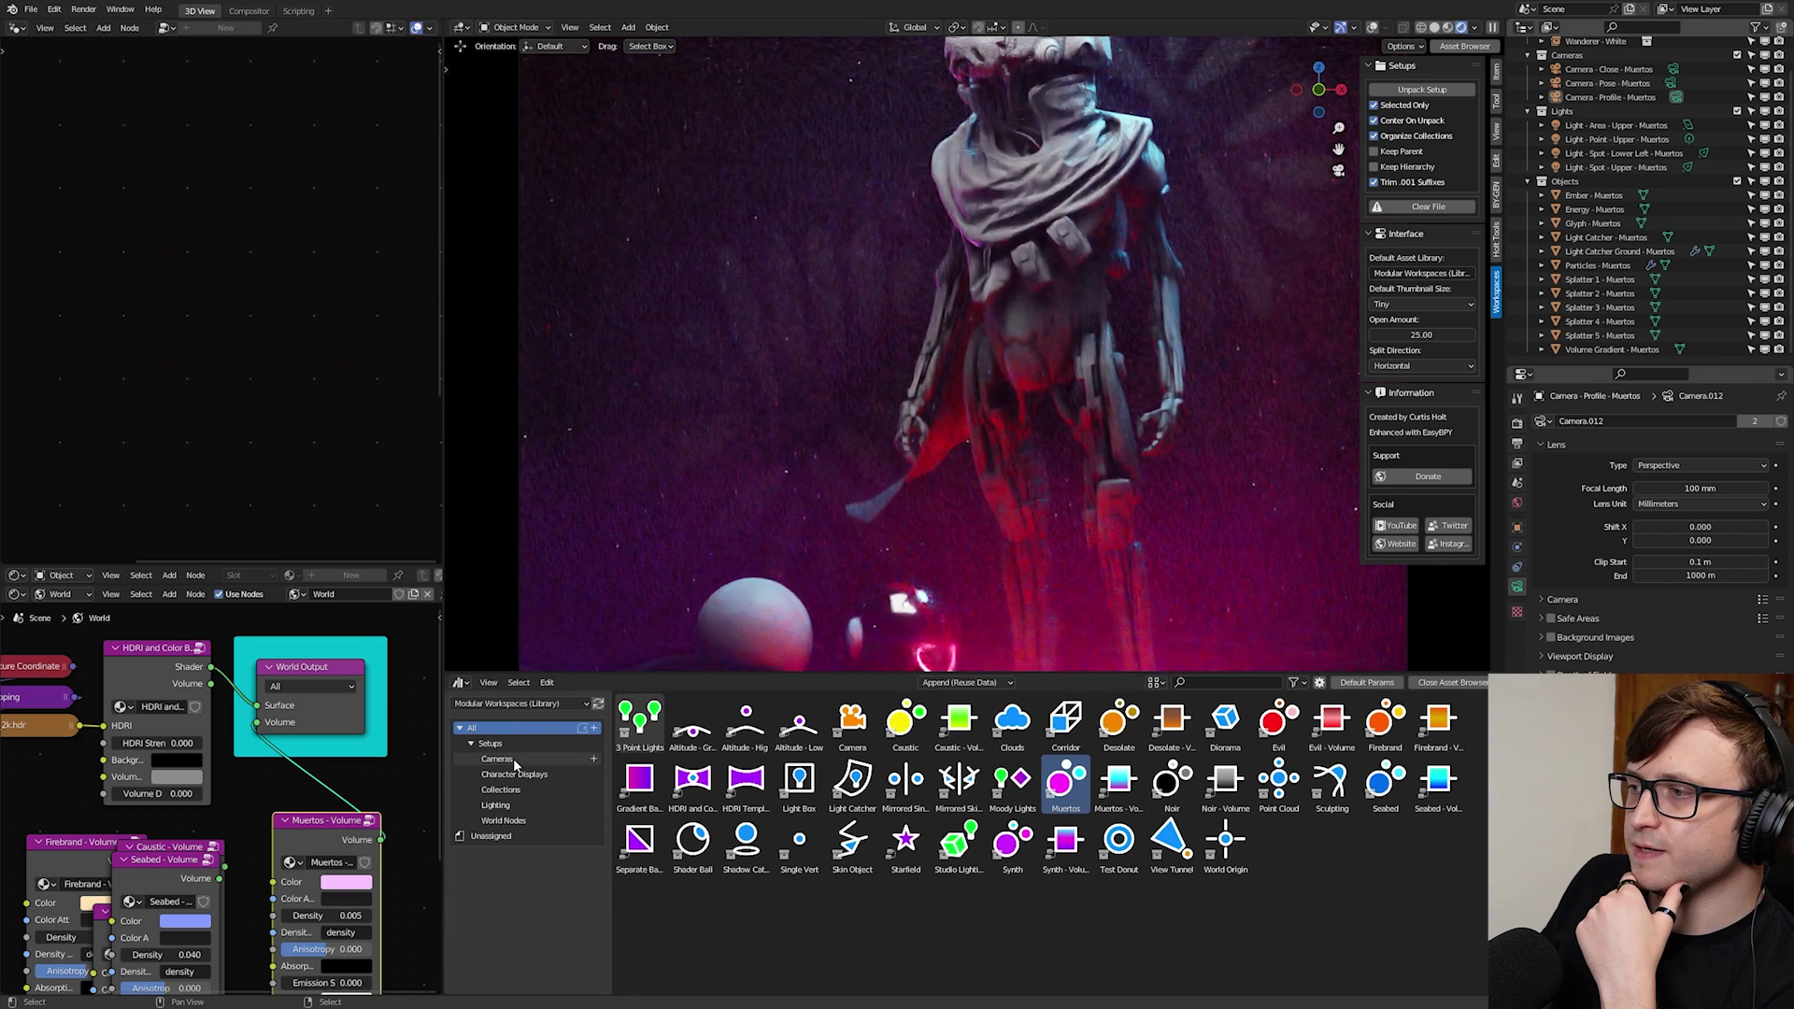
click(738, 785)
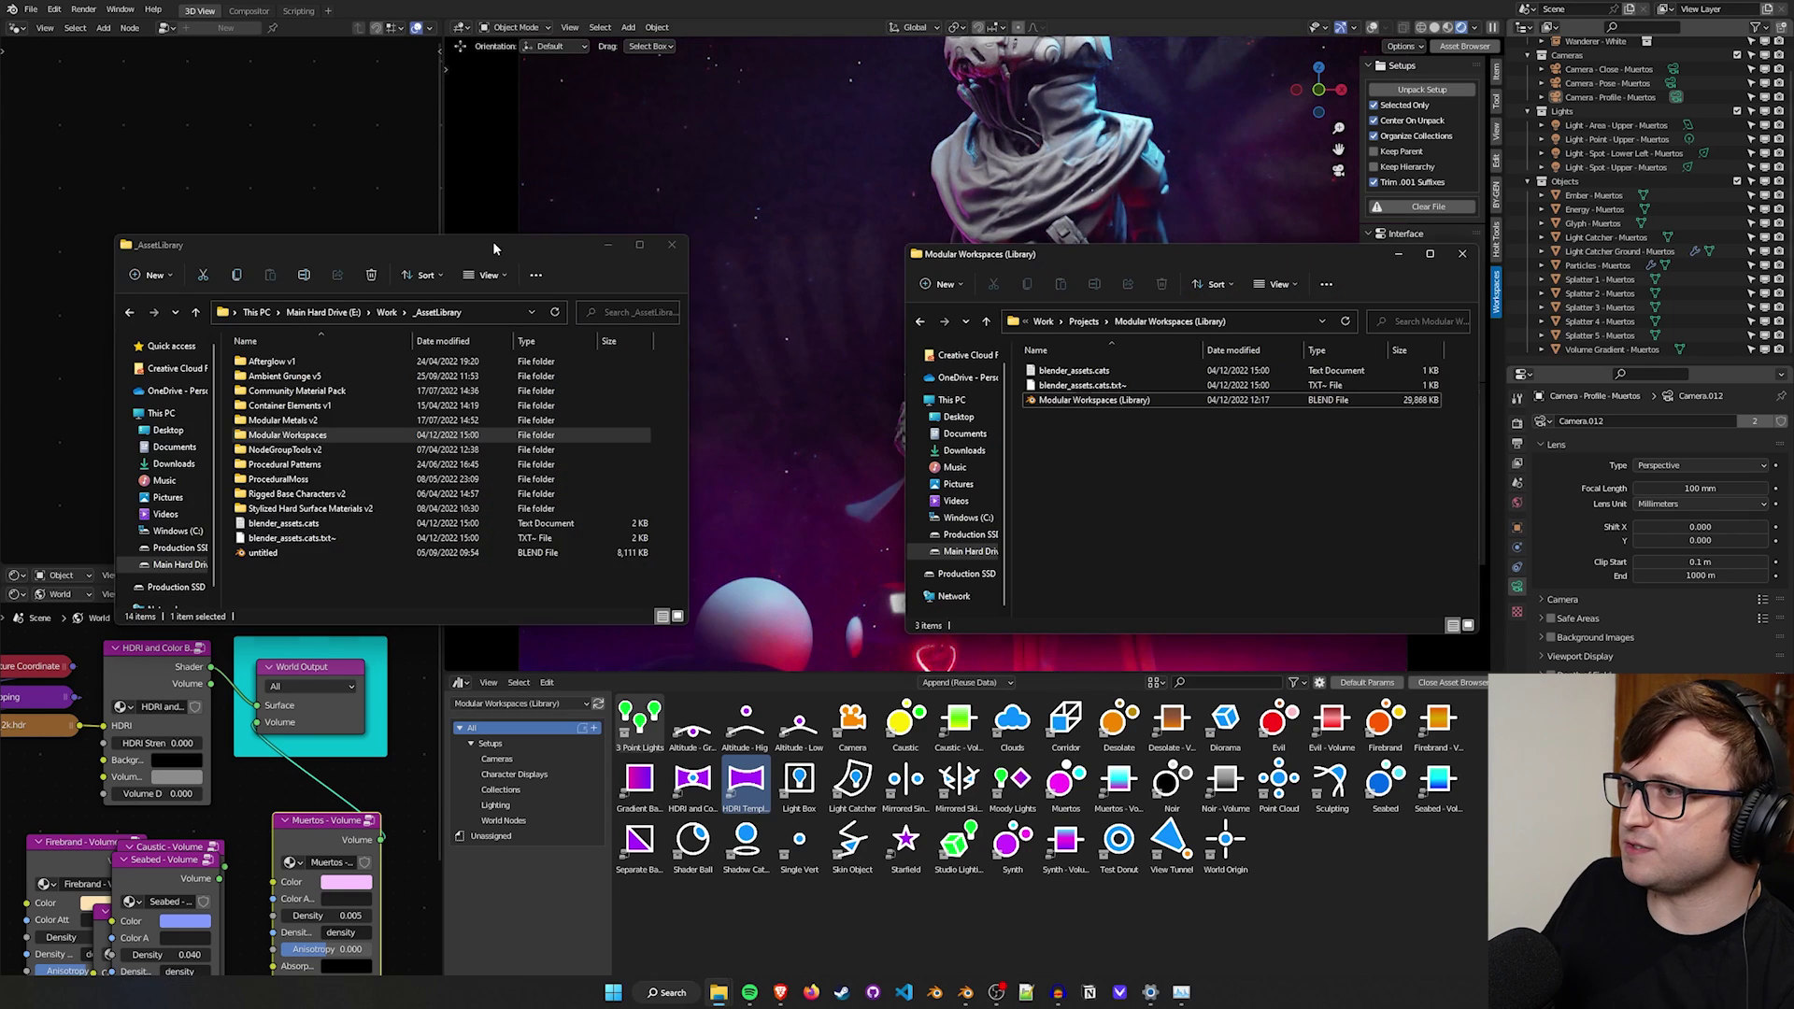
drag(491, 243, 563, 250)
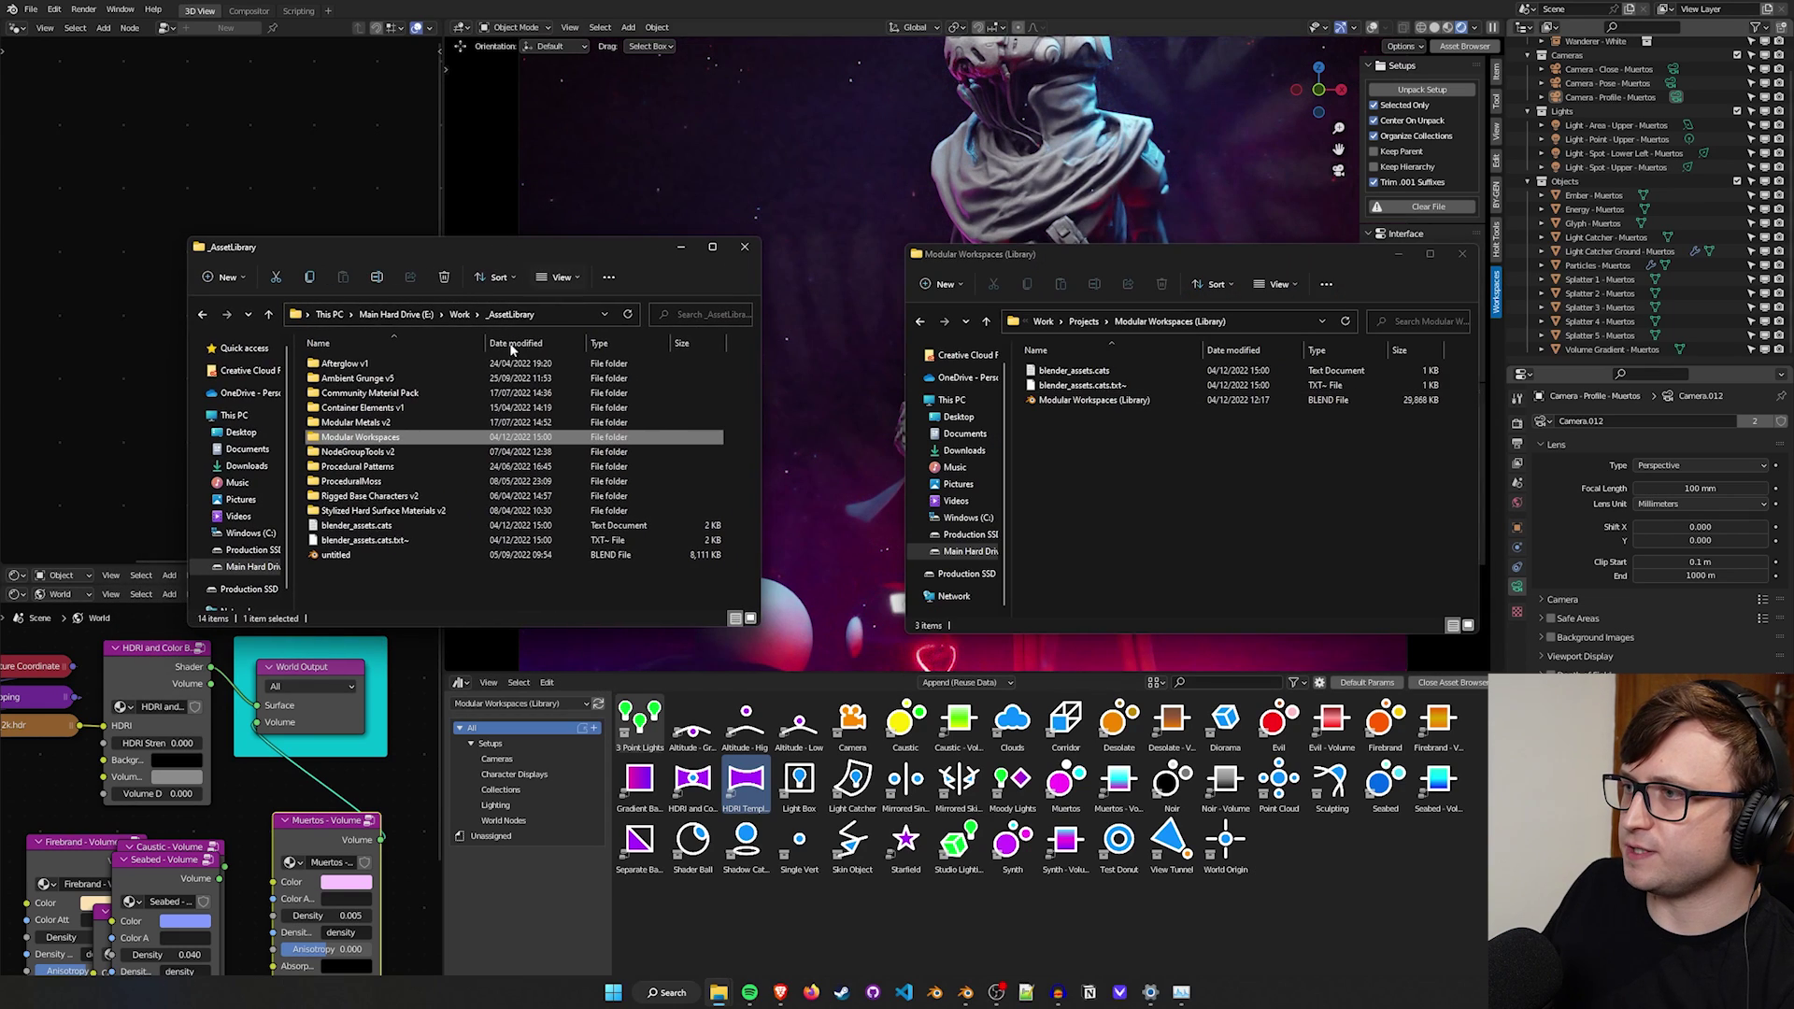
click(505, 599)
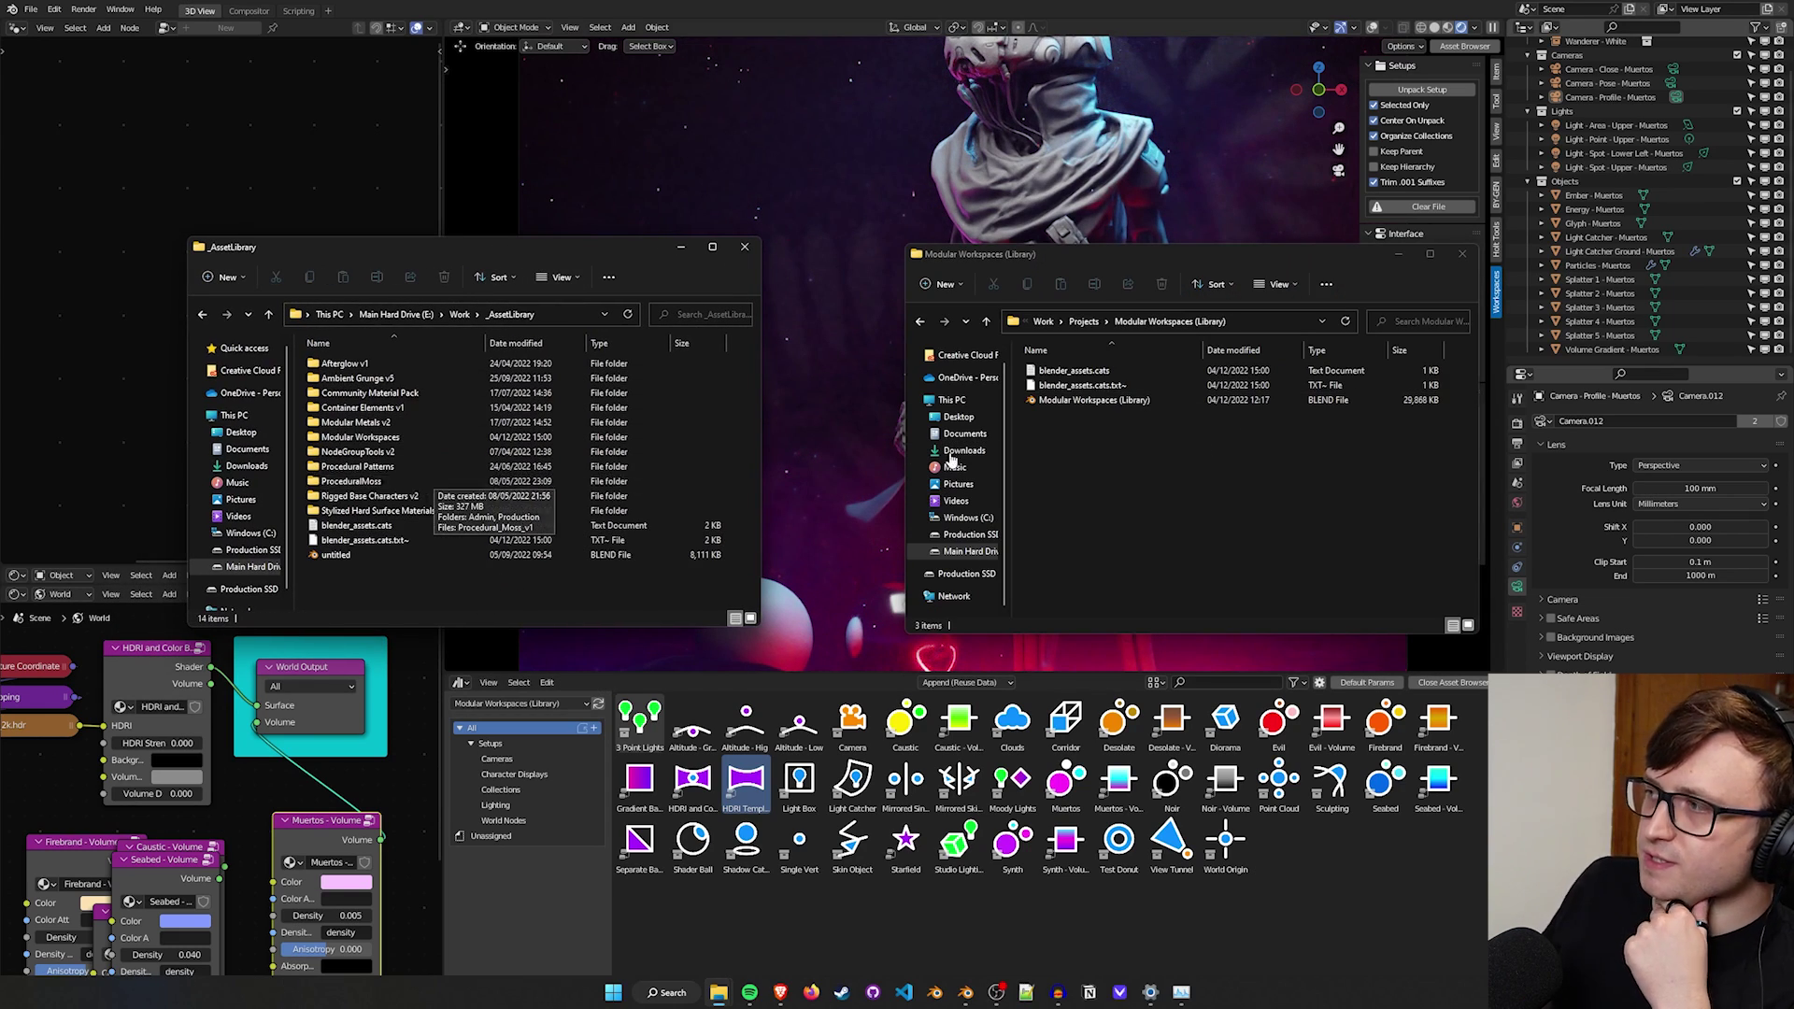
double_click(360, 435)
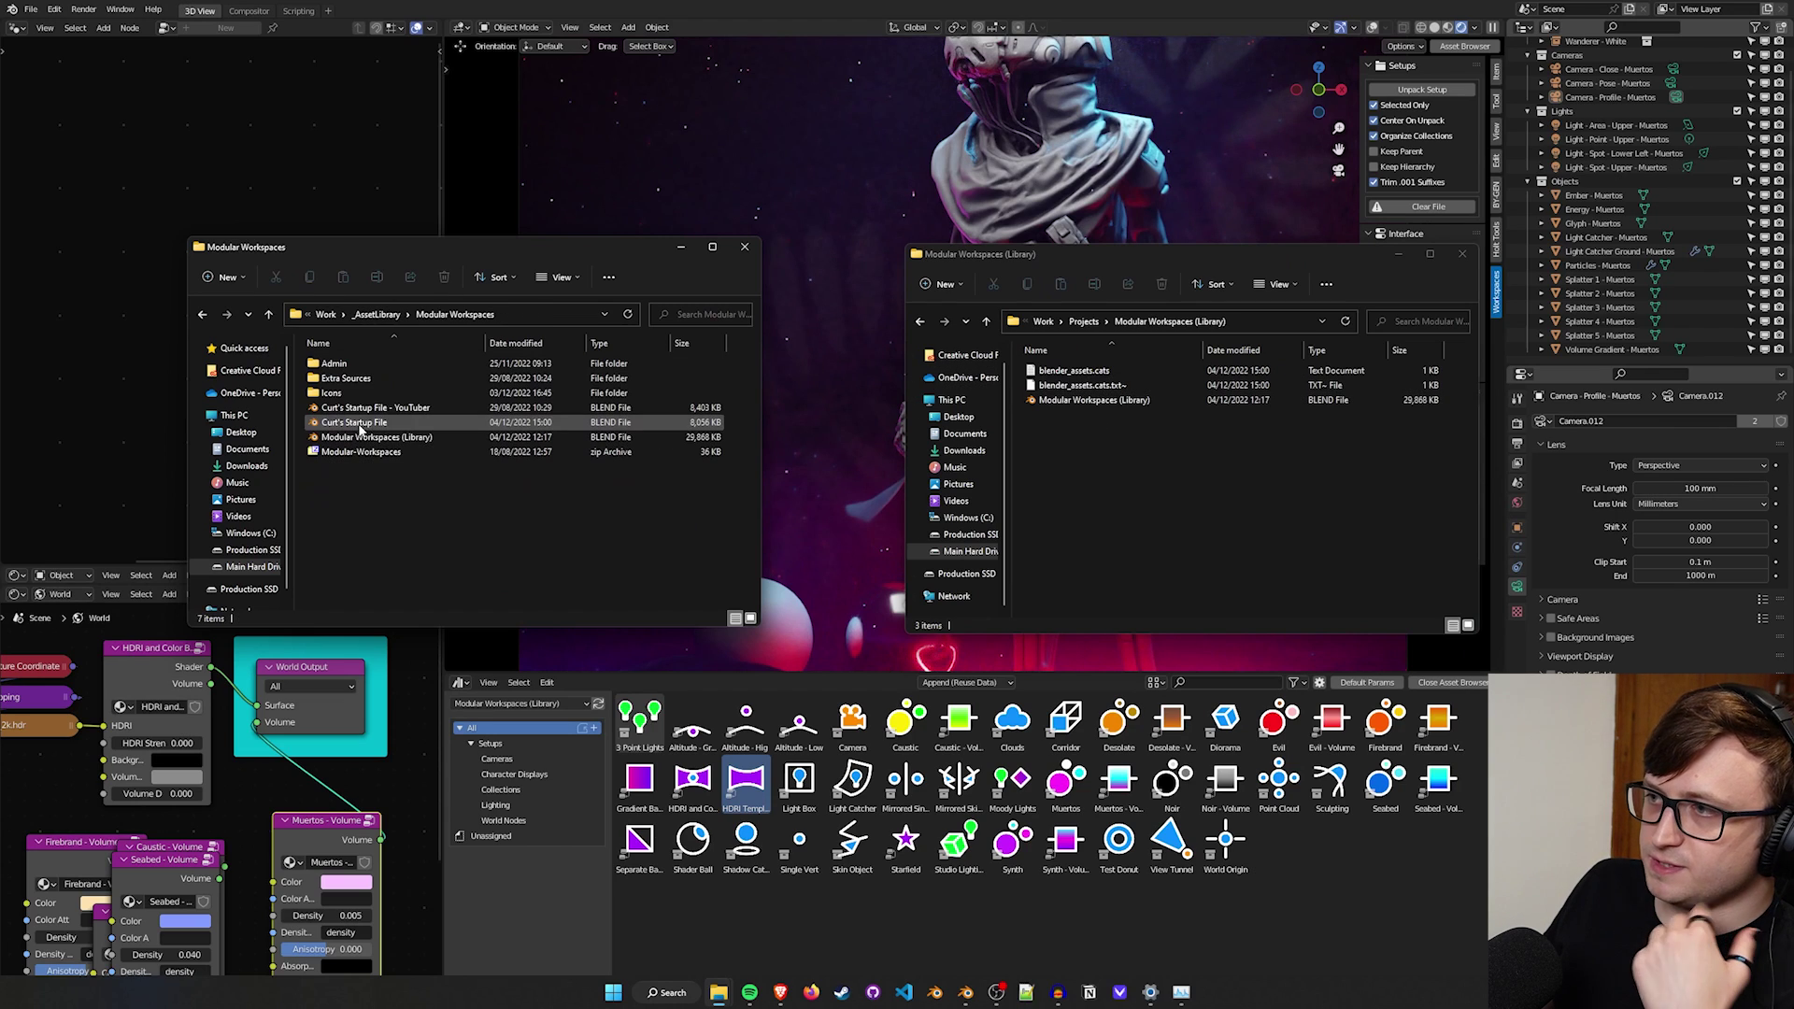
key(alt+Left)
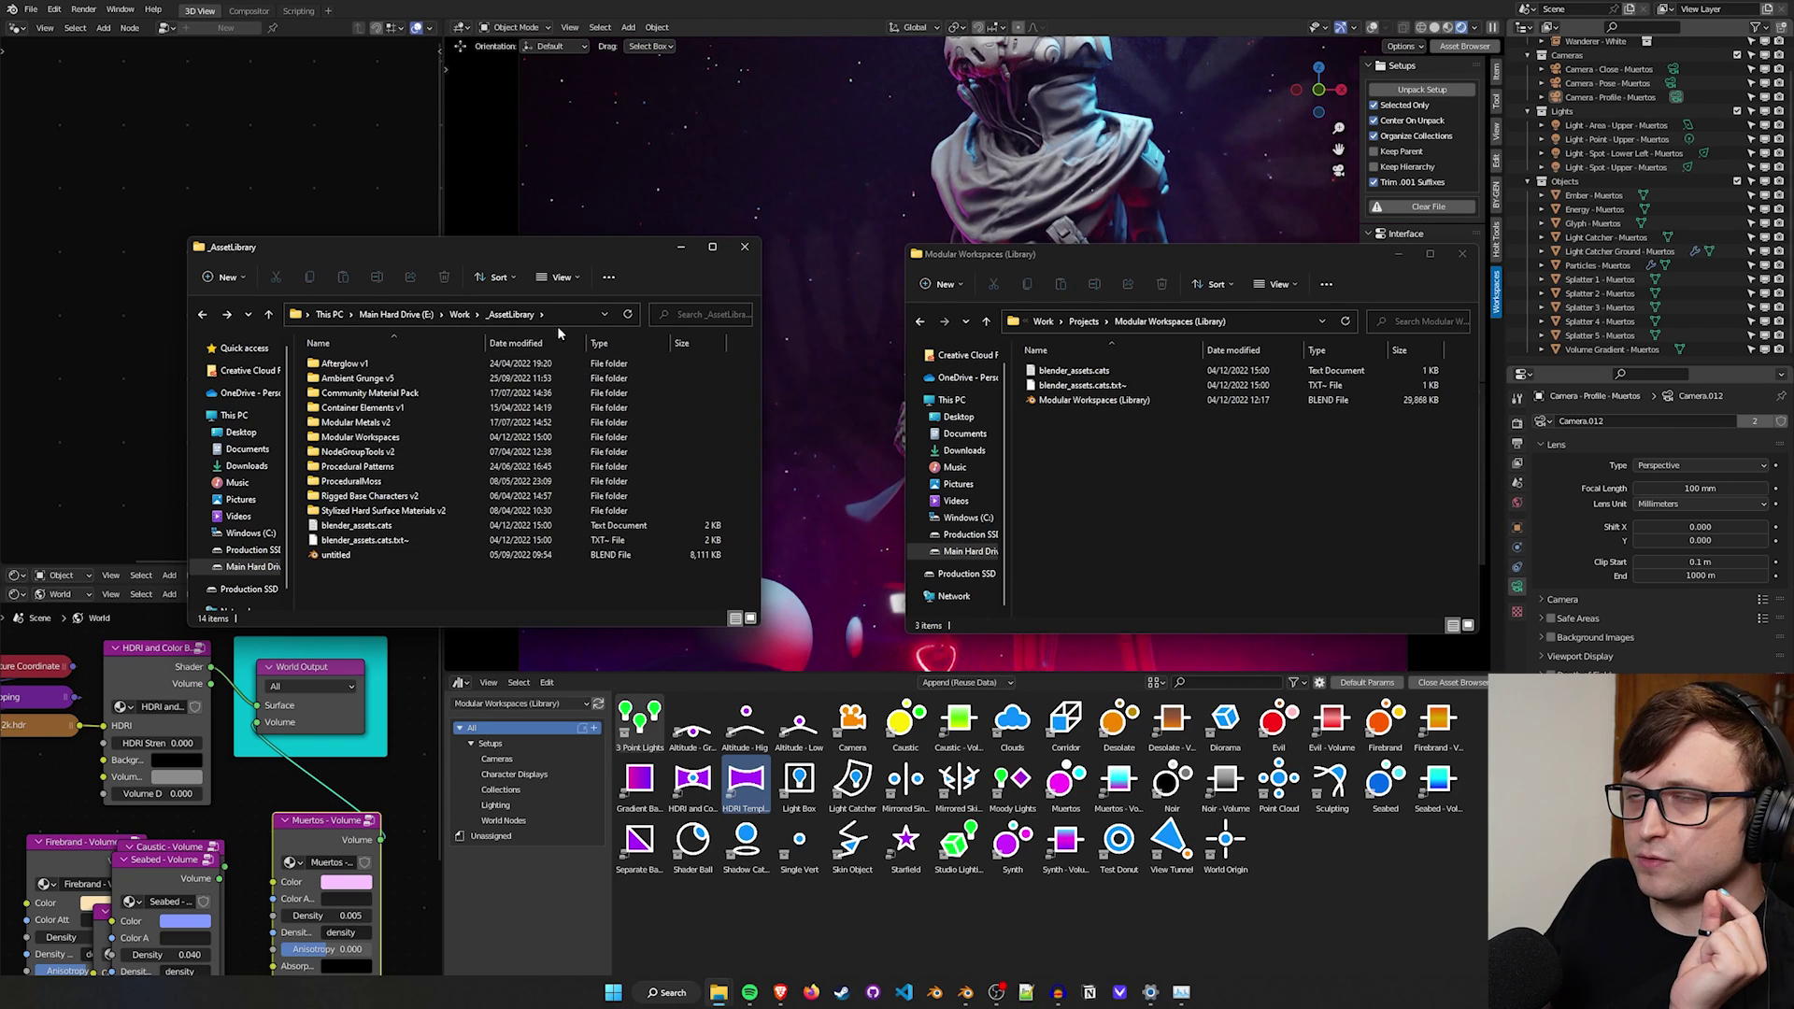
- Open the blender_assets.cats file in _AssetLibrary and examine its catalog definition lines
click(391, 527)
double_click(391, 527)
mouse_move(742, 314)
mouse_down()
mouse_move(750, 410)
mouse_move(751, 342)
mouse_up()
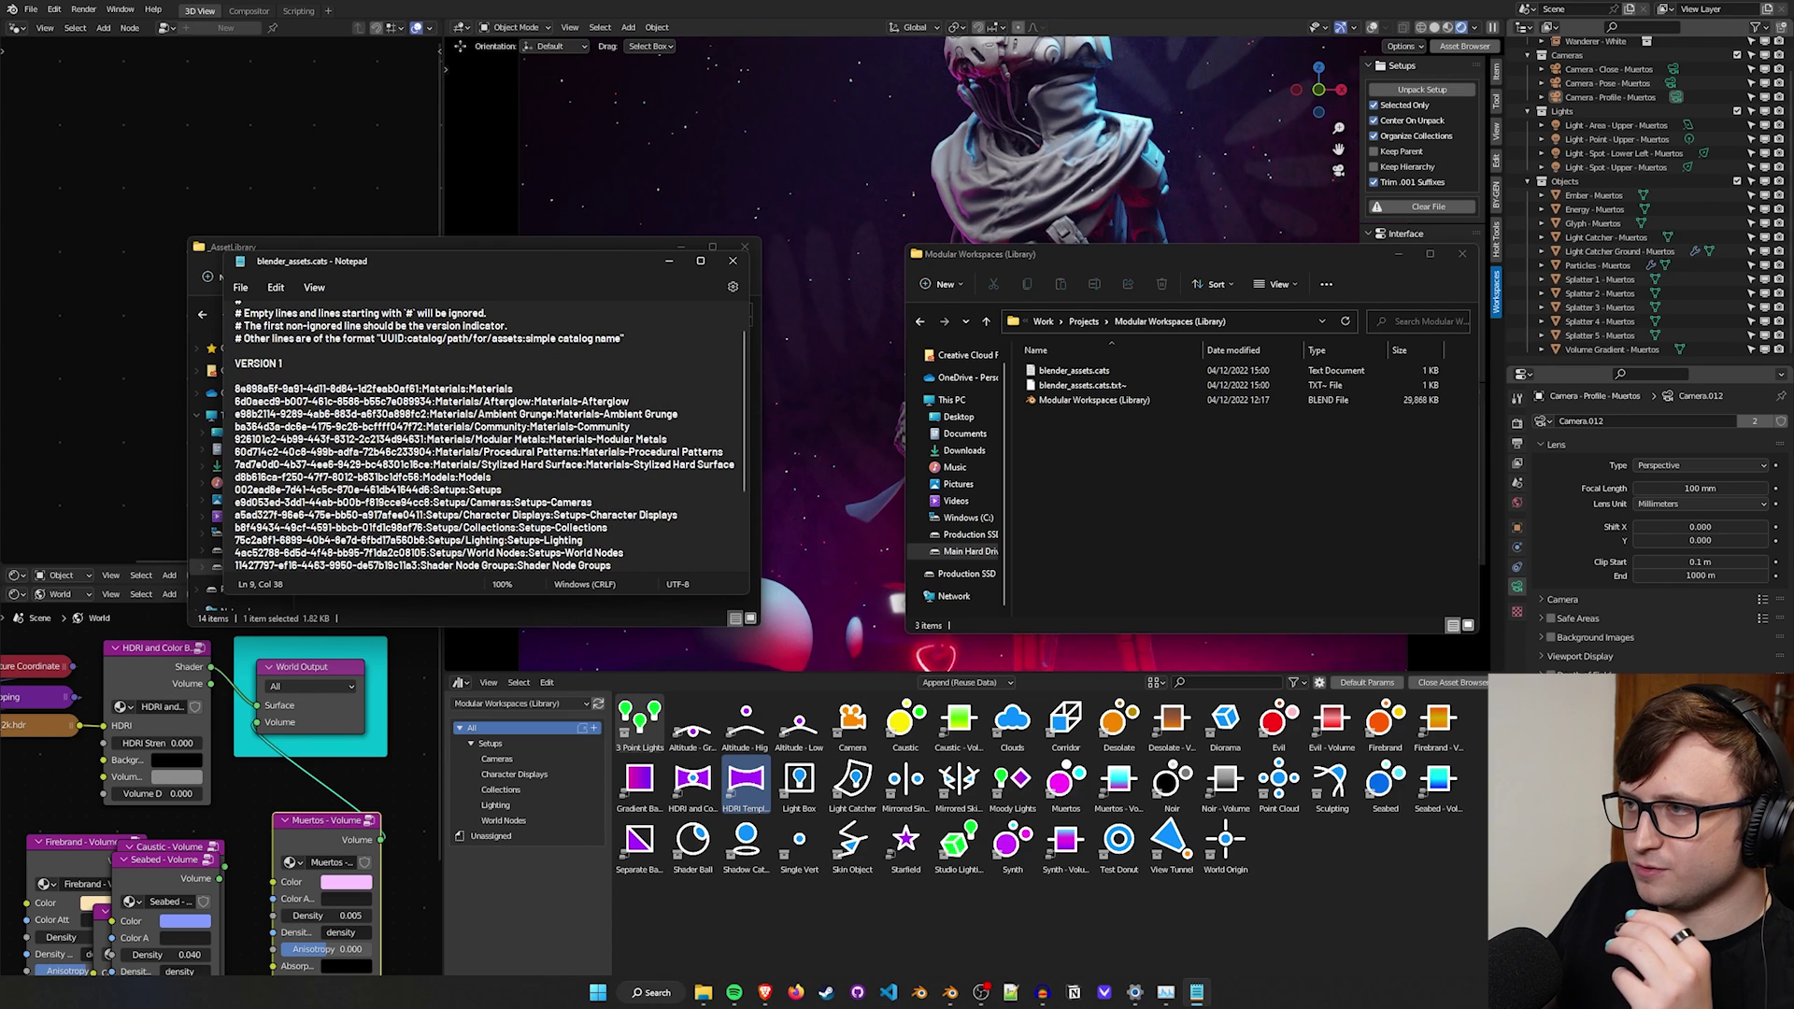
drag(234, 388, 531, 402)
click(514, 426)
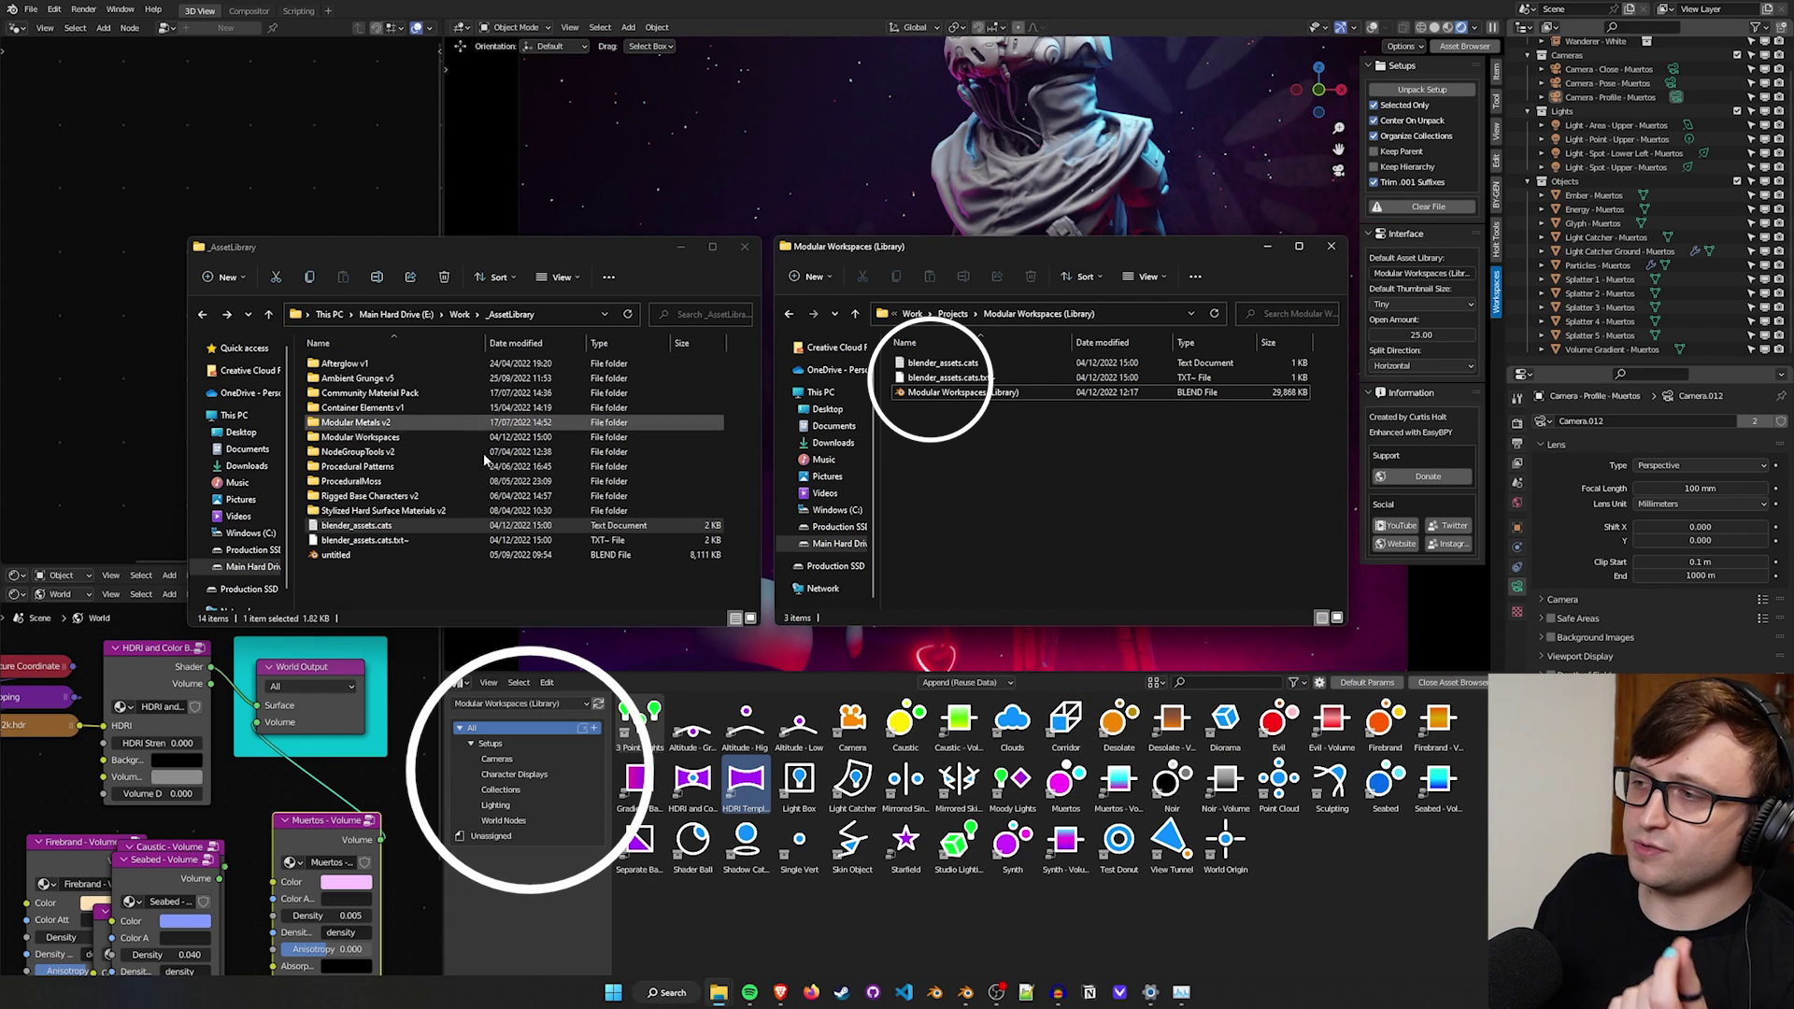
click(445, 601)
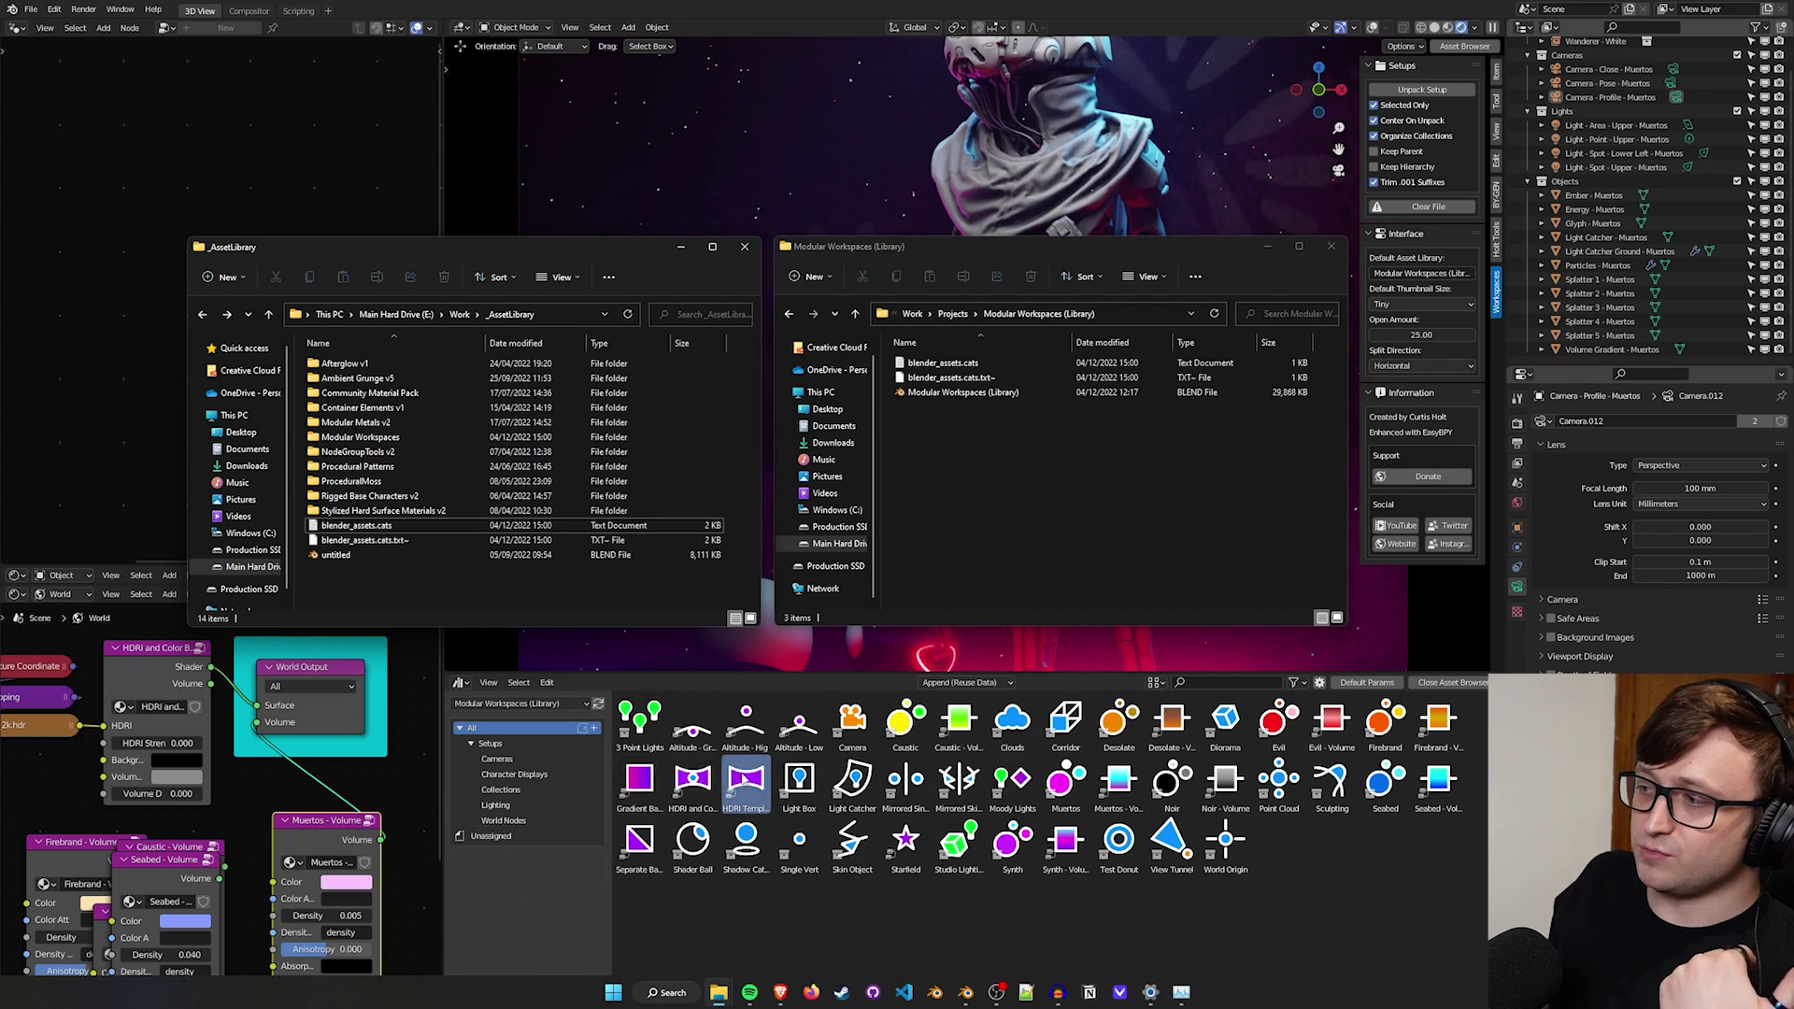
- Examine the catalog entries in the blender_assets.cats file of the Modular Workspaces (Library) folder
click(745, 780)
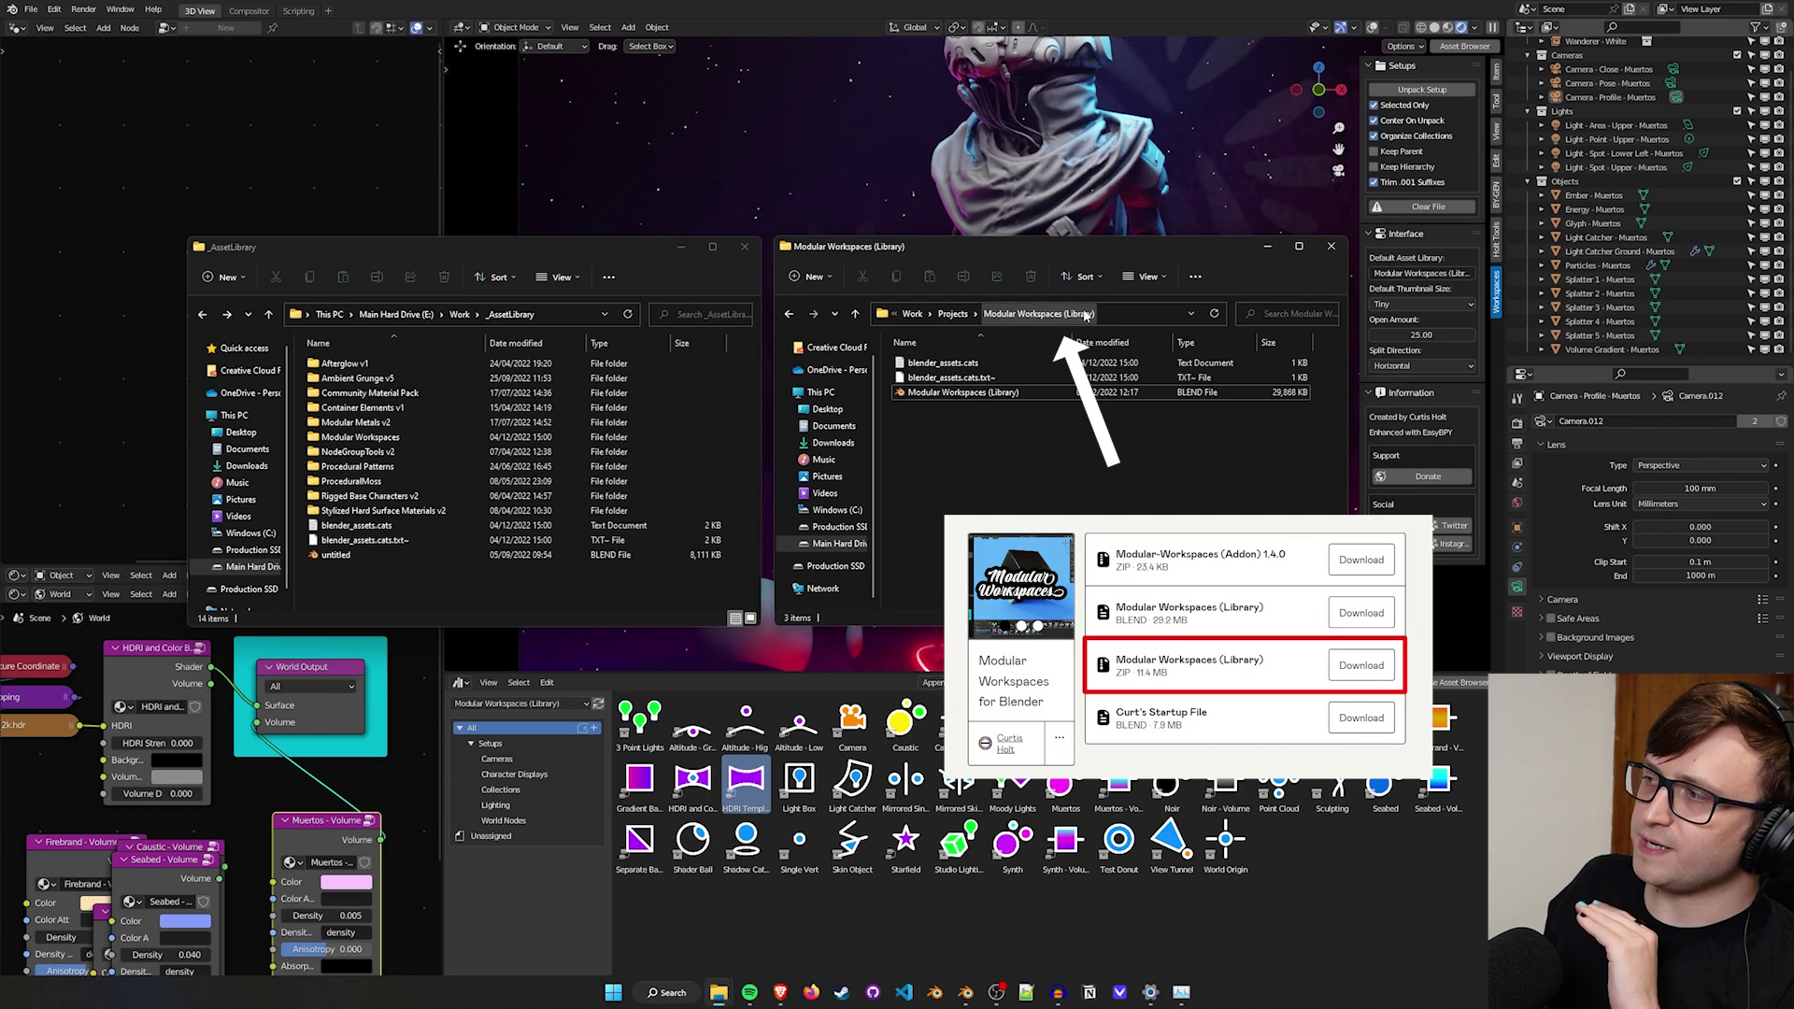
click(1011, 394)
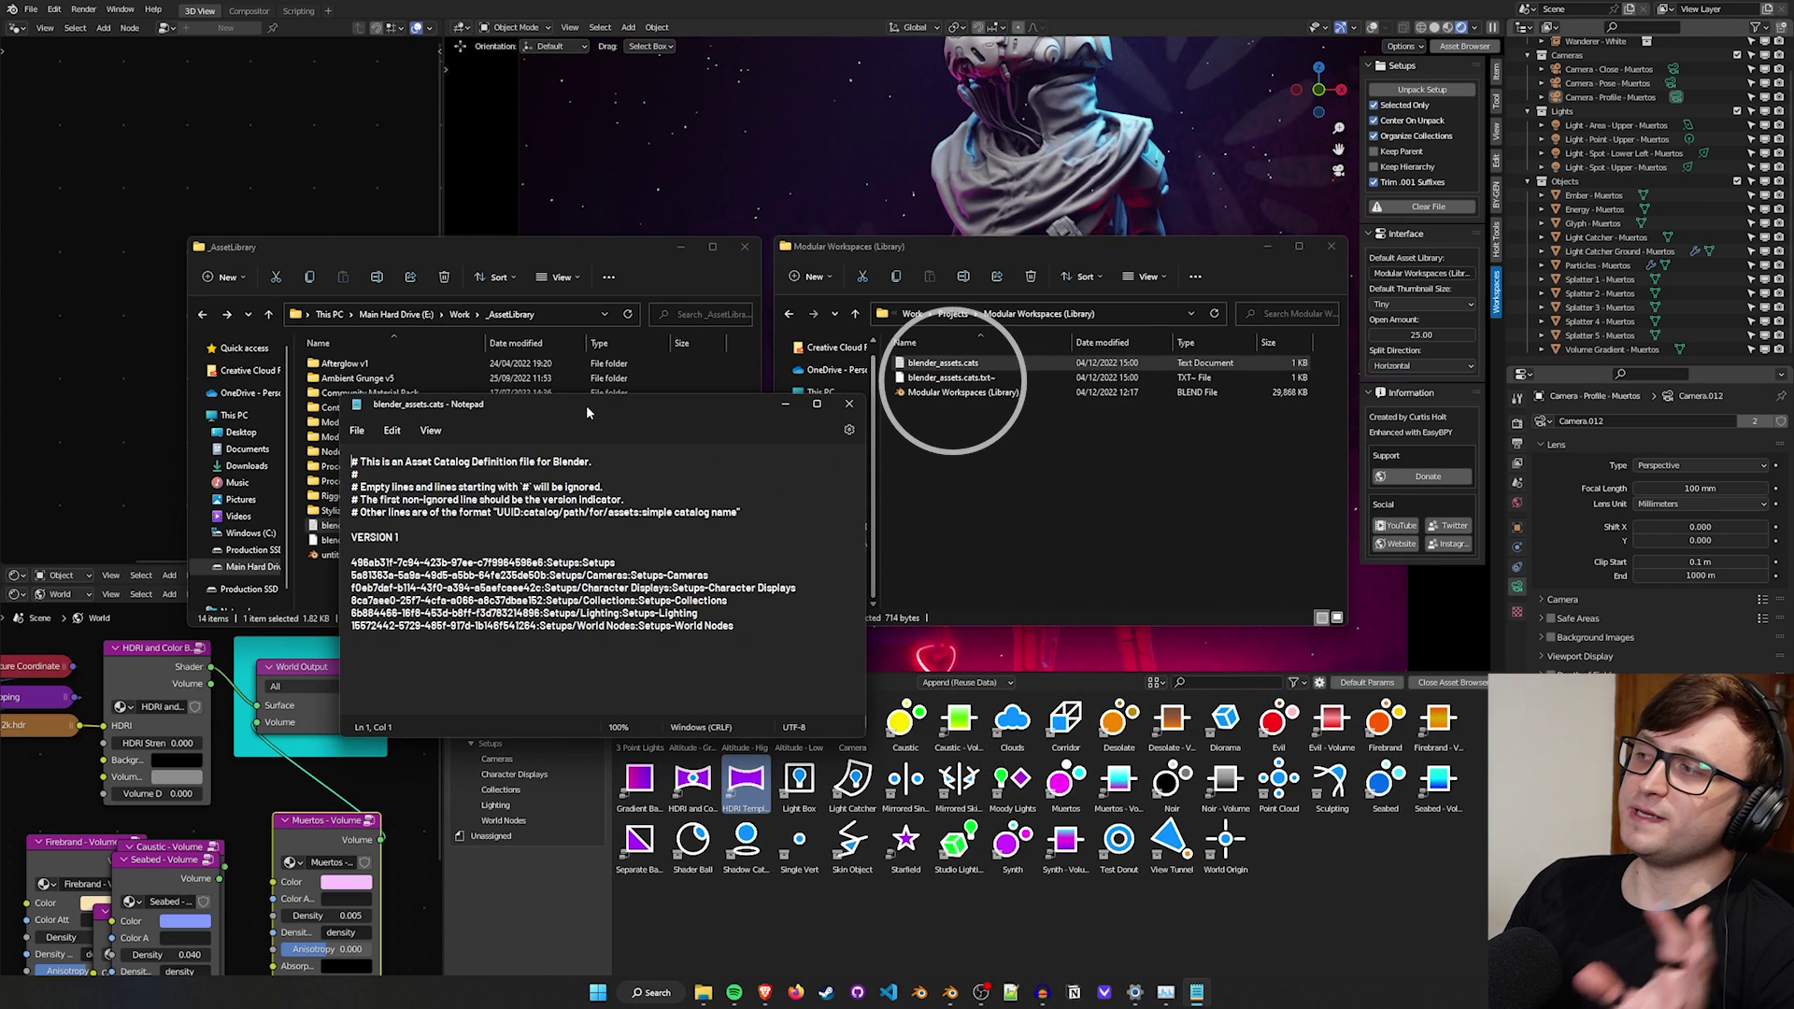
click(1078, 497)
key(ctrl+a)
- Open the preferences again to check the registered asset library paths
click(53, 9)
click(93, 223)
scroll(323, 388, down, 2)
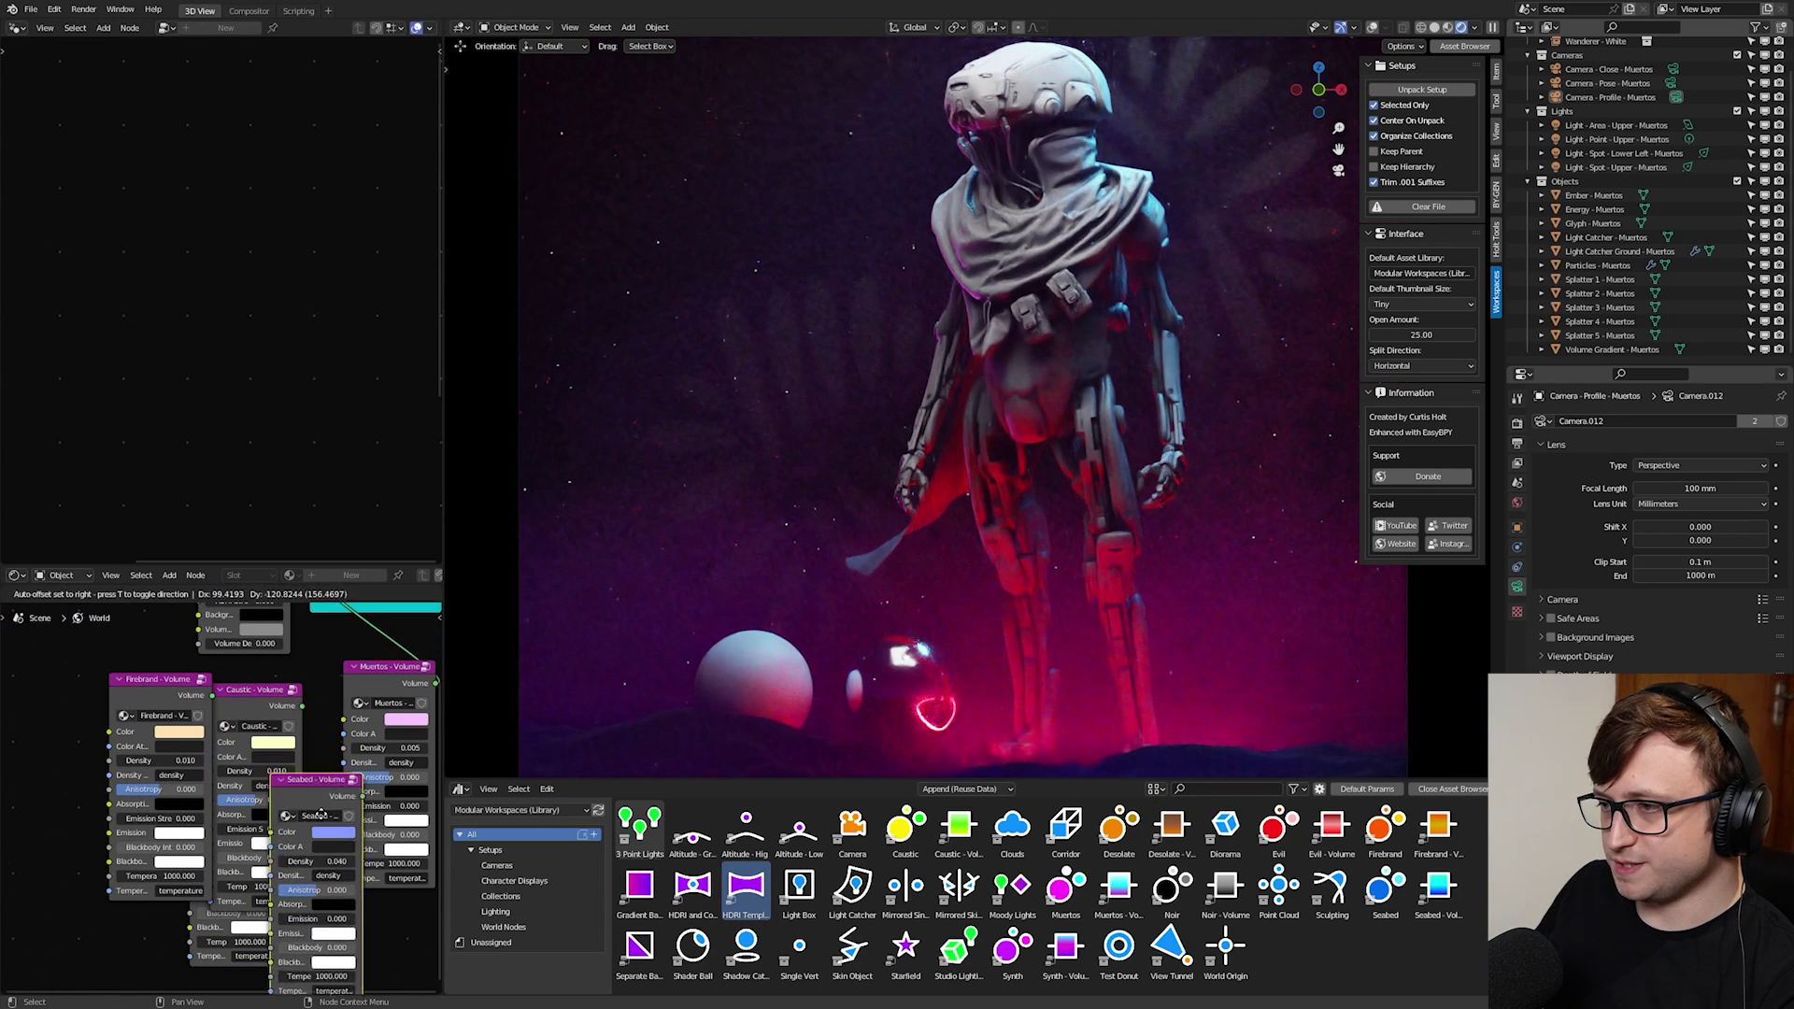
- Rearrange the Seabed and Muertos volume nodes in the world node tree to make room beside the World Output
drag(322, 815, 248, 796)
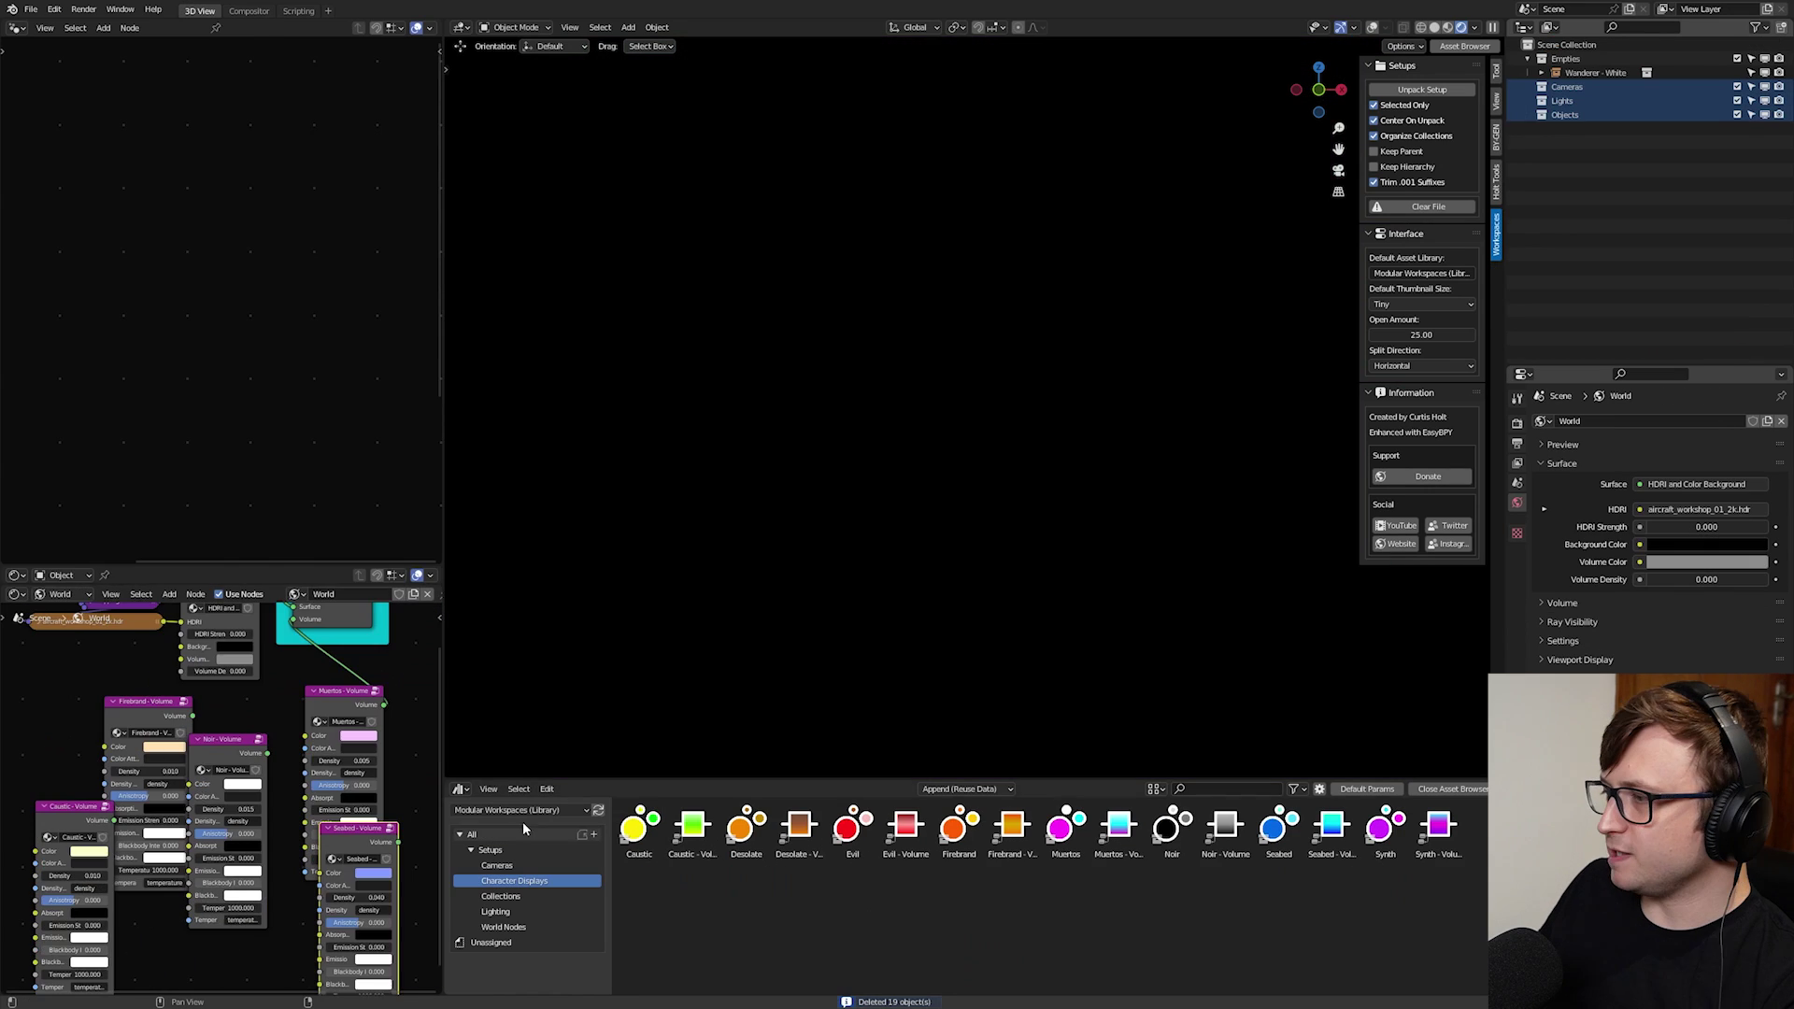
middle_drag(227, 791, 167, 894)
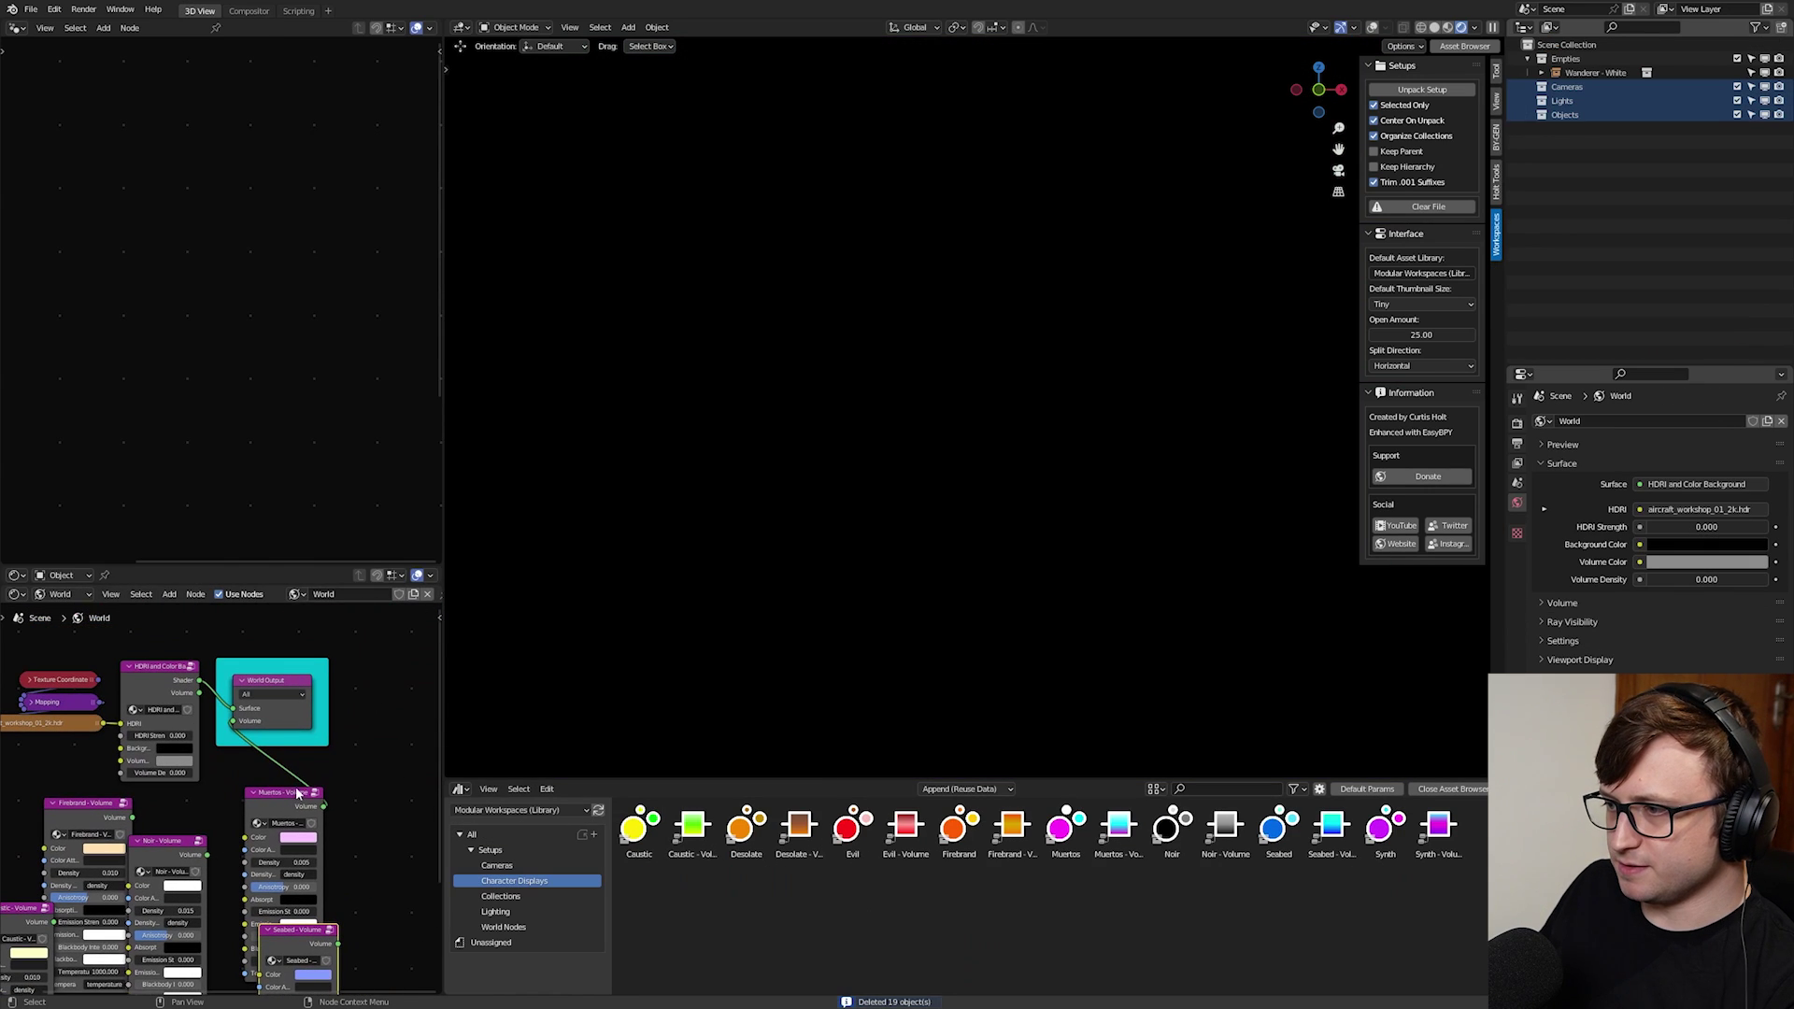
drag(280, 811, 226, 874)
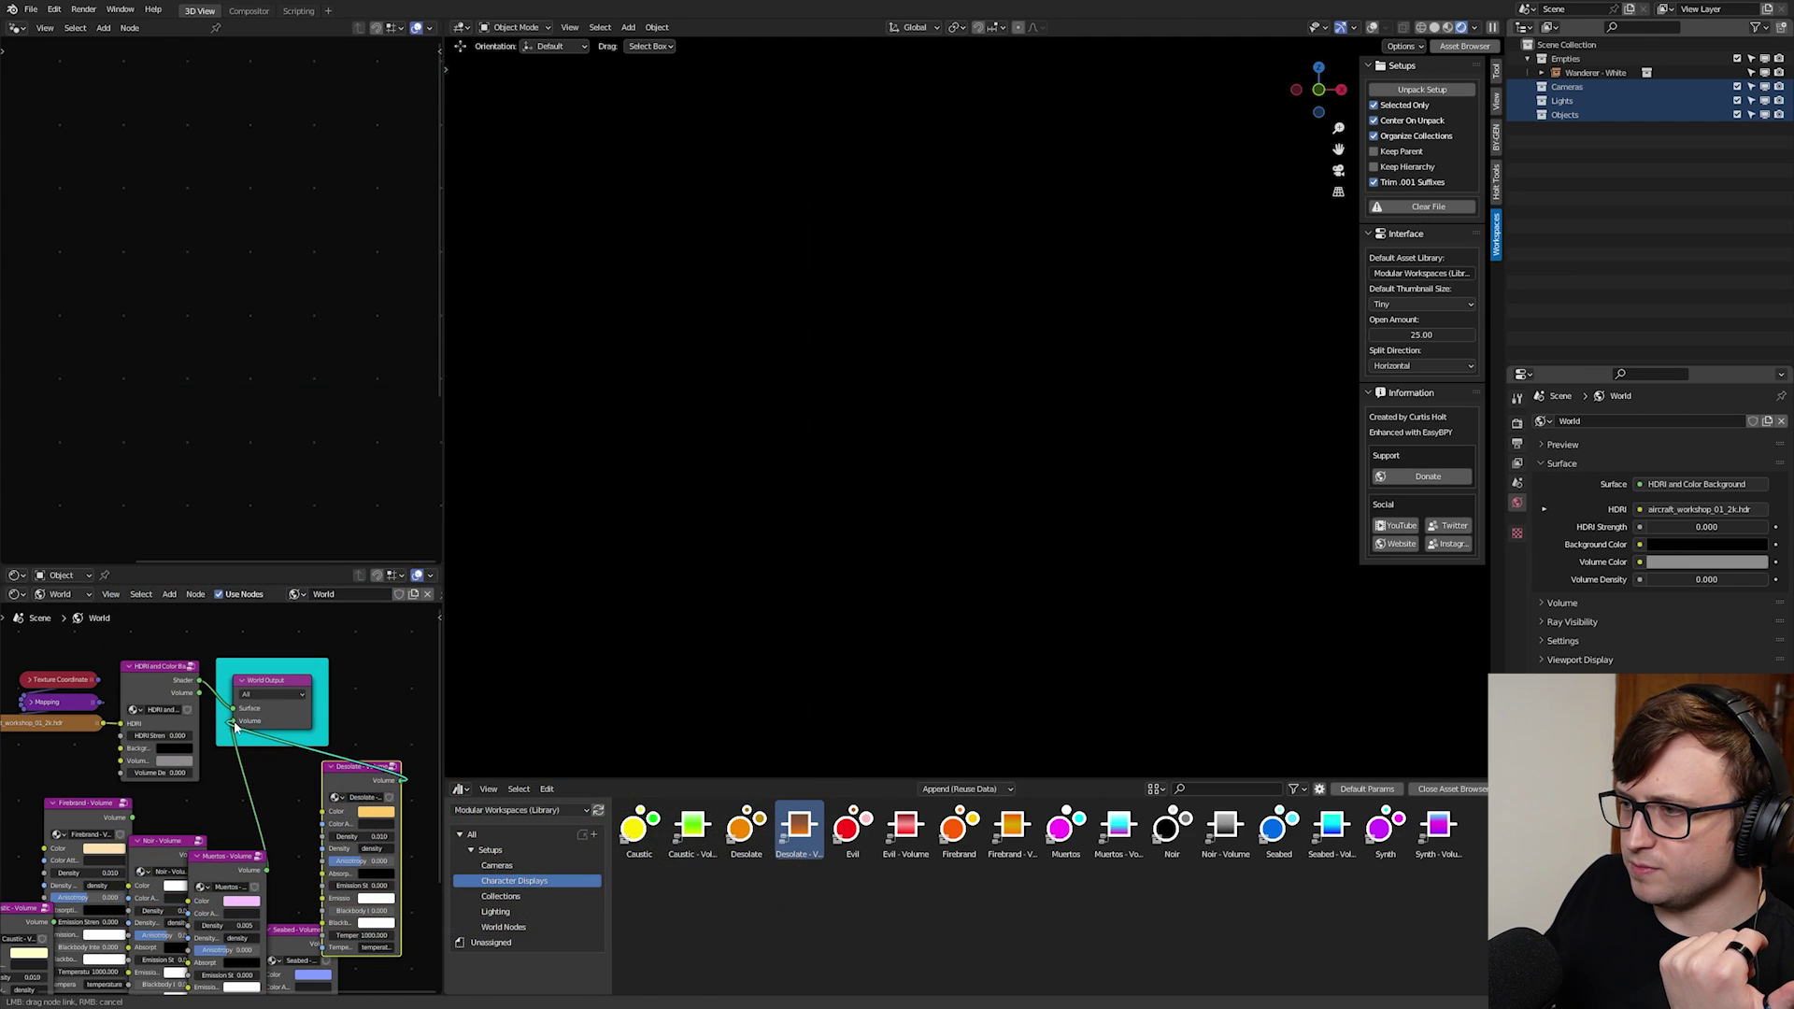
- Add the Desolate character display from the asset library, unpack the setup and view it through the camera
click(745, 826)
click(1421, 89)
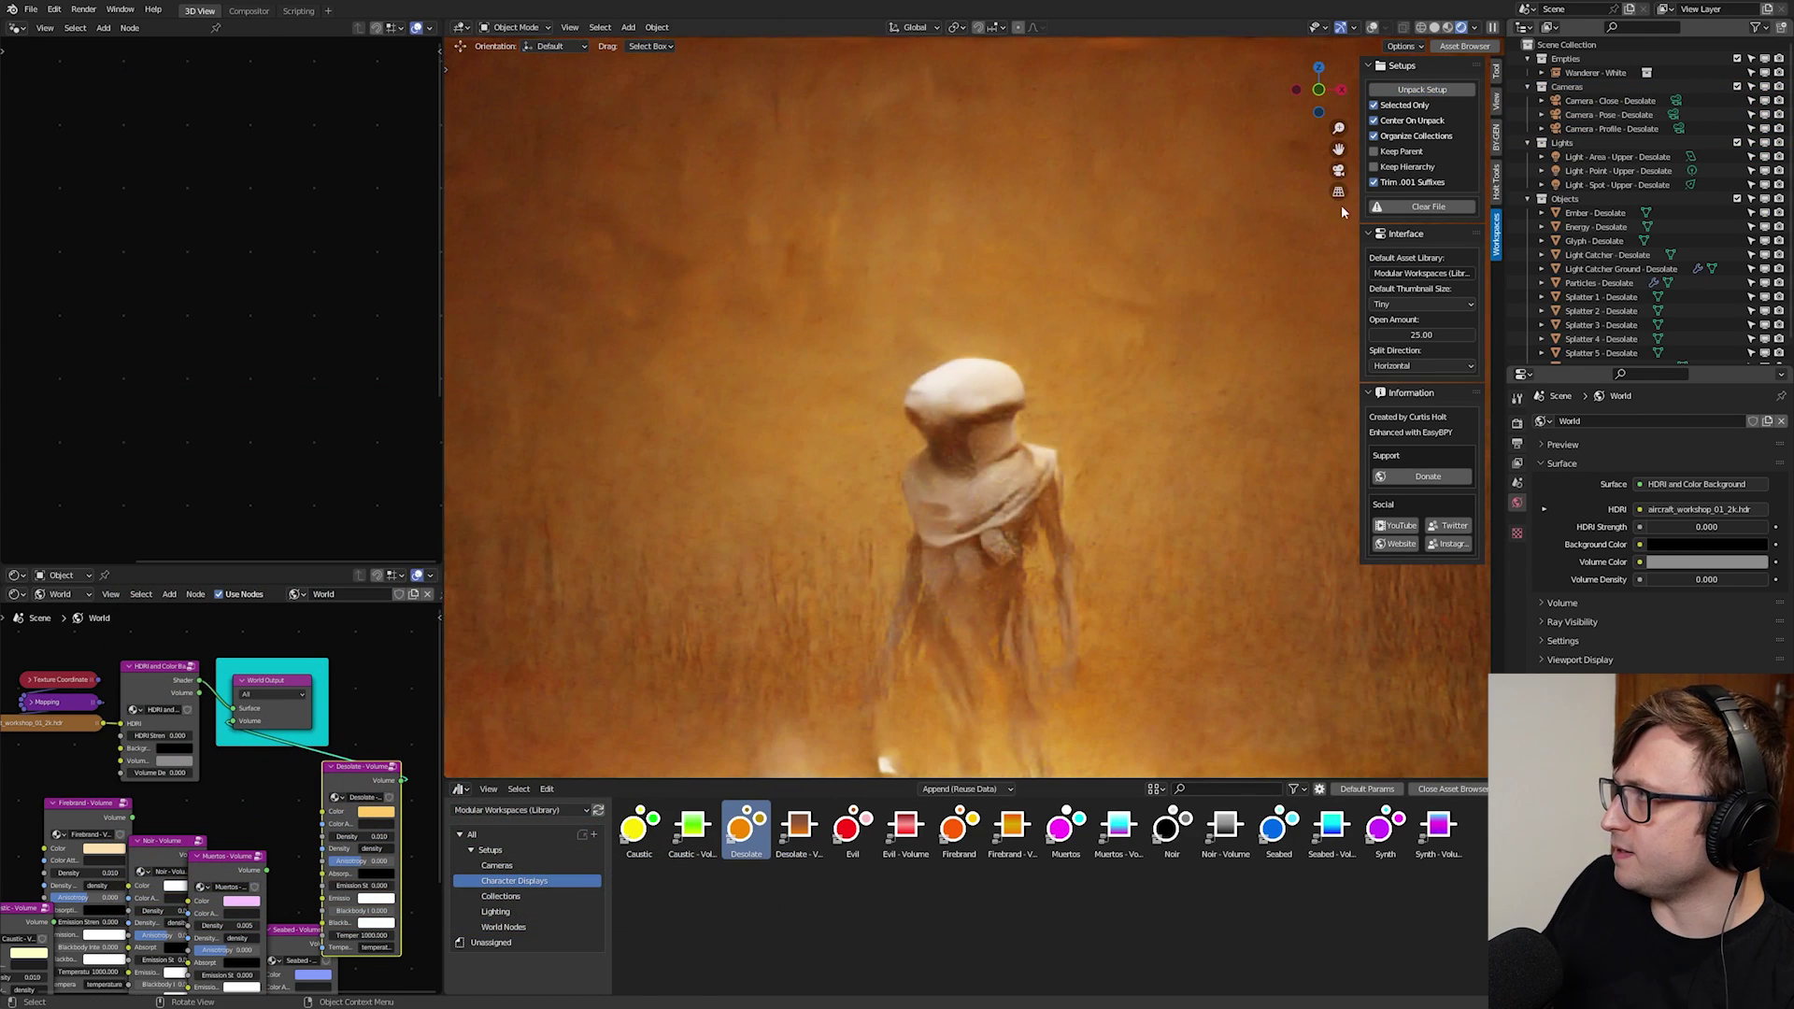
key(KP_0)
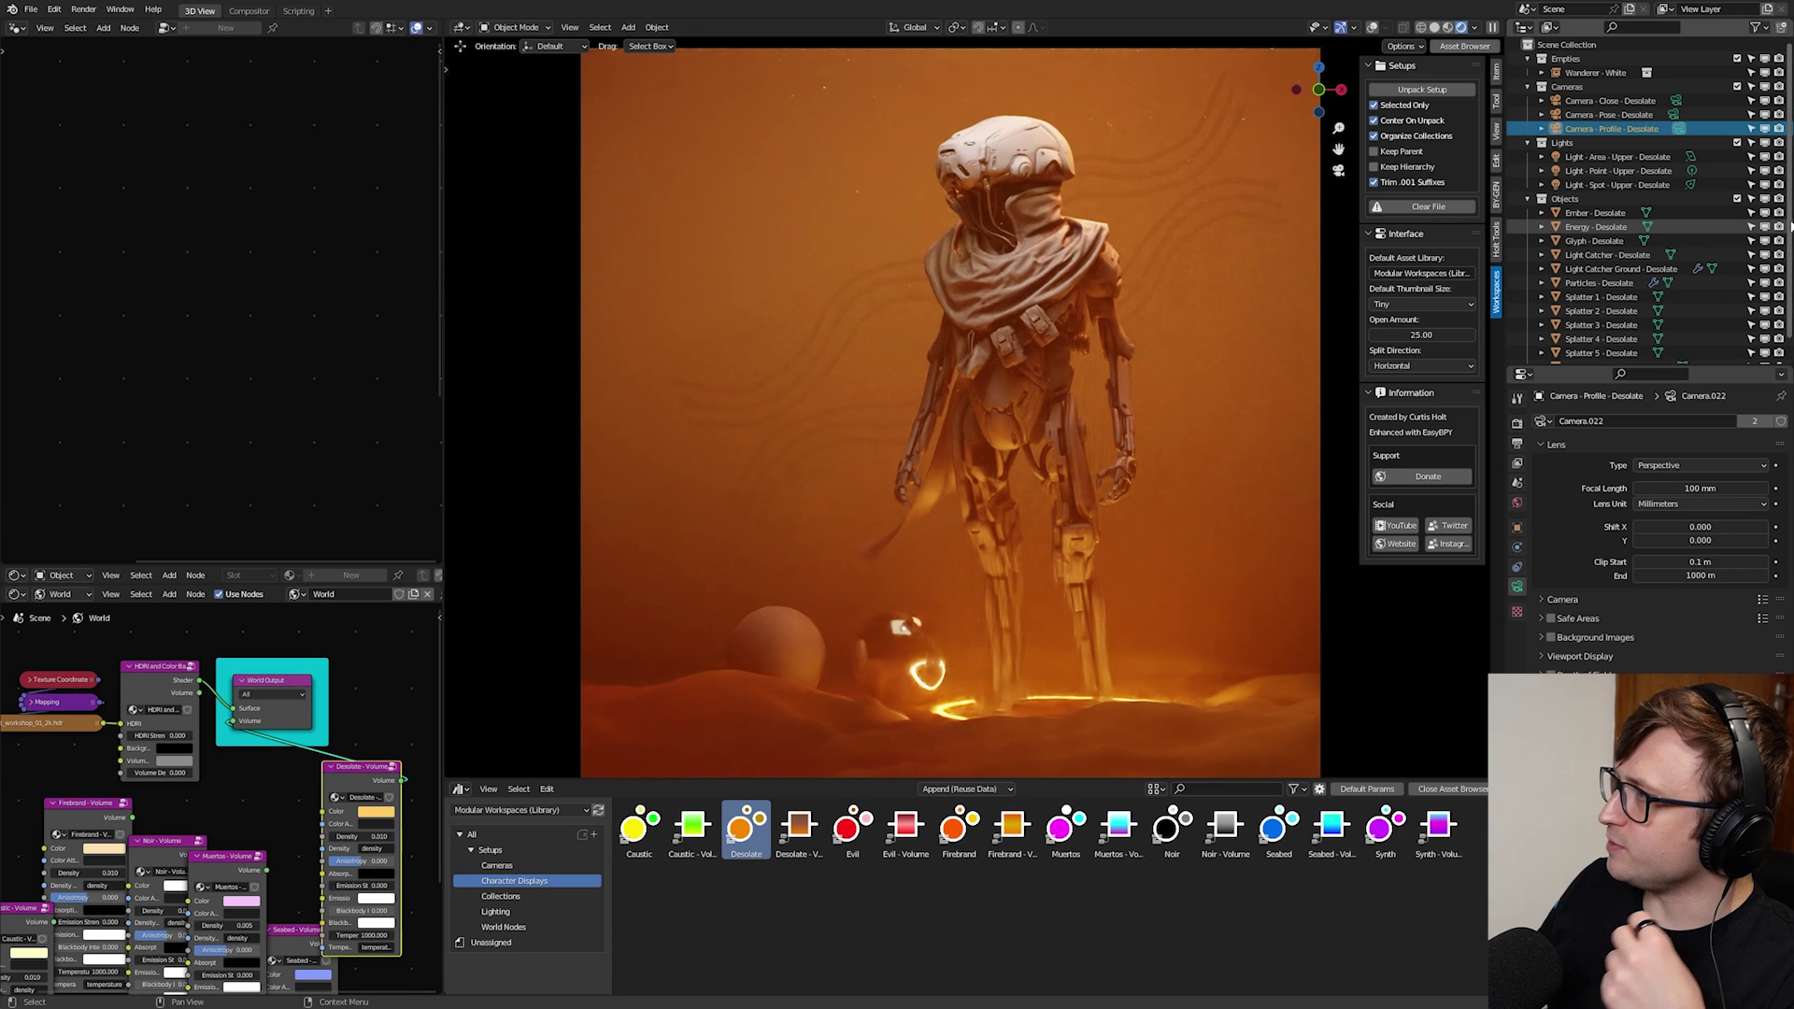
- Hide the Energy - Desolate object in the viewport
click(1764, 227)
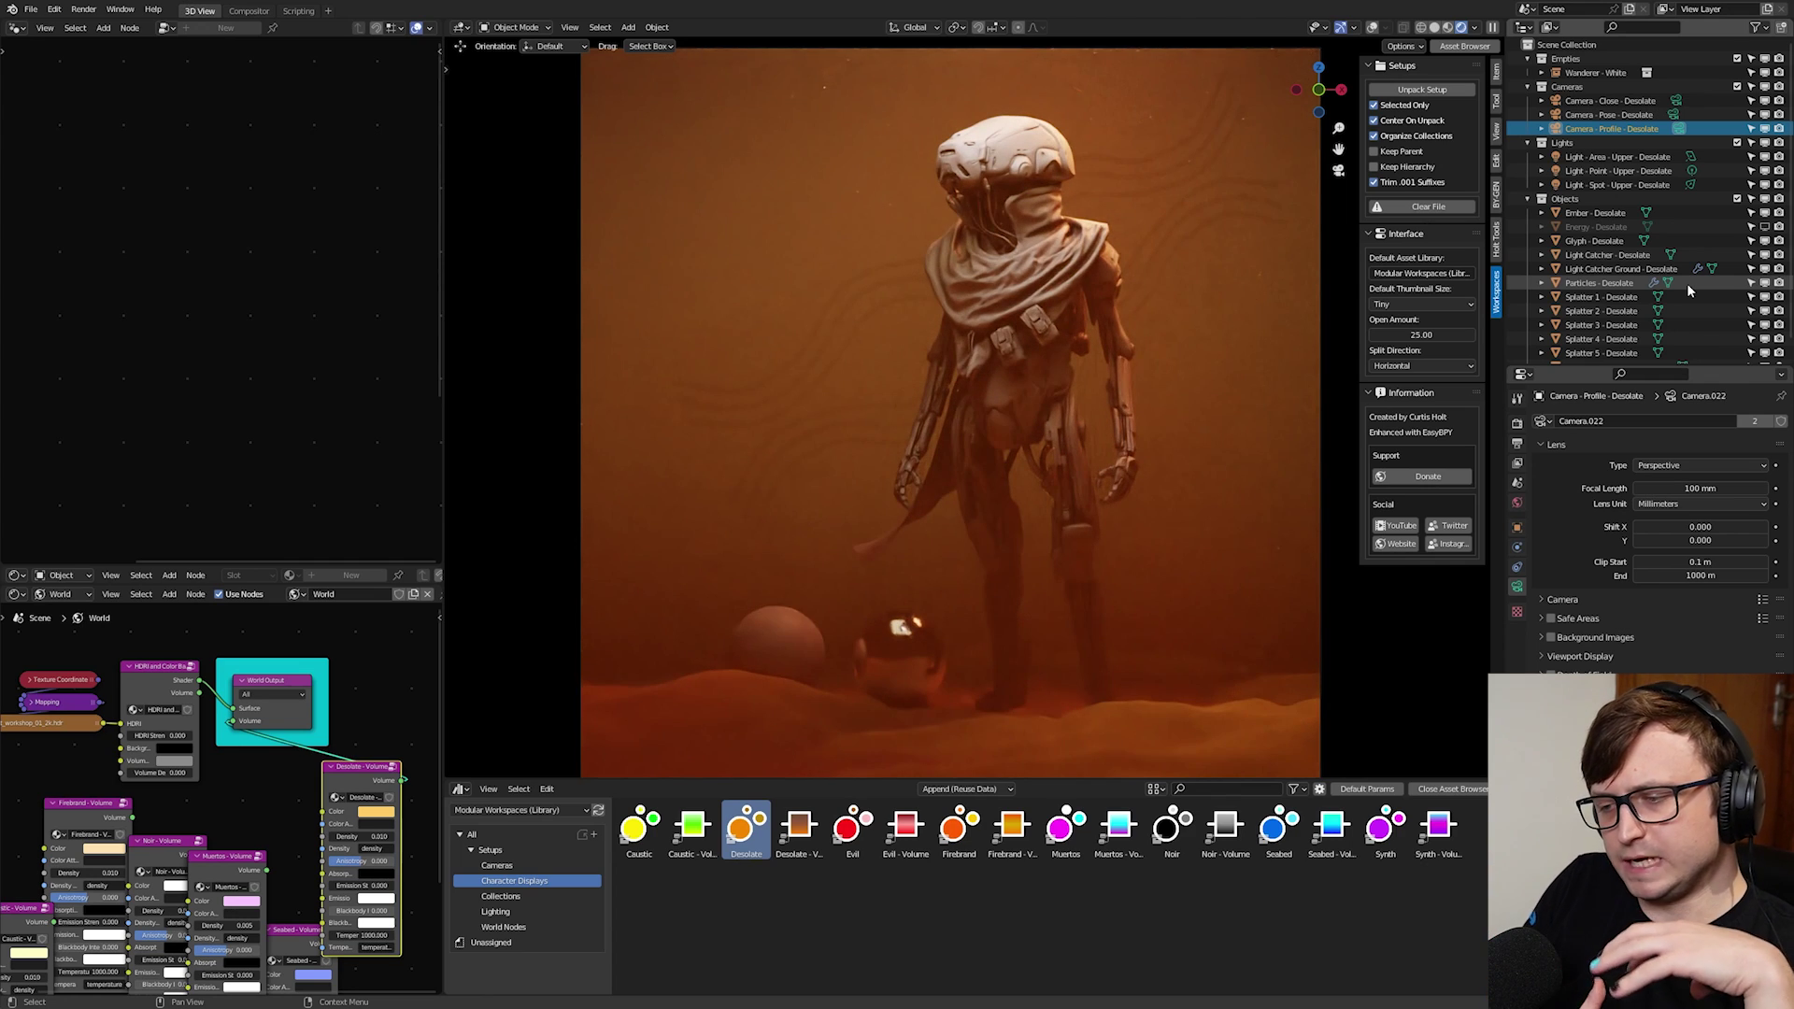
scroll(1601, 351, down, 1)
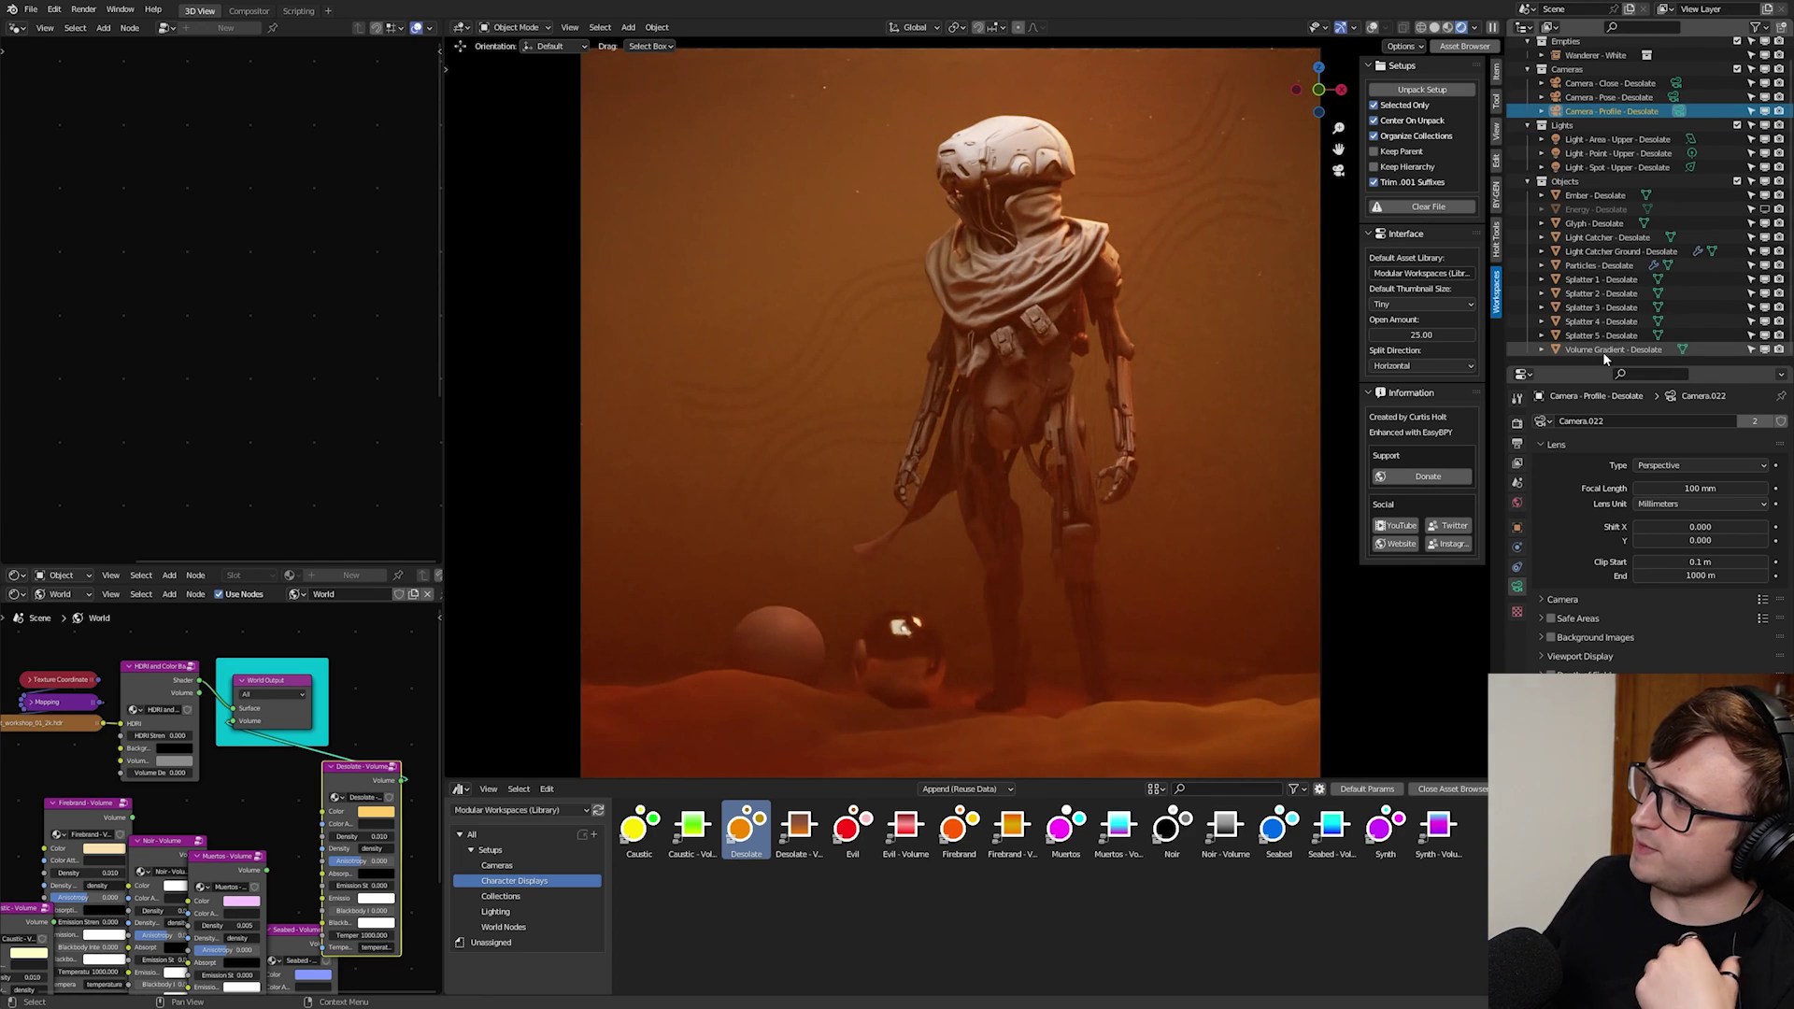
- Shift the ColorRamp stops in the Volume Gradient - Desolate material, moving stop 2 to 0.658
click(1590, 350)
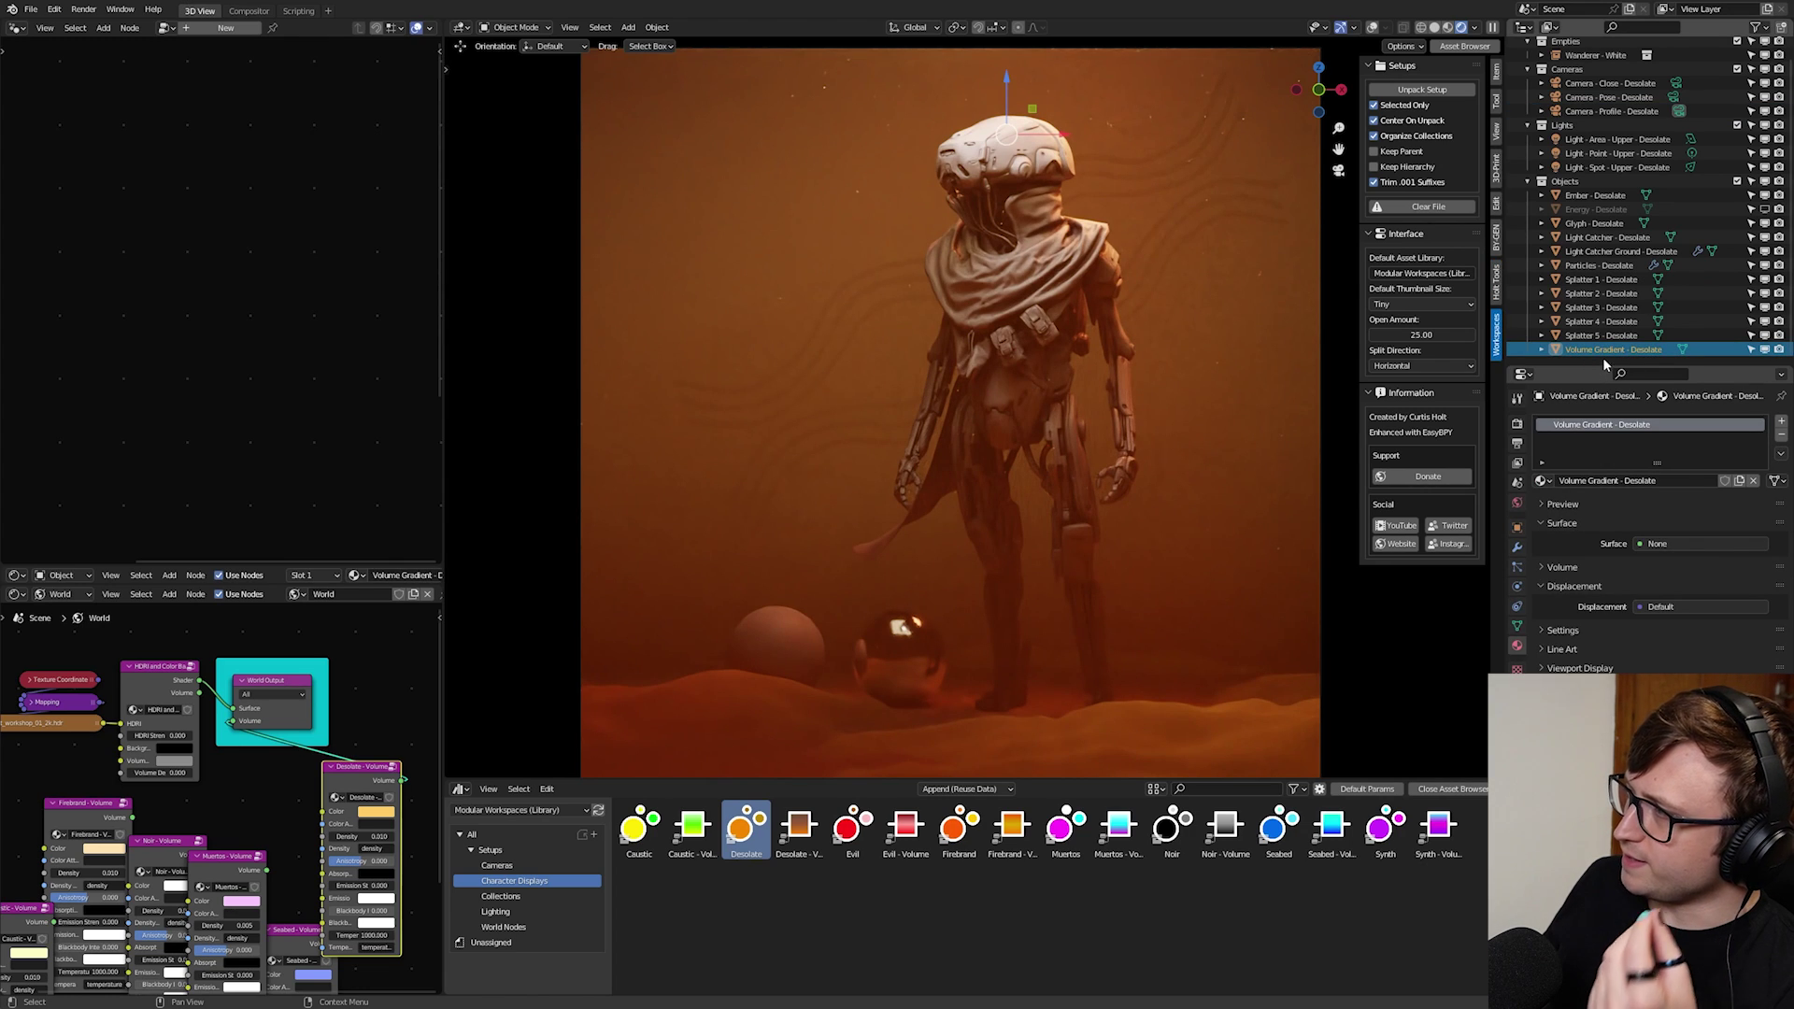
drag(271, 564, 271, 102)
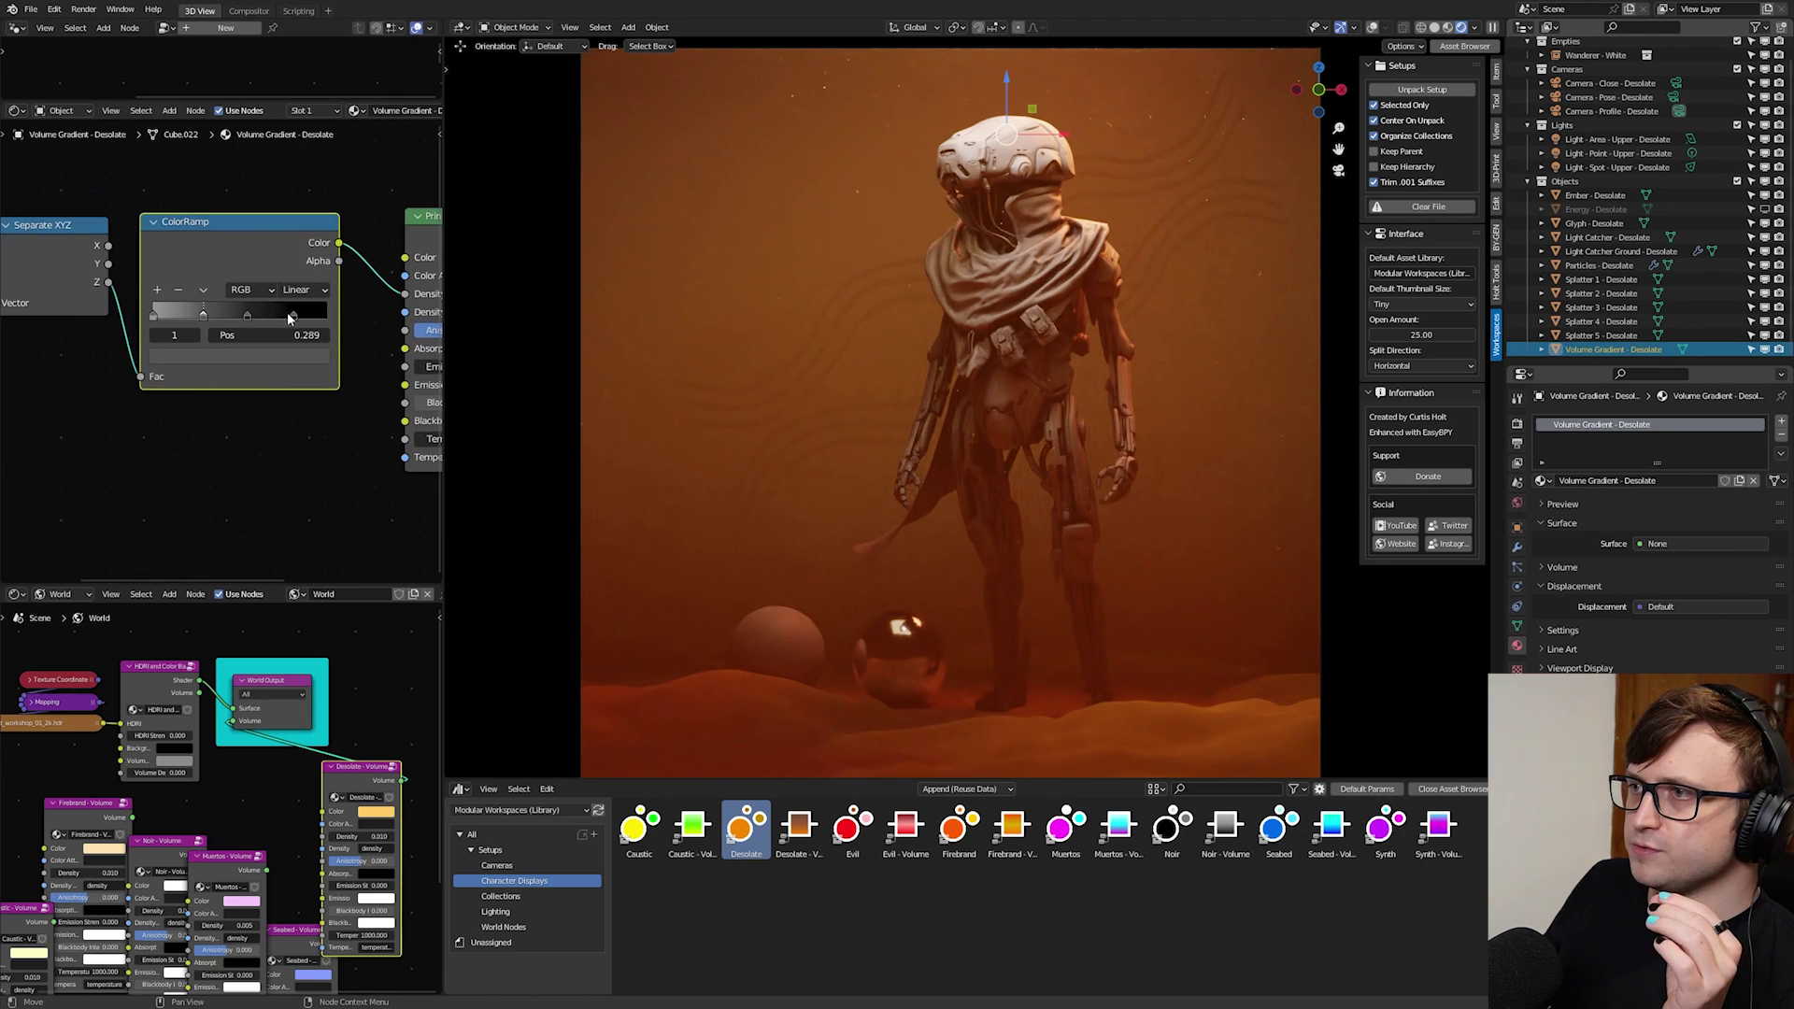
drag(291, 315, 237, 317)
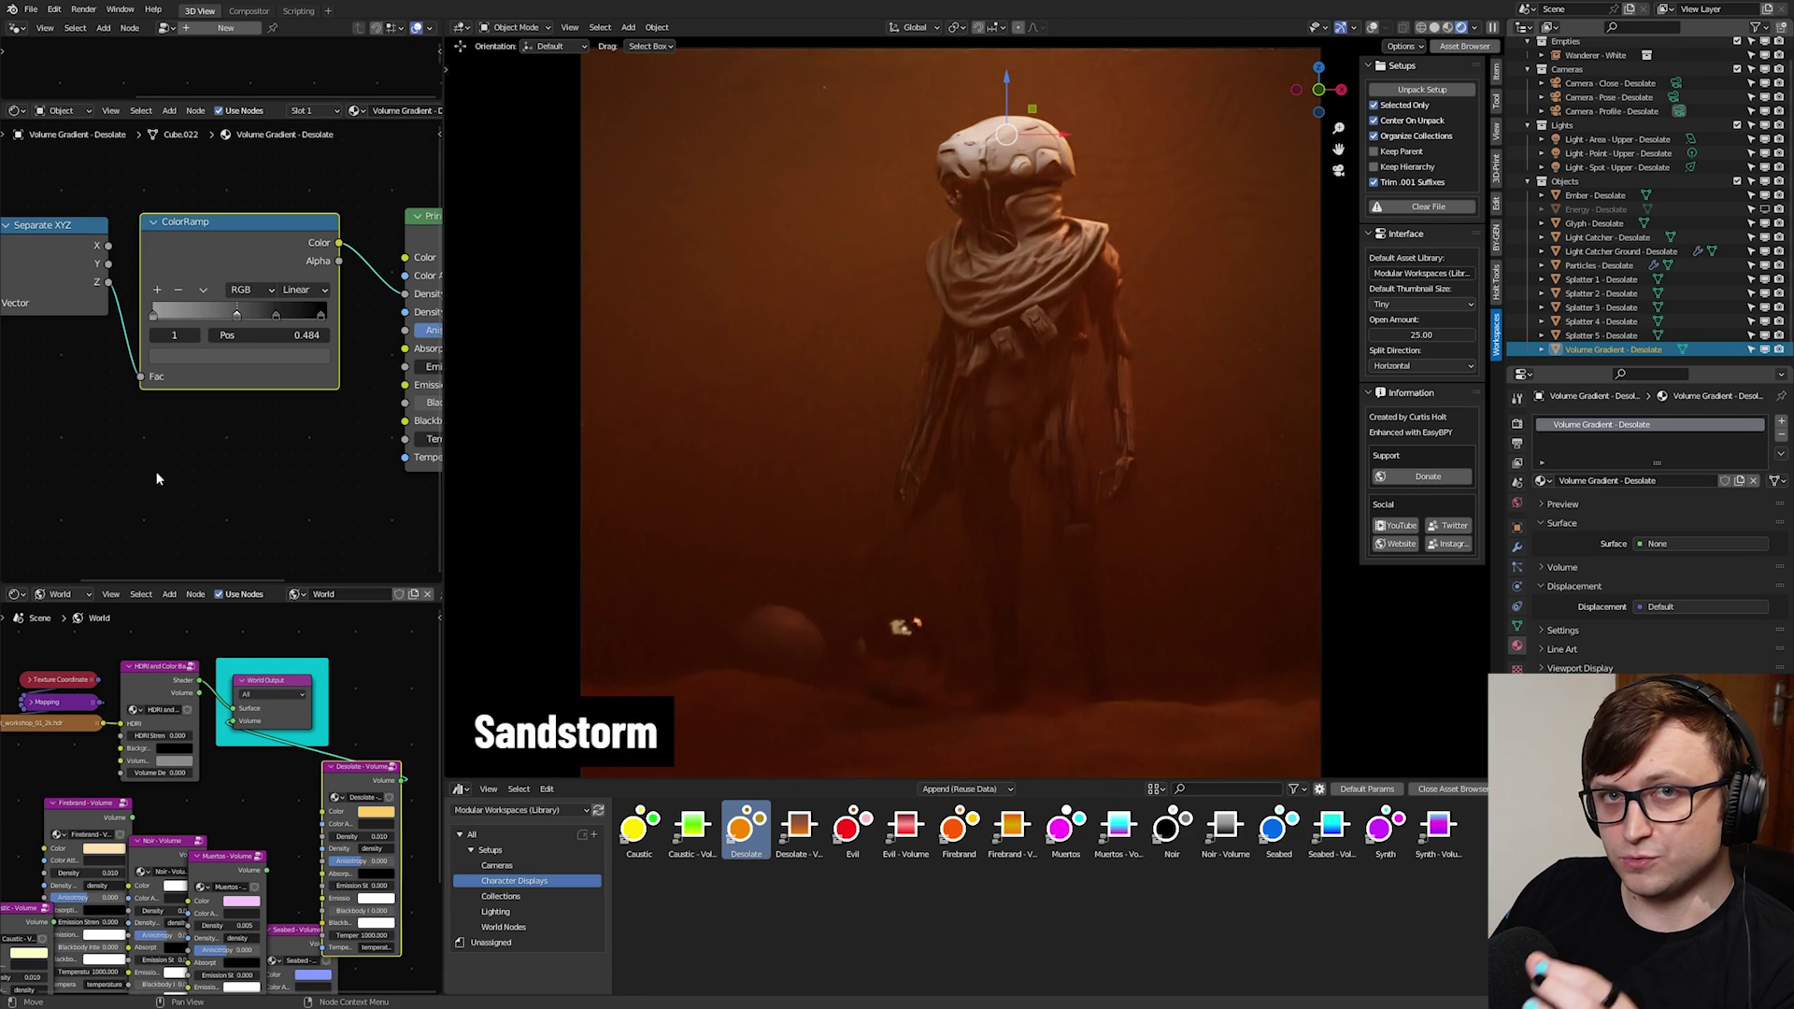
drag(237, 317, 260, 319)
- Set the Density of the Desolate - Volume world node to 0.070
scroll(278, 727, up, 2)
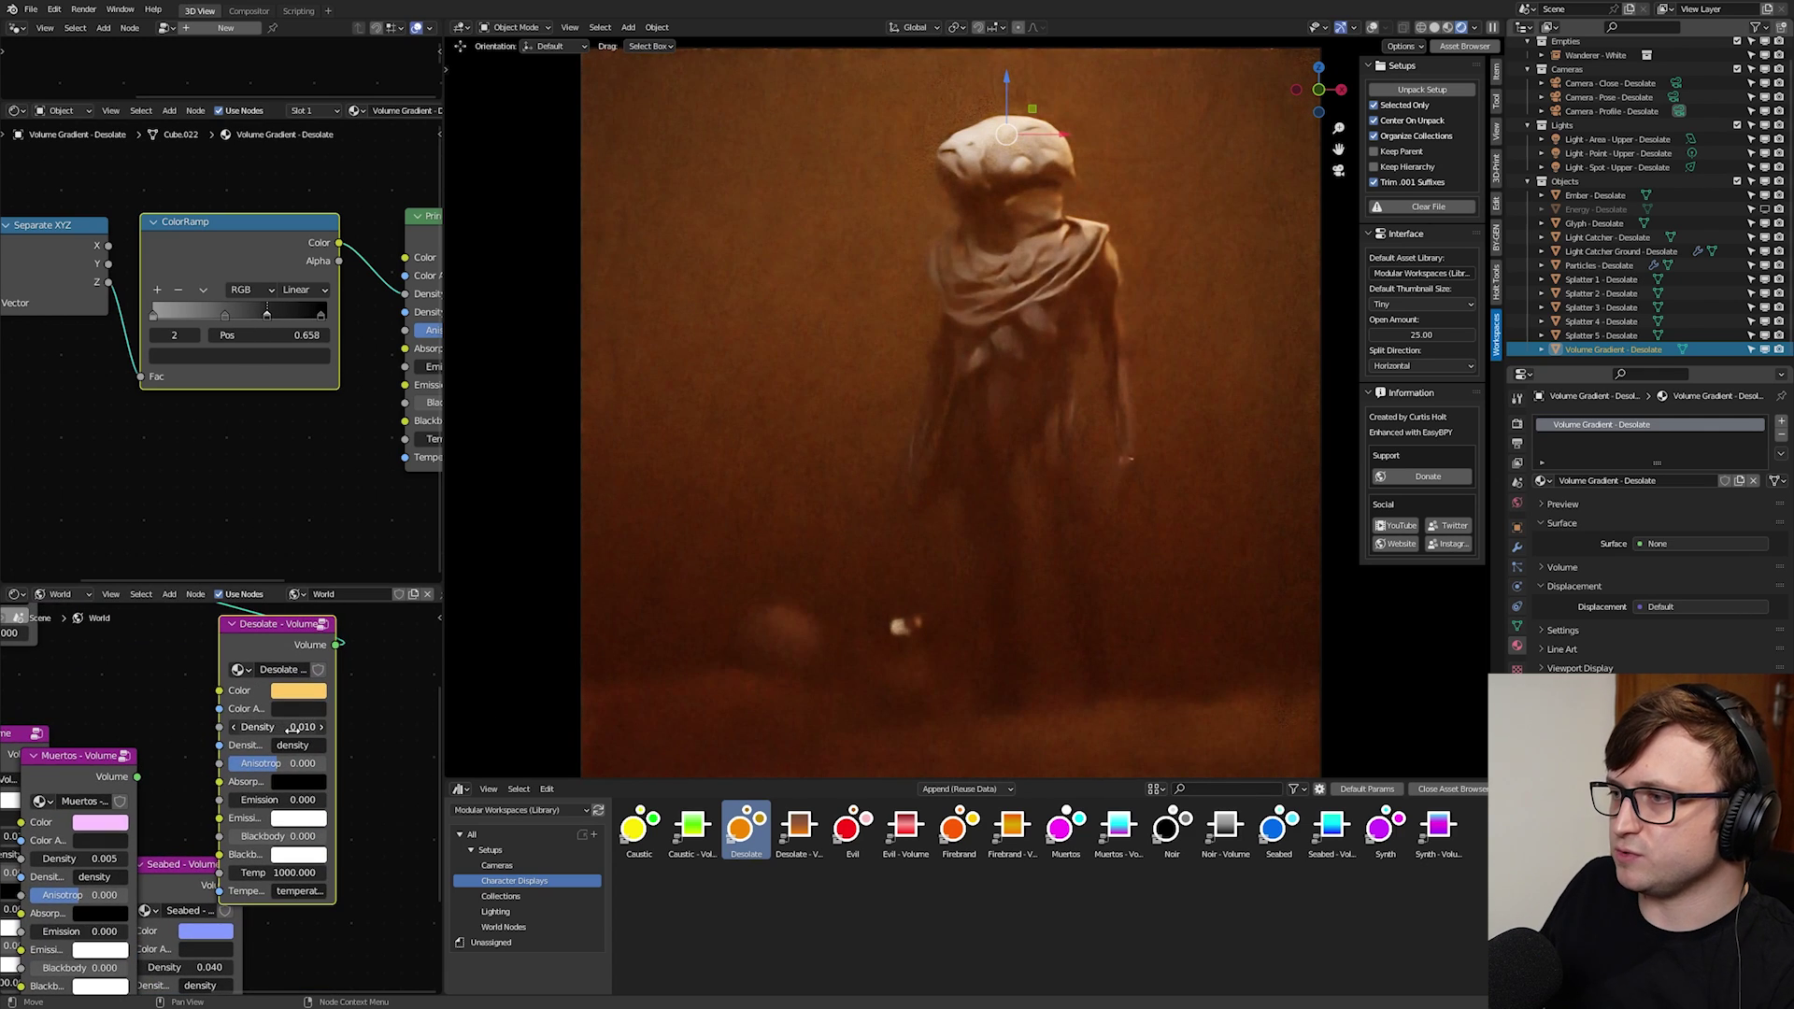
shift+drag(278, 727, 342, 727)
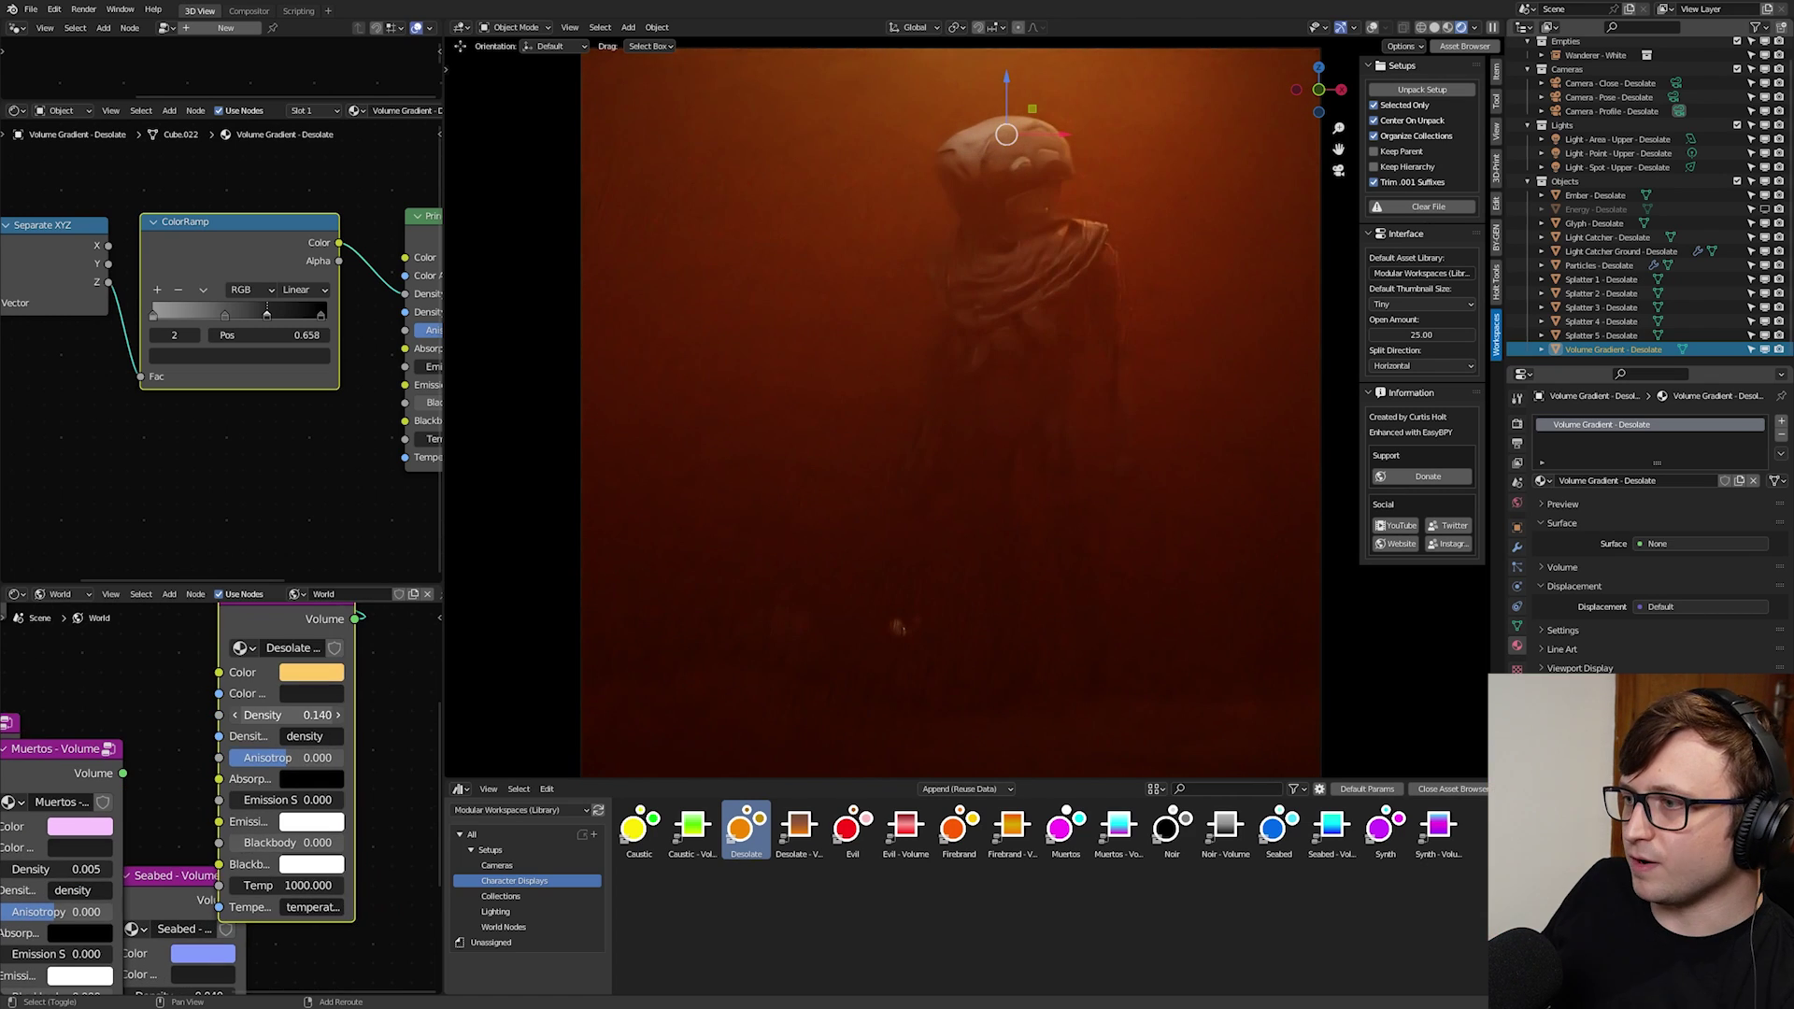
mouse_move(286, 715)
shift+mouse_down()
mouse_move(247, 714)
mouse_move(267, 715)
shift+mouse_up()
- Adjust the Multiply value in the Splatter 4 - Desolate material and unhide the Energy - Desolate object in the viewport
click(1269, 372)
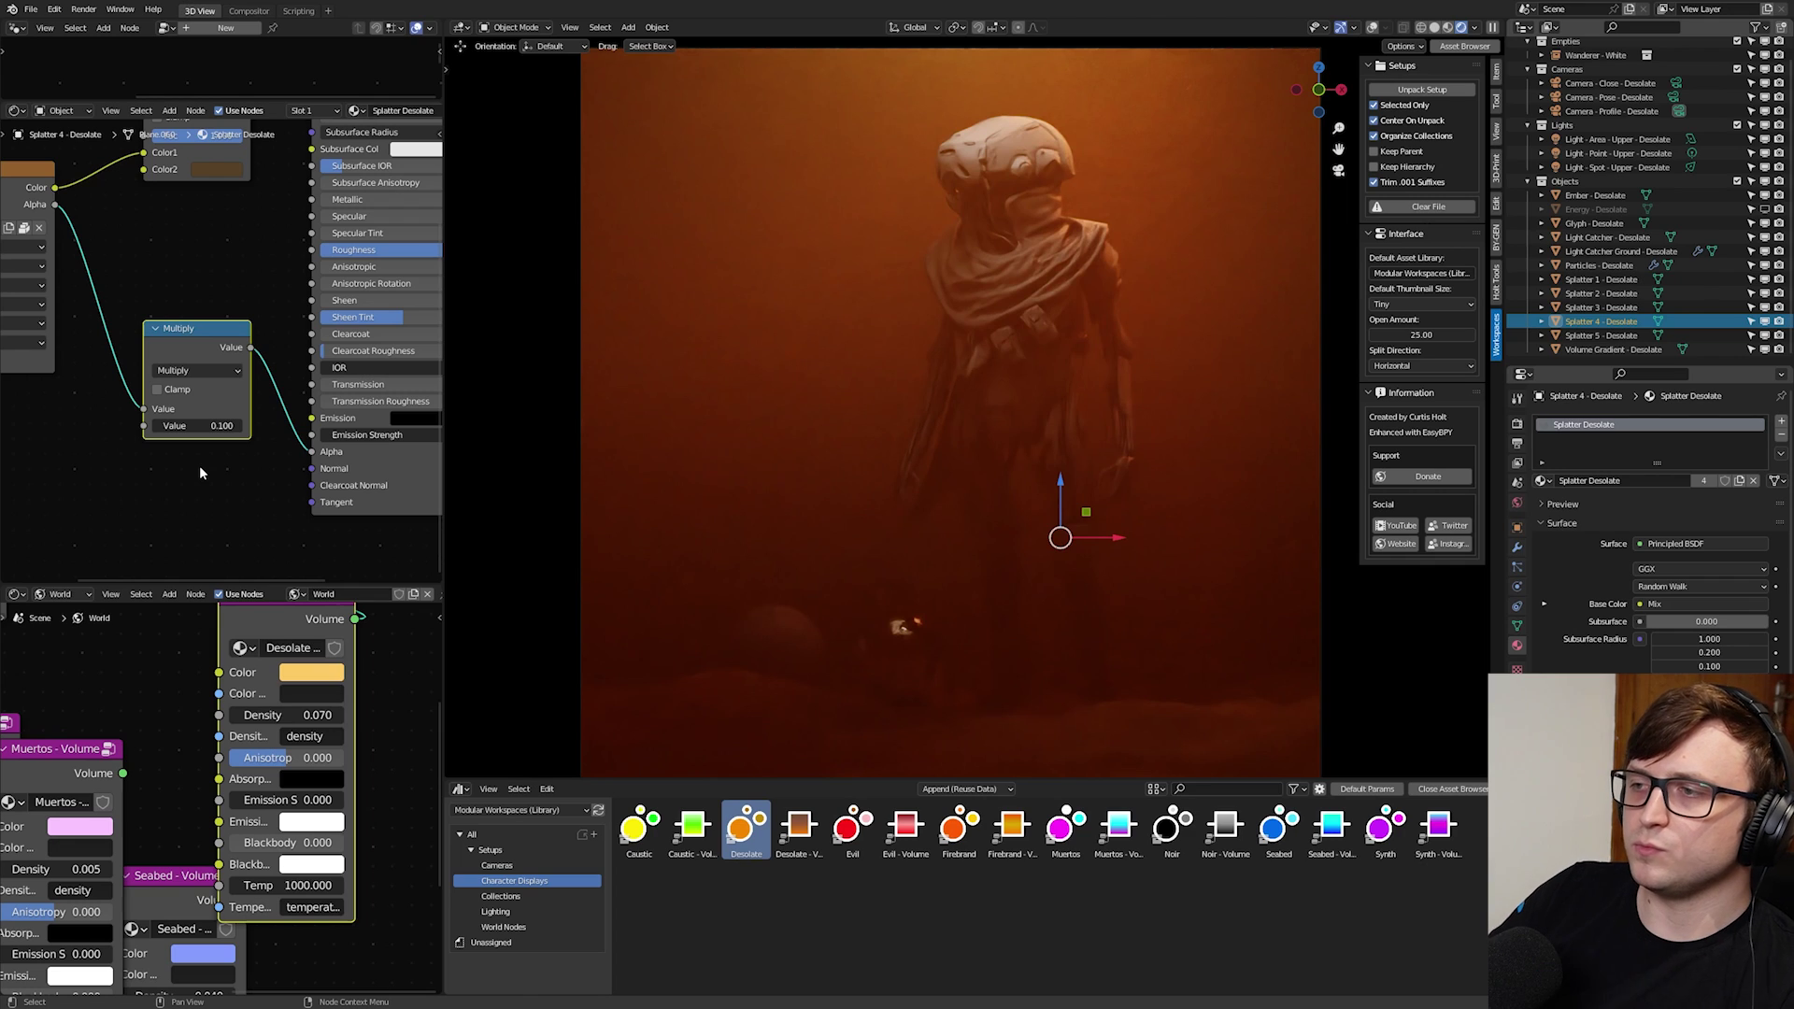
shift+drag(191, 426, 211, 425)
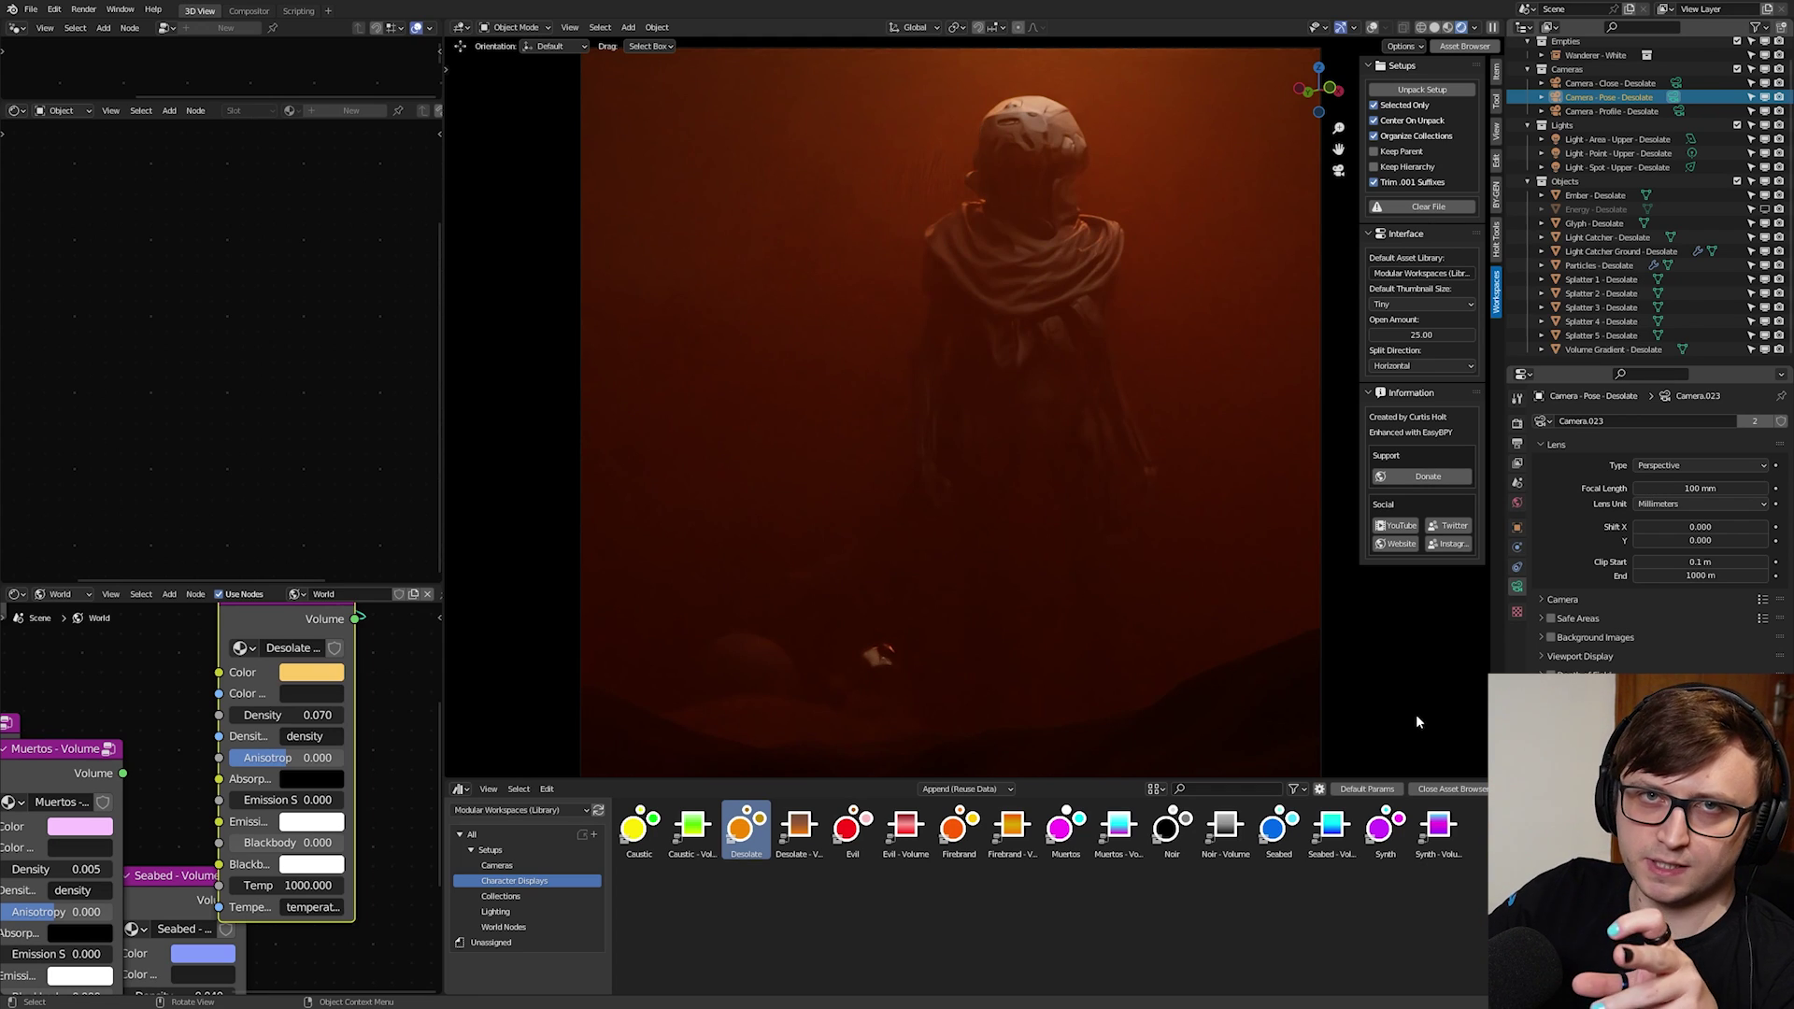
click(1766, 210)
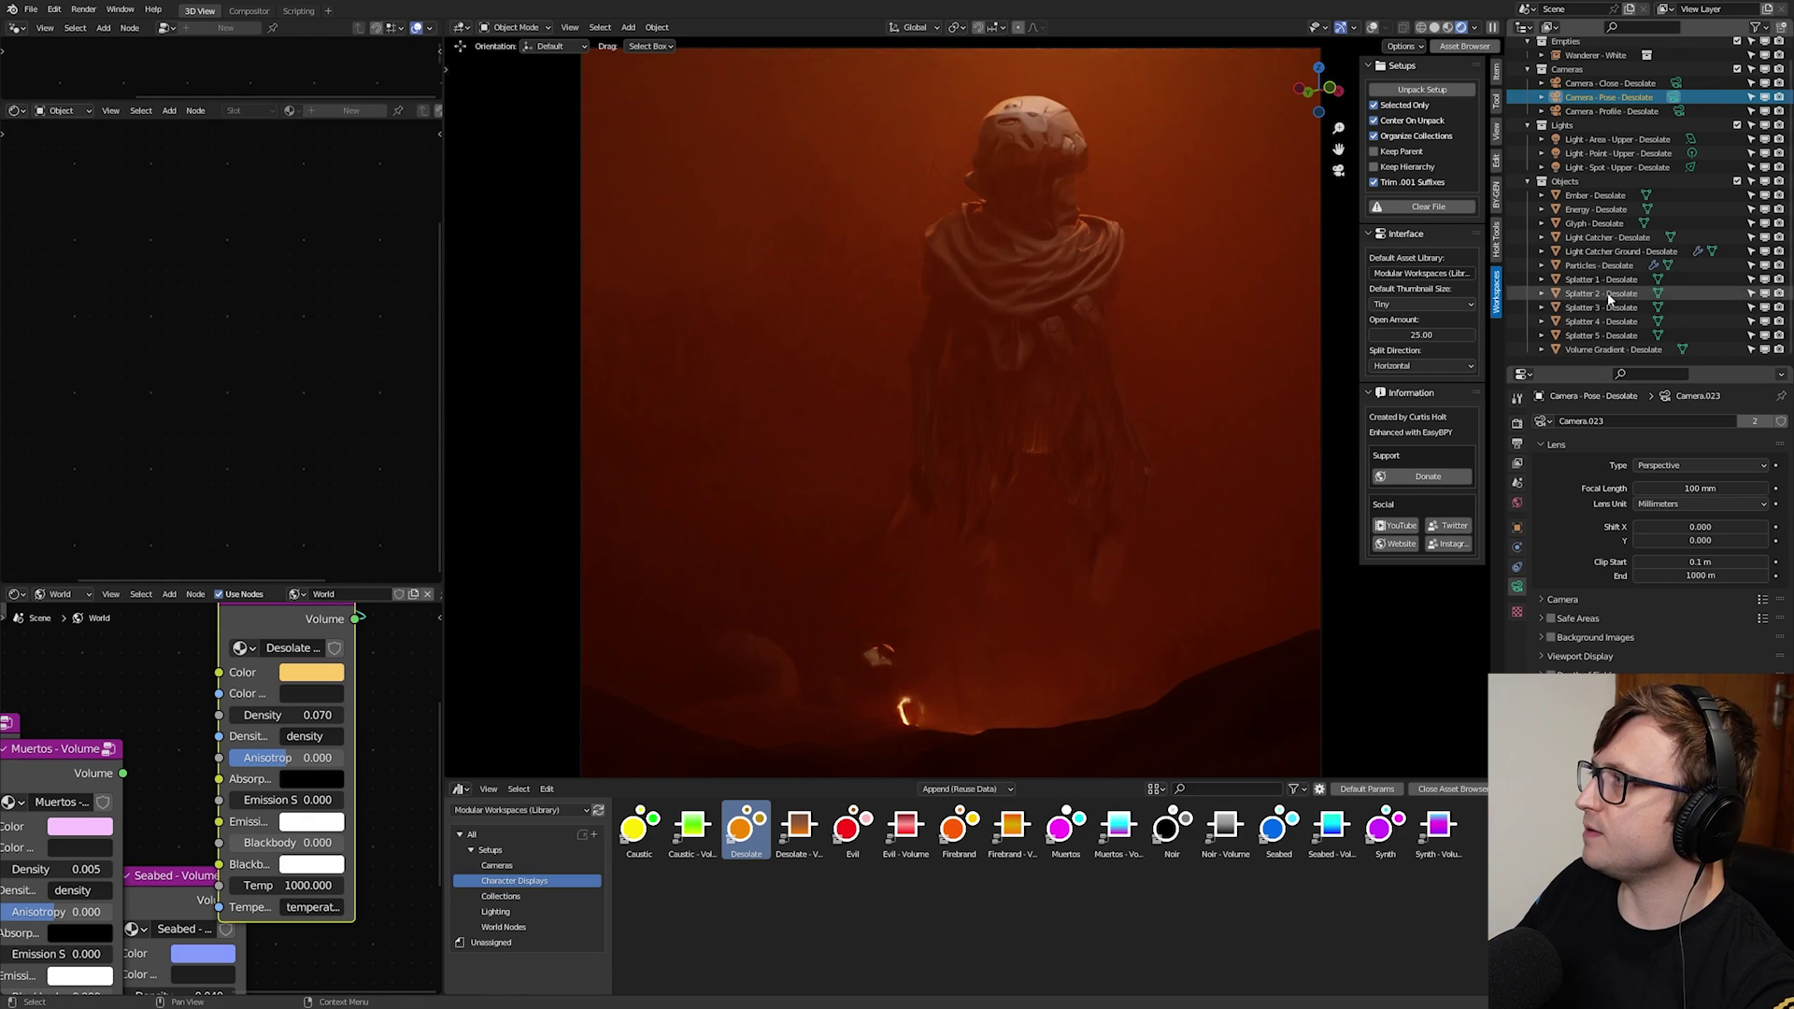
- Replace the Desolate display with the Evil character display and its connected Evil - Volume node, viewed through the Camera - Profile - Evil
scroll(1628, 198, up, 1)
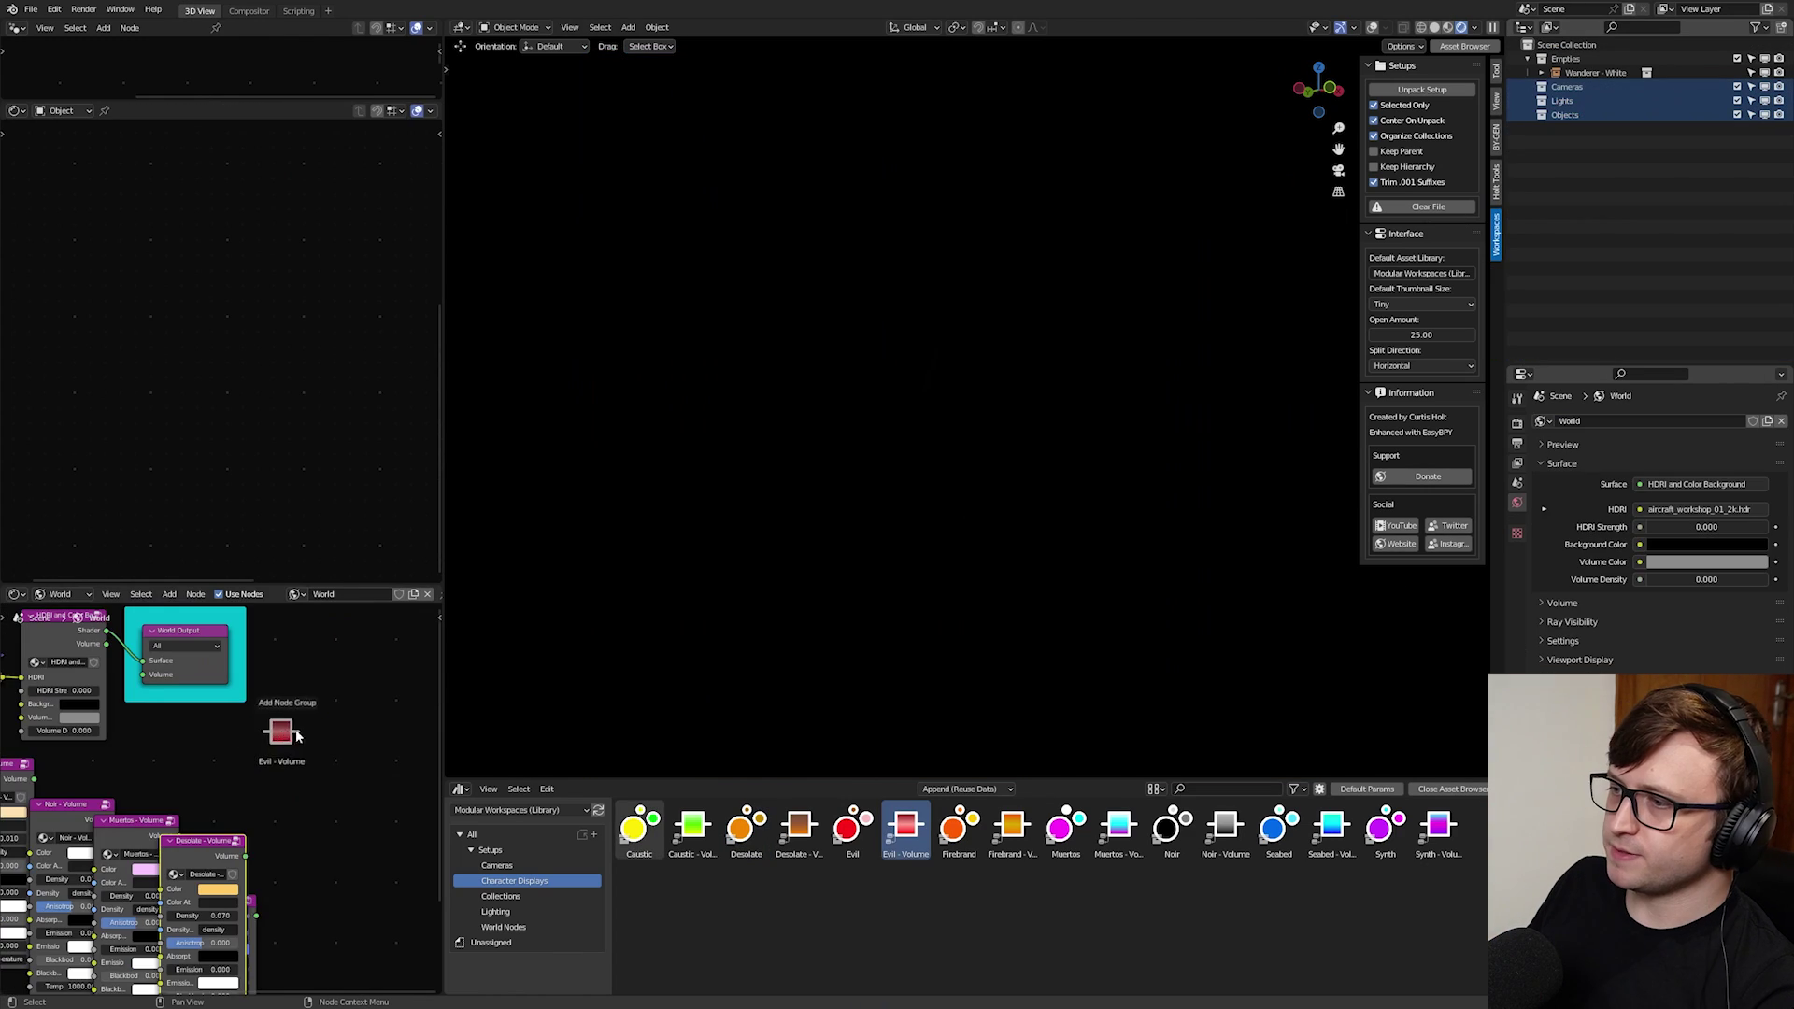
drag(295, 736, 142, 675)
drag(848, 827, 1032, 381)
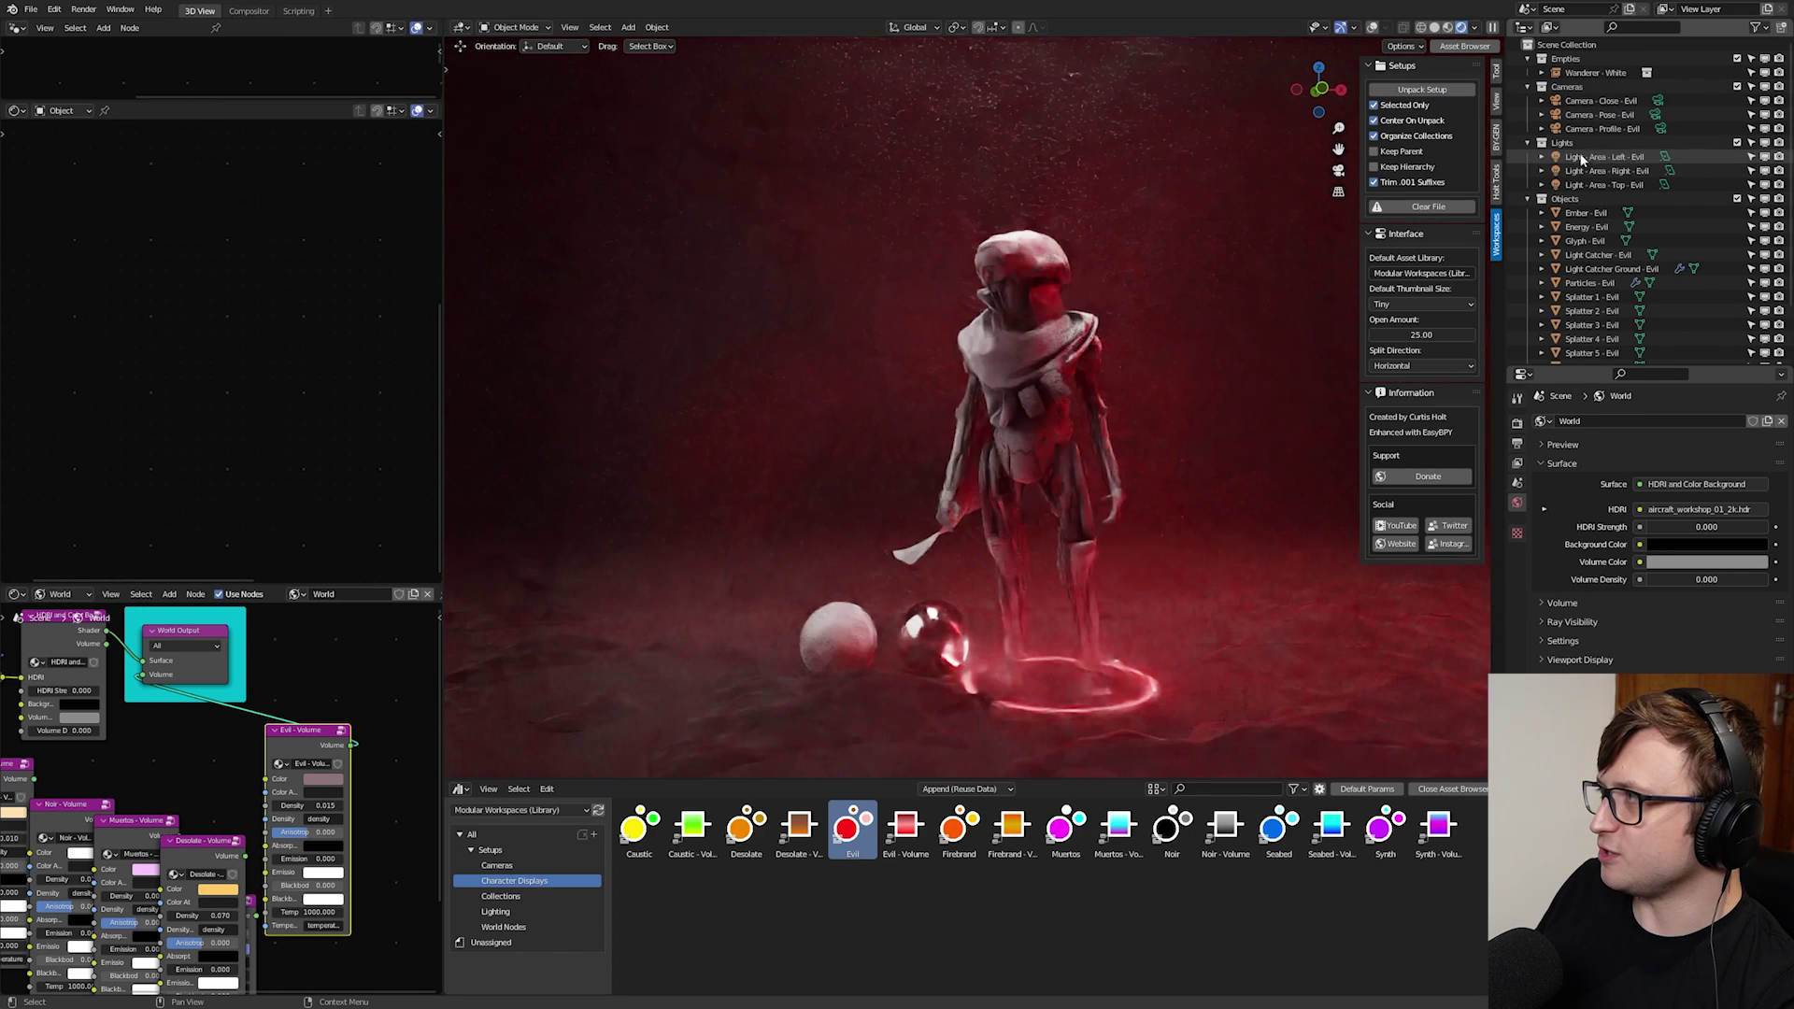
click(1610, 125)
key(ctrl+KP_0)
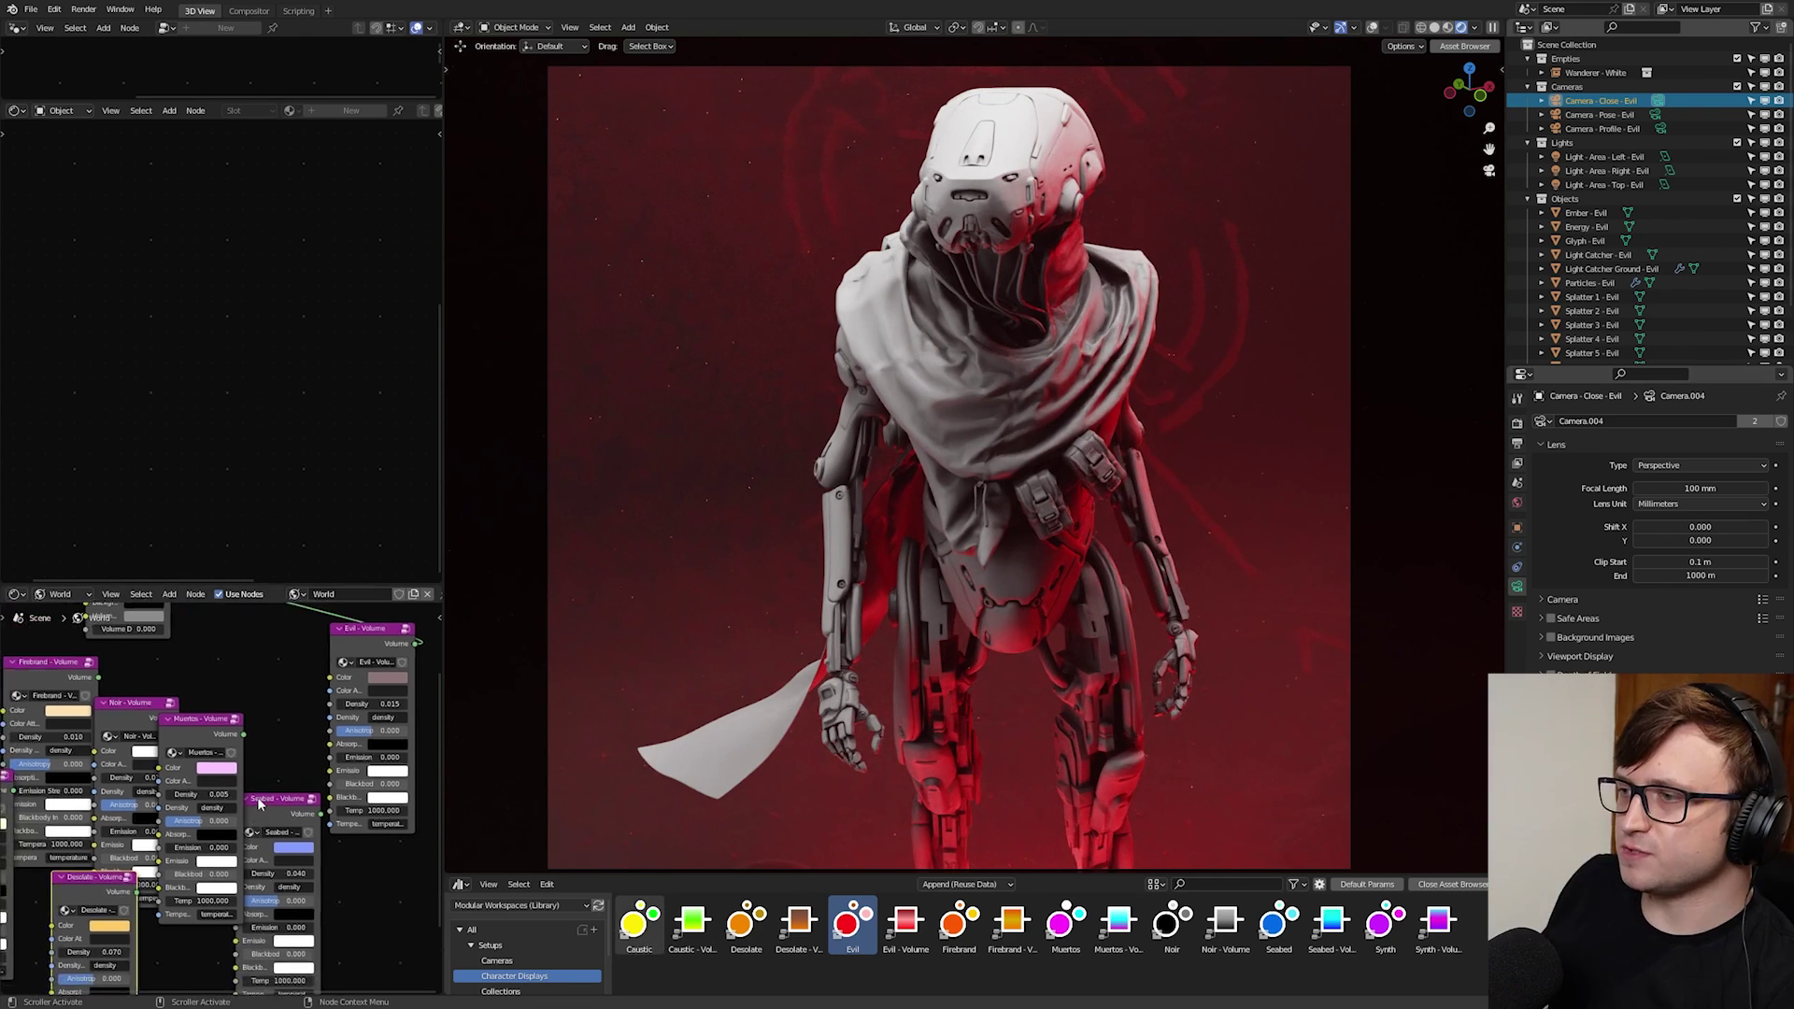
- Rearrange the world nodes, moving the Evil - Volume node down beside the Seabed - Volume node to free space below the World Output
scroll(265, 773, down, 1)
middle_drag(265, 774, 272, 854)
drag(219, 685, 271, 701)
drag(370, 744, 361, 795)
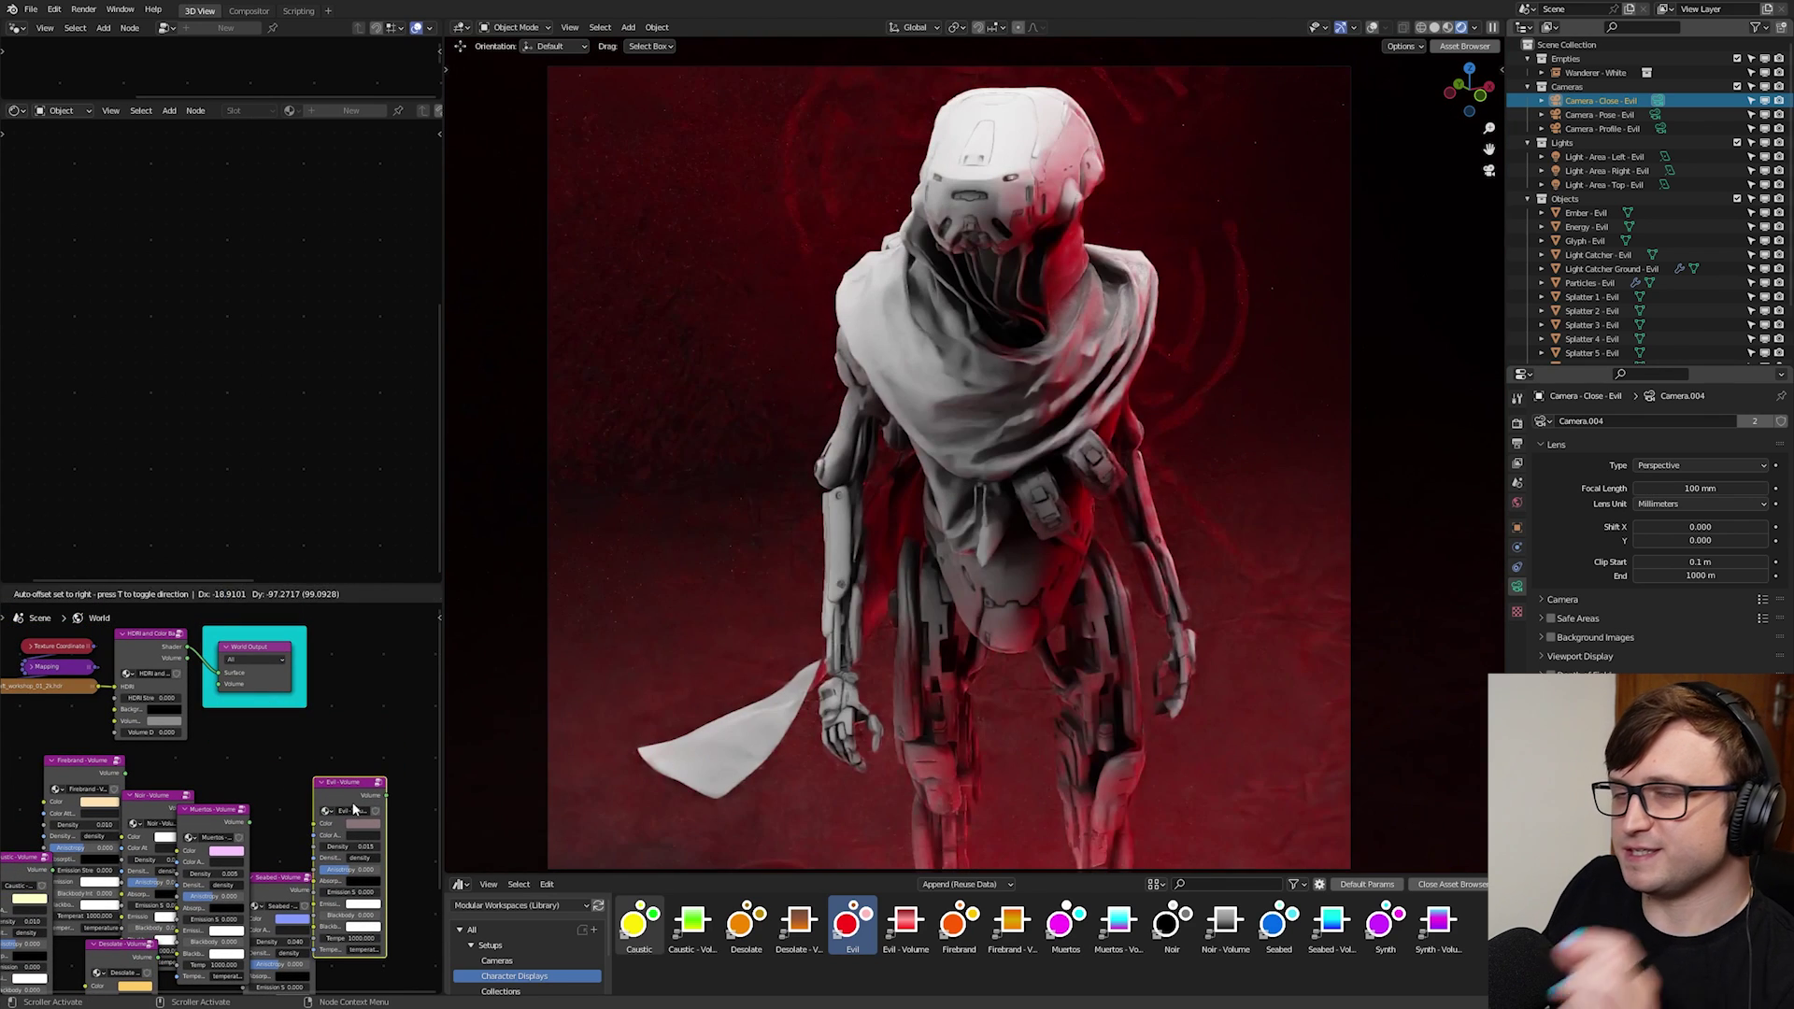
- Replace the Evil display with the Synth character display and its connected Synth - Volume node, viewed through the Camera - Profile - Synth
key(a)
key(Delete)
drag(1439, 925, 220, 685)
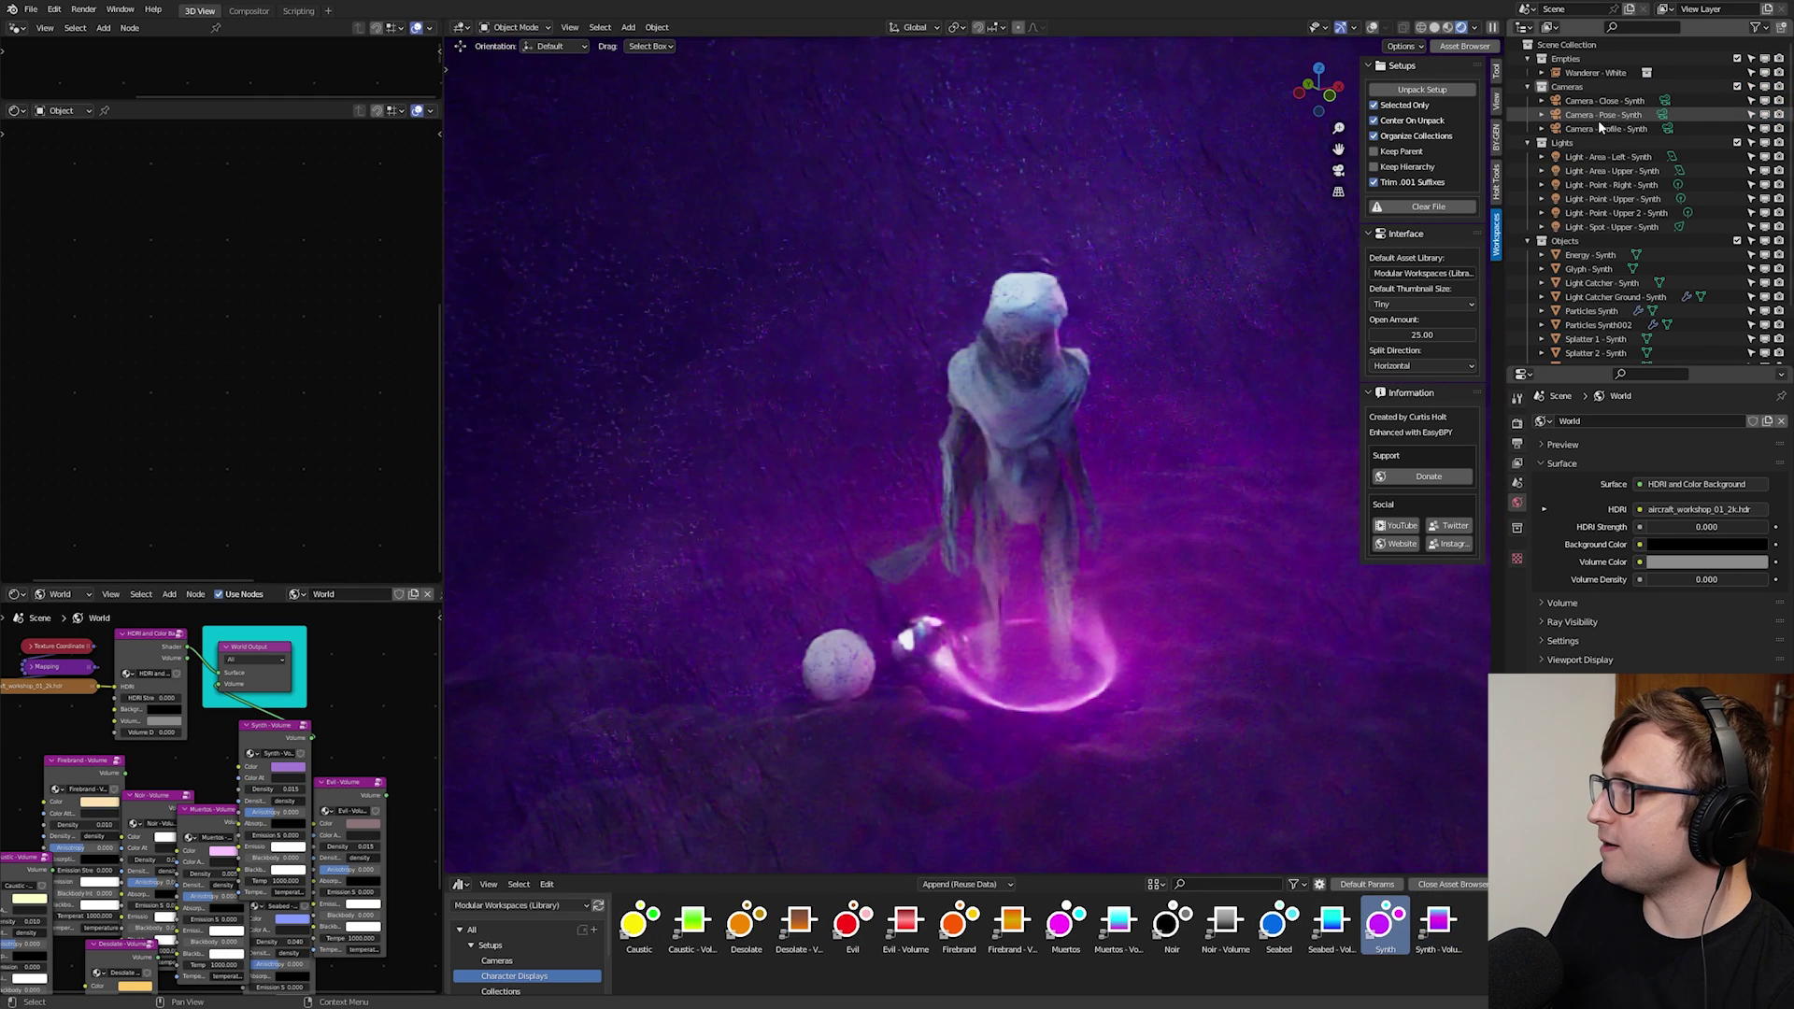
click(1600, 130)
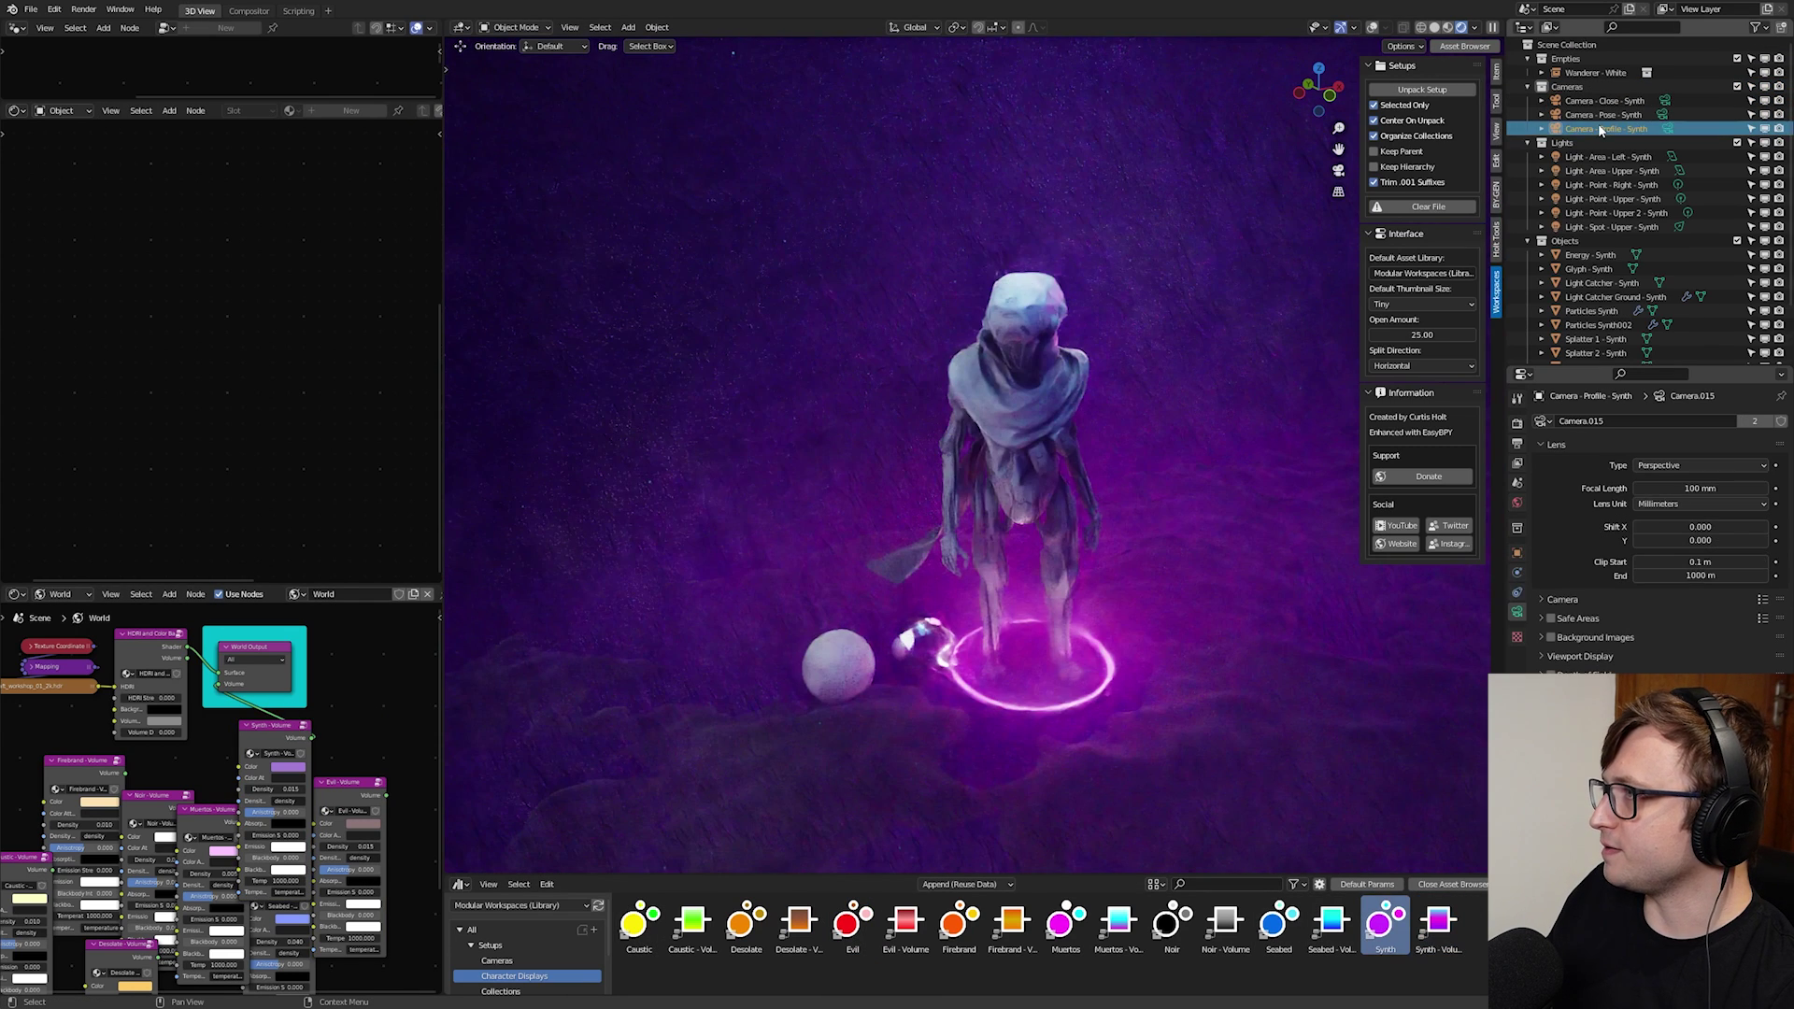
key(ctrl+KP_0)
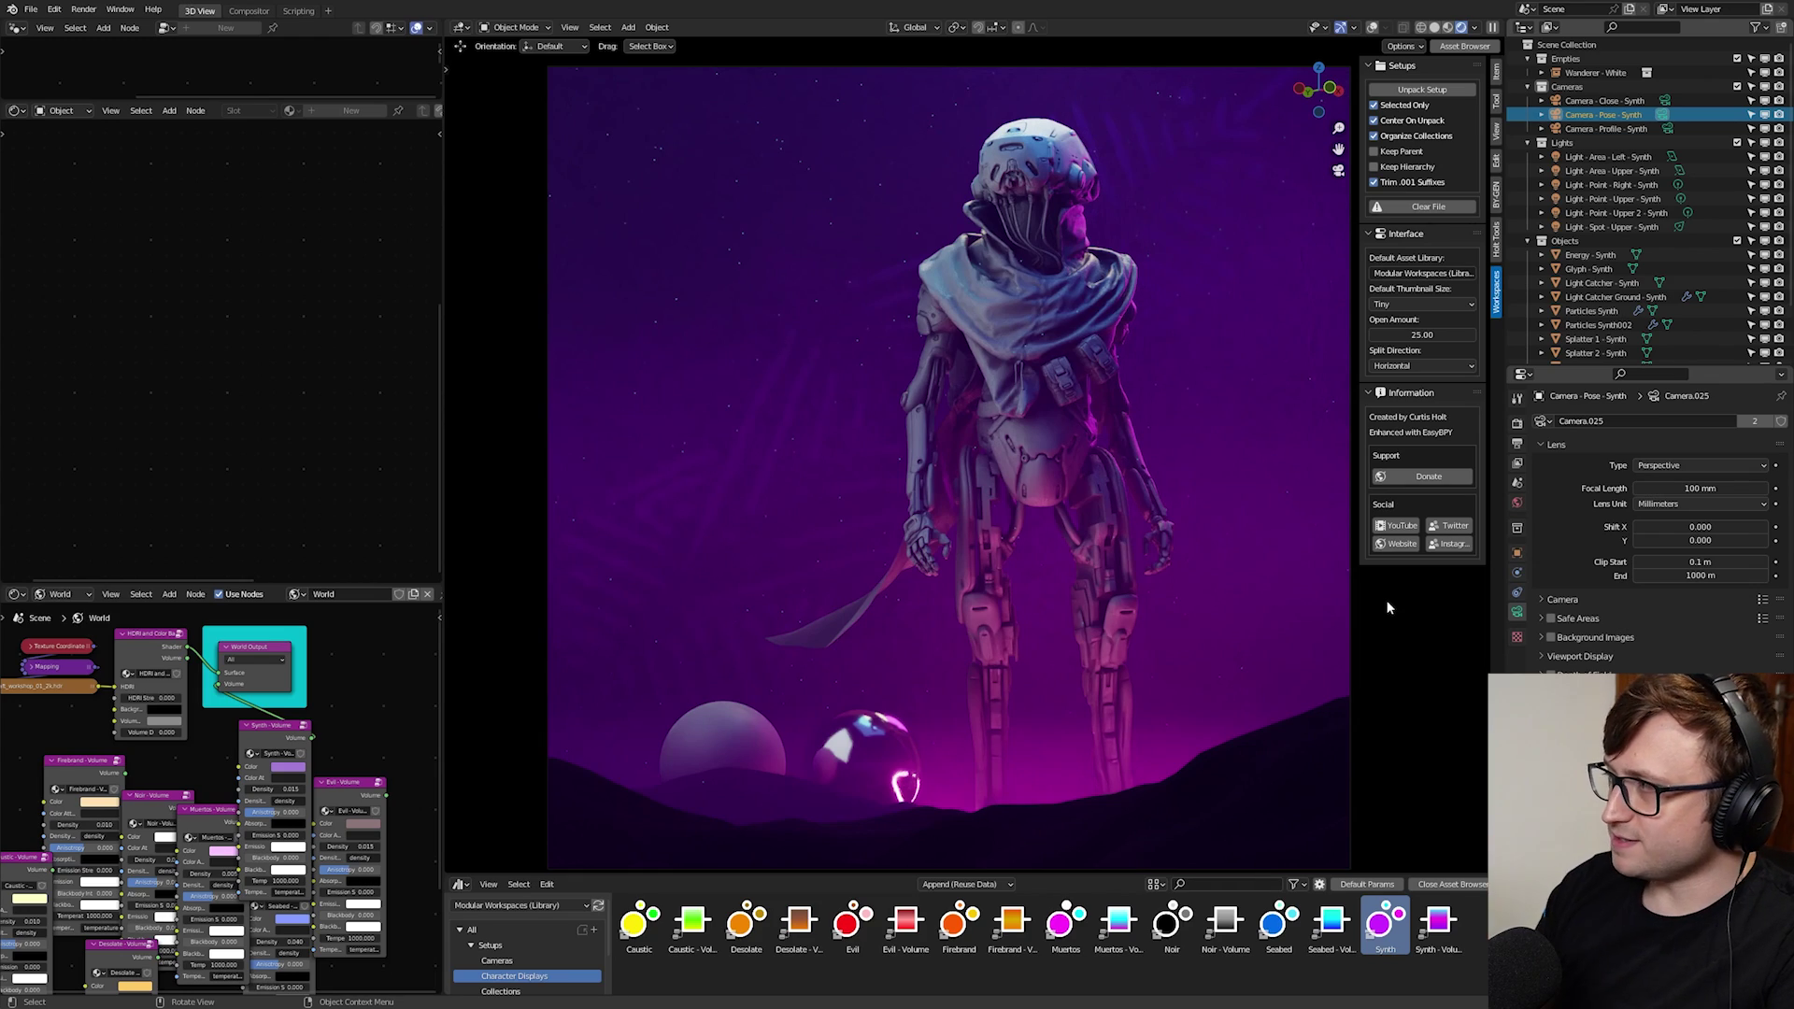
- Examine the Synth display's point and area lights and the Wanderer - White empty in the scene collections
scroll(1591, 243, down, 3)
scroll(1621, 288, up, 3)
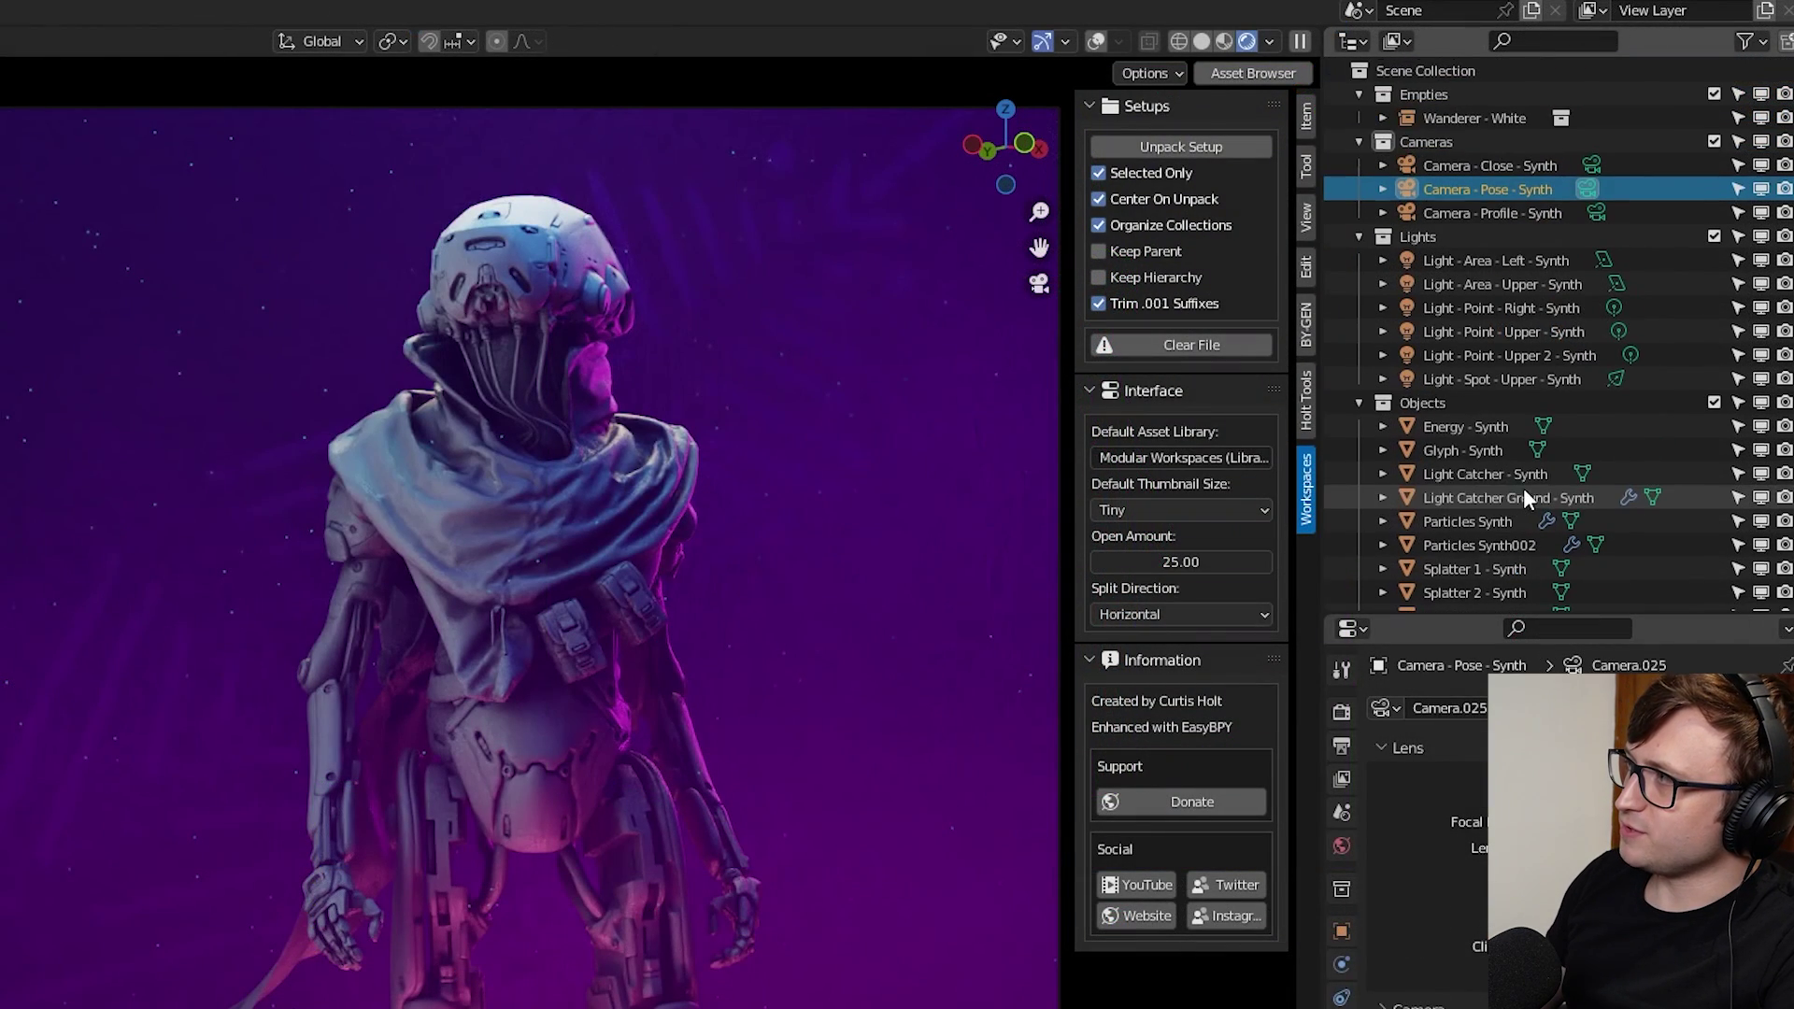
click(1485, 332)
click(1502, 262)
click(1488, 357)
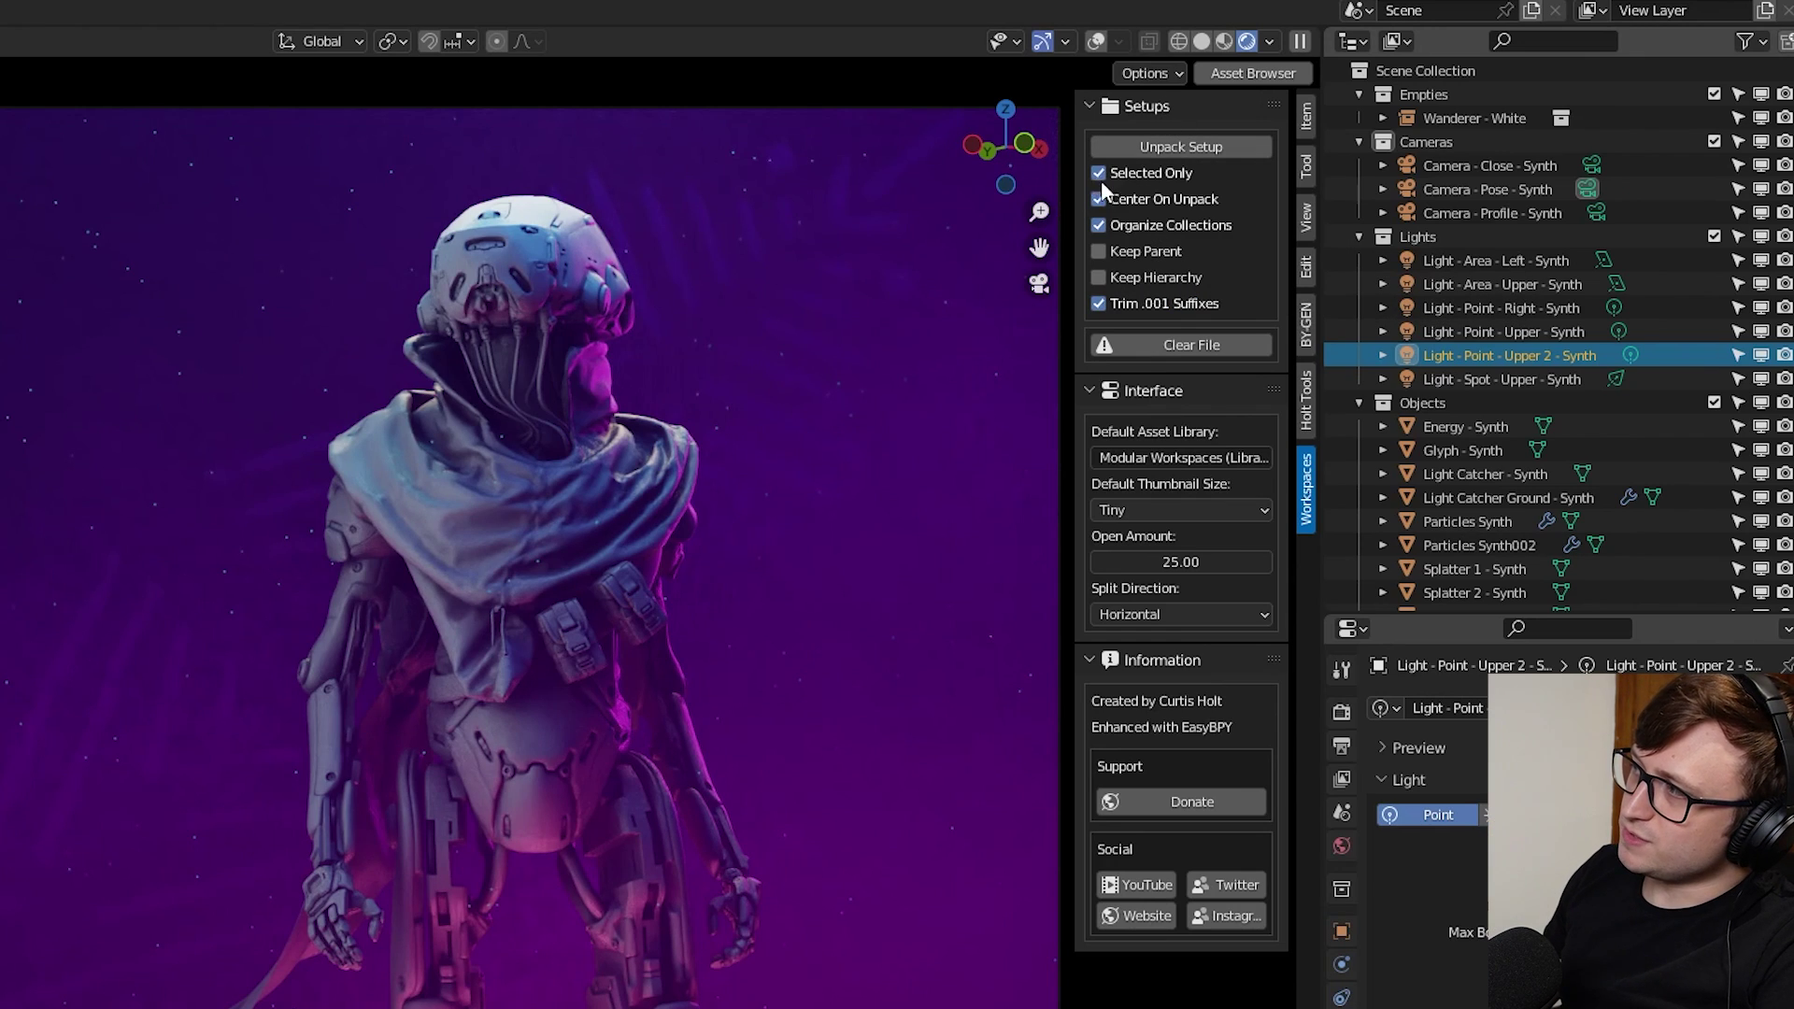
click(1456, 117)
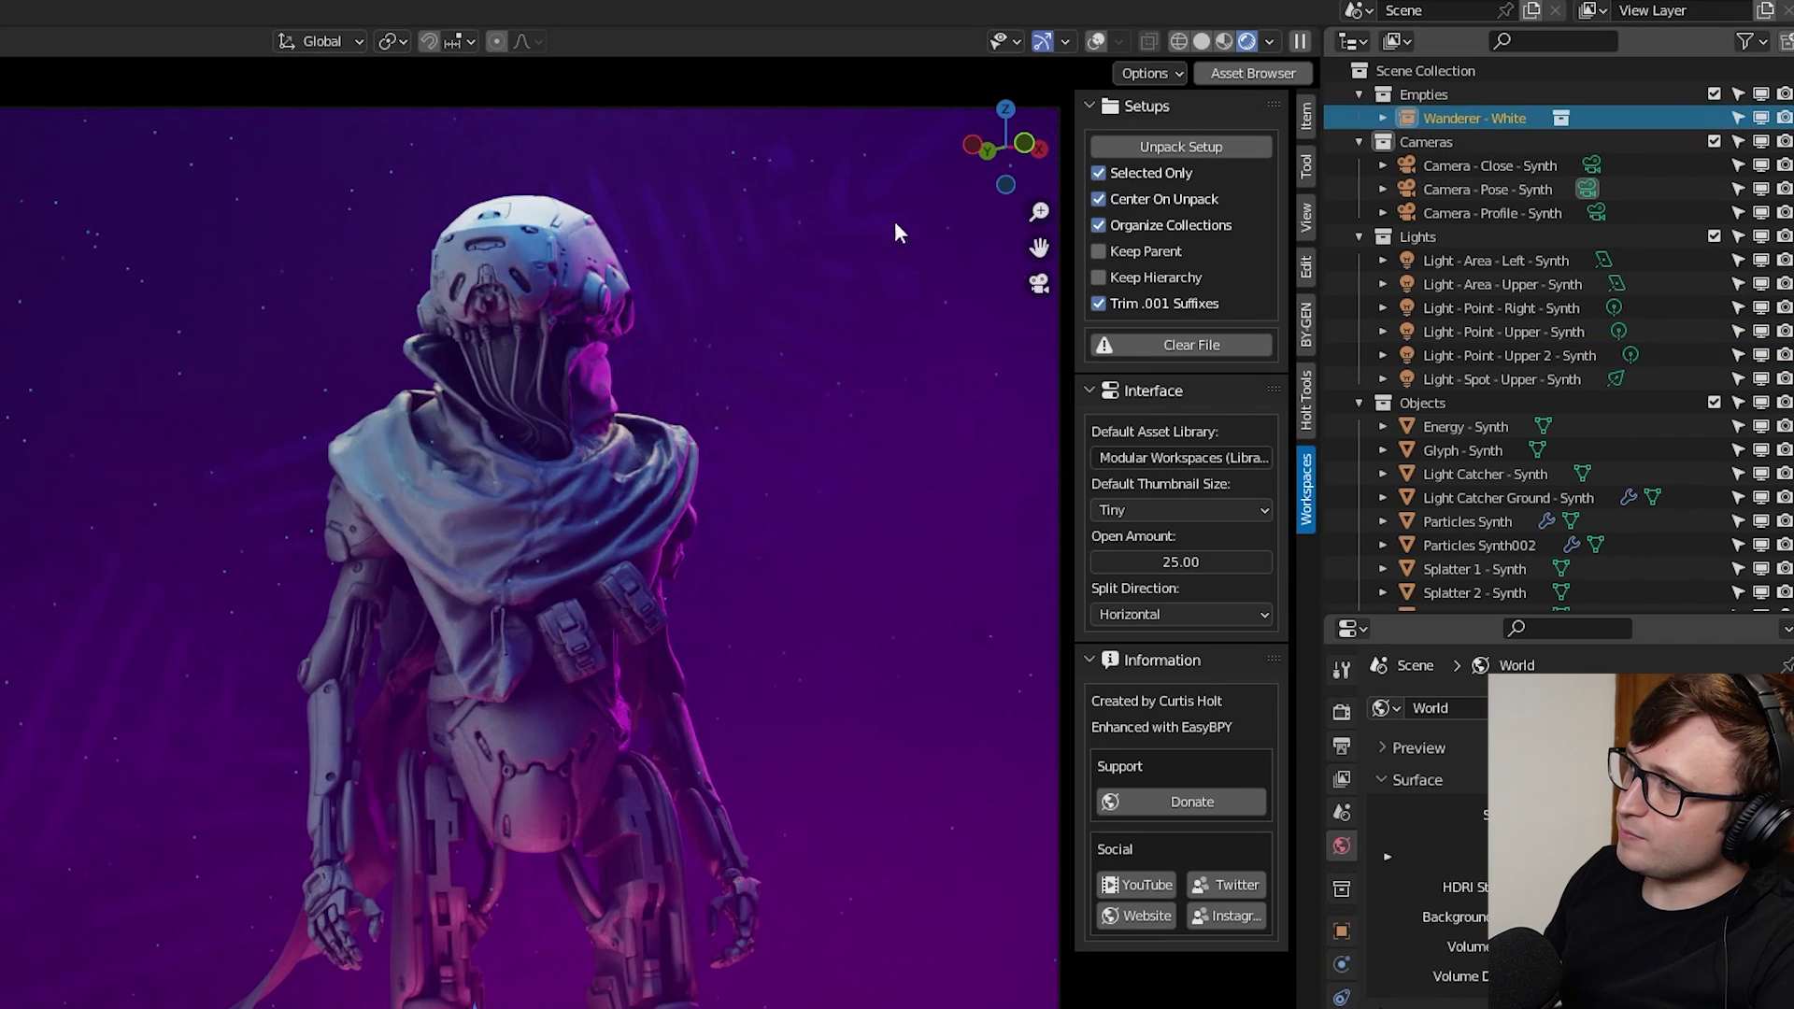